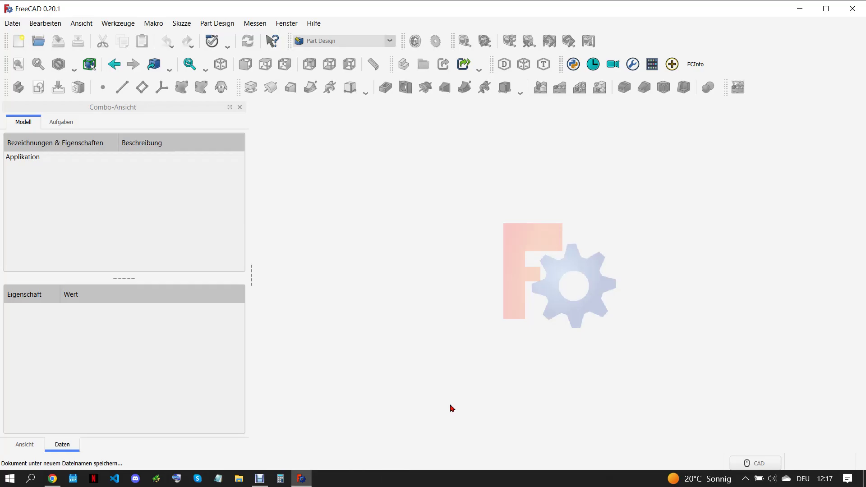
Bring the HUDSON-A2-SHEET-11 reference drawing up in Chrome.
click(52, 478)
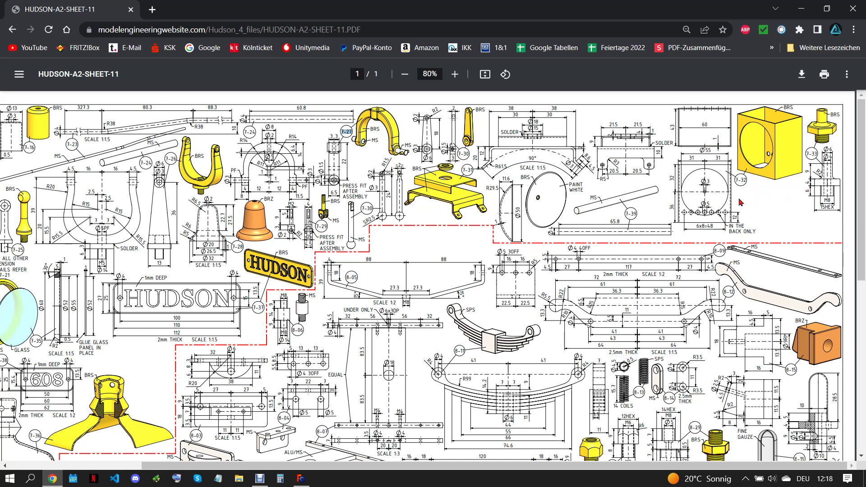
Scroll the HUDSON sheet to the leaf spring and hanger drawings, then return to FreeCAD.
scroll(734, 203, down, 1)
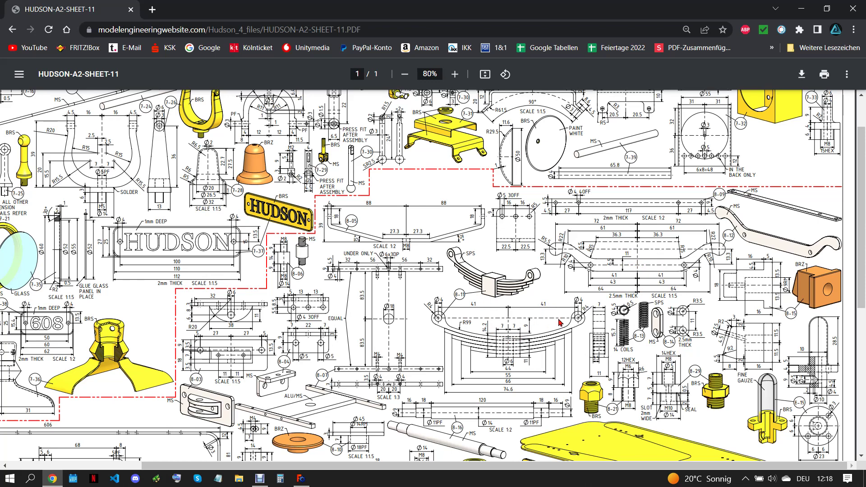
click(301, 478)
Create a new document with a Body and a sketch on the XZ plane.
click(18, 41)
click(19, 92)
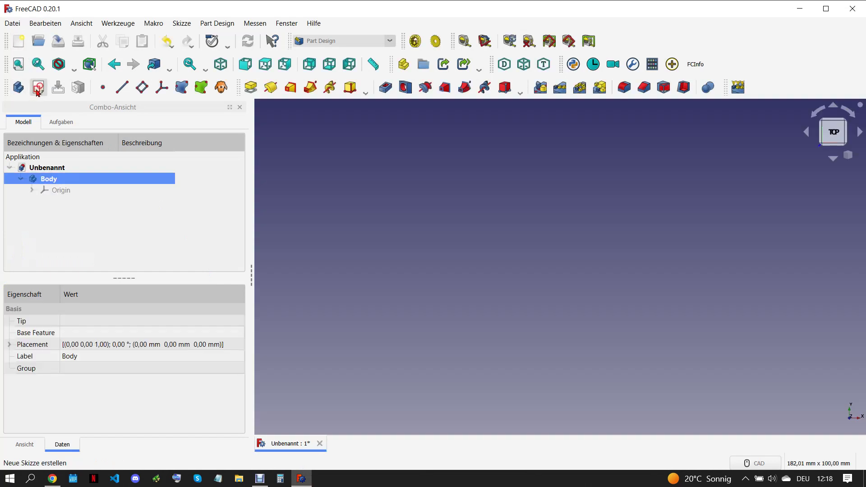
click(87, 210)
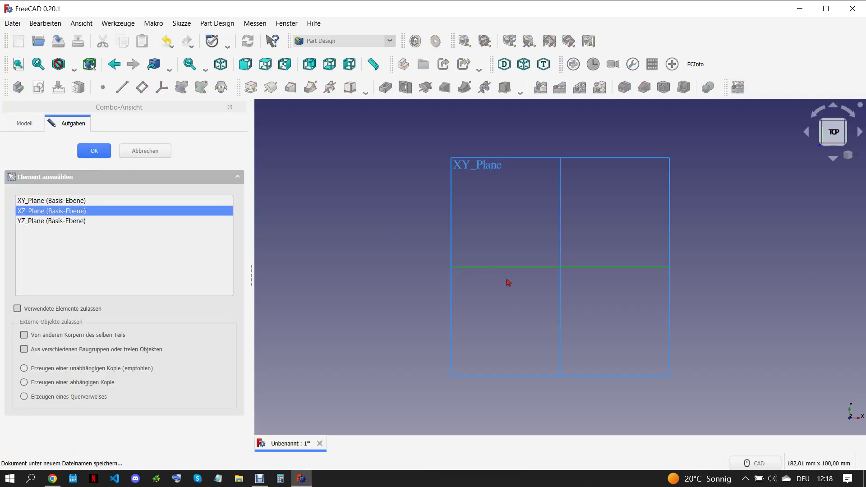
click(487, 275)
Draw two circles on the horizontal axis and make them symmetric about the vertical axis.
click(327, 87)
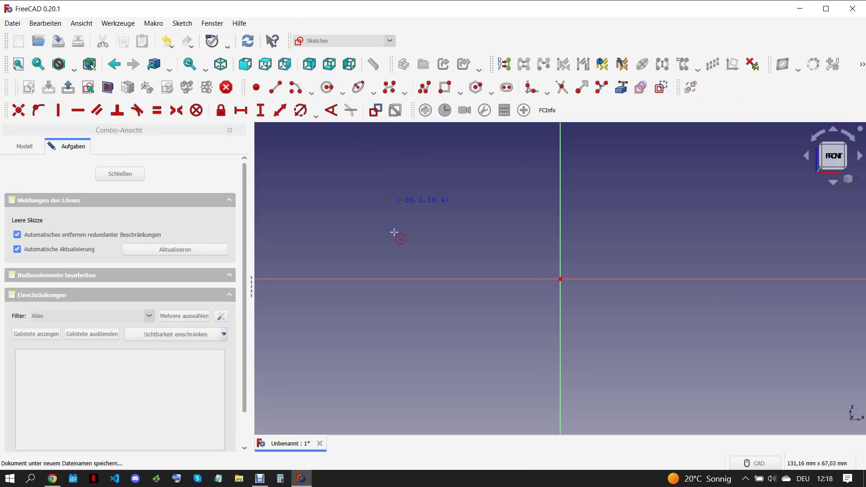
click(408, 276)
click(674, 279)
click(697, 271)
click(408, 276)
click(512, 279)
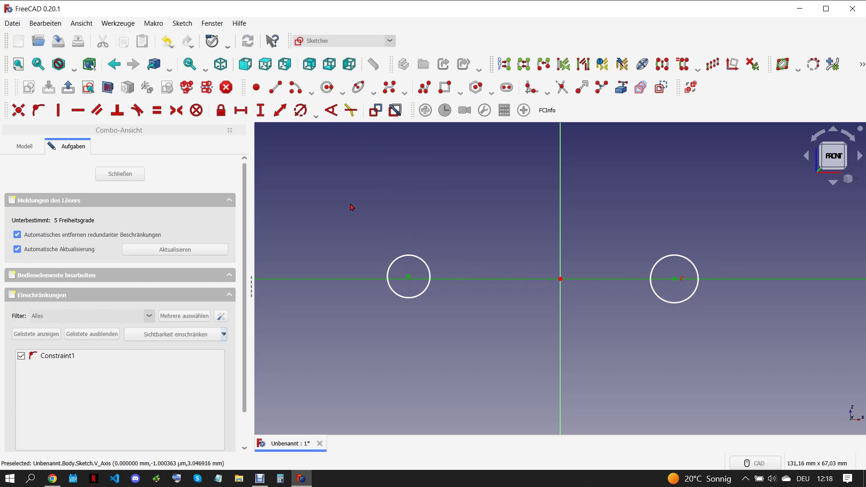
click(580, 279)
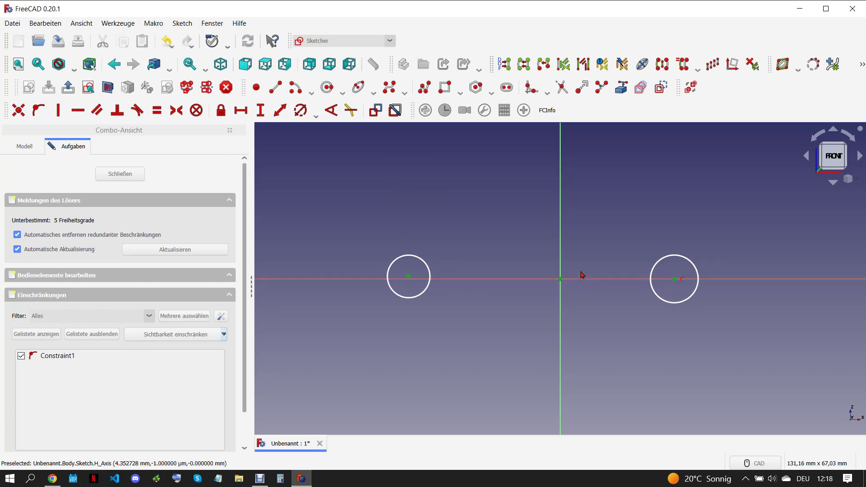
click(177, 110)
Constrain the right circle's centre 41 mm horizontally from the origin.
click(698, 279)
click(240, 110)
text(4)
click(293, 175)
Make both circles equal with a 4 mm diameter and move the 41 mm dimension above.
scroll(355, 206, down, 1)
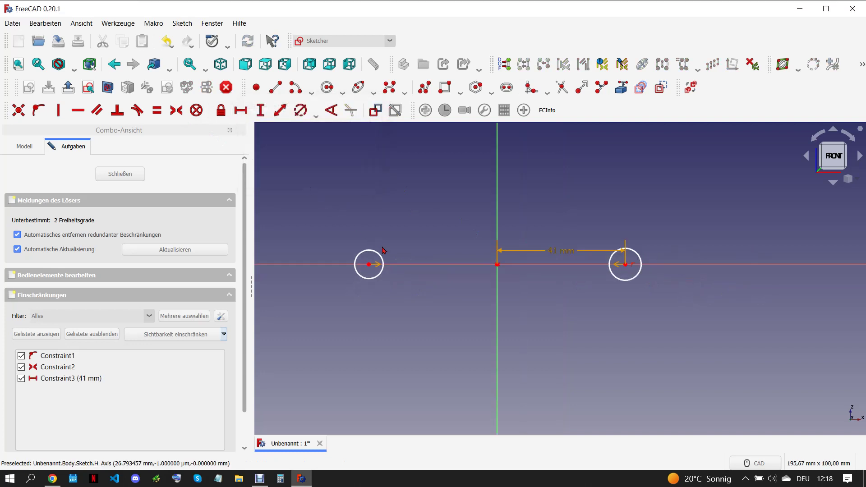
drag(320, 220, 777, 320)
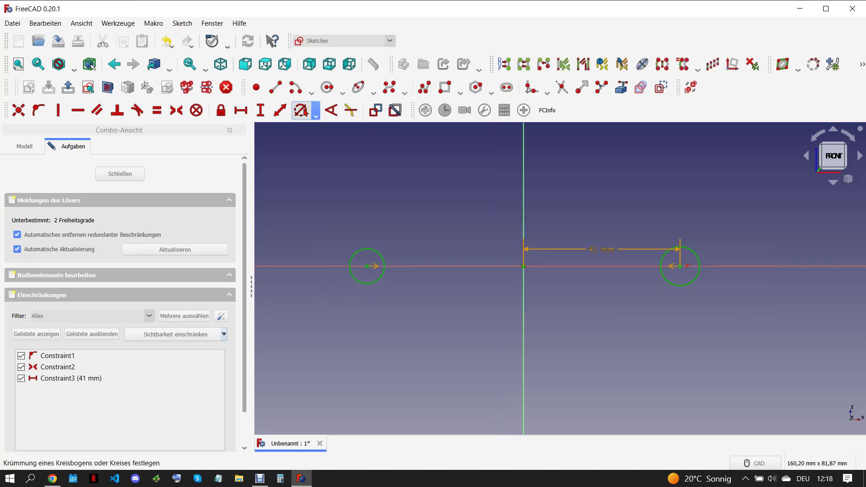
click(300, 110)
text(4)
click(361, 174)
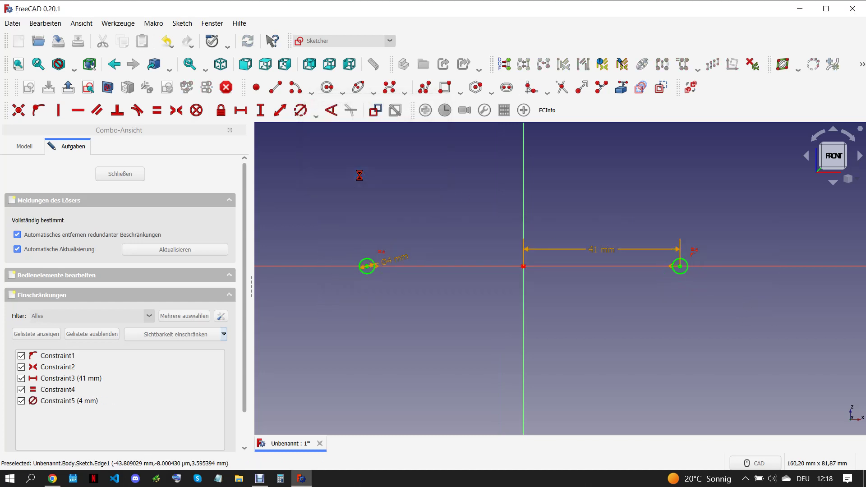
drag(587, 253, 582, 222)
scroll(480, 256, up, 1)
Draw centre-point arcs wrapping around the left and right circles.
key(c)
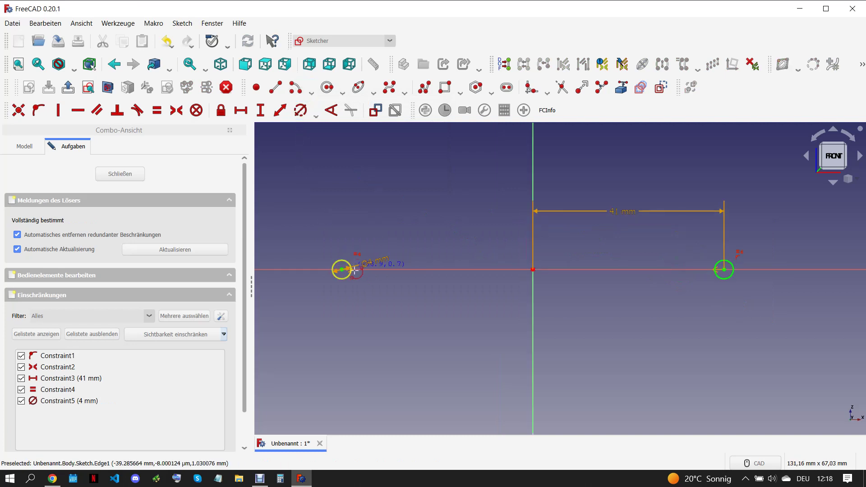
click(342, 269)
click(358, 252)
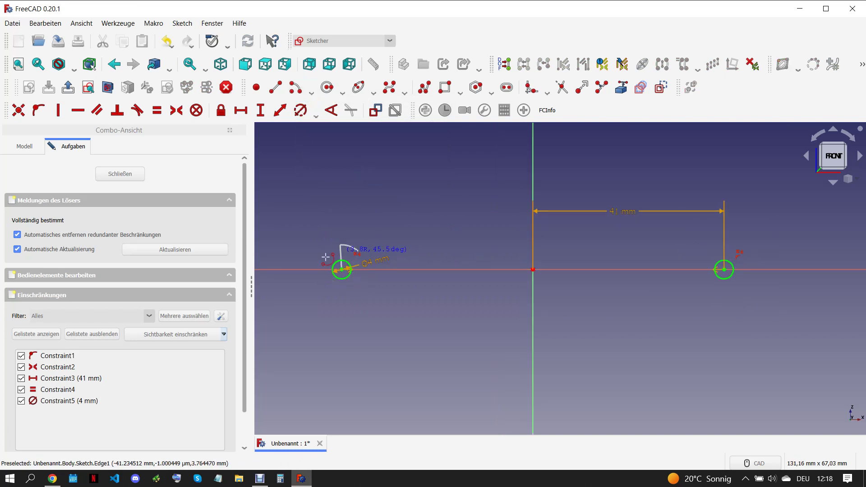
click(338, 294)
click(724, 270)
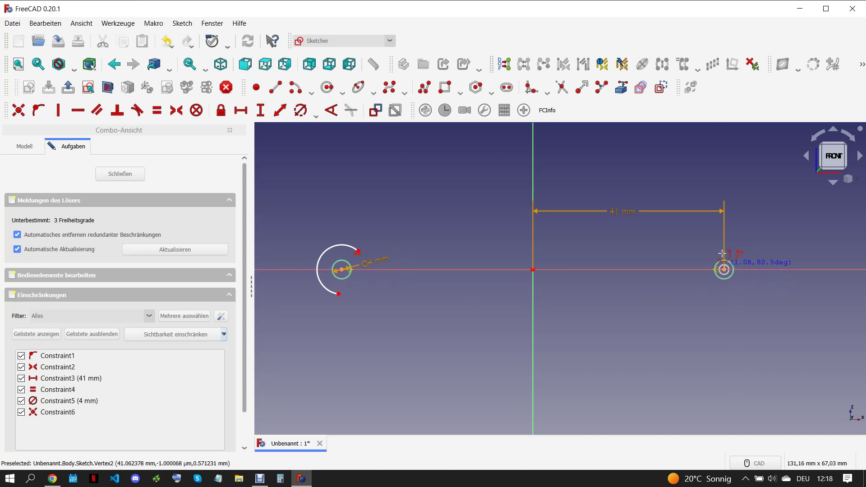
click(723, 244)
click(721, 299)
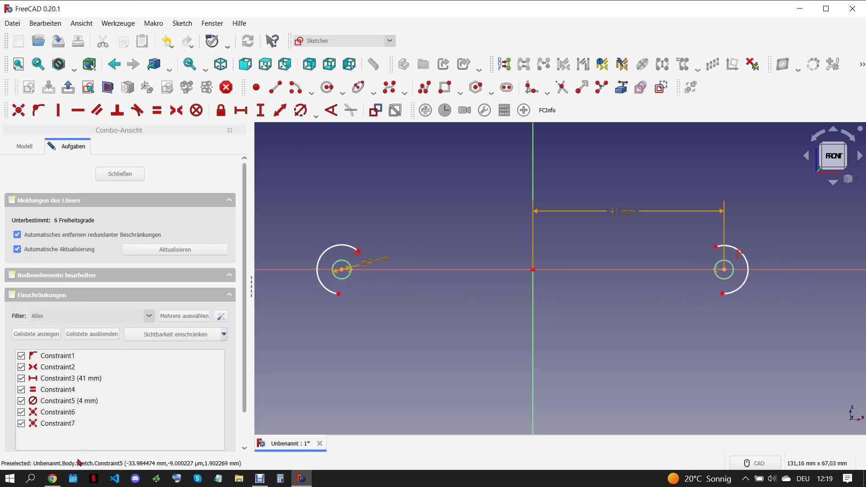
After checking the drawing, draw a large shallow arc centred on the vertical axis.
click(59, 478)
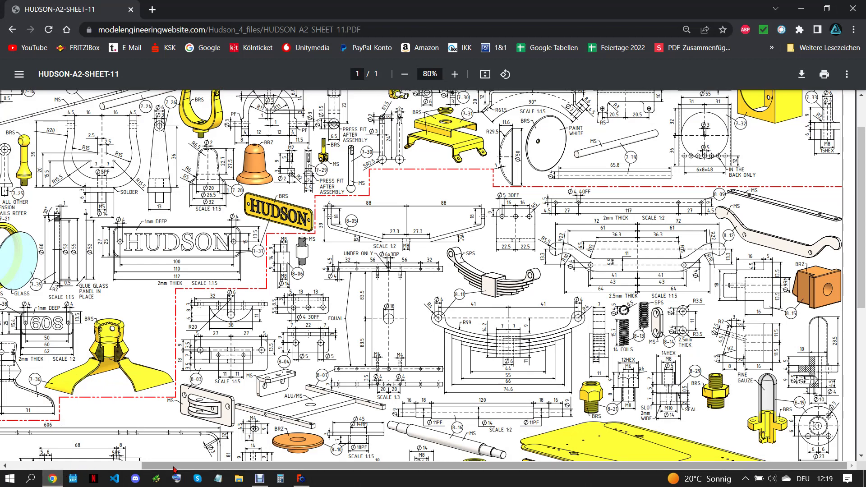
click(301, 478)
click(305, 94)
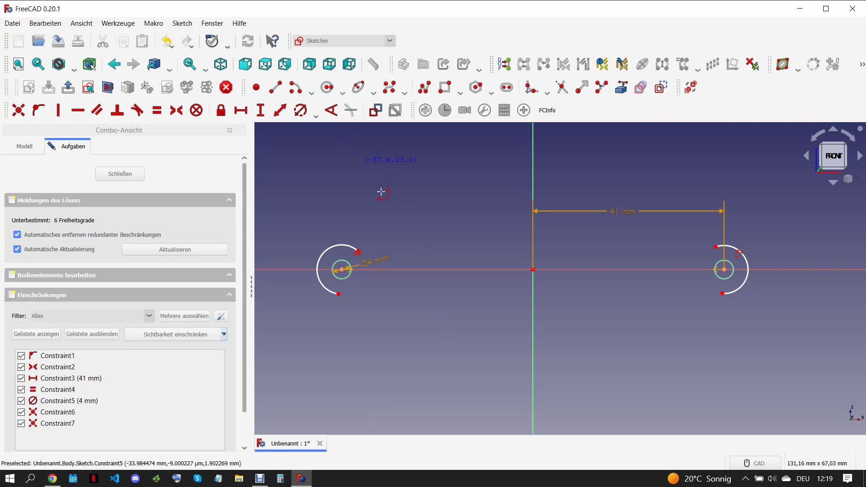
scroll(529, 213, down, 3)
click(510, 165)
click(443, 296)
click(566, 300)
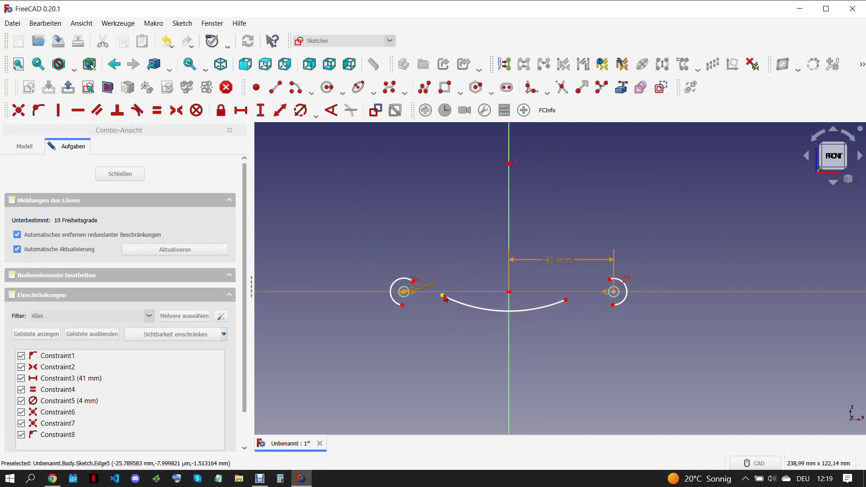
Level the large arc's endpoints horizontally and give it a 55 mm radius.
click(565, 300)
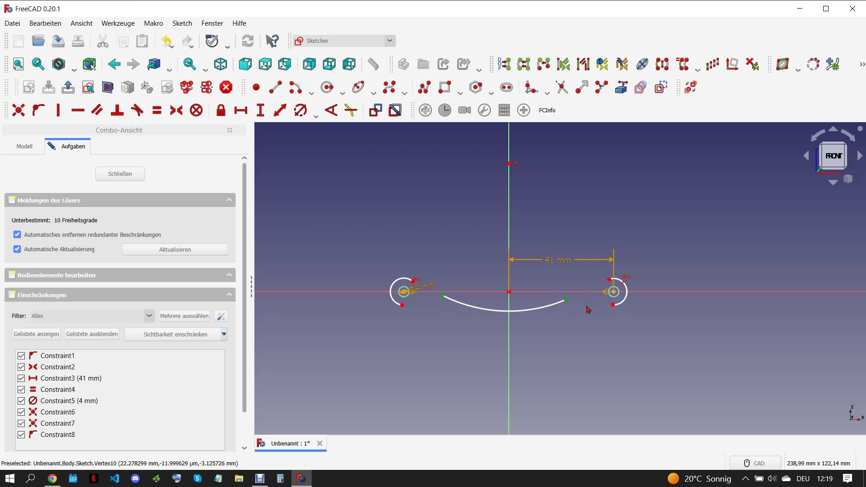
key(h)
scroll(566, 320, up, 3)
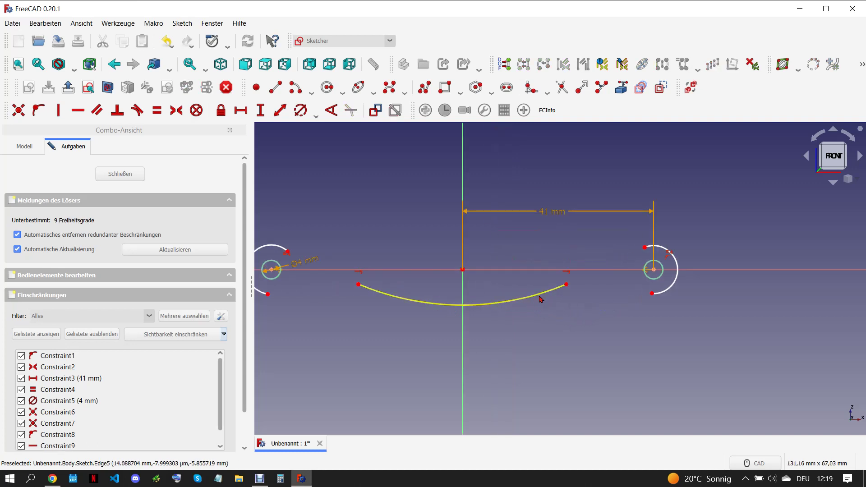
click(518, 299)
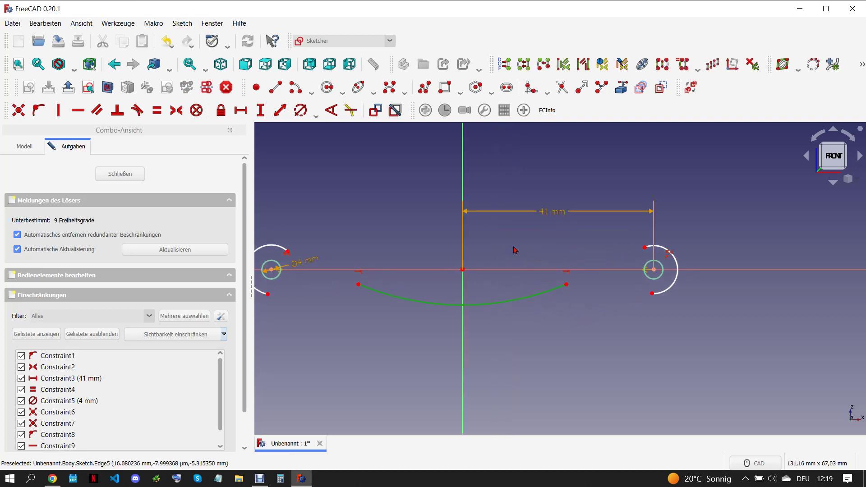
click(300, 110)
text(55)
click(361, 176)
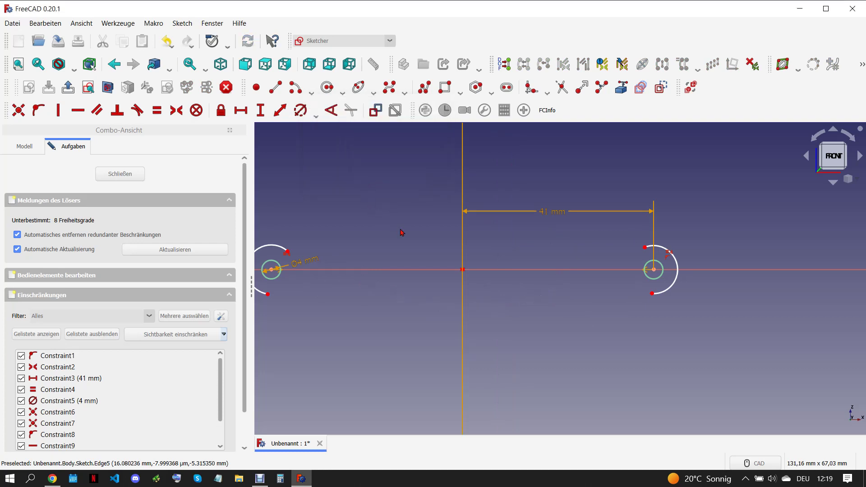
scroll(485, 293, down, 5)
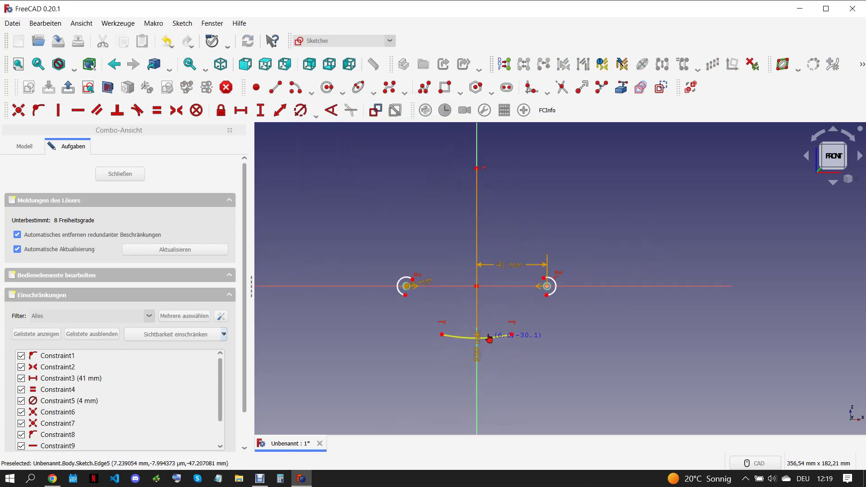
scroll(446, 293, up, 4)
Widen the bottom arc and draw two small connecting arcs toward the hook arcs.
drag(455, 294, 393, 278)
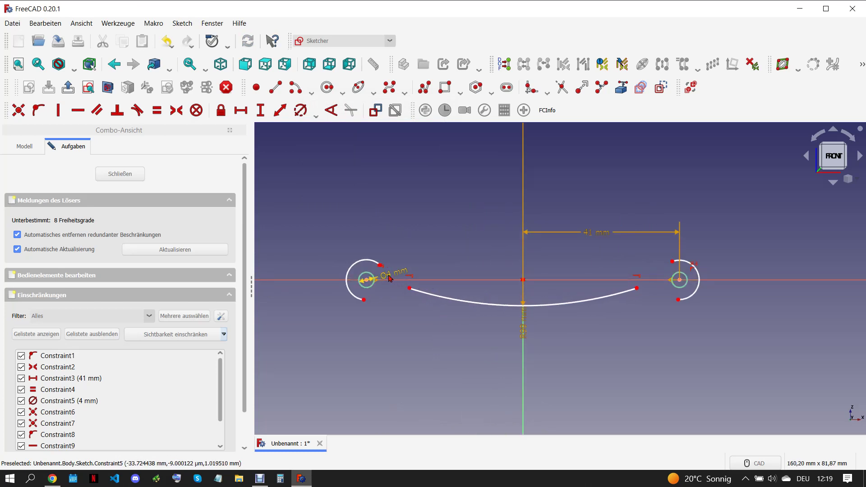
scroll(388, 278, up, 3)
click(295, 87)
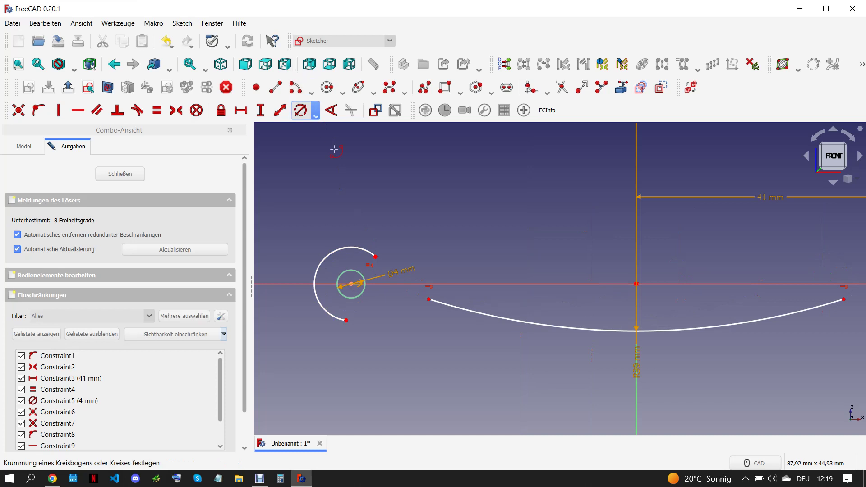
click(442, 221)
click(424, 291)
scroll(458, 306, down, 3)
scroll(627, 316, up, 2)
click(644, 236)
click(696, 261)
click(661, 291)
Make the arcs tangent at each joint, then check the reference drawing.
key(t)
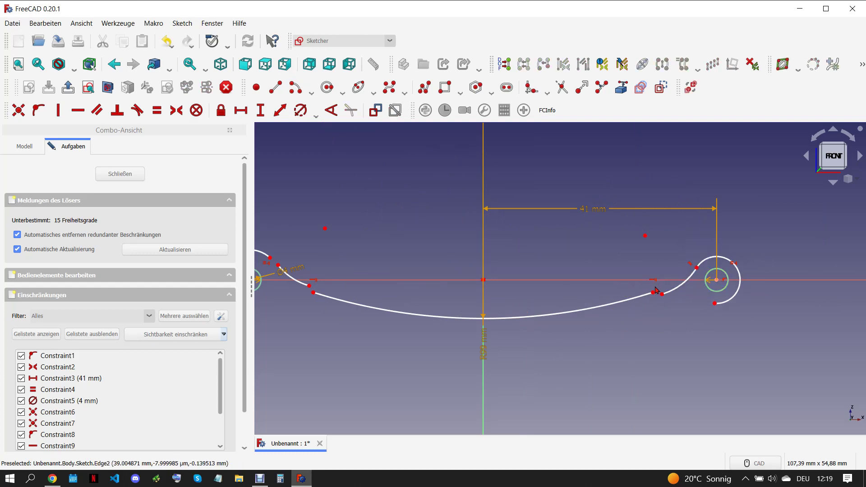
scroll(644, 290, down, 1)
scroll(474, 284, up, 3)
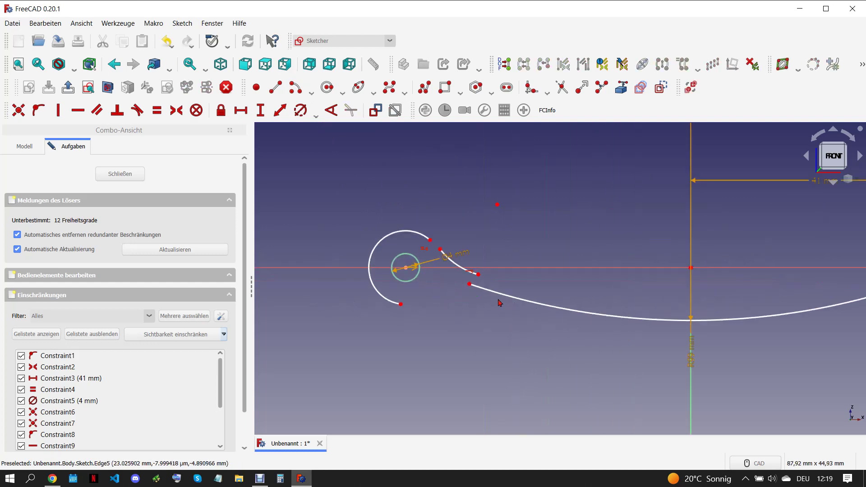
click(469, 284)
key(t)
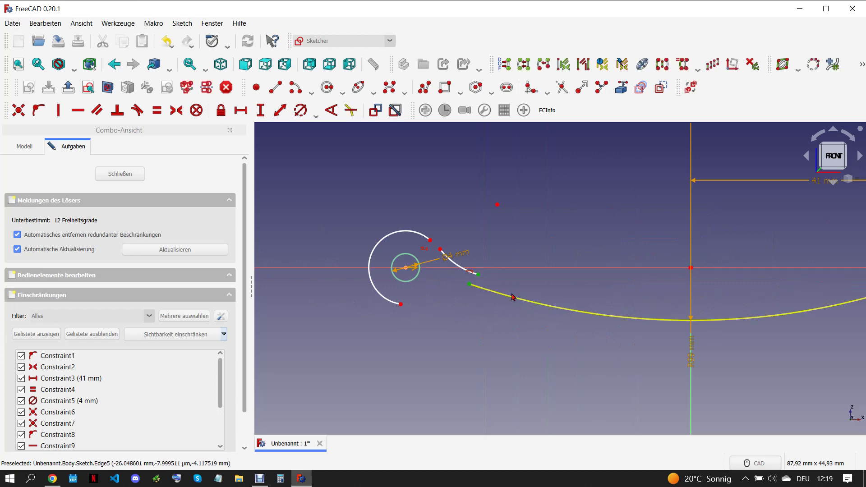
click(429, 239)
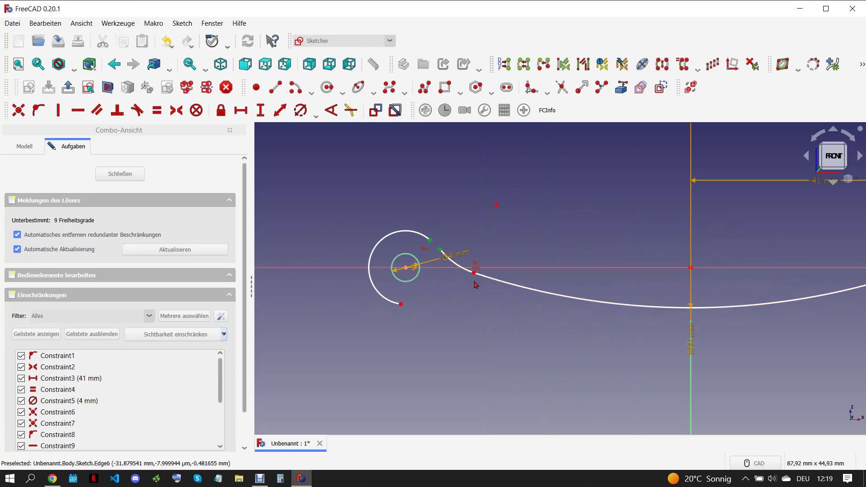
key(t)
scroll(460, 288, down, 3)
scroll(456, 264, up, 1)
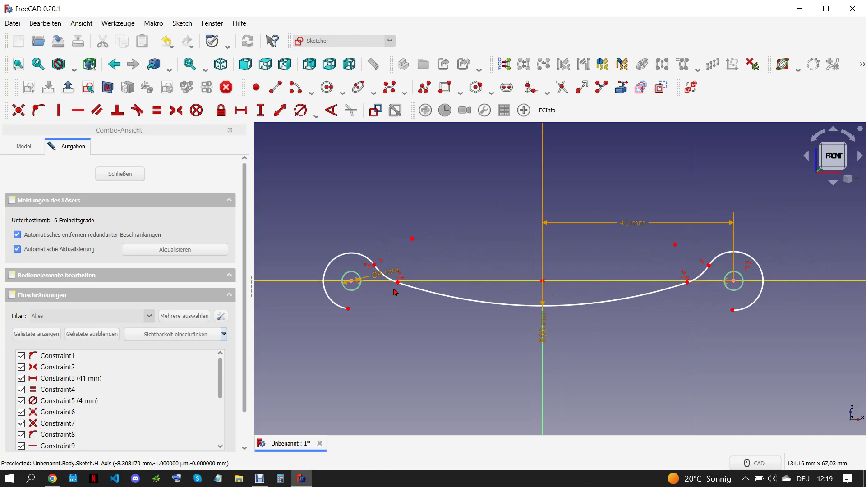
click(53, 478)
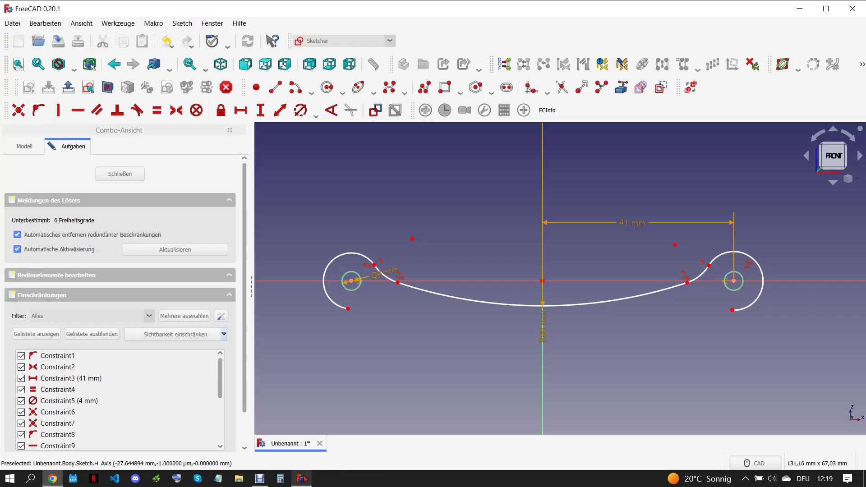
Give both end loop arcs a 4 mm radius.
click(301, 477)
click(357, 257)
click(758, 266)
click(300, 110)
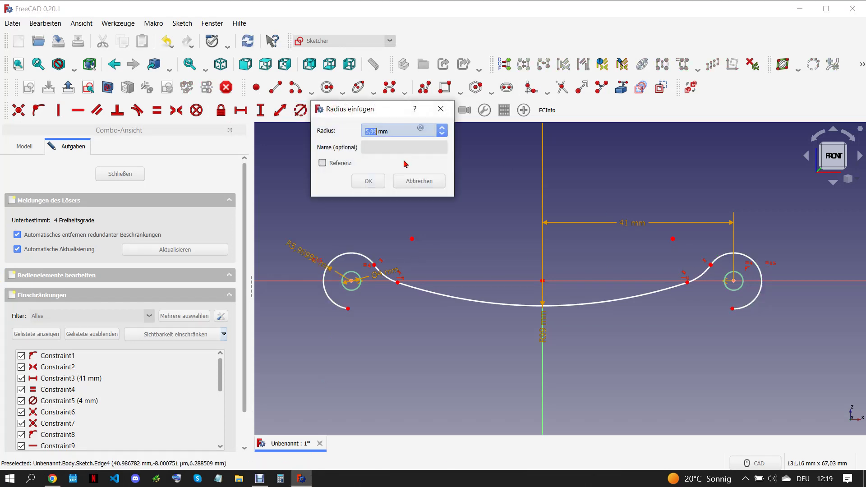
text(4)
click(373, 181)
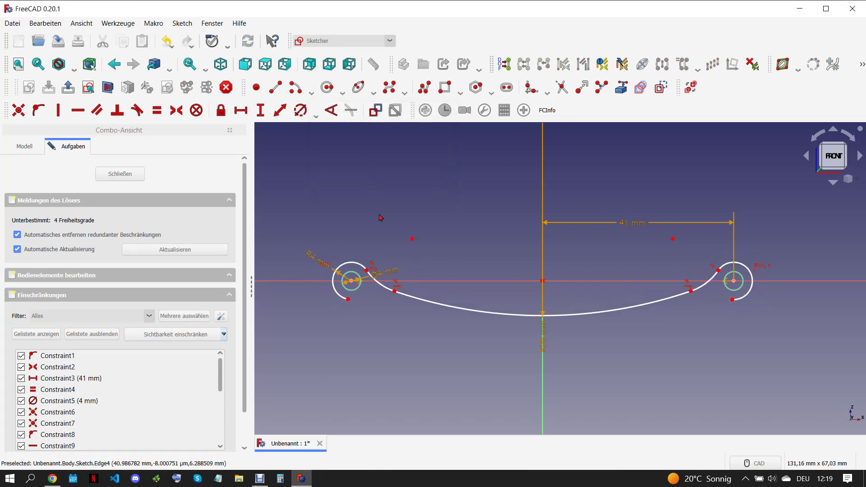
Cancel a redundant radius on both loops and add a radius dimension to the left bend arc.
click(376, 275)
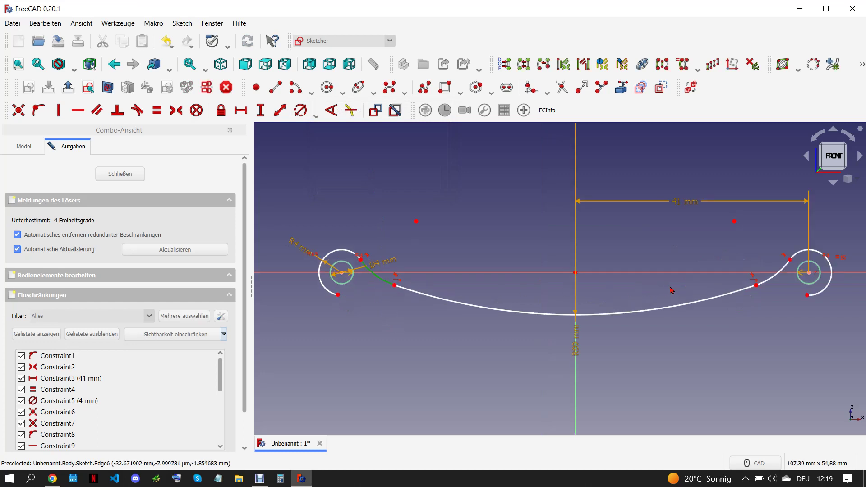
click(774, 279)
click(300, 110)
click(438, 102)
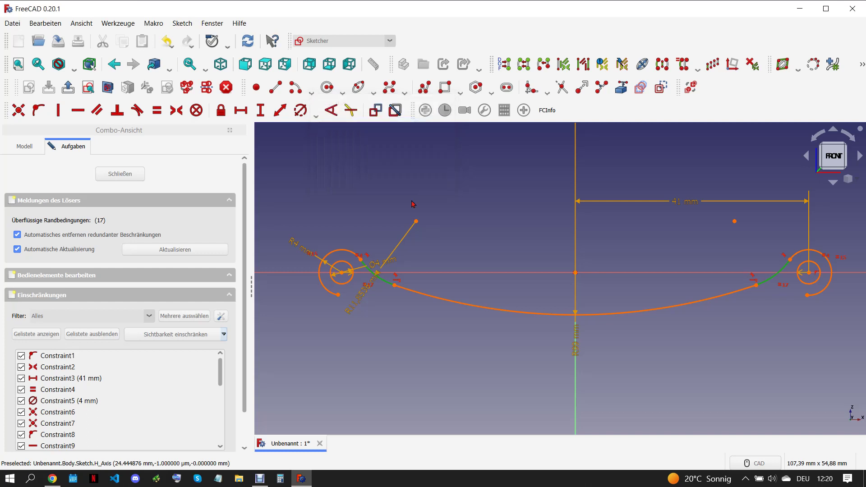
click(381, 282)
click(300, 110)
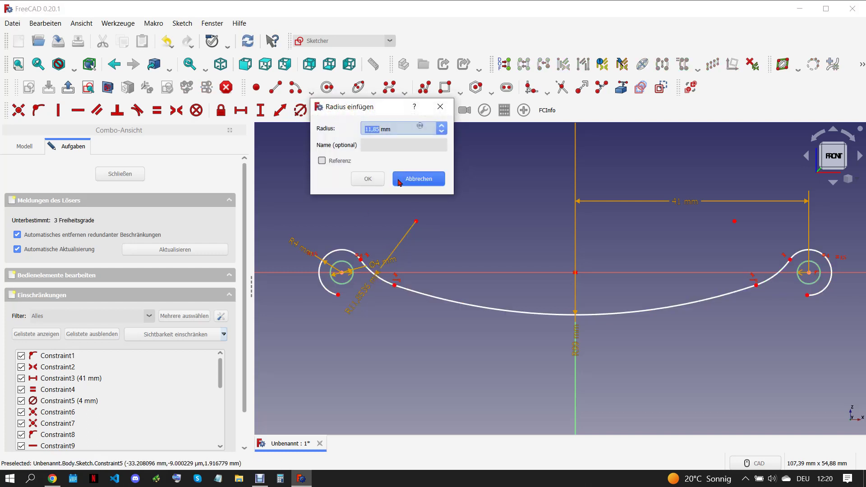
click(374, 182)
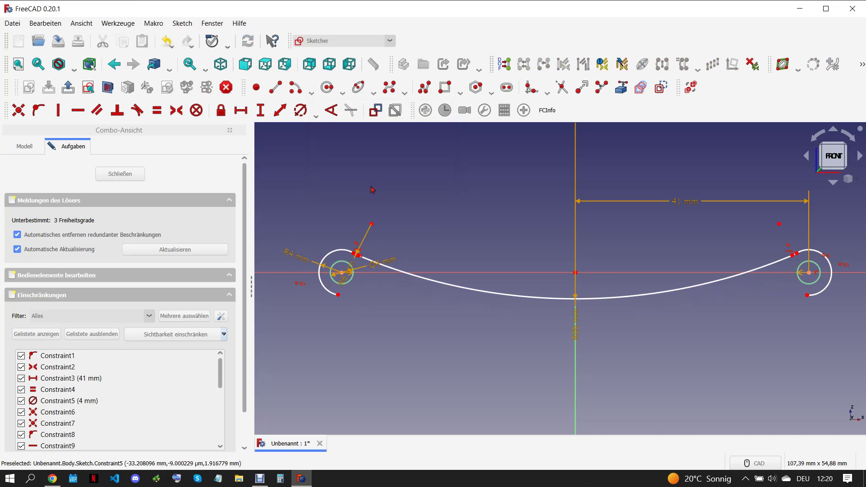
Drag the left bend's endpoint to reshape the curve.
drag(372, 257, 385, 289)
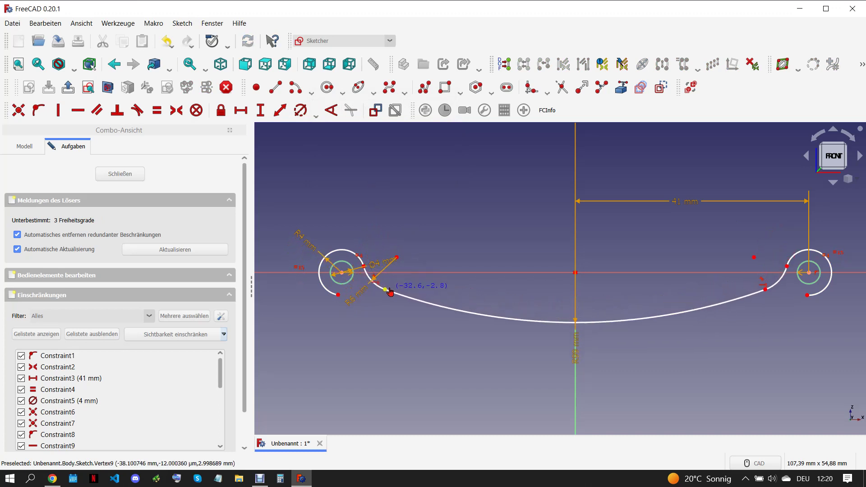
click(296, 87)
scroll(481, 323, down, 2)
scroll(480, 323, down, 2)
scroll(496, 293, down, 1)
scroll(528, 226, up, 2)
scroll(506, 165, down, 2)
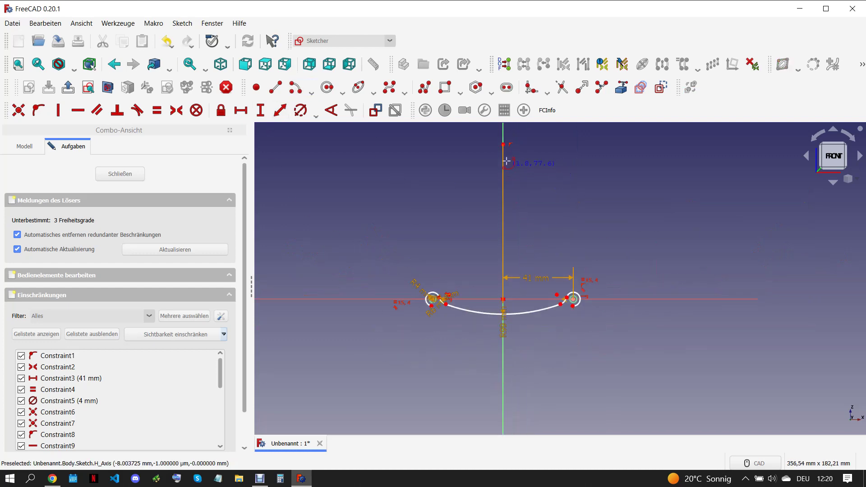
Draw a lower underside arc and join its ends tangentially to both end loops.
click(504, 144)
scroll(464, 333, up, 3)
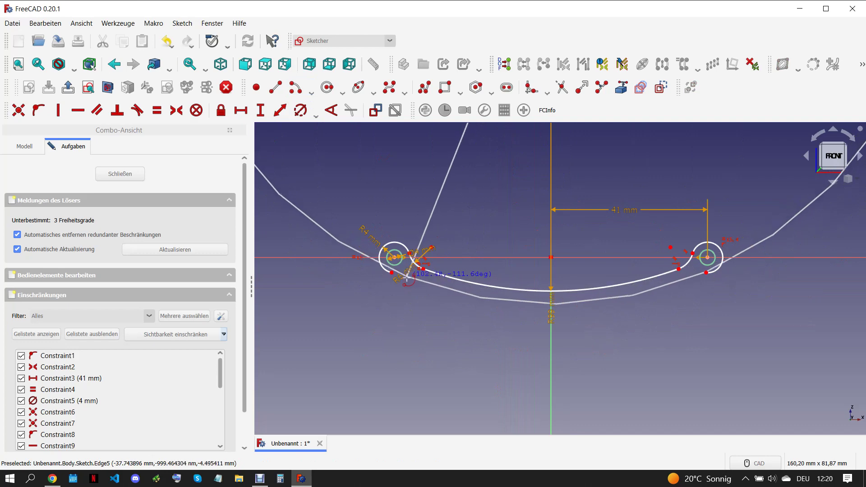
click(692, 280)
scroll(707, 279, up, 2)
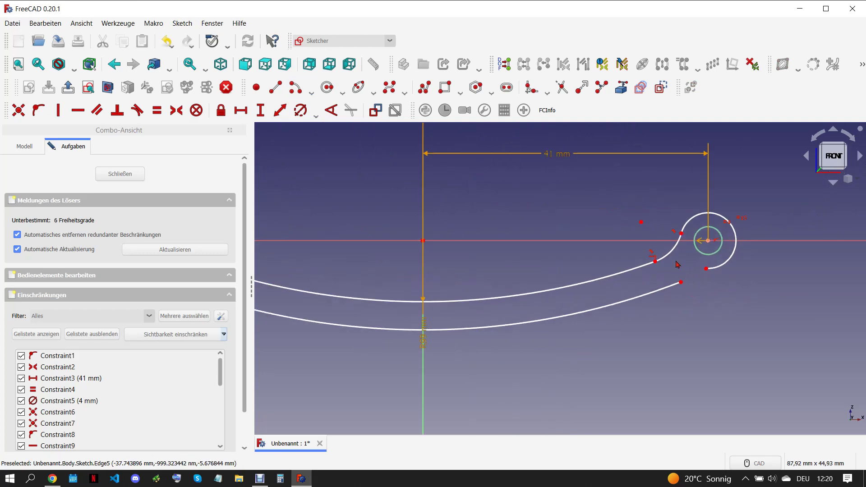
right_click(712, 303)
key(t)
scroll(703, 311, down, 2)
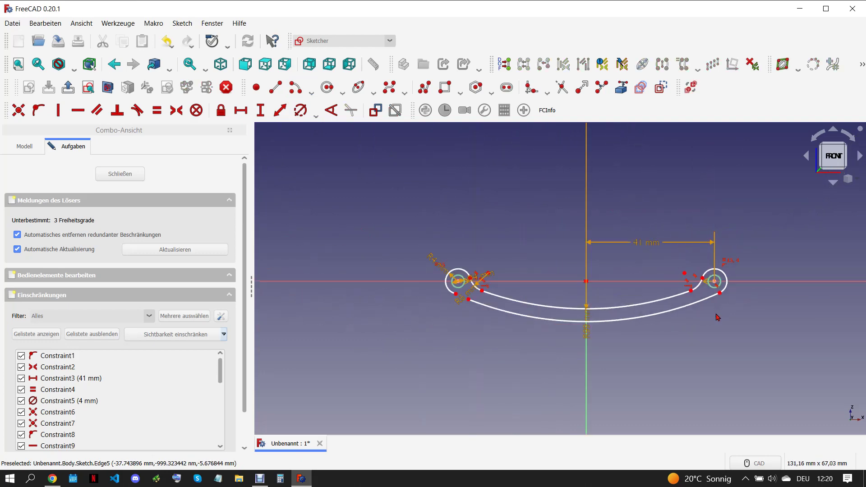
scroll(414, 273, up, 2)
key(t)
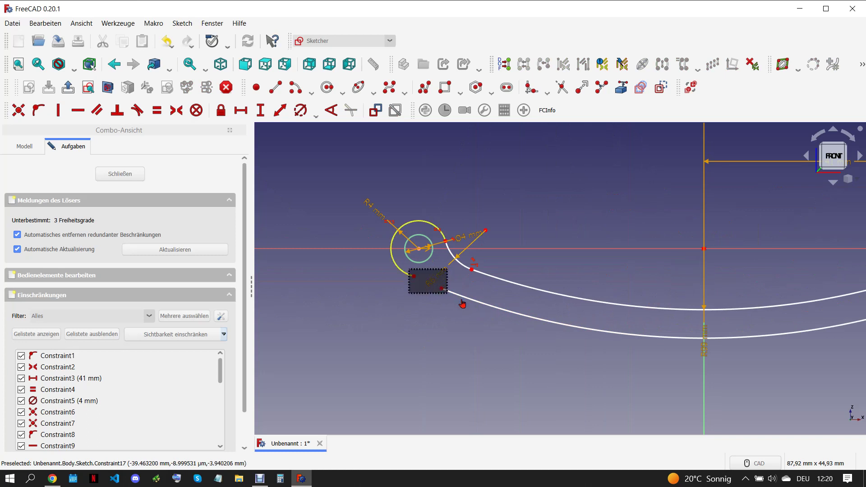
scroll(425, 320, down, 2)
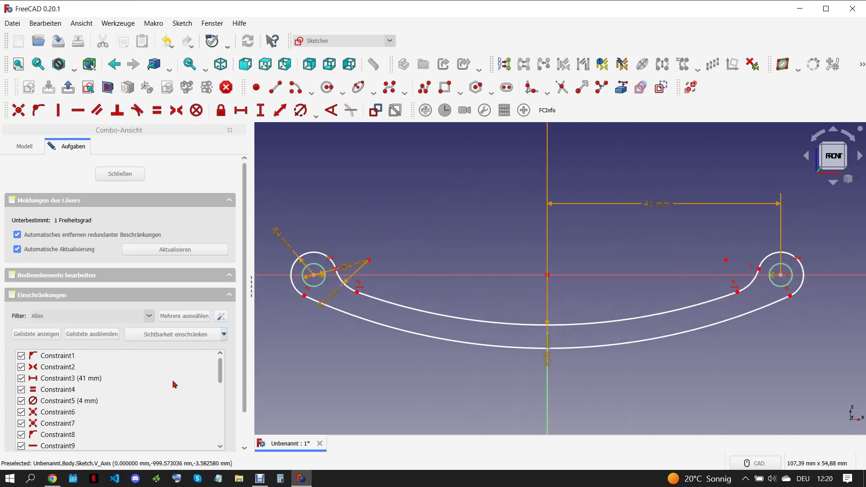
After checking the drawing, move the R98 dimension aside and add a radius to the lower arc.
click(53, 478)
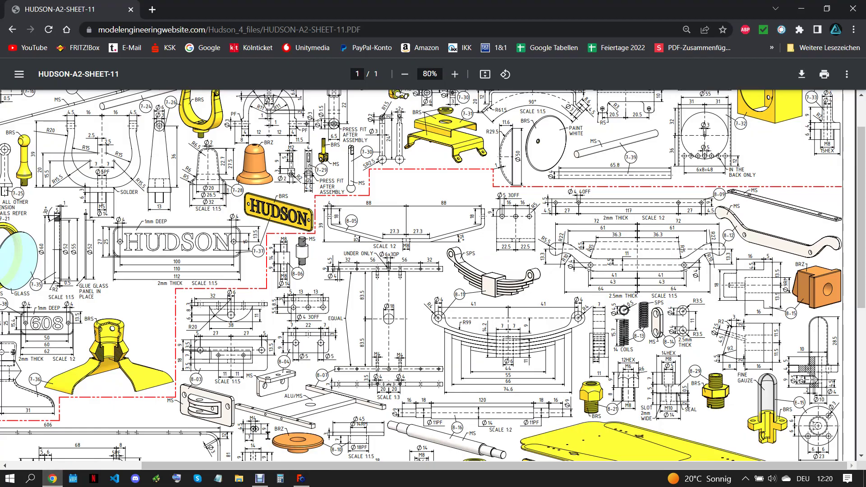
click(301, 477)
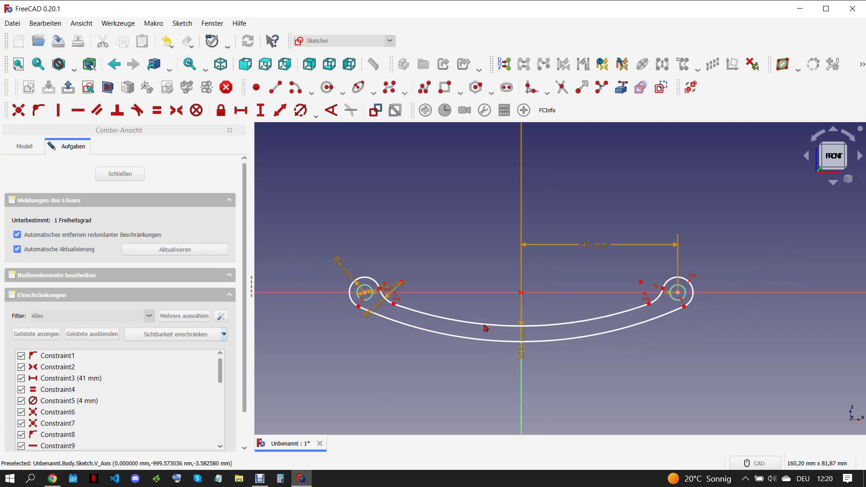
drag(517, 350, 568, 277)
click(611, 331)
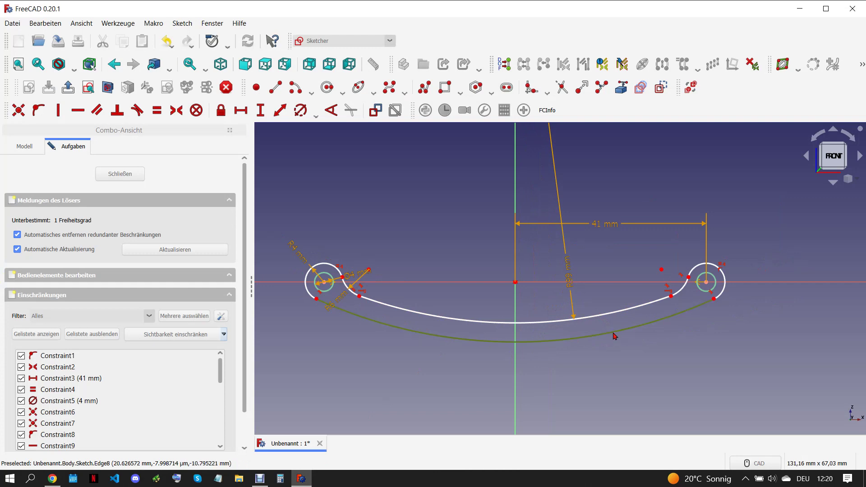
click(301, 111)
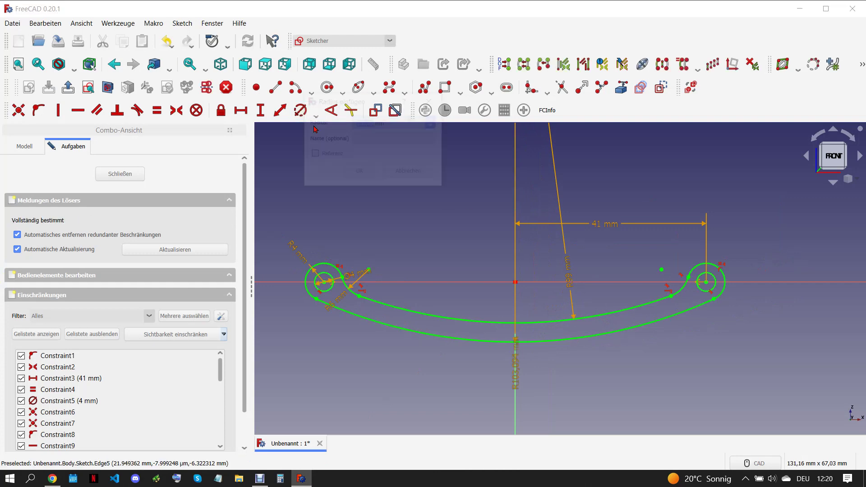
Set the lower arc radius to 101 mm and the lower-left bend to 4 mm.
text(101)
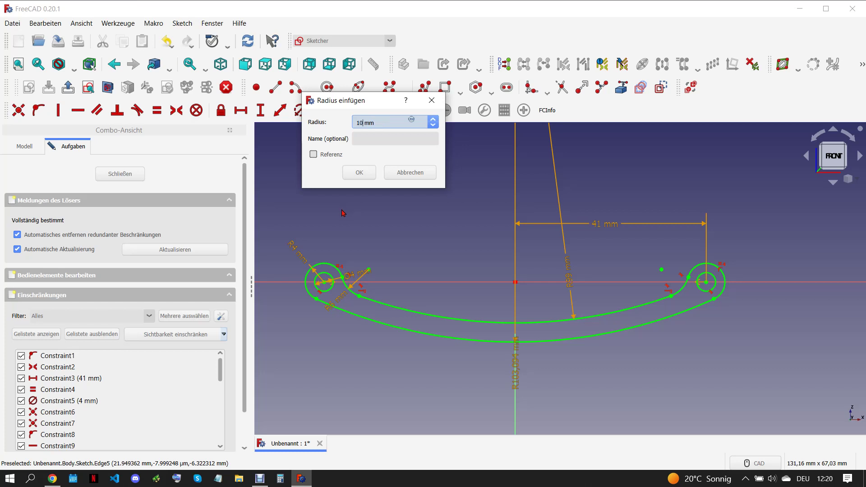
click(359, 173)
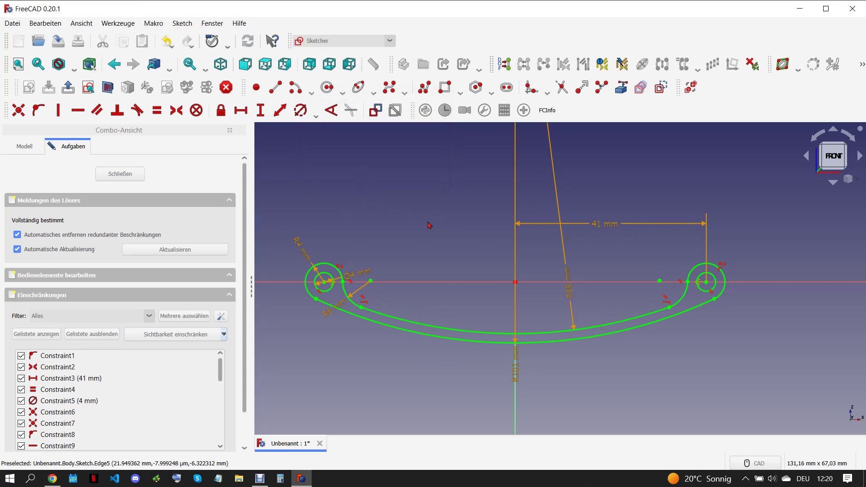
double_click(329, 313)
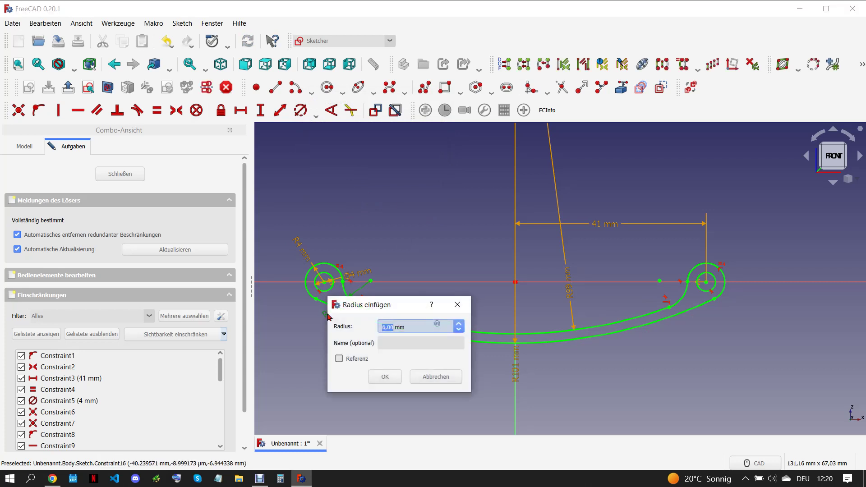
text(4)
click(385, 377)
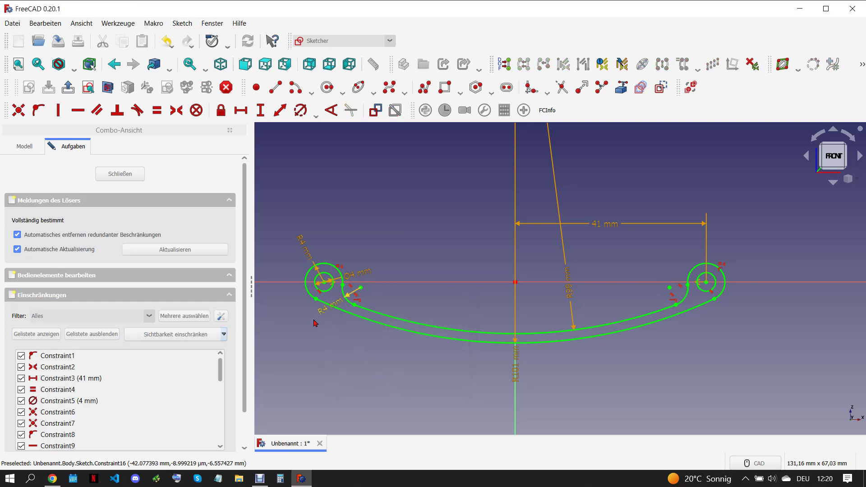
After rechecking the drawing, change the lower-left bend radius to 6 mm.
click(56, 478)
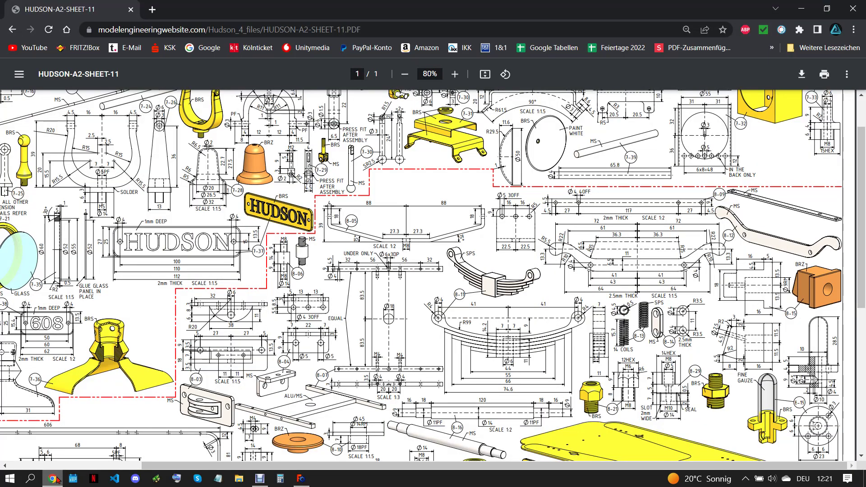
click(301, 478)
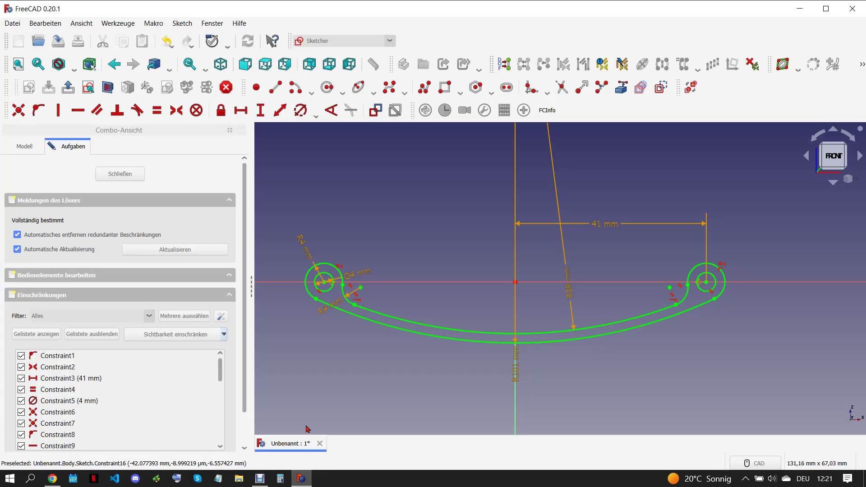
double_click(326, 311)
text(6)
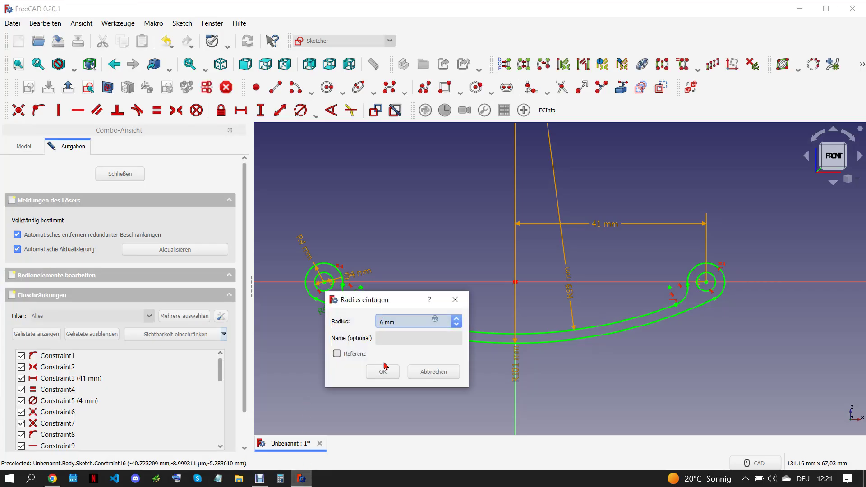
click(388, 374)
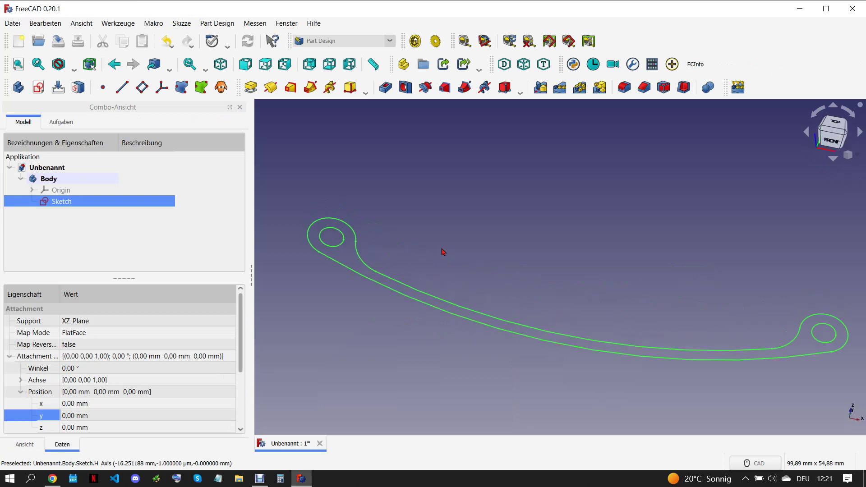
Pad the sketch 7 mm symmetric to its plane, then switch to the Part workbench.
click(251, 87)
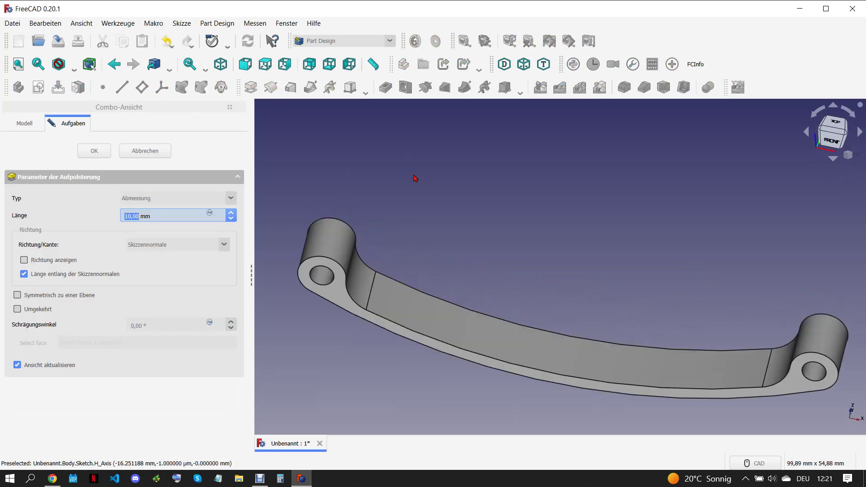
text(7)
scroll(399, 204, down, 2)
scroll(398, 203, down, 2)
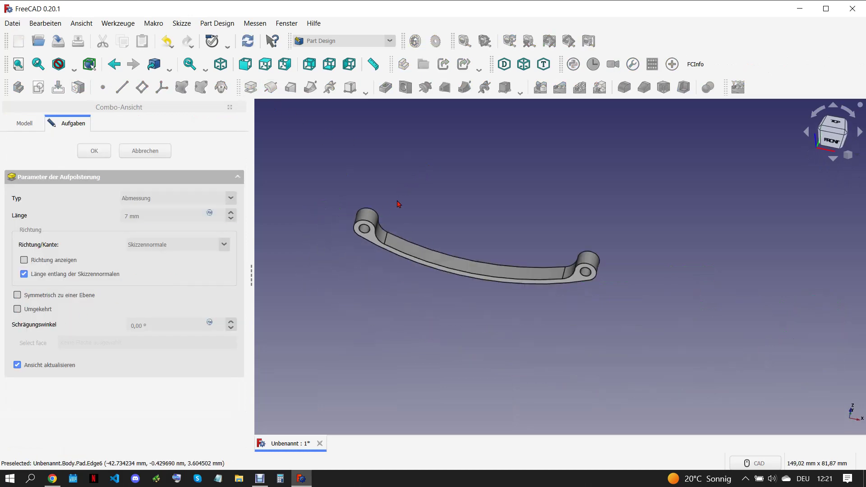
click(17, 295)
scroll(396, 275, up, 2)
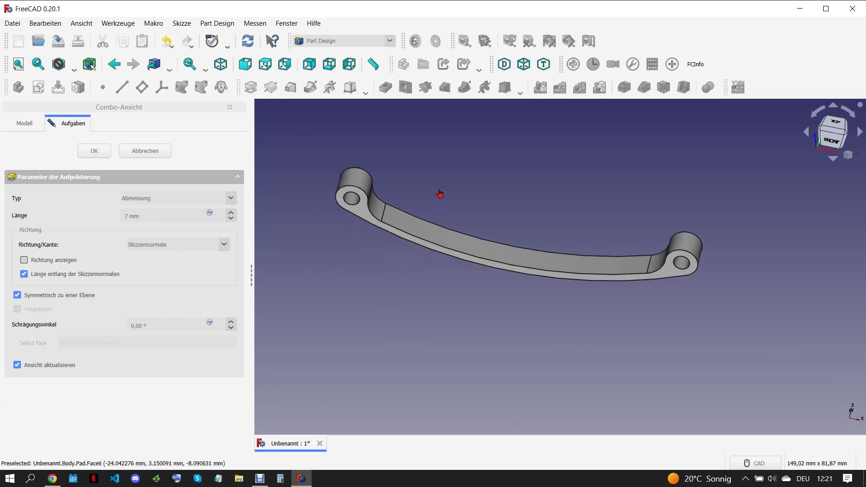
click(95, 154)
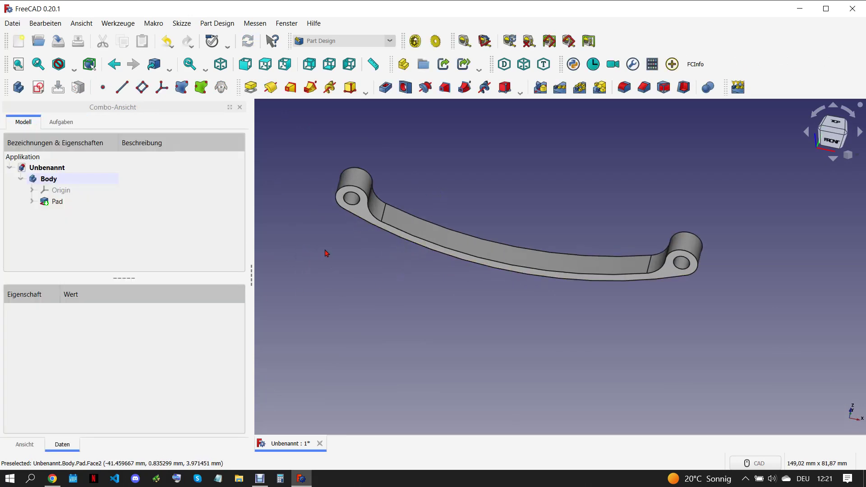
click(341, 41)
click(334, 79)
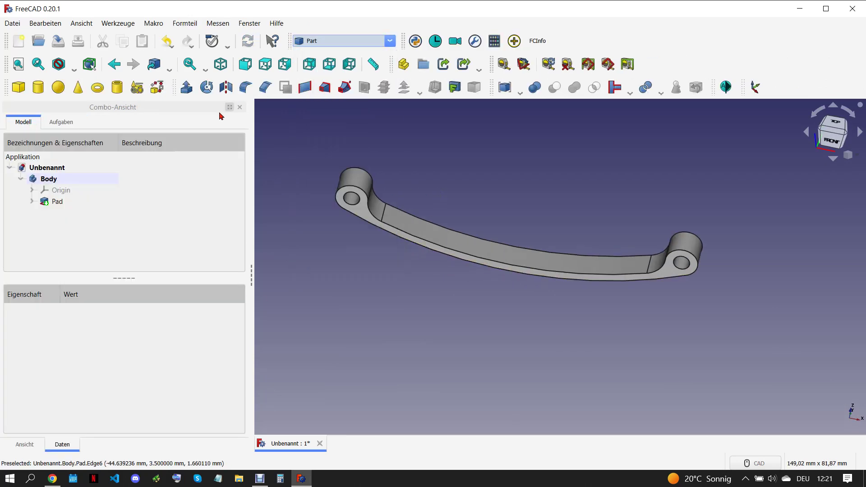
Build a wire from the spring blade's lower front edge with the shape builder.
click(157, 87)
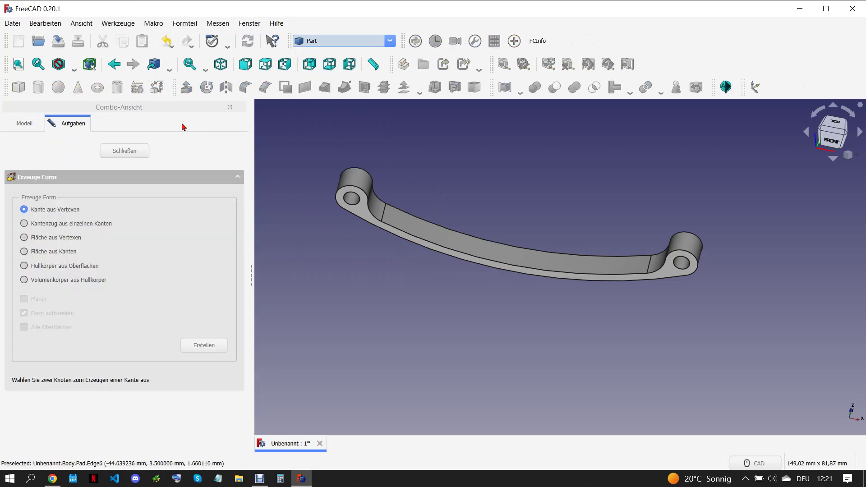
click(25, 223)
click(454, 257)
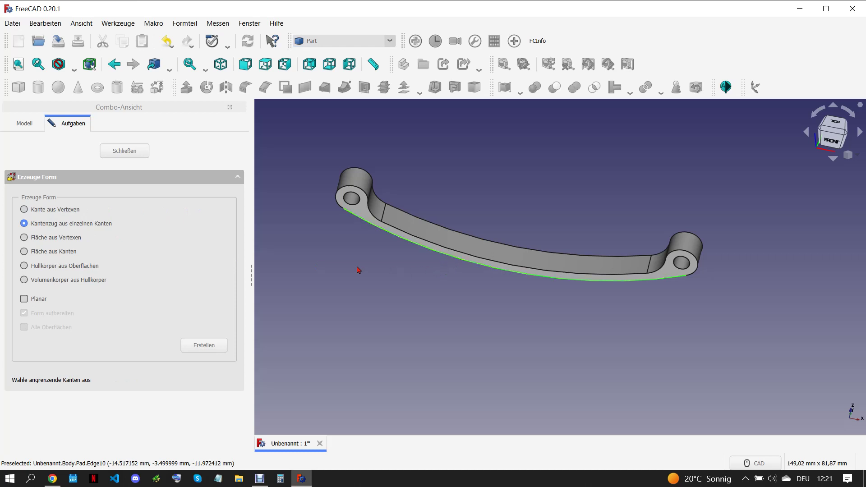
click(203, 345)
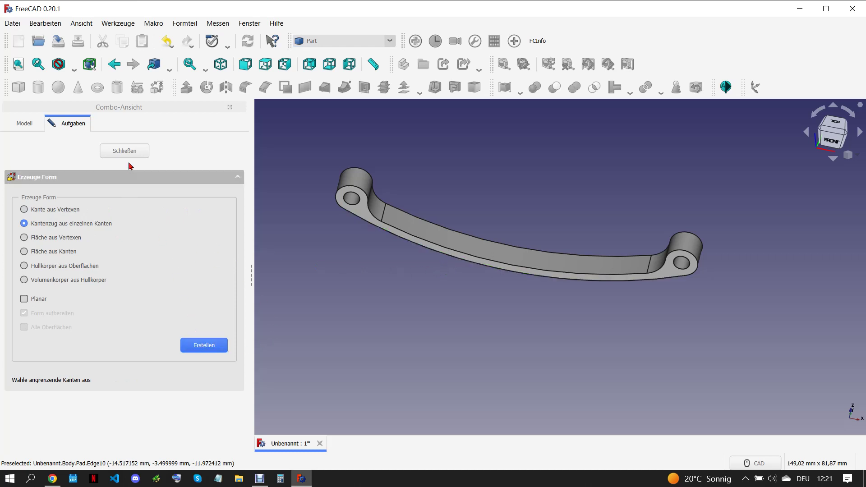
click(128, 153)
click(48, 213)
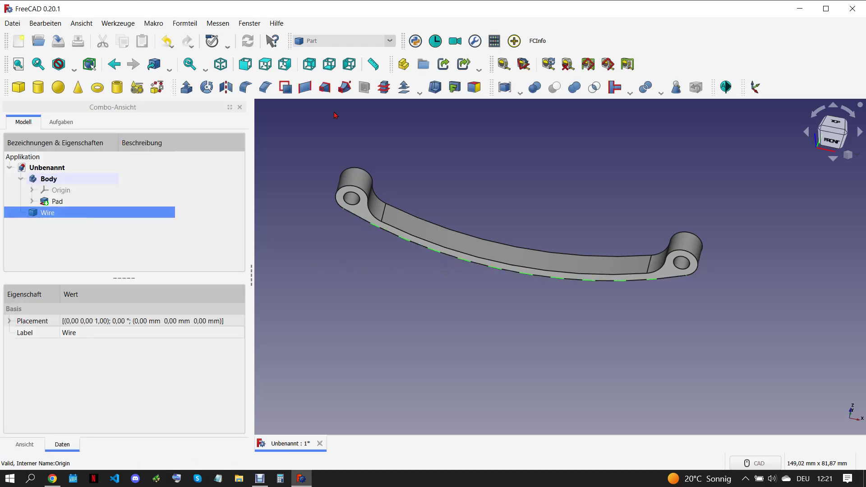
Give the wire a filled 2 mm 2D offset in Oberfläche mode as Offset2D.
click(414, 92)
click(431, 116)
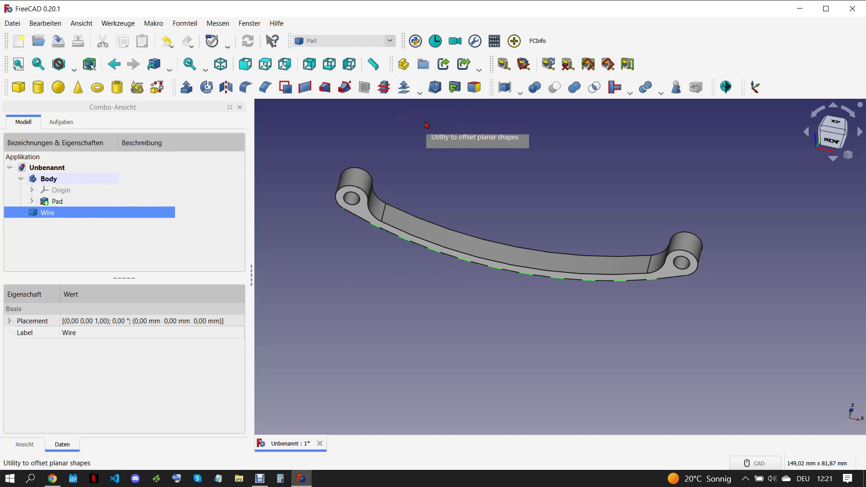
drag(189, 198, 152, 197)
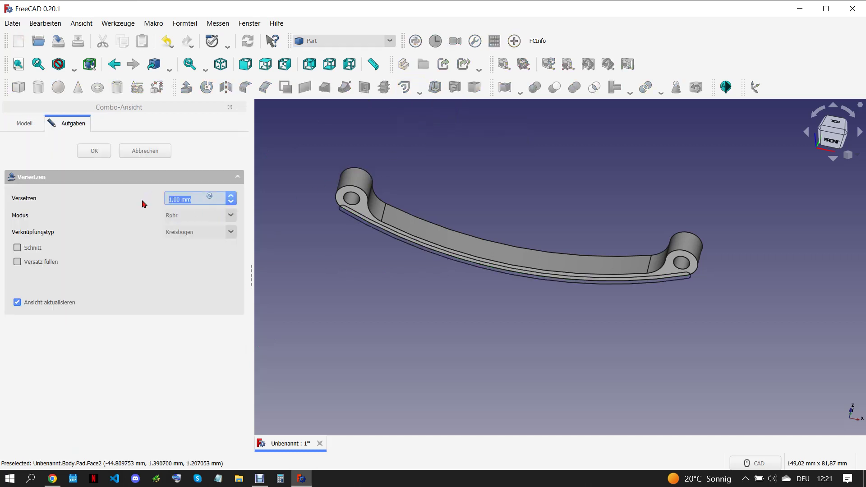
text(2)
click(189, 217)
click(184, 227)
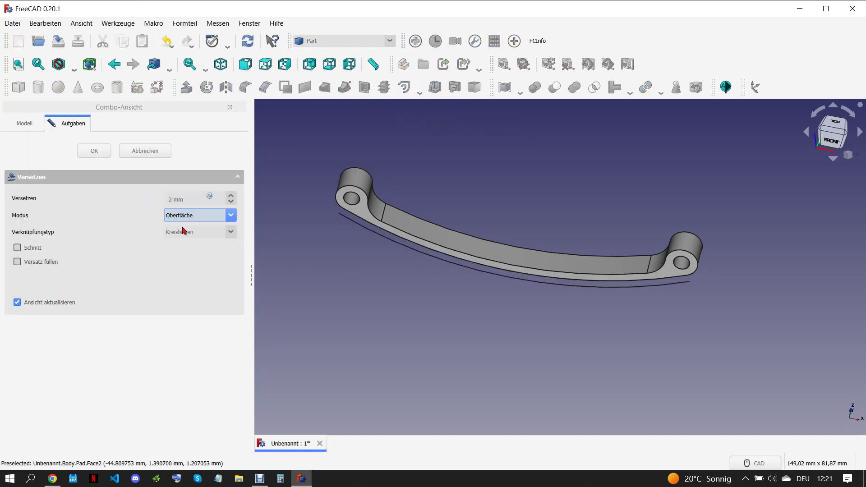
click(20, 262)
click(98, 153)
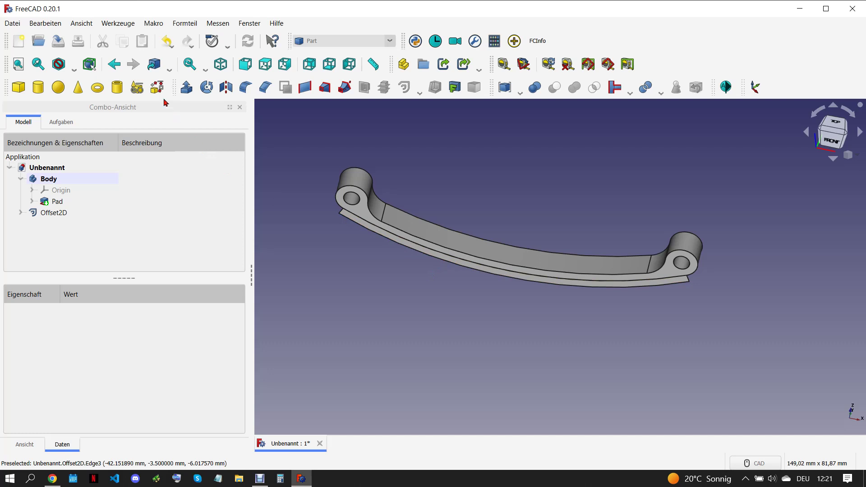
Build Wire001 from the bottom edge of the new offset layer.
click(157, 87)
click(25, 223)
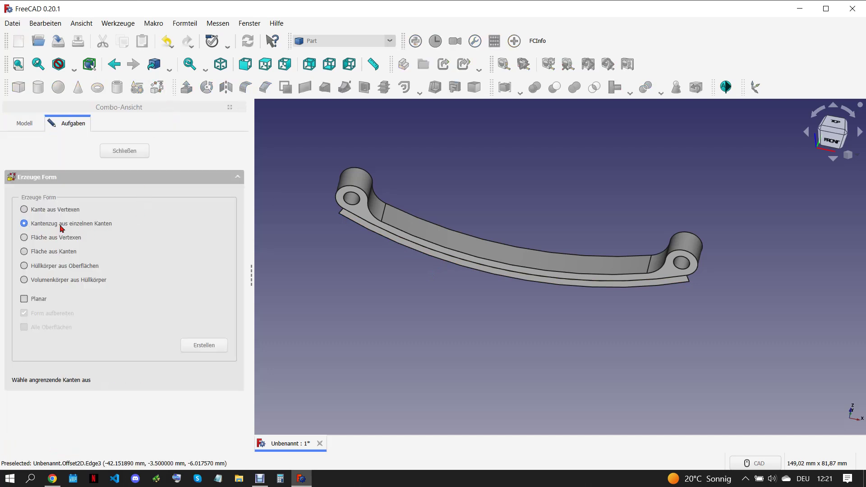
click(388, 240)
click(208, 345)
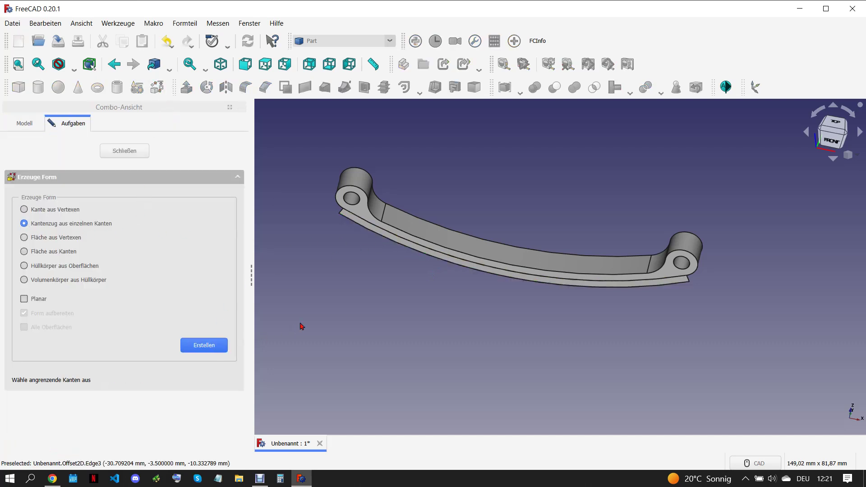
click(125, 152)
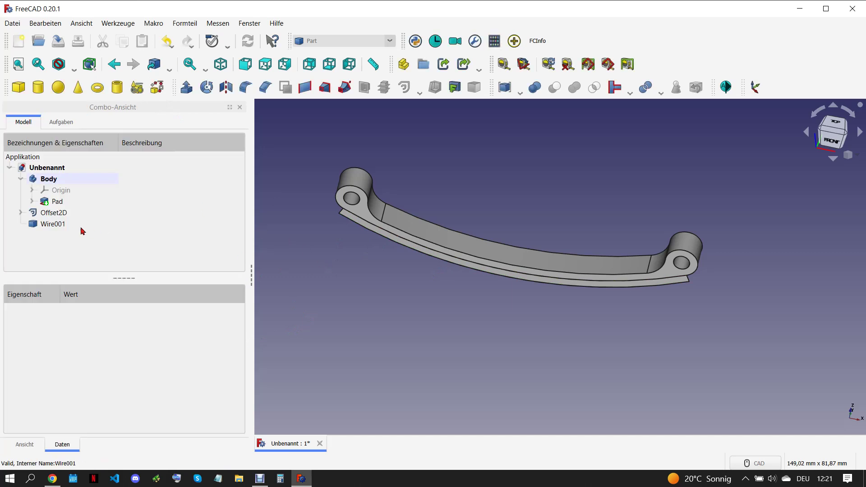
click(68, 224)
Give Wire001 a filled 2 mm Oberfläche 2D offset as Offset2D001.
click(404, 87)
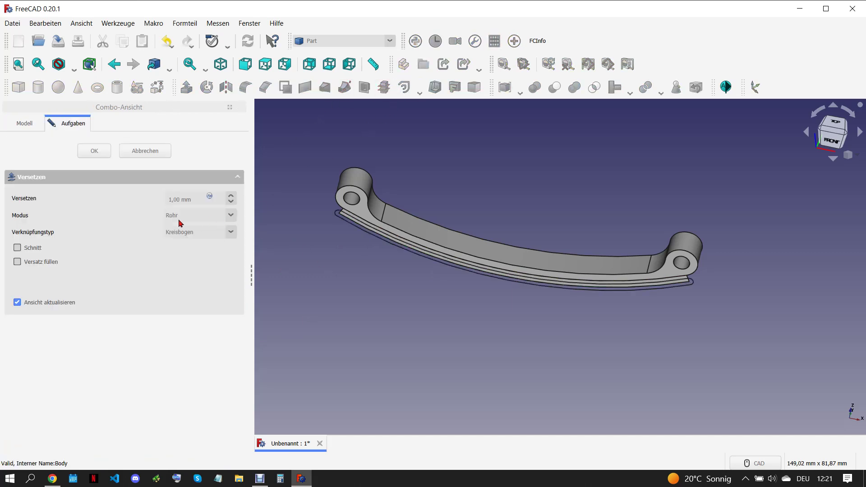
drag(200, 193, 139, 199)
text(2)
click(189, 216)
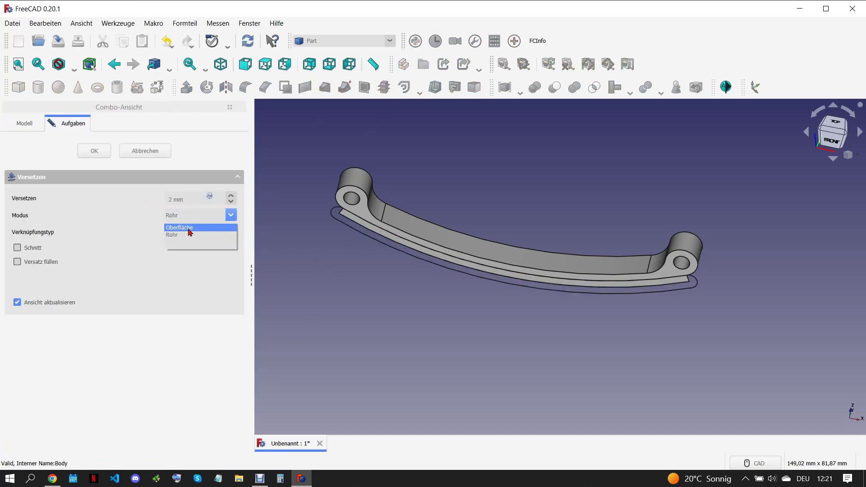
click(187, 228)
click(18, 262)
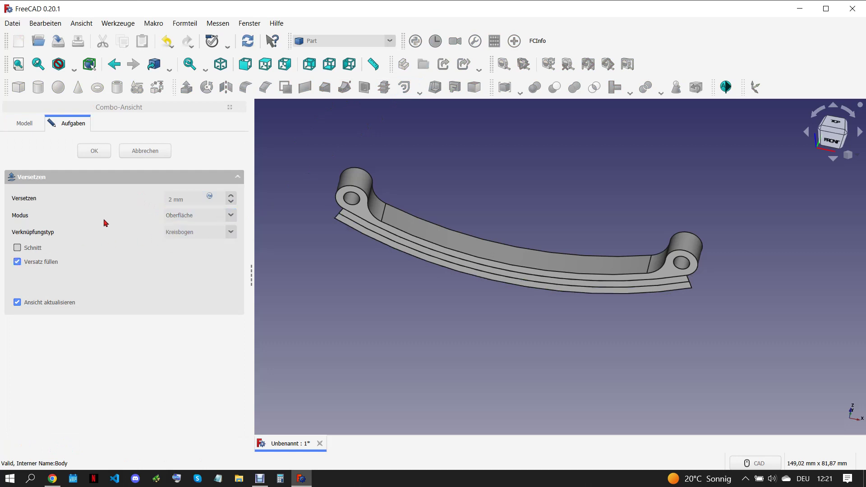
click(95, 151)
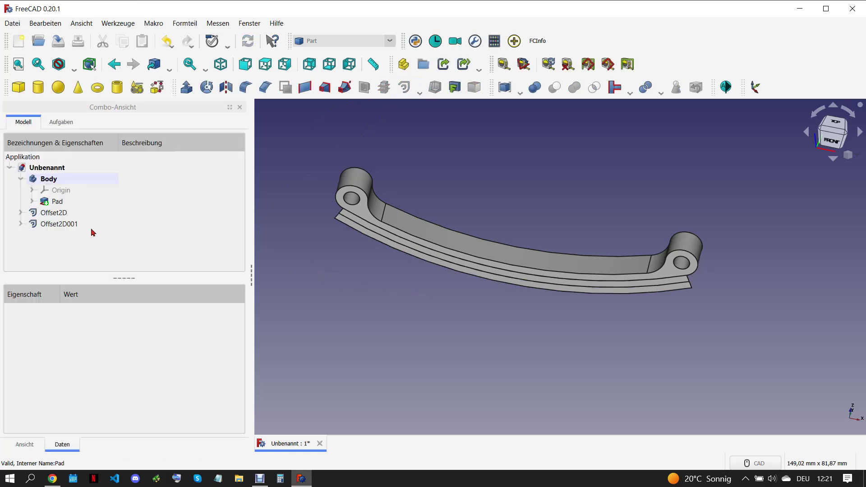
click(156, 87)
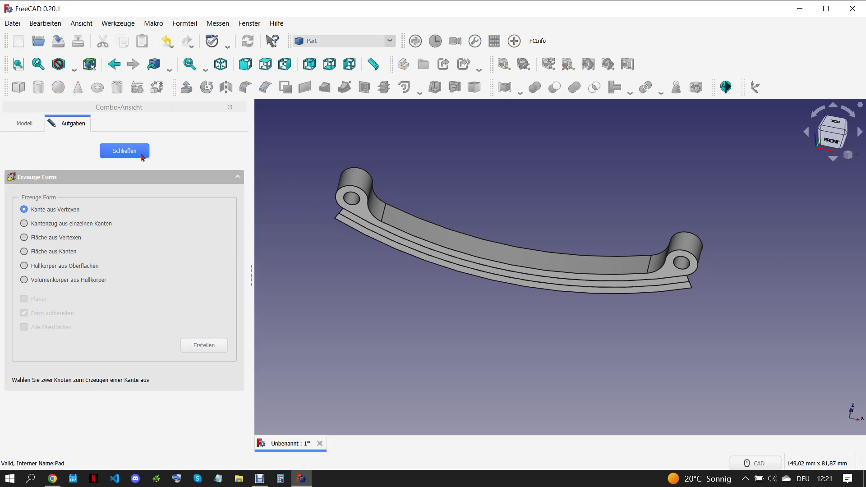
Build Wire002 from the lower edge of the newest offset layer.
click(71, 222)
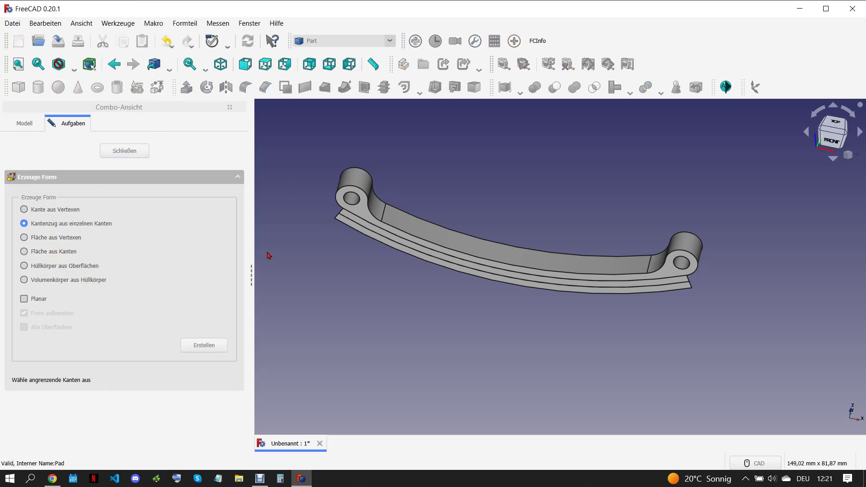
click(396, 248)
click(210, 344)
click(125, 151)
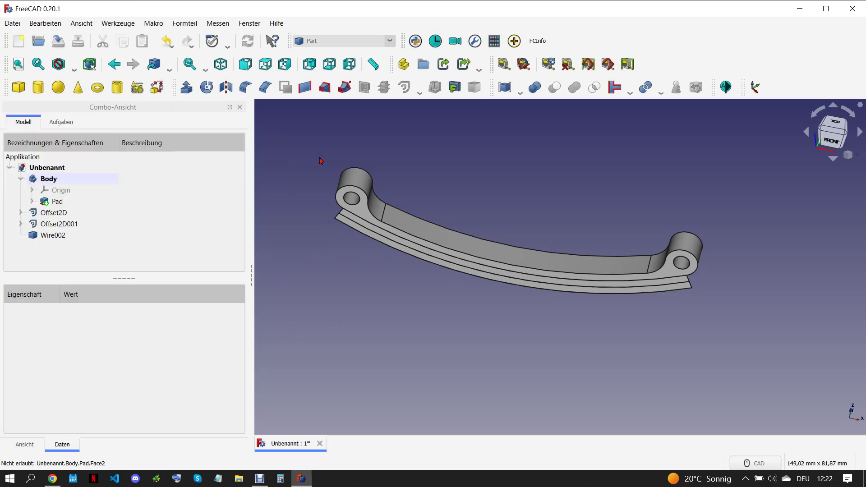
click(52, 235)
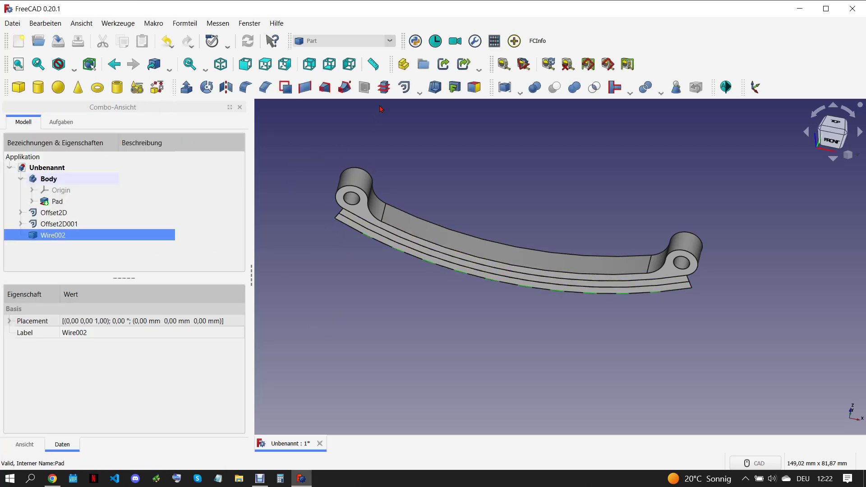
Give Wire002 a filled 2 mm Oberfläche 2D offset as Offset2D002.
click(404, 87)
double_click(193, 198)
text(2)
click(192, 215)
click(189, 228)
click(17, 262)
click(103, 153)
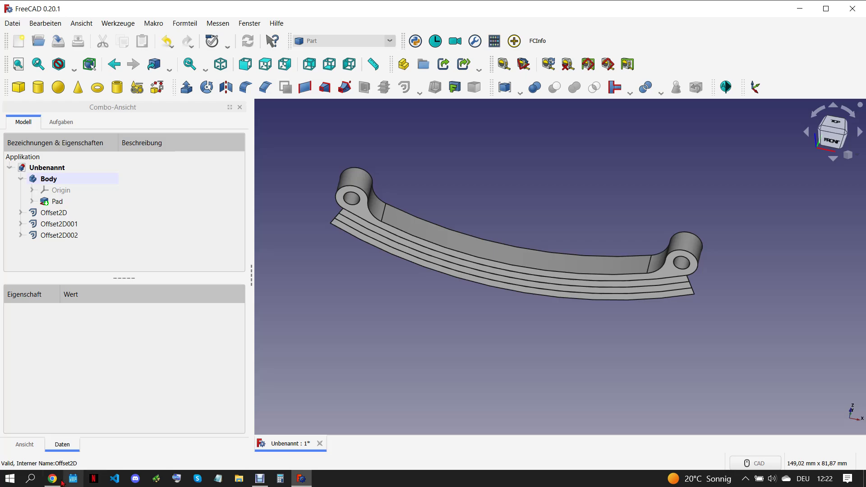
Check the reference drawing, then build Wire003 from the lowest layer's bottom edge.
click(52, 478)
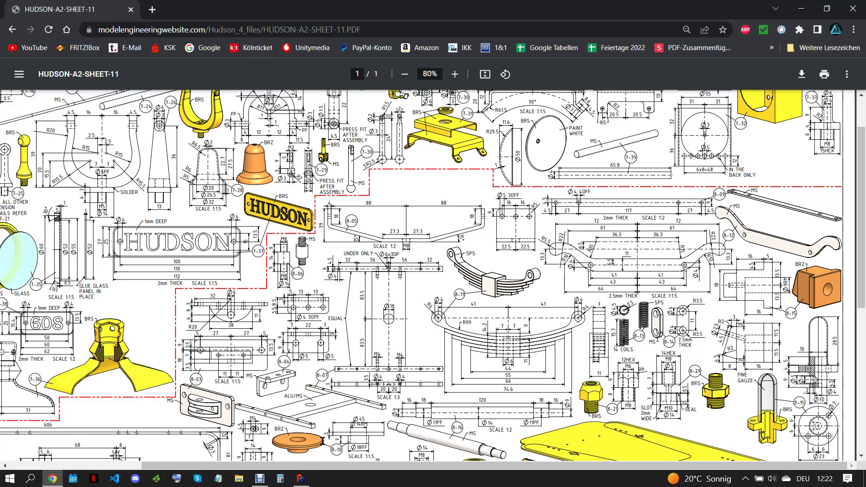
click(301, 477)
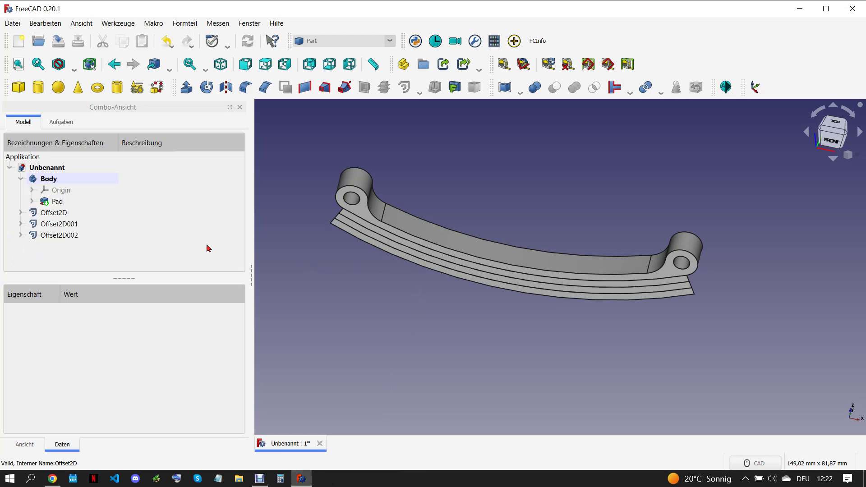
click(157, 88)
click(24, 223)
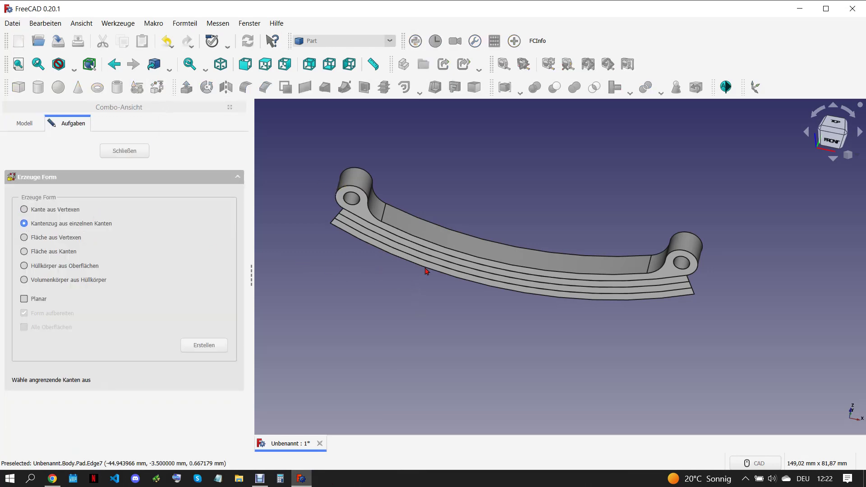
click(425, 268)
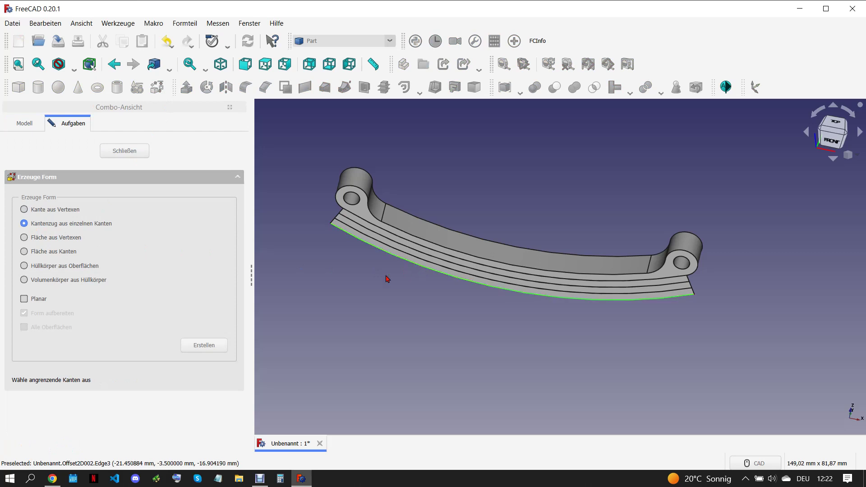
click(207, 348)
click(131, 151)
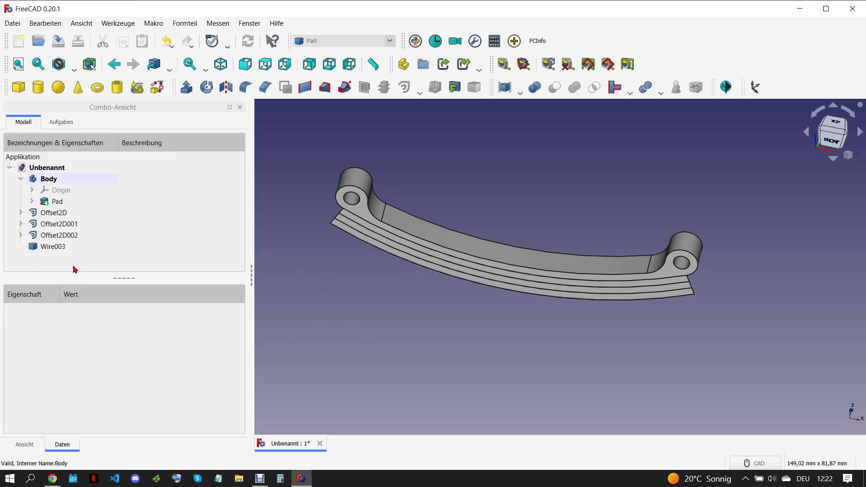
click(59, 247)
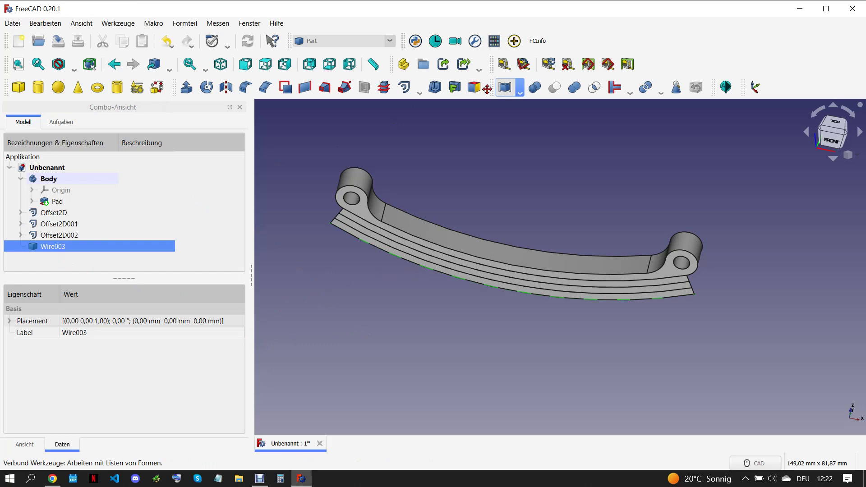
Give Wire003 a filled 2 mm Oberfläche offset, then select all four offset layers.
click(404, 87)
triple_click(192, 199)
text(2)
click(189, 216)
click(189, 236)
click(25, 263)
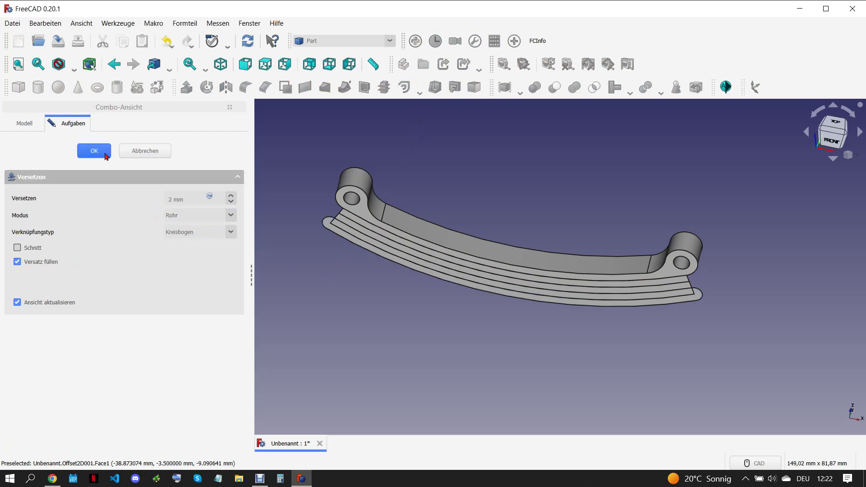
click(191, 219)
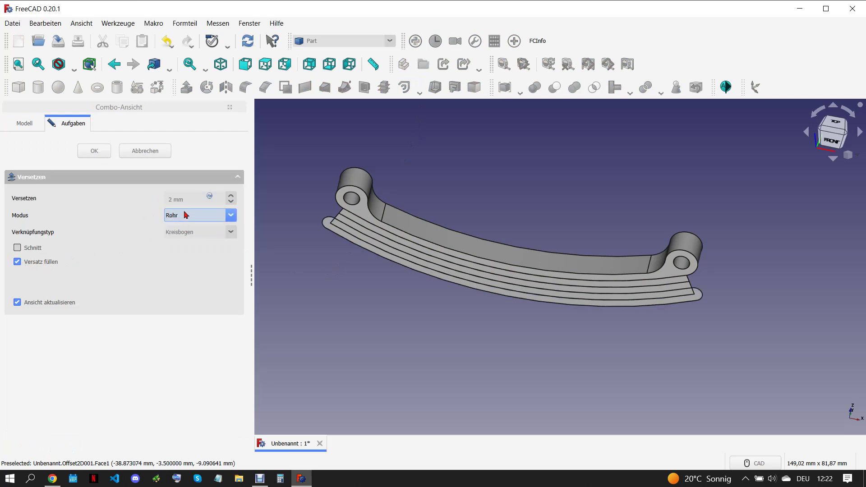
click(186, 220)
click(95, 151)
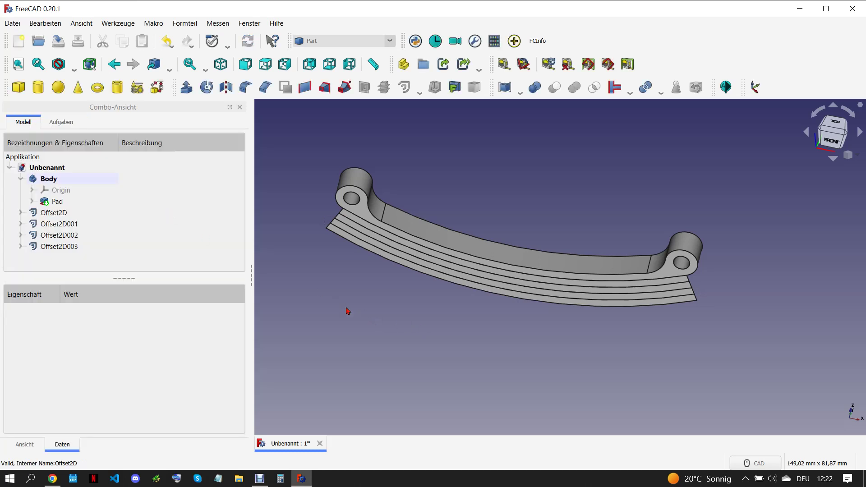
click(75, 214)
shift+click(72, 246)
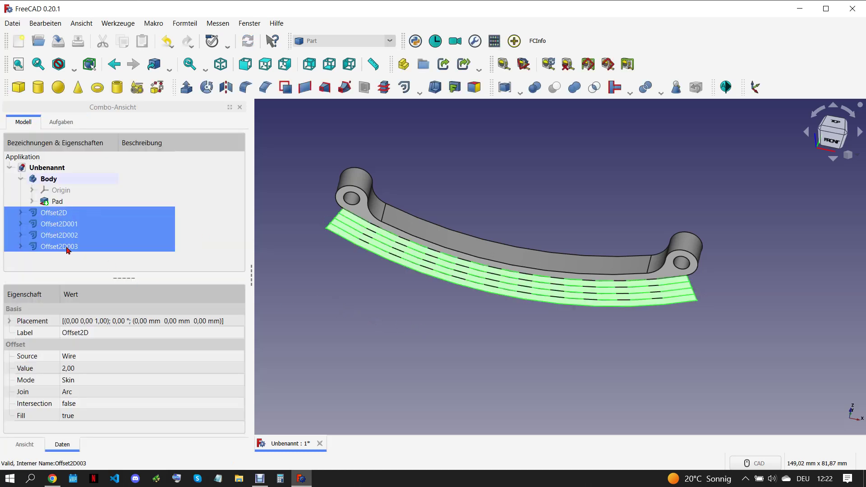
Extrude the four offset layers 7 mm into Extrude through Extrude003.
click(186, 87)
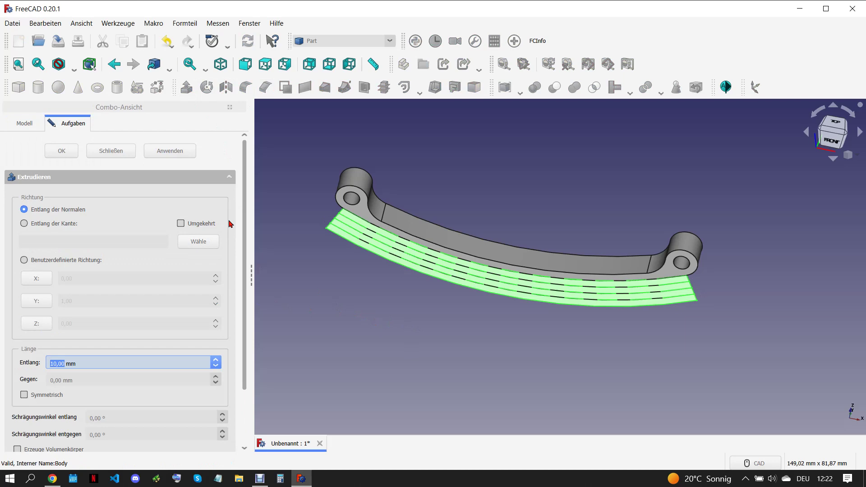
click(66, 153)
click(441, 316)
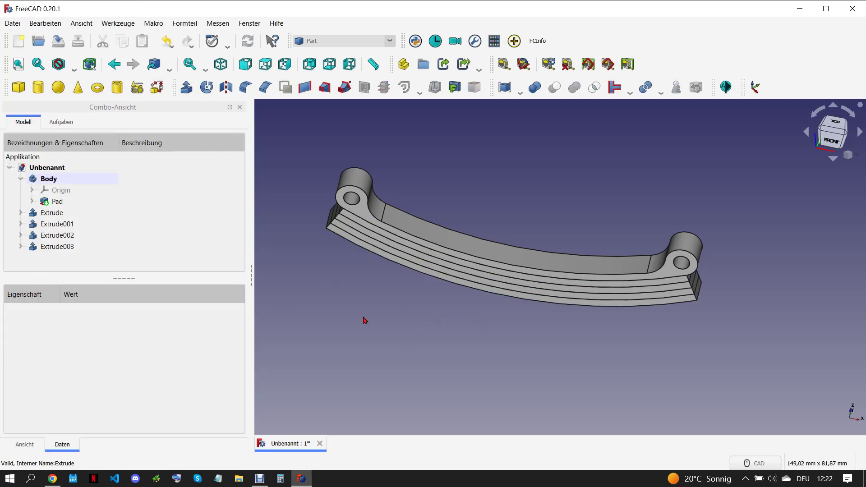
Select Extrude003 and switch to the Part Design workbench.
click(88, 247)
click(338, 41)
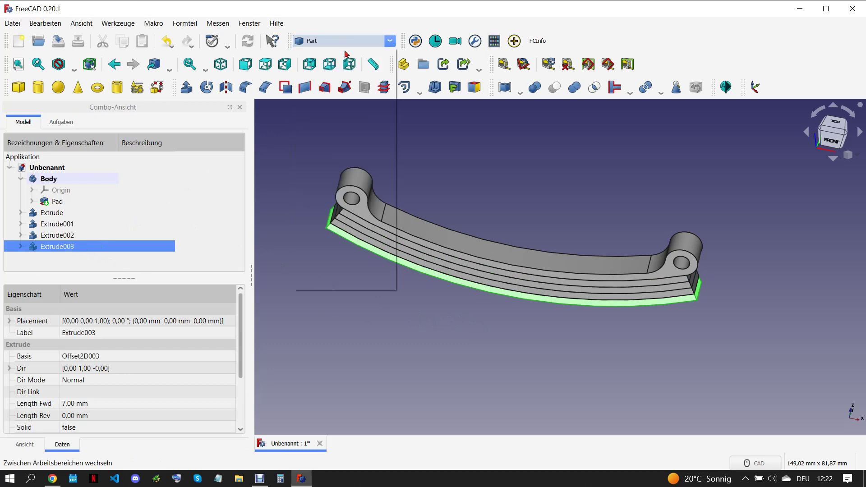
click(342, 72)
click(23, 122)
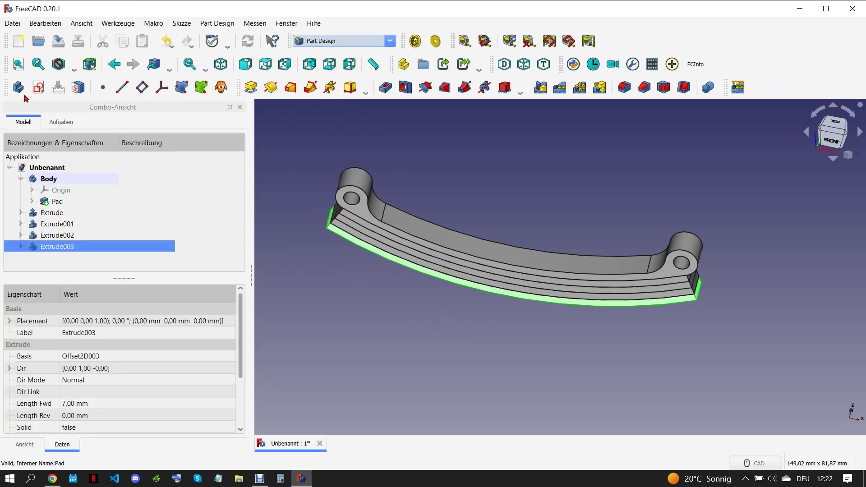
Create a body from Extrude003 and start a sketch on the bottom leaf's face.
click(20, 87)
scroll(548, 307, up, 2)
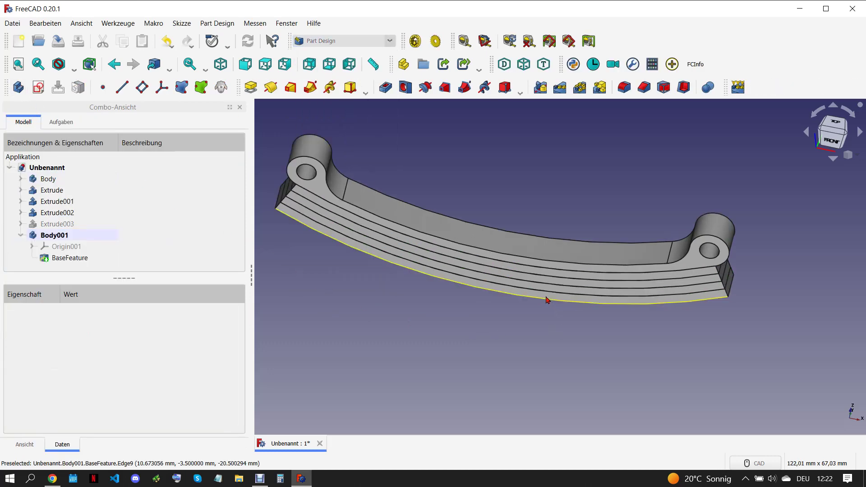
click(538, 298)
click(38, 87)
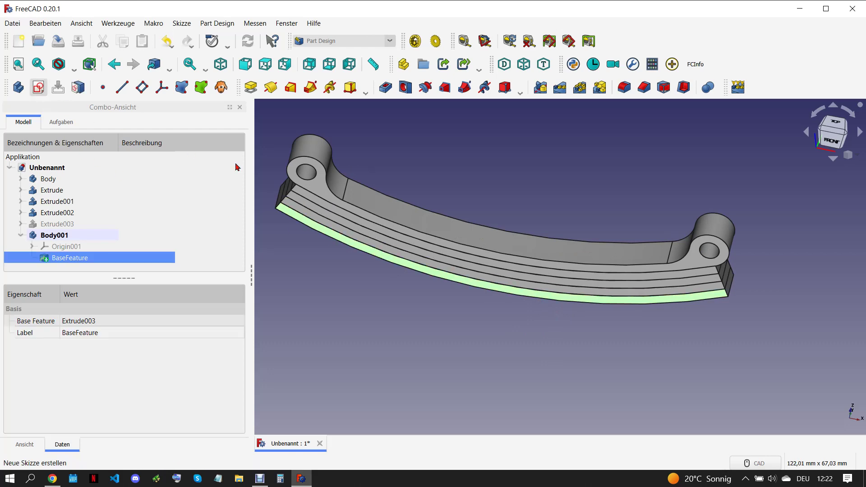
scroll(532, 338, up, 2)
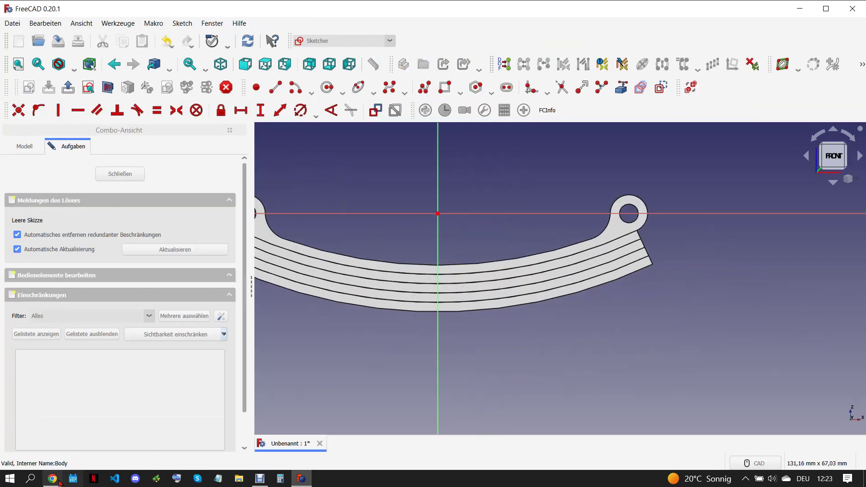
click(53, 478)
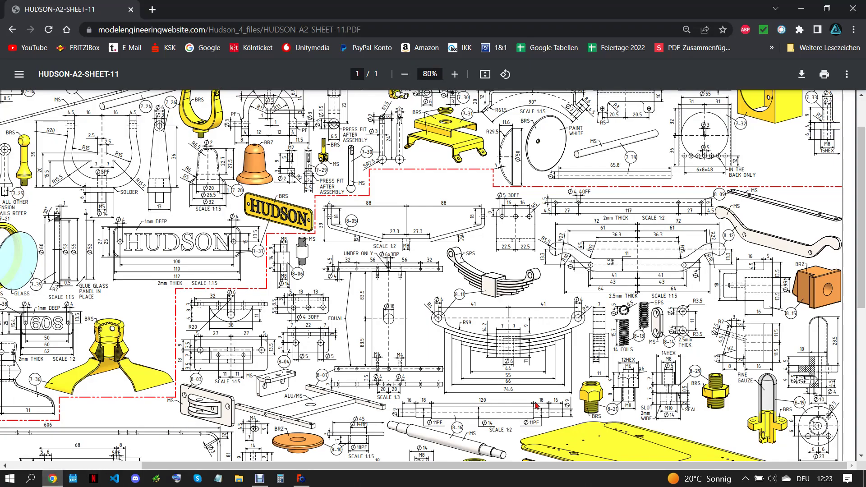
click(301, 478)
Draw a rectangle over the right end, 10,98 mm horizontally from the centre axis.
click(444, 86)
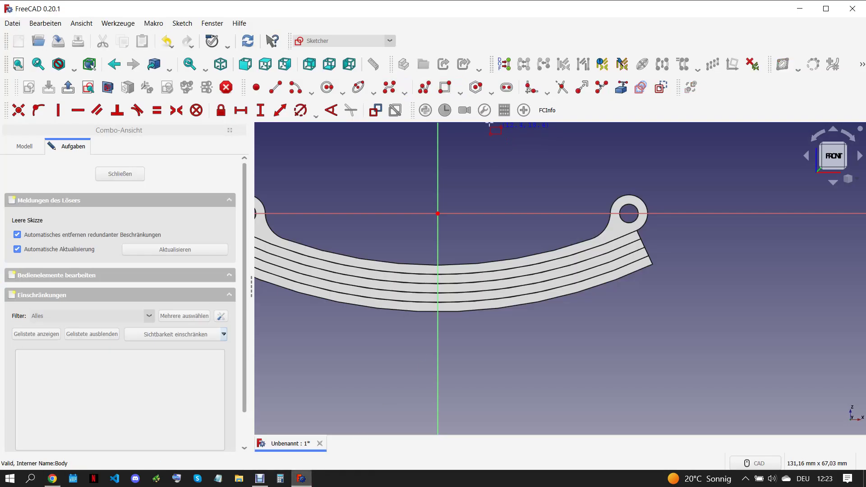
click(489, 125)
click(677, 336)
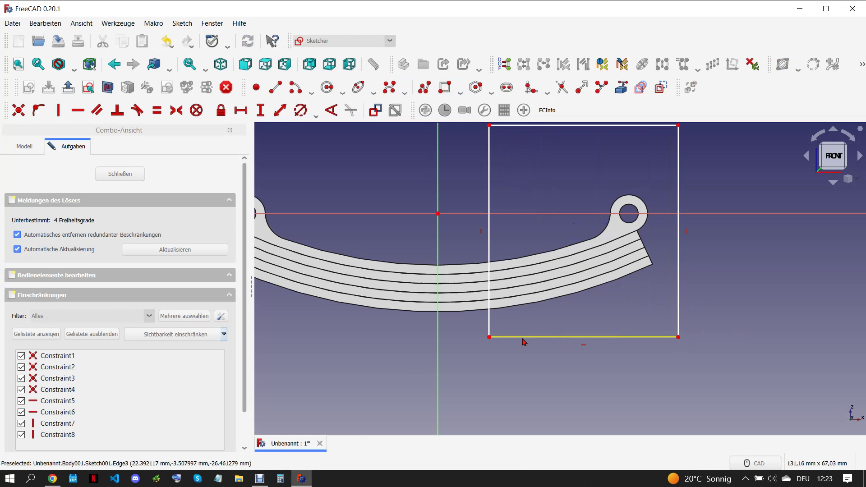
click(489, 337)
click(241, 110)
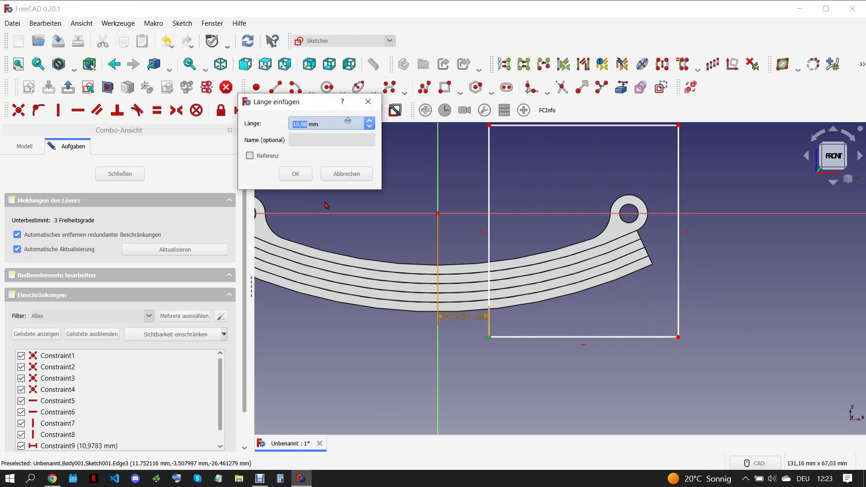
click(293, 176)
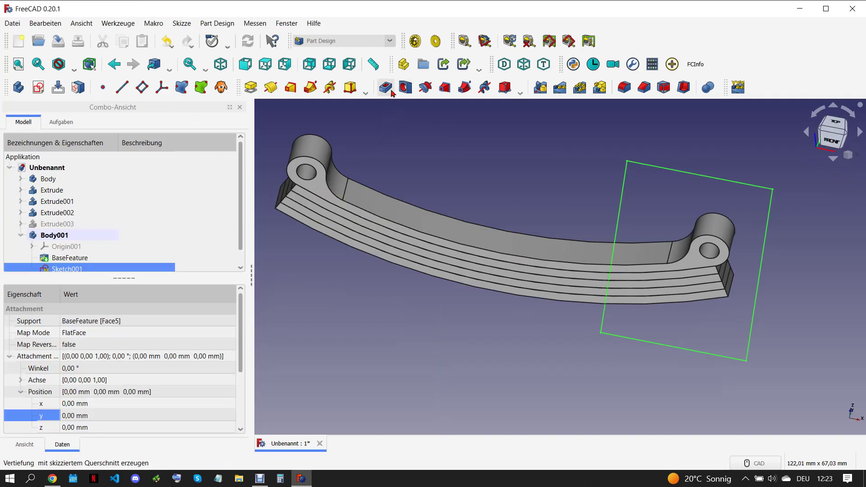
Pocket the rectangle 'Durch alles' and mirror the pocket to the other end.
click(185, 199)
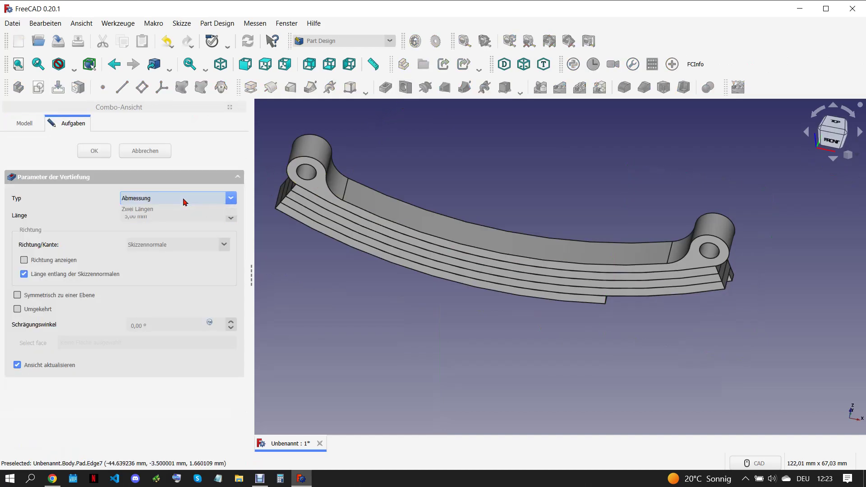
click(161, 219)
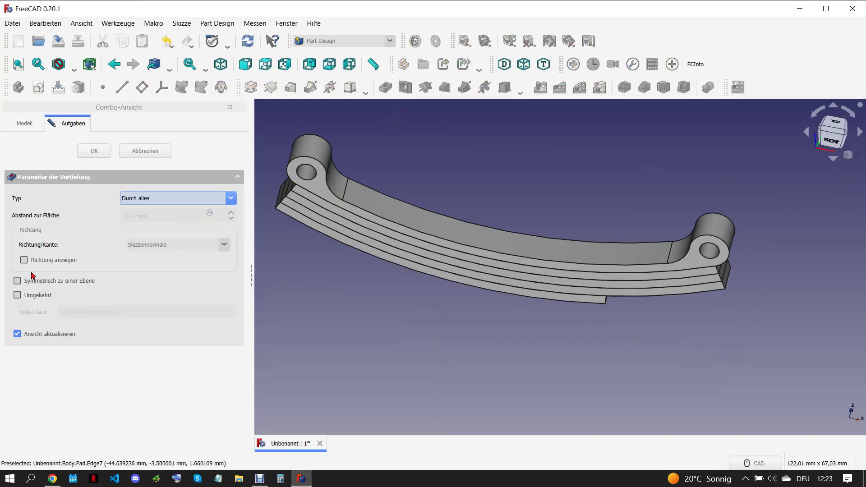
click(95, 150)
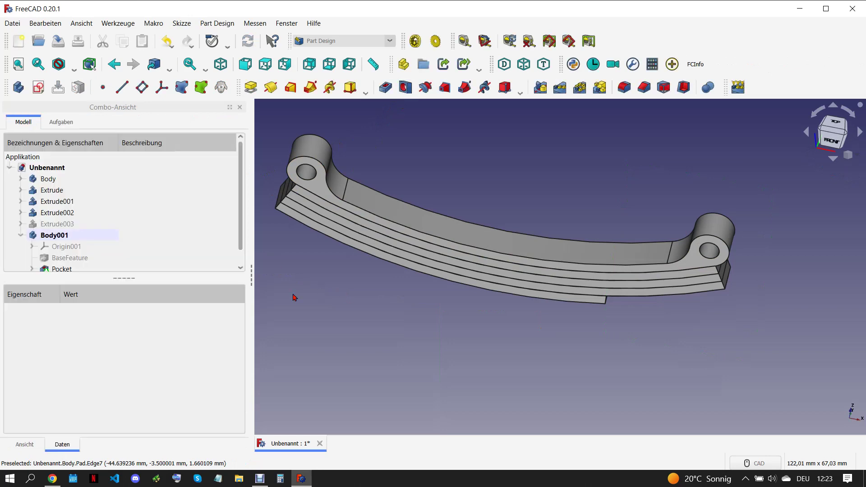
scroll(77, 264, down, 1)
click(62, 258)
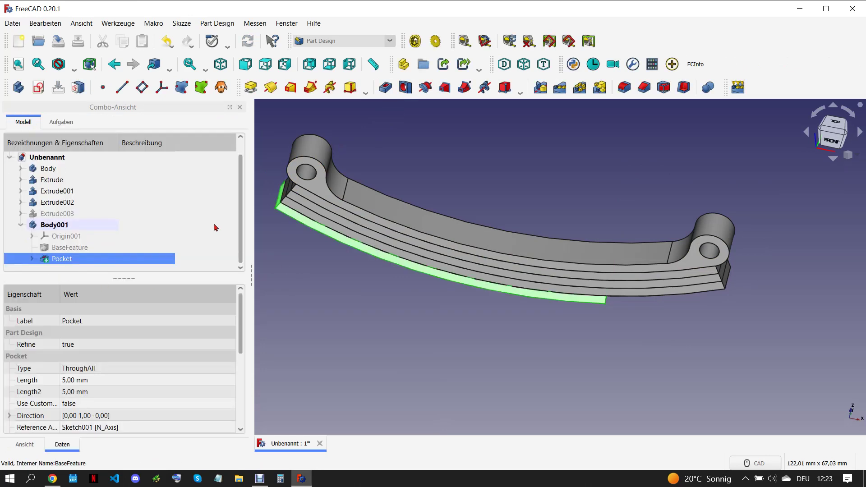
click(540, 87)
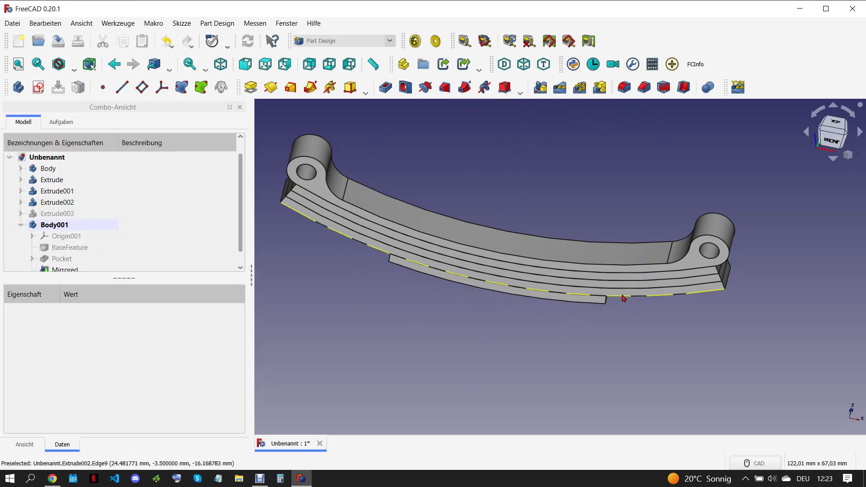
click(495, 277)
Create Body002 from Extrude002 and start a sketch on the leaf's flat face.
click(18, 92)
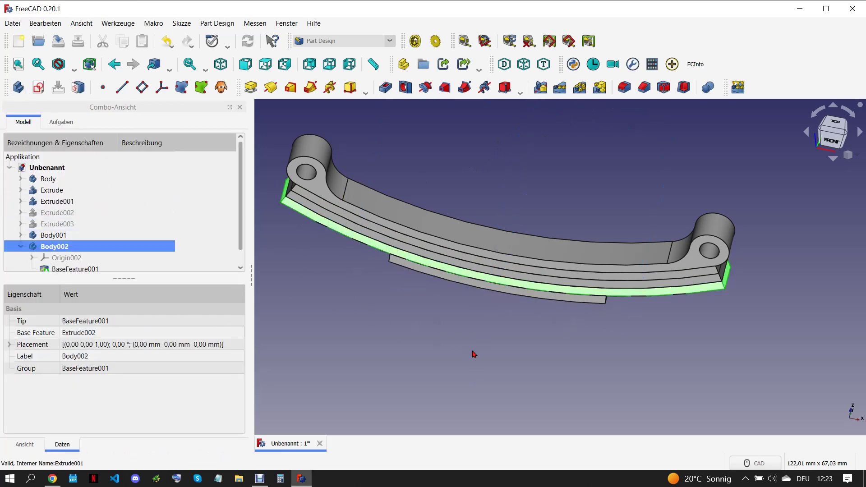
click(541, 282)
click(38, 87)
scroll(547, 254, up, 2)
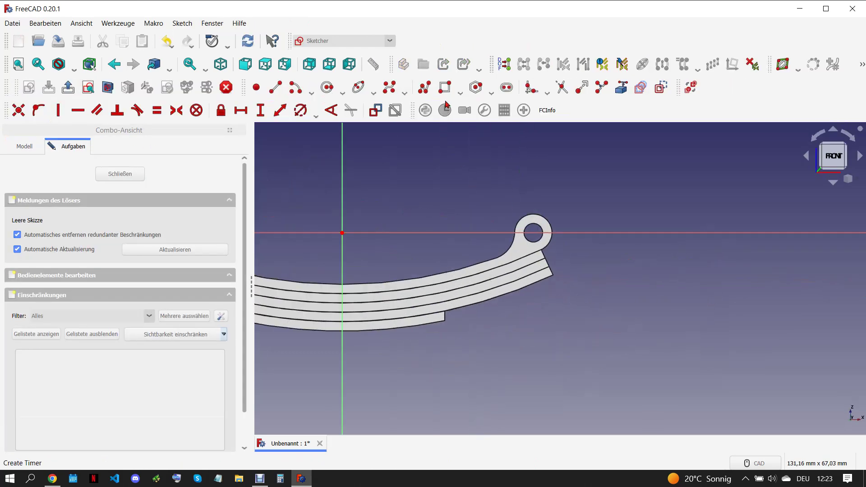
Draw a rectangle over the right end, 27,5 mm horizontally from the centre axis.
click(459, 181)
click(584, 365)
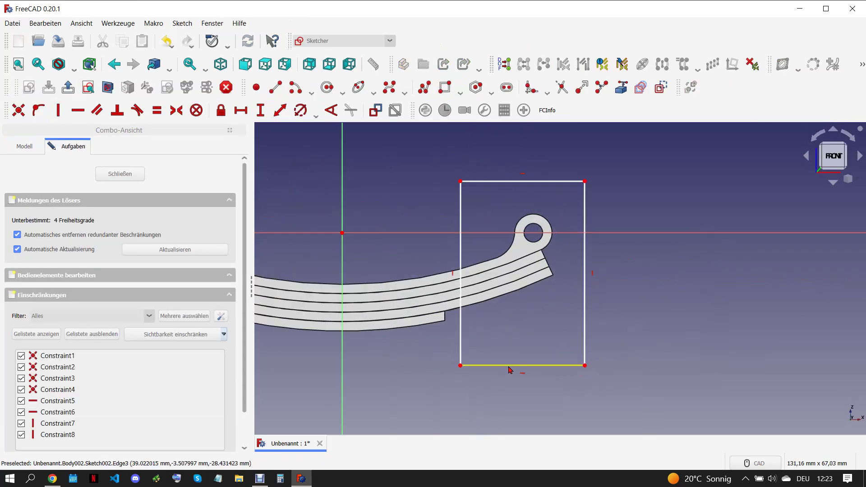
click(460, 366)
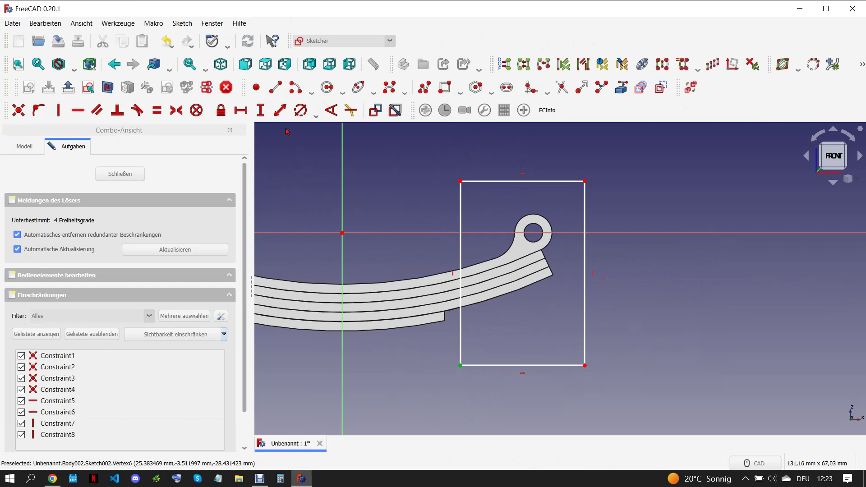
click(240, 110)
text(55/2 mm)
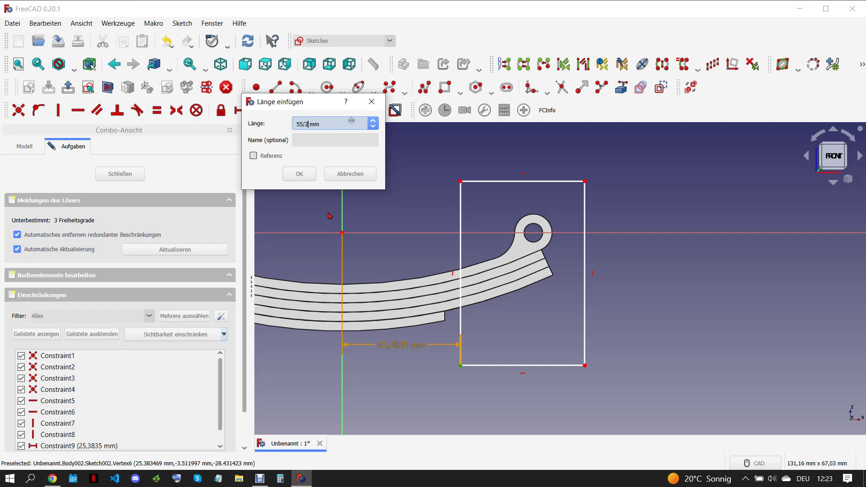
click(297, 173)
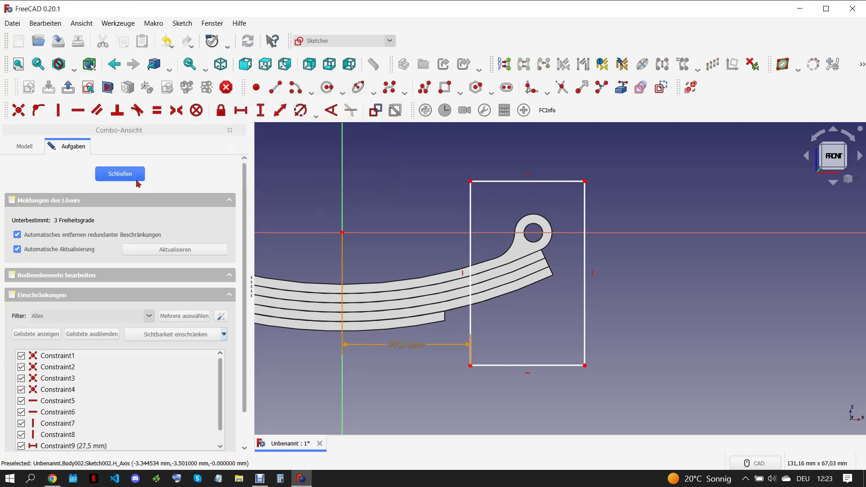
key(Escape)
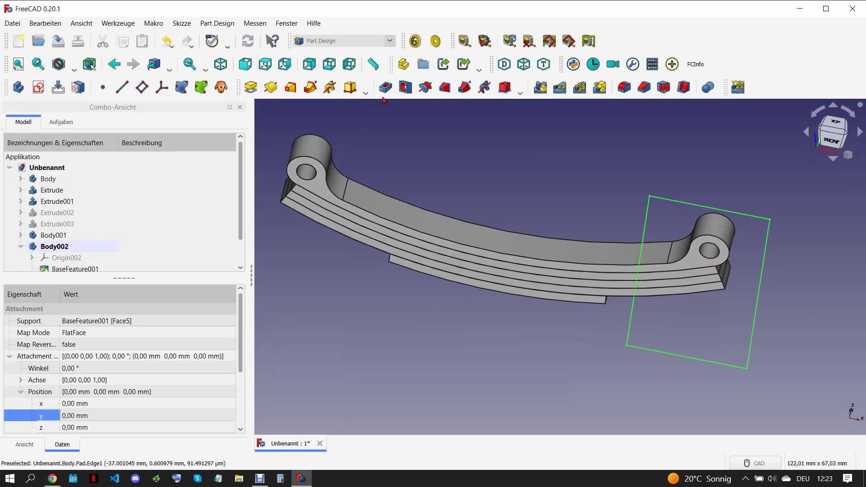
Cut a 'Durch alles' Pocket001 and mirror it to the opposite end.
click(385, 87)
click(158, 198)
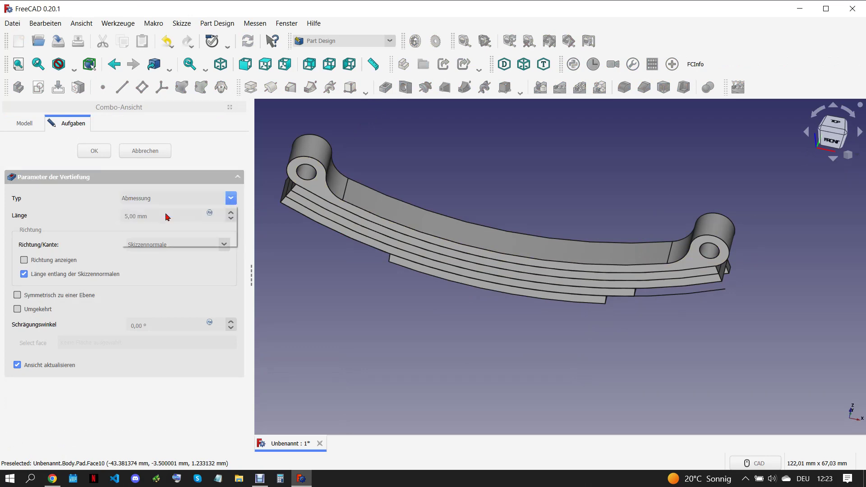
click(171, 221)
click(95, 151)
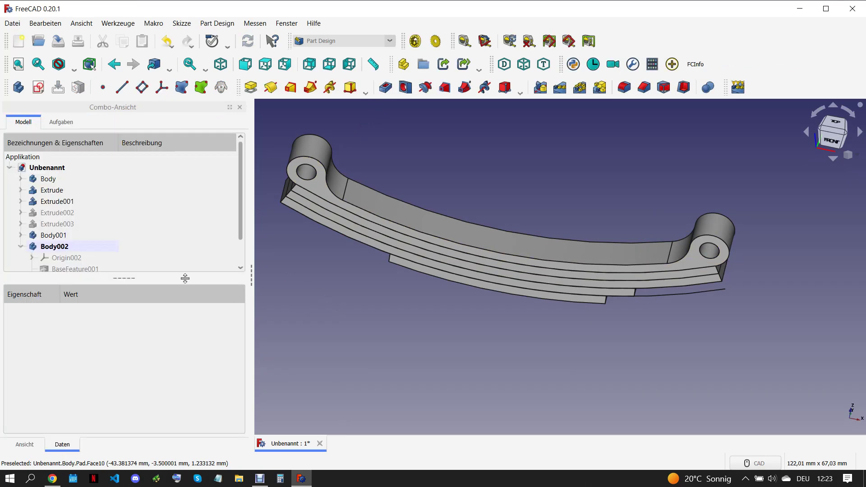
click(87, 262)
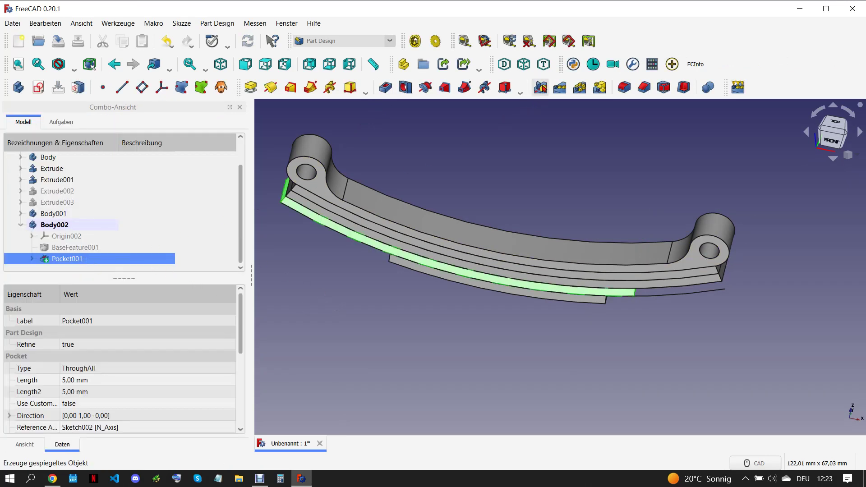
click(540, 87)
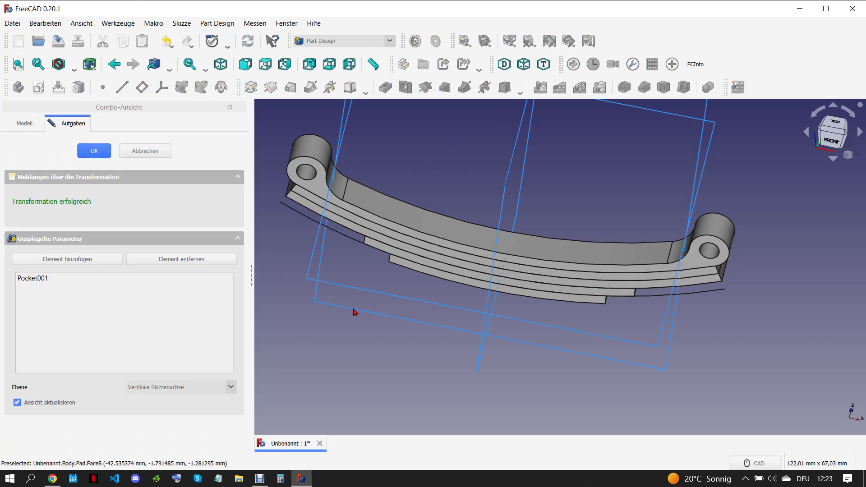
click(660, 284)
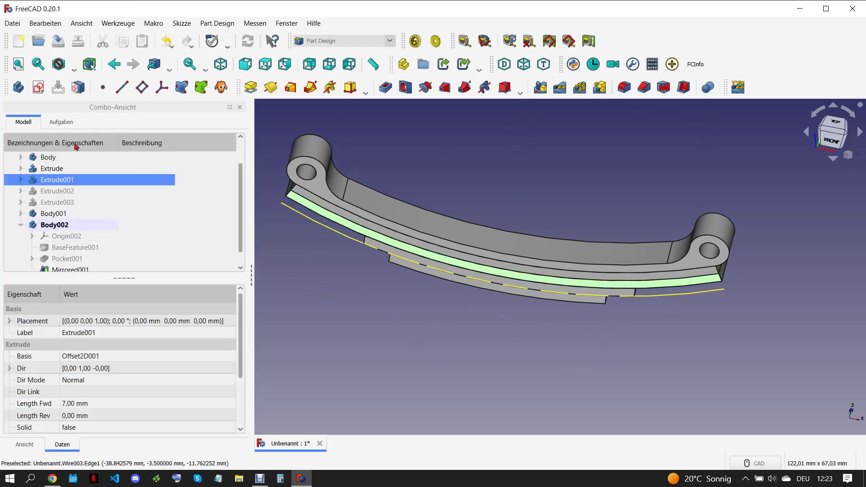
Create Body003 from the third leaf and start a sketch on its flat face.
click(18, 87)
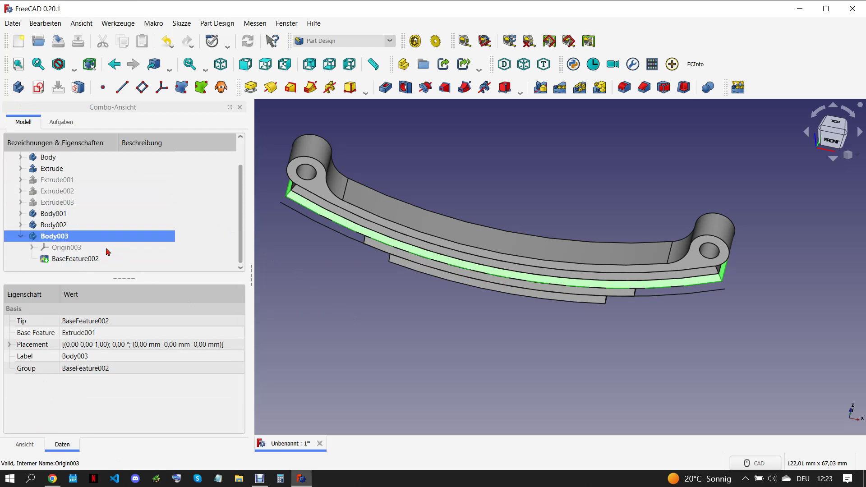
click(317, 271)
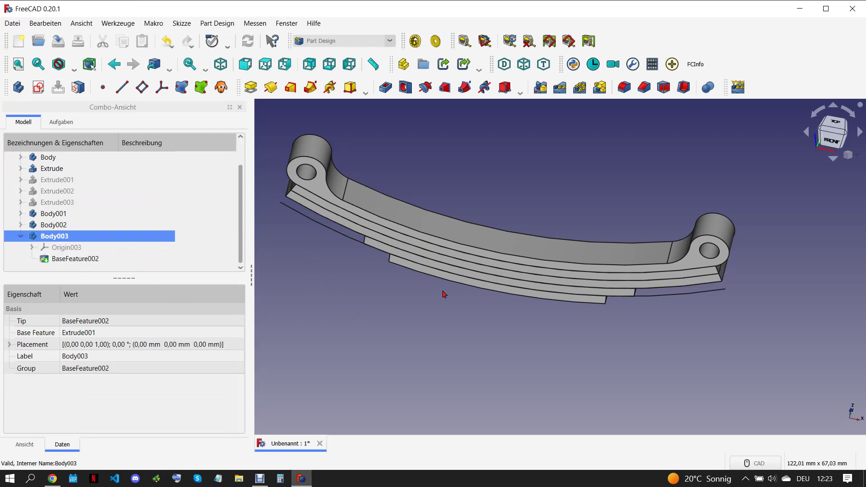
click(644, 281)
click(38, 87)
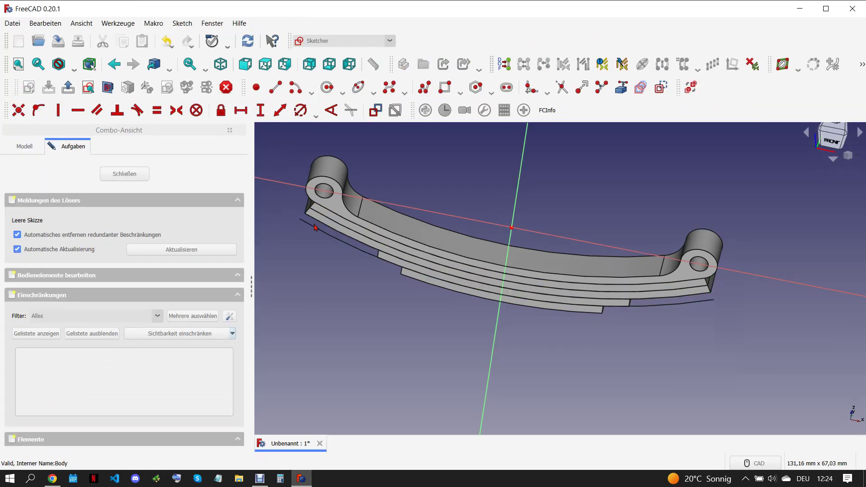
click(53, 477)
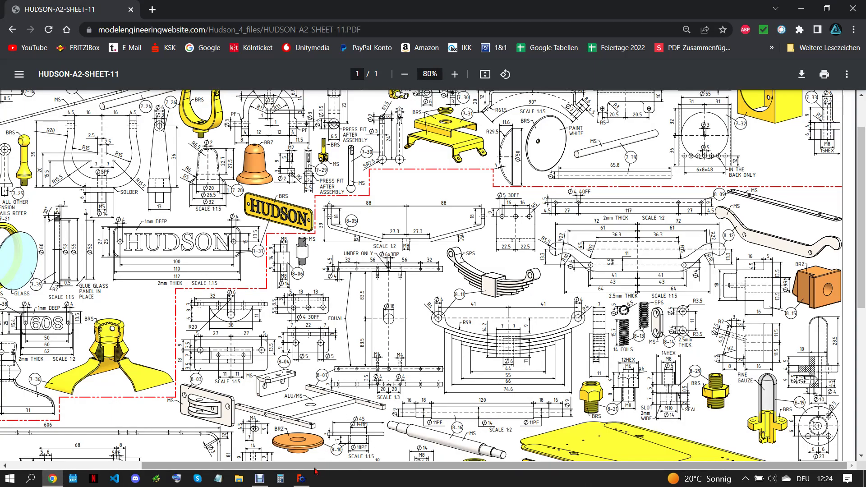
click(300, 478)
scroll(563, 262, up, 2)
Draw a rectangle over the right end, 33 mm horizontally from the centre axis.
click(445, 87)
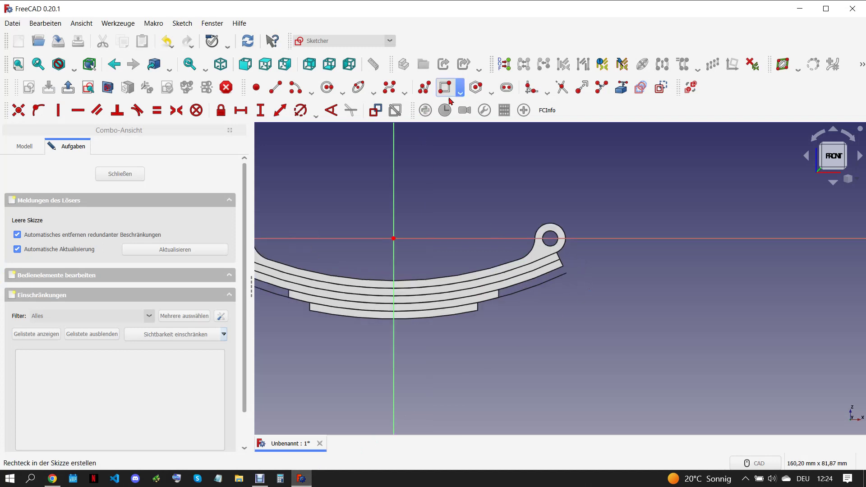
click(520, 195)
click(591, 324)
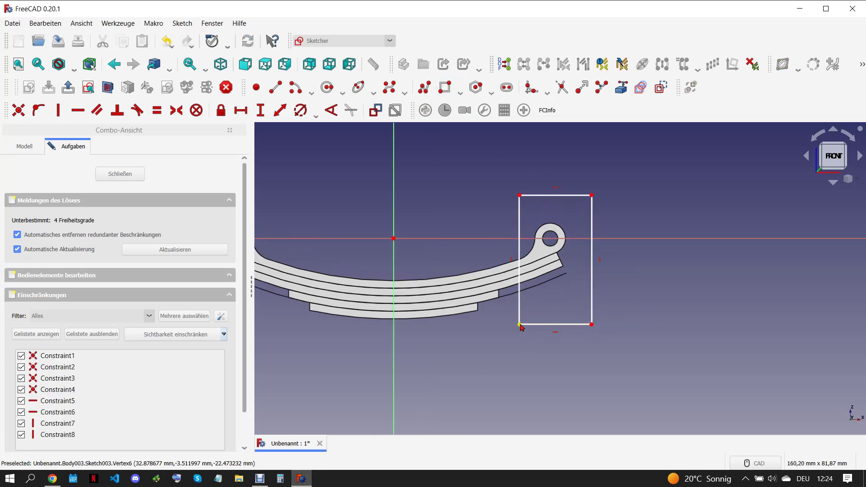
click(519, 325)
click(260, 110)
click(390, 103)
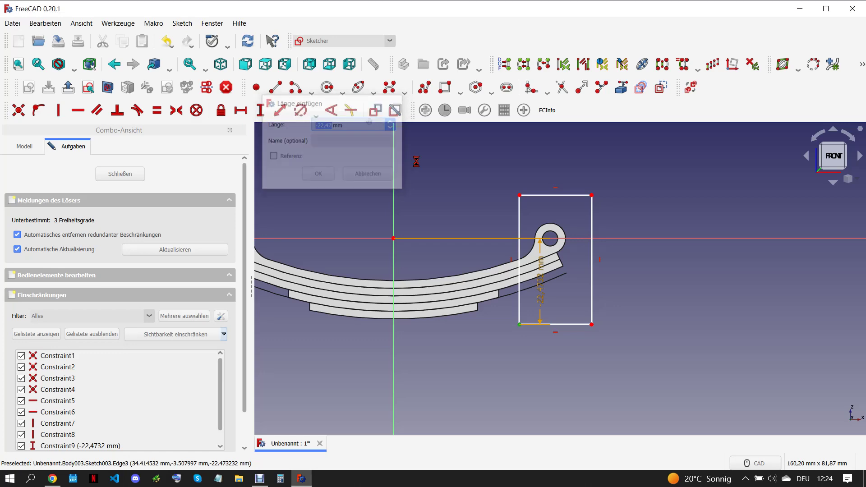
click(519, 321)
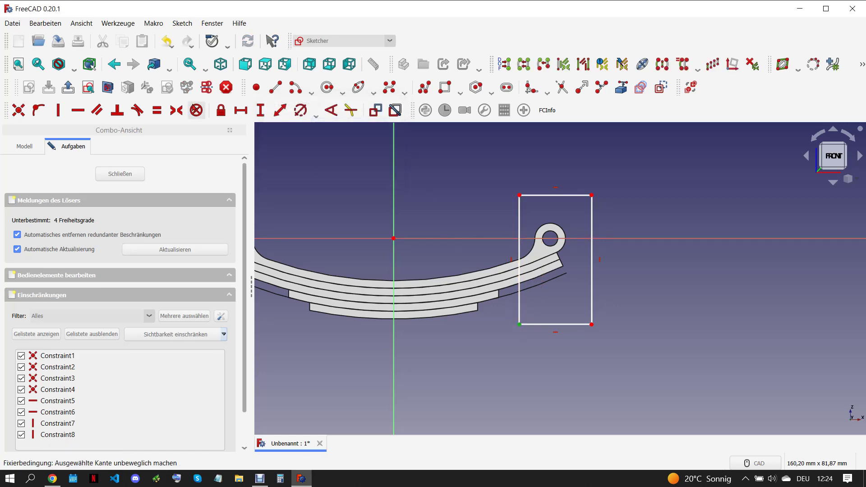
click(240, 110)
text(33)
click(293, 172)
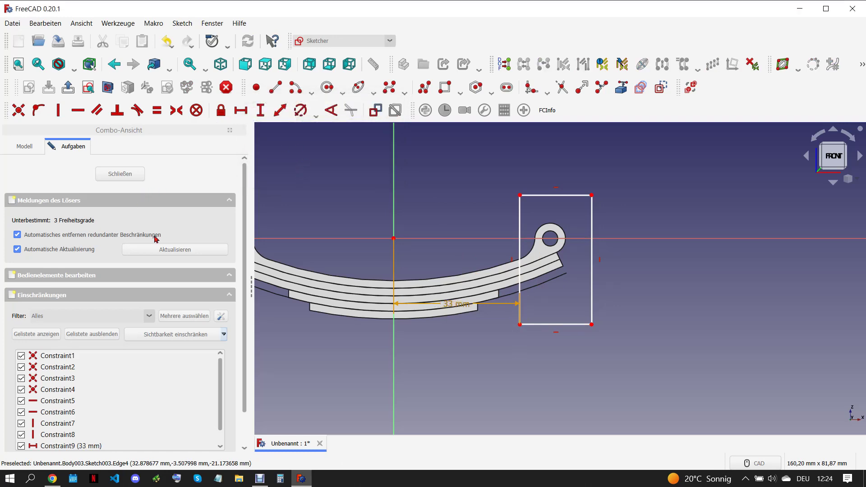
drag(449, 305, 447, 338)
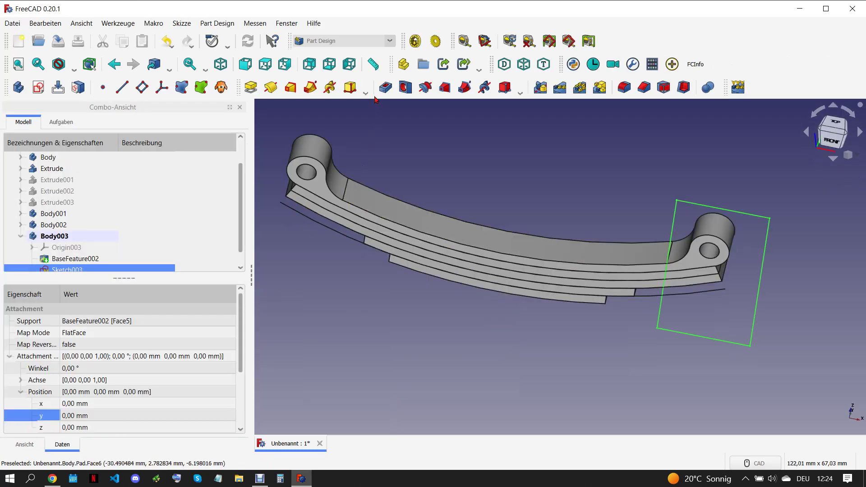
Cut the rectangle as a 'Durch alles' Pocket002.
click(386, 87)
click(181, 198)
click(228, 218)
click(96, 151)
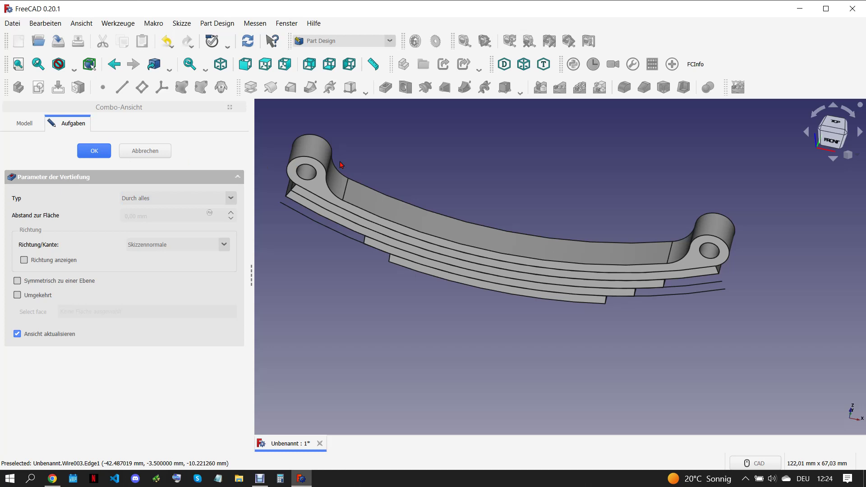
Mirror Pocket002 across the vertical sketch axis to trim the opposite end.
scroll(136, 252, down, 1)
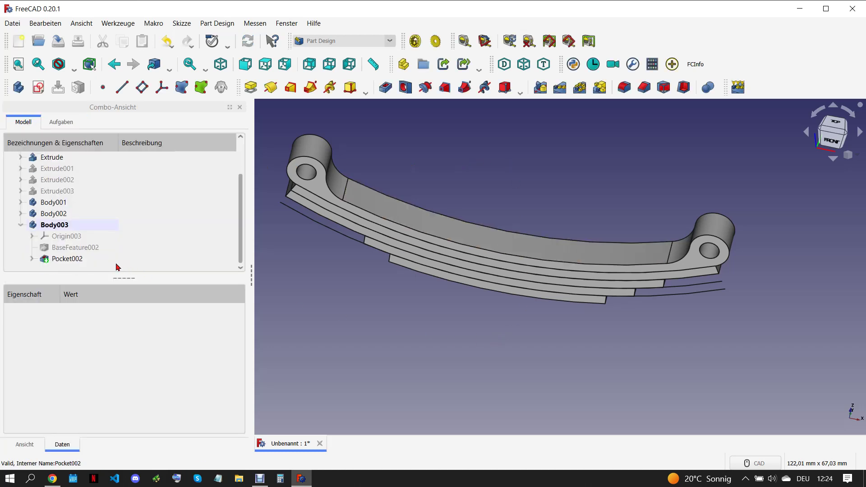
click(67, 258)
click(544, 89)
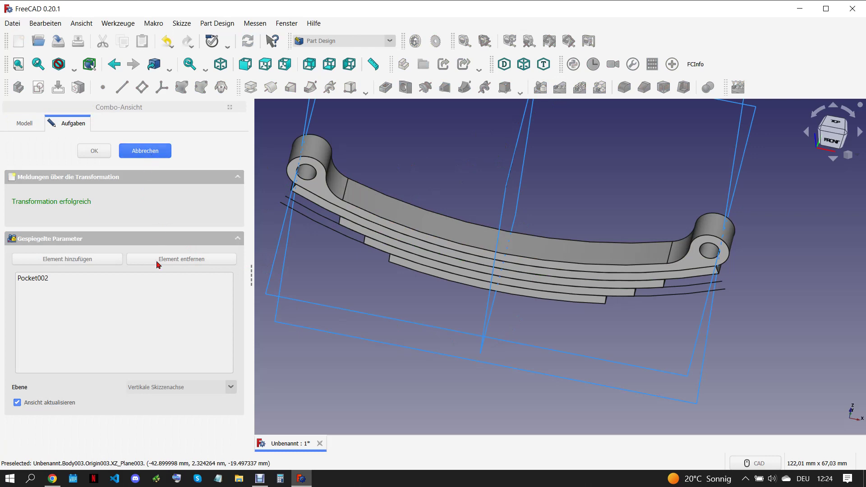
key(Escape)
click(108, 258)
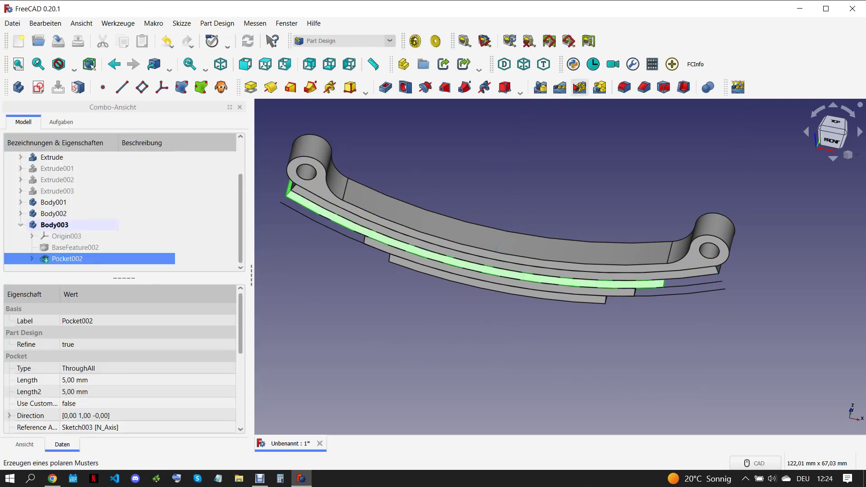
click(540, 88)
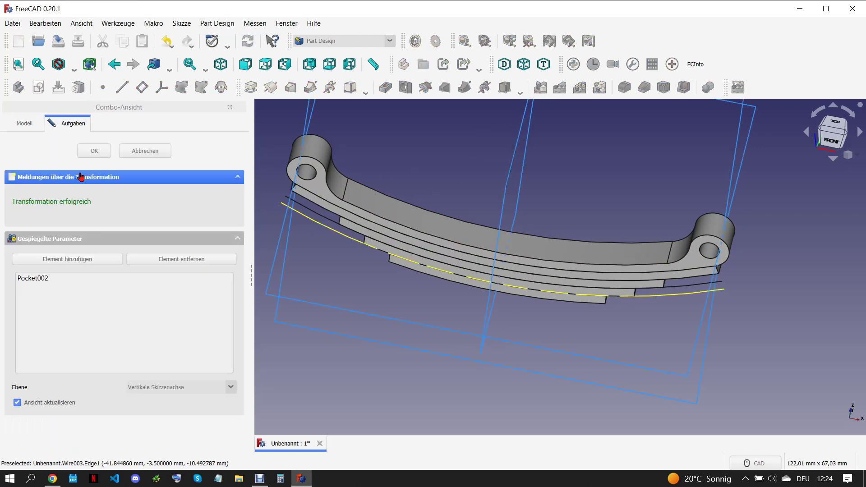
key(Return)
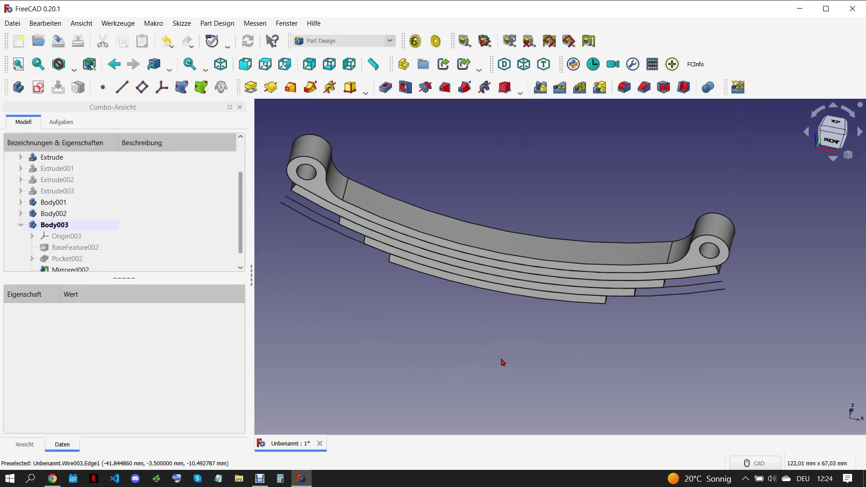
click(687, 277)
Put the top leaf in a new body and sketch a rectangle over its right eye, 37,3 mm from centre.
click(18, 87)
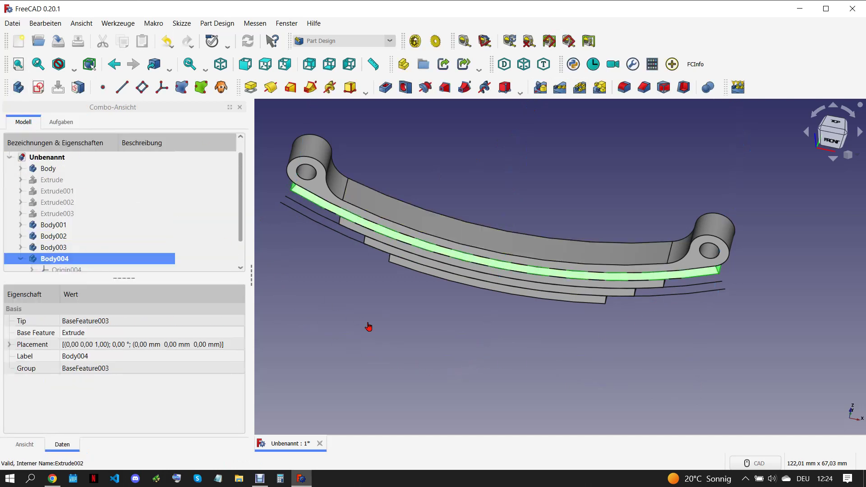
click(451, 256)
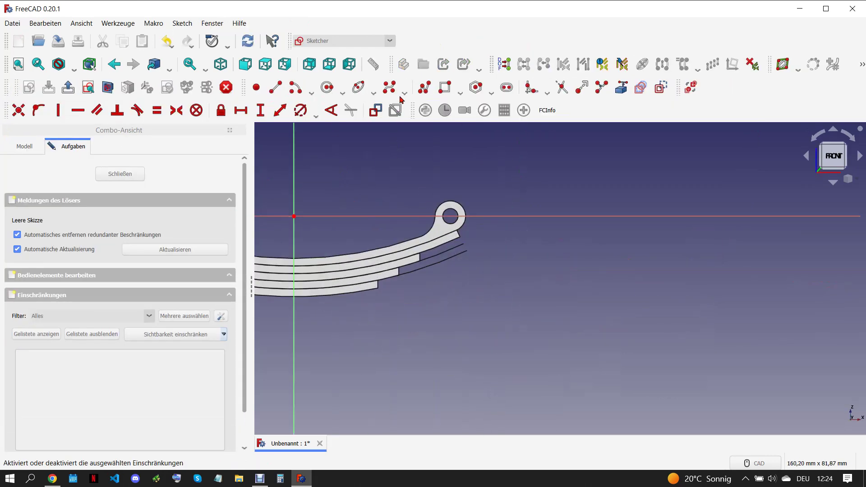
click(445, 91)
click(431, 184)
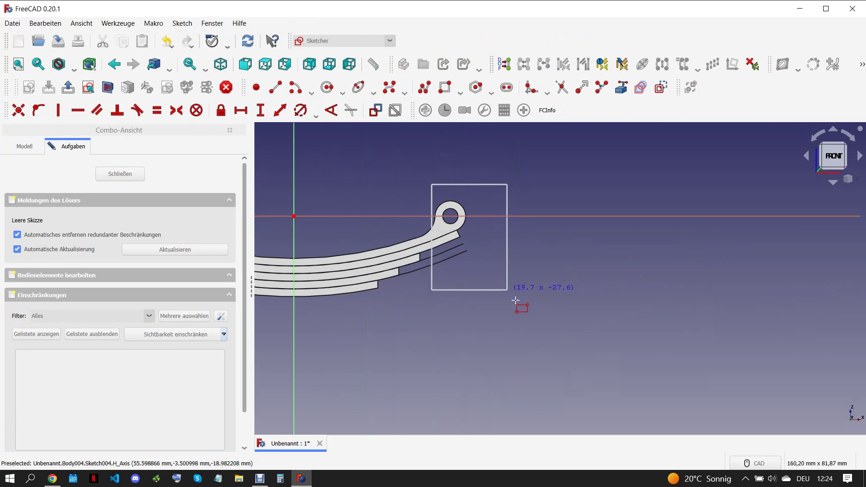
click(507, 290)
click(432, 289)
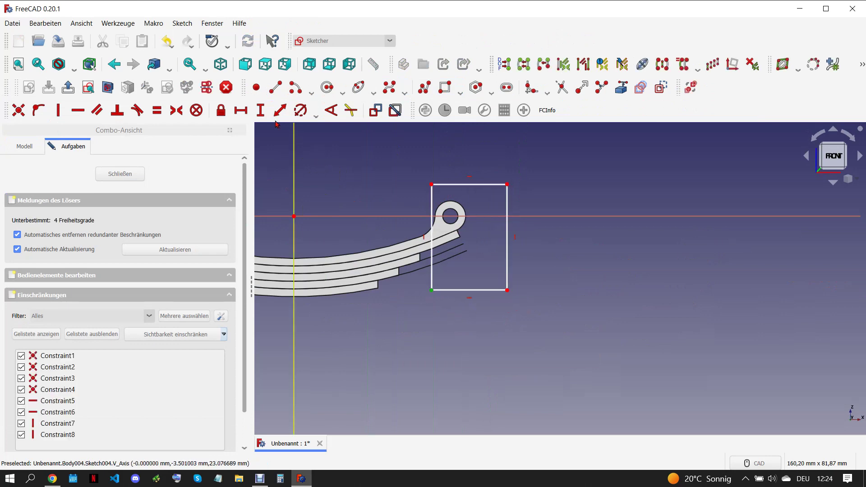
click(240, 110)
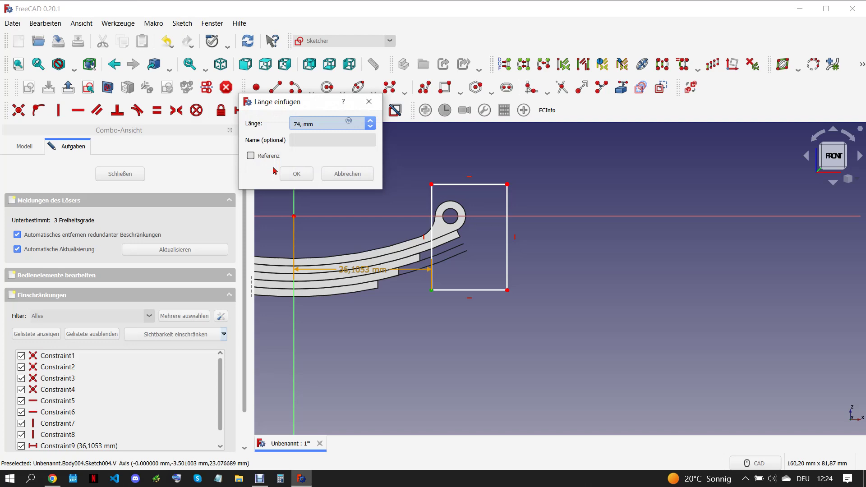
text(6/2)
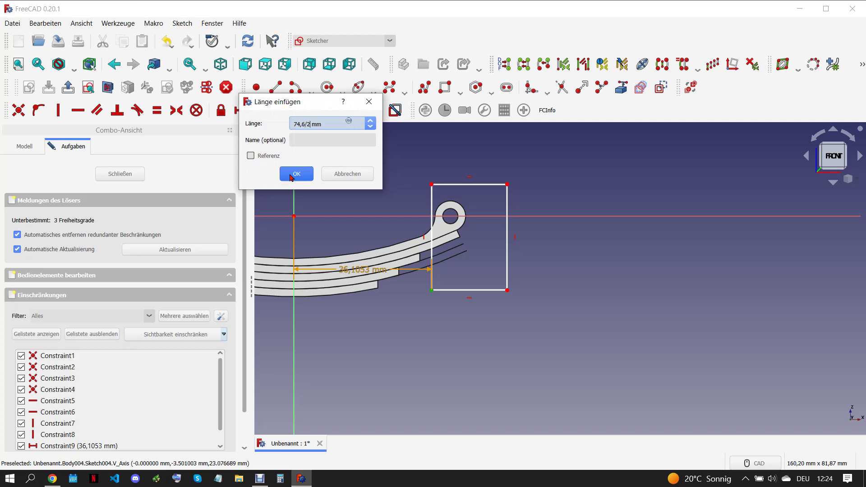
click(298, 174)
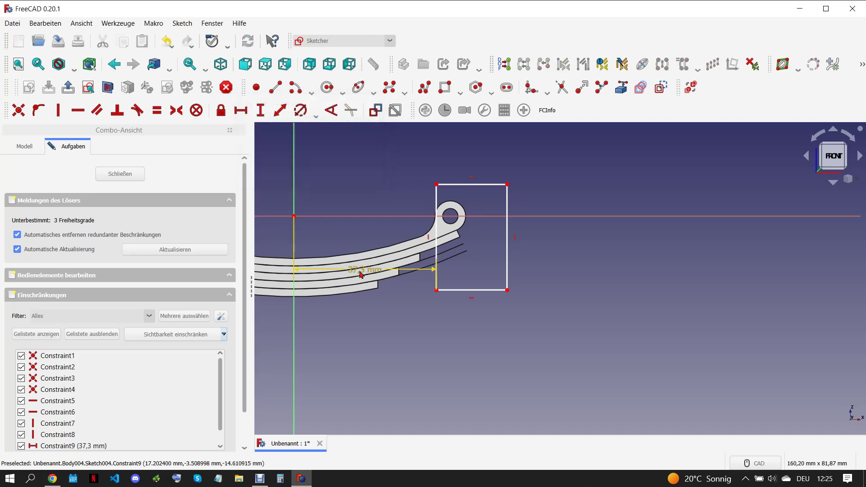
drag(360, 317, 460, 338)
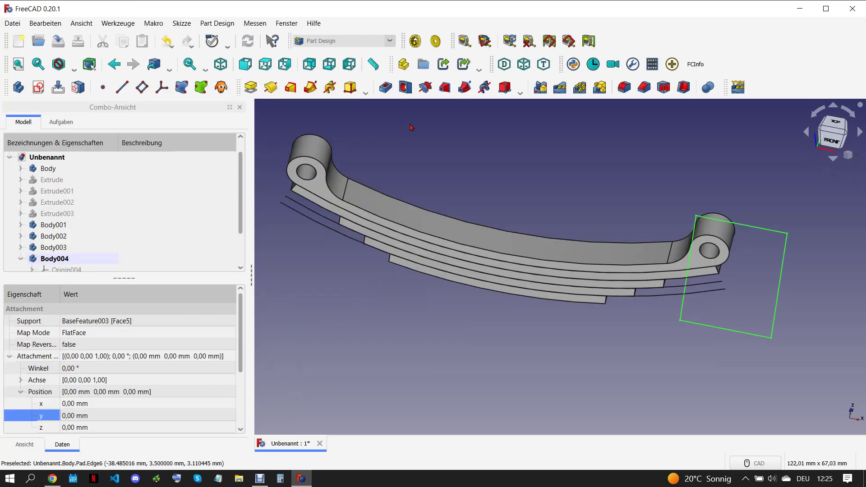
Pocket the rectangle through all, then mirror Pocket003 to trim the other end.
click(168, 200)
click(159, 219)
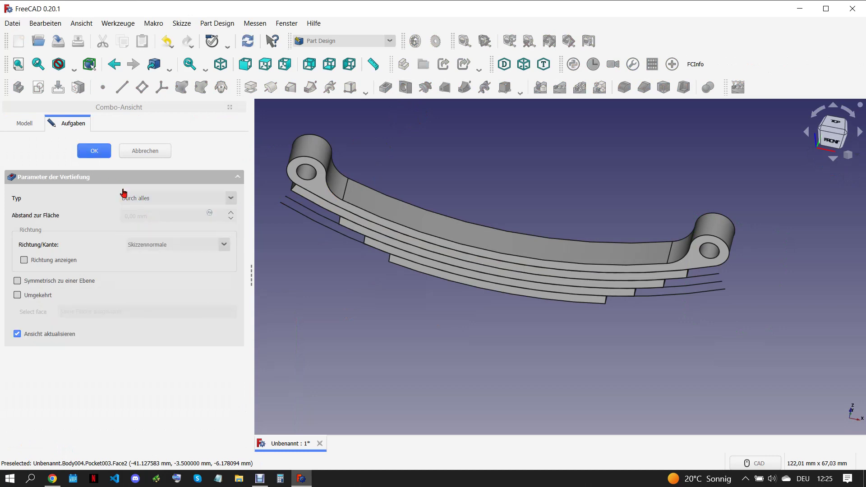
key(Return)
click(80, 260)
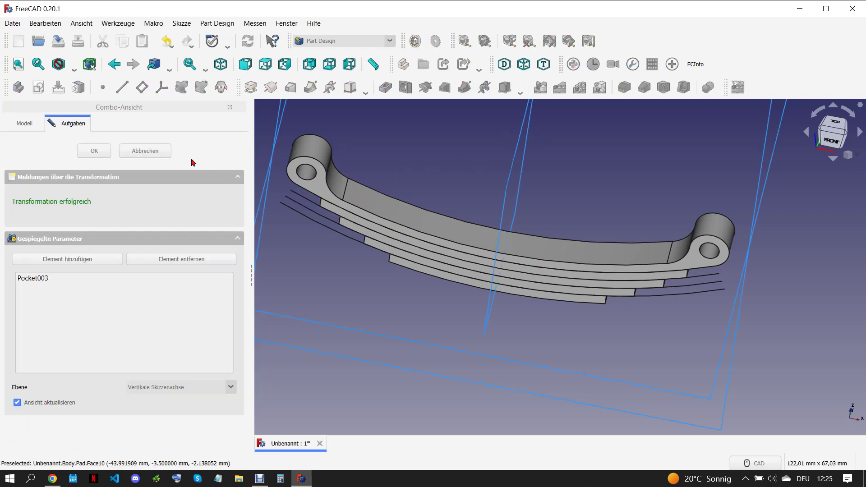
click(99, 152)
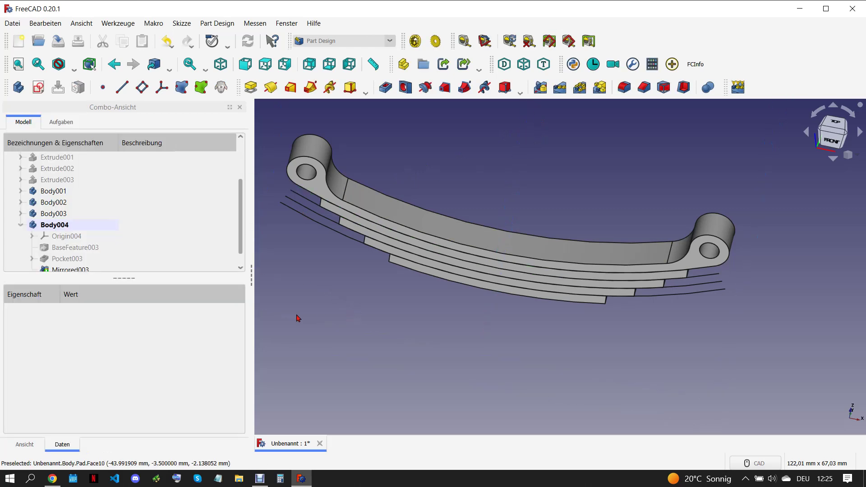
click(21, 224)
Combine Body through Body004 into a Part compound, then Draft-downgrade it into separate solids.
click(60, 229)
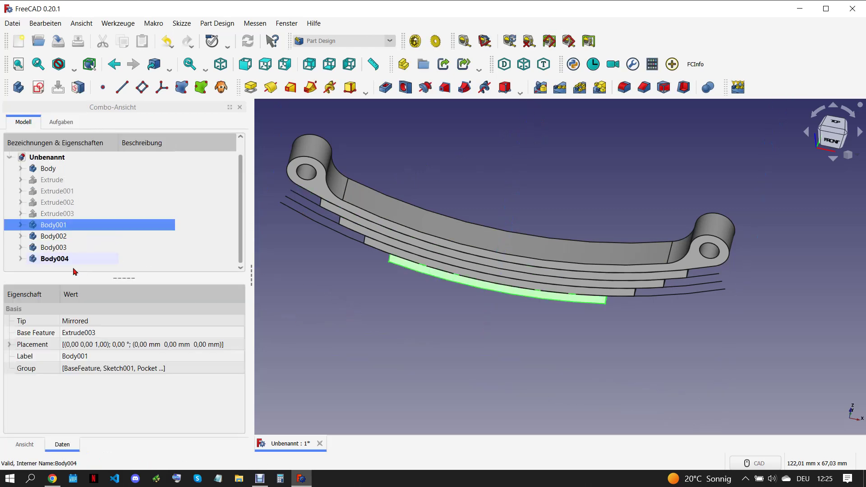
shift+click(63, 262)
ctrl+click(65, 170)
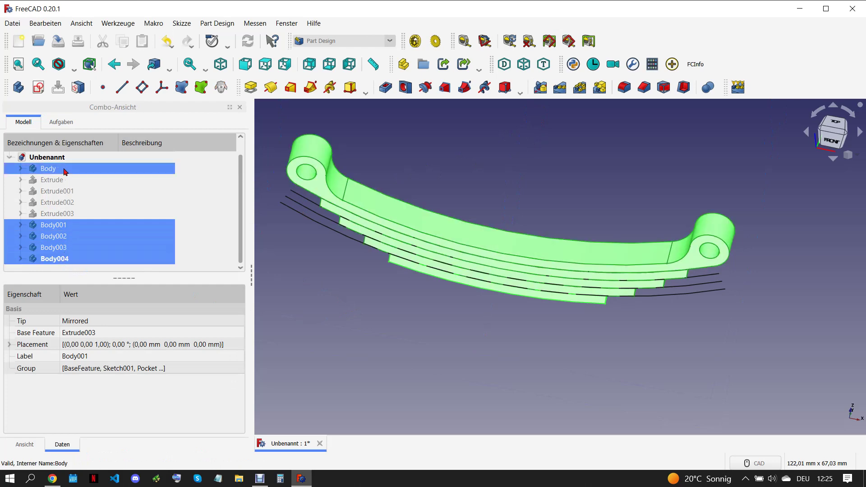
click(355, 41)
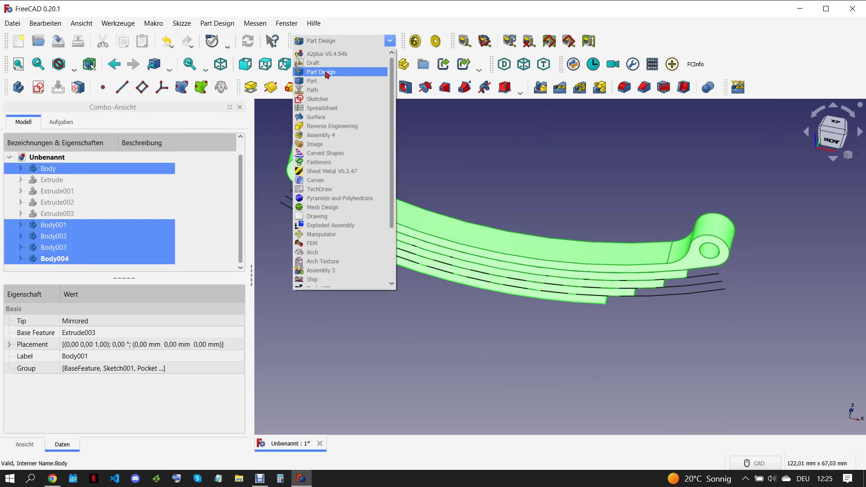
click(311, 81)
click(504, 87)
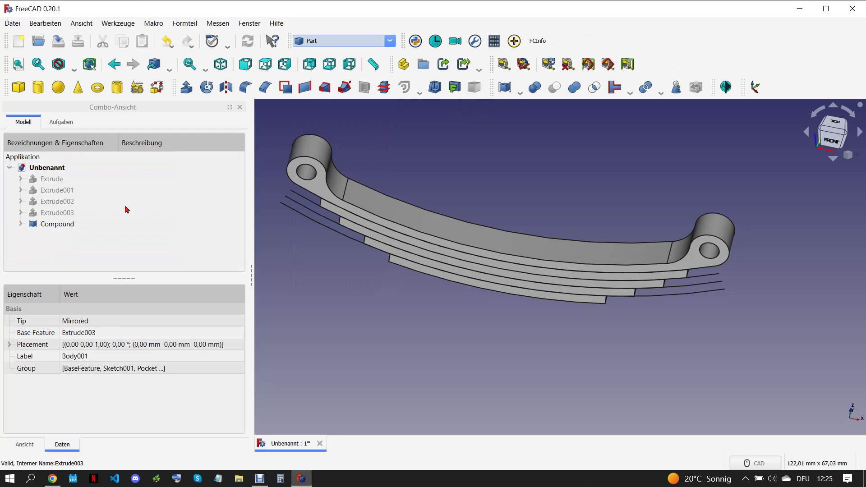
click(70, 220)
click(349, 40)
click(329, 65)
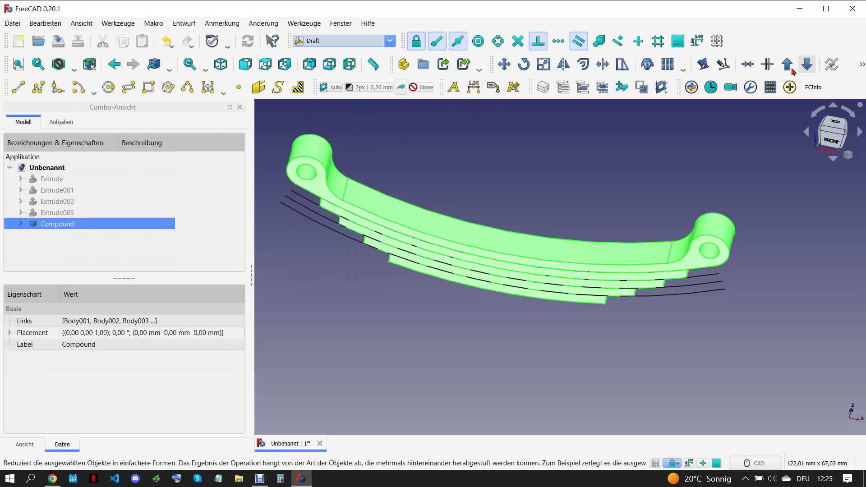
click(794, 70)
Delete the old bodies and extrusions from the model tree.
click(76, 181)
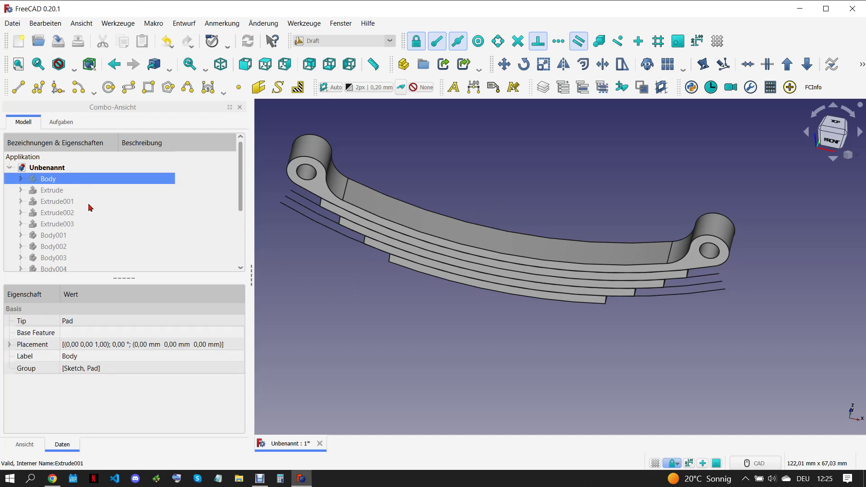
scroll(86, 217, down, 2)
shift+click(66, 202)
key(Delete)
click(475, 288)
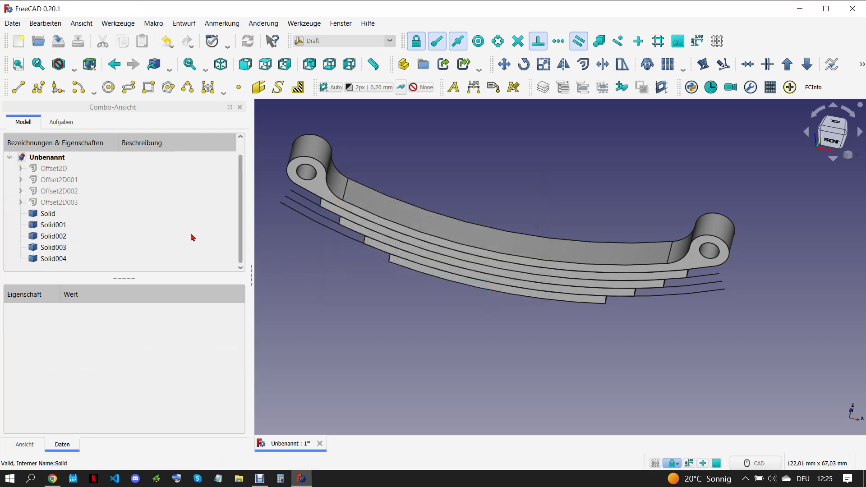
Delete the Offset2D to Offset2D003 and Wire to Wire003 helper objects.
click(73, 169)
shift+click(69, 205)
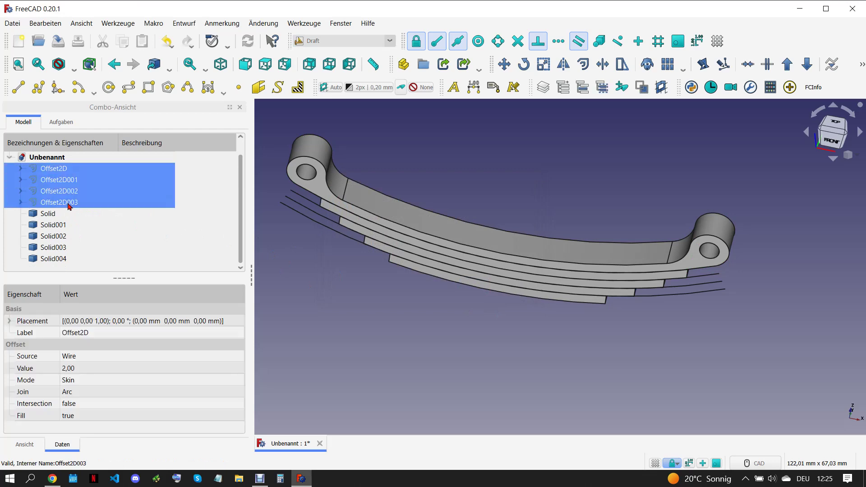
key(Delete)
click(71, 169)
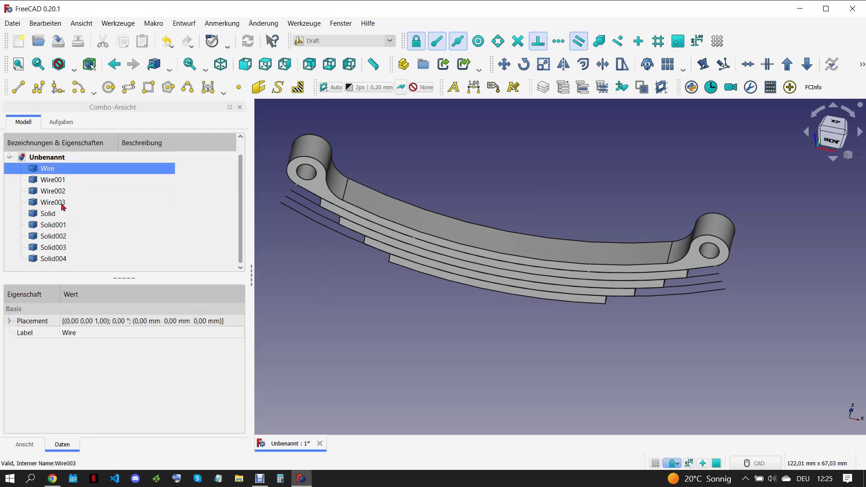
shift+click(63, 203)
key(Delete)
middle_drag(497, 323, 443, 317)
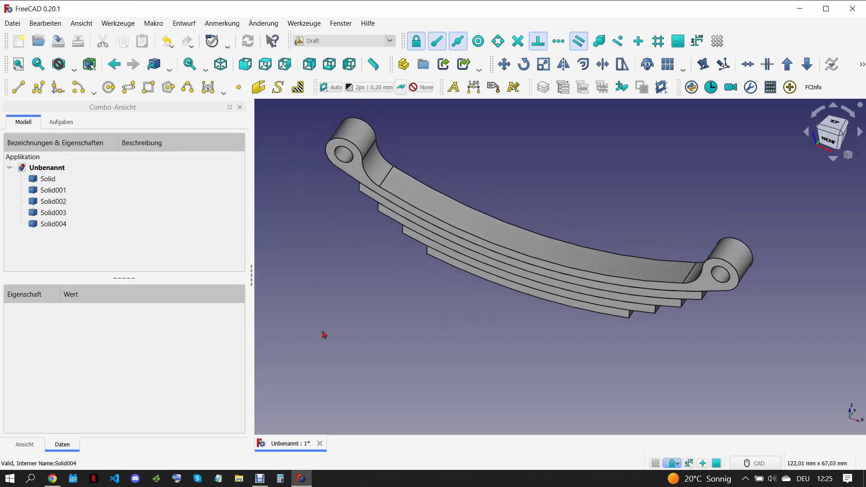
click(53, 478)
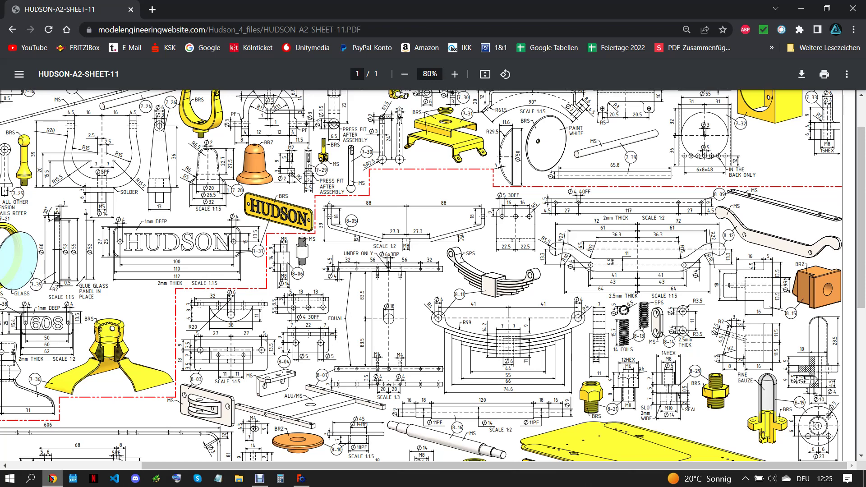
Return from the HUDSON drawing to FreeCAD and activate the Part Design workbench.
click(302, 478)
click(336, 41)
click(337, 76)
click(29, 123)
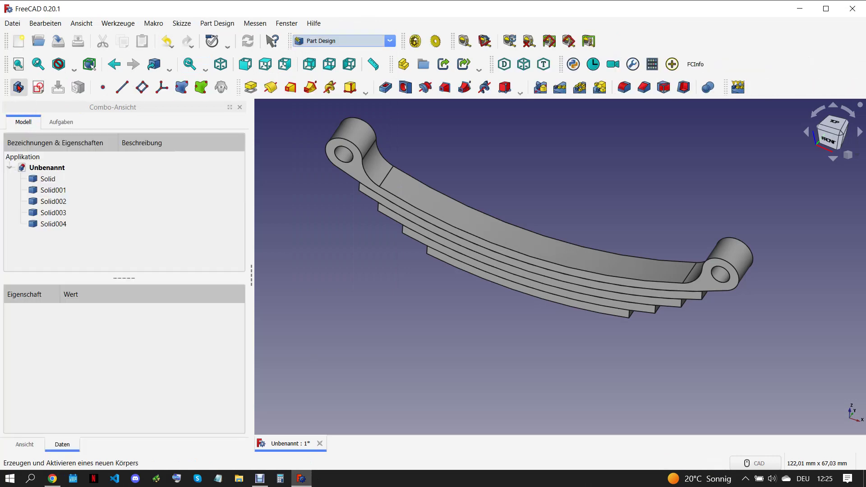
Start a sketch on the XZ plane in a new body and draw a rectangle over the spring centre.
click(18, 87)
click(38, 88)
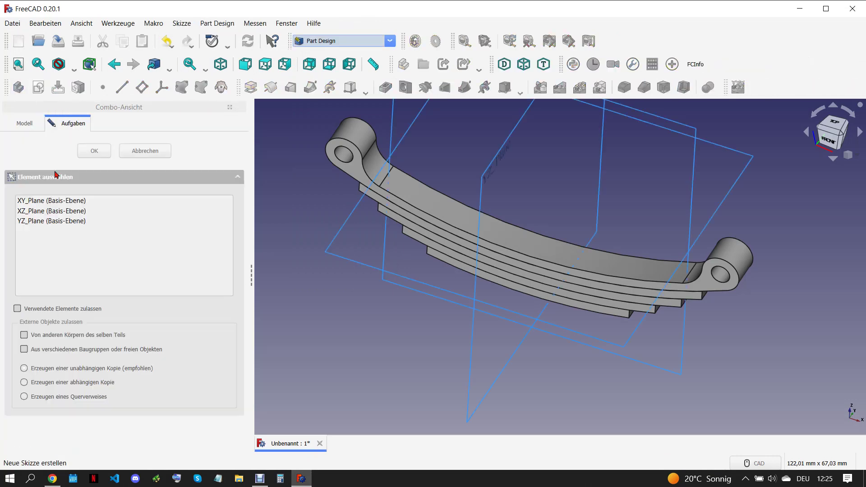
click(66, 211)
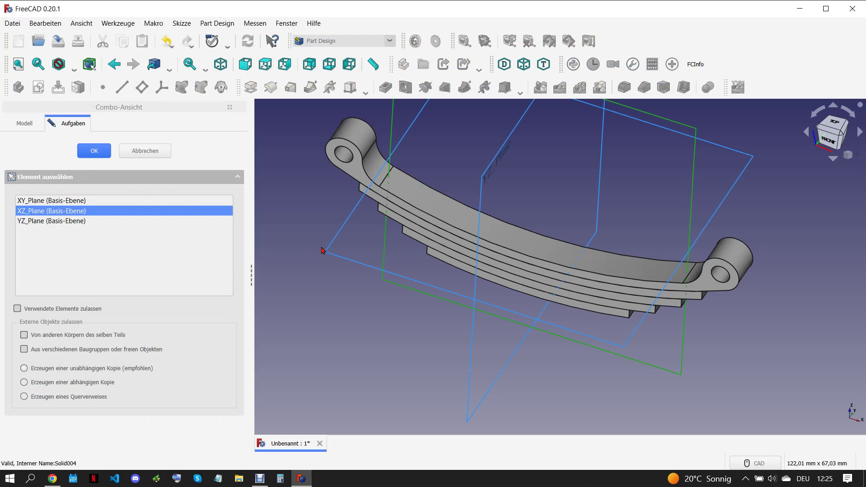
click(322, 250)
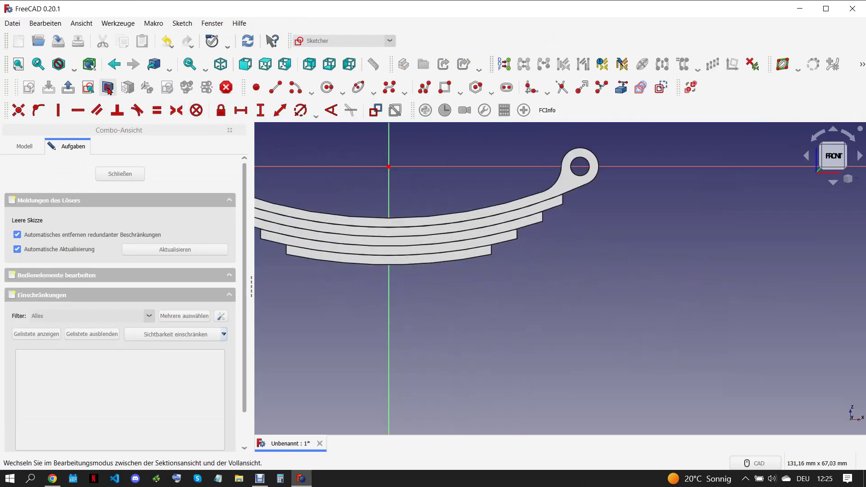
middle_drag(390, 251, 415, 284)
click(444, 87)
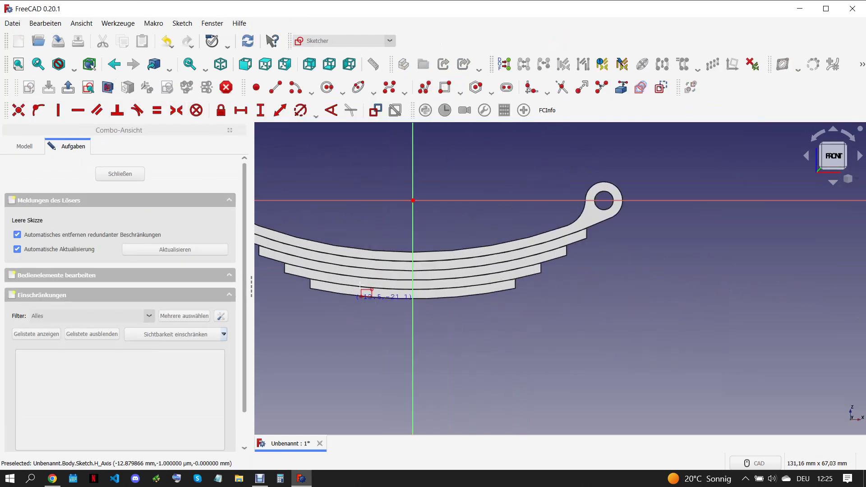
click(382, 235)
click(452, 331)
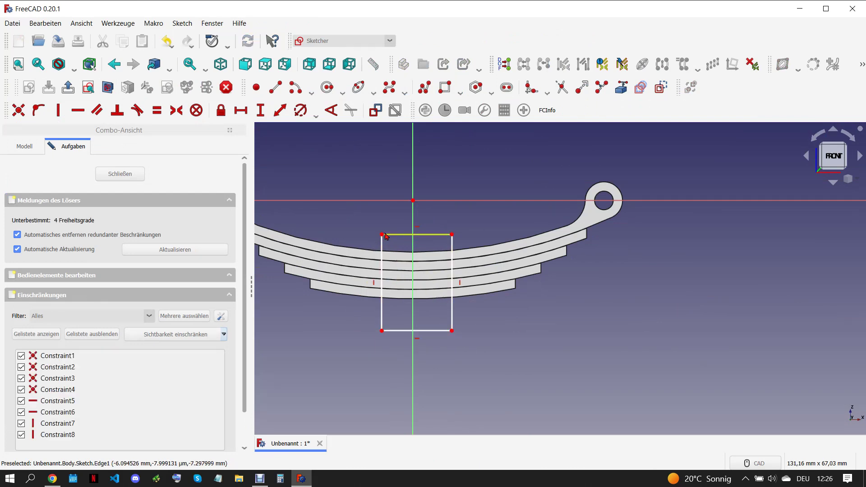
Centre the rectangle on the vertical axis using a symmetric centre point.
click(256, 87)
right_click(419, 276)
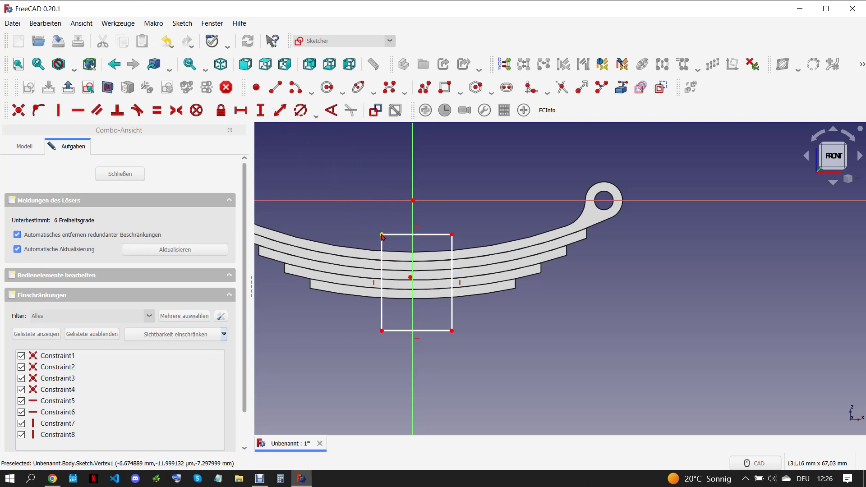
click(382, 235)
click(452, 331)
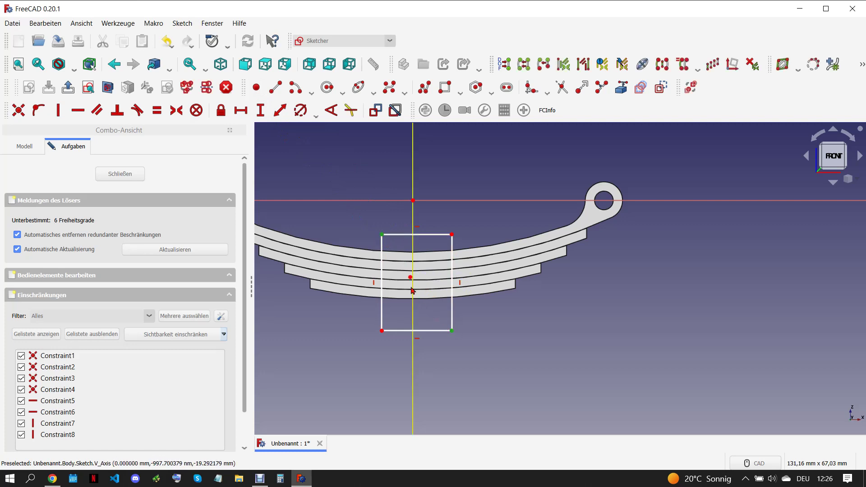
click(410, 277)
click(176, 110)
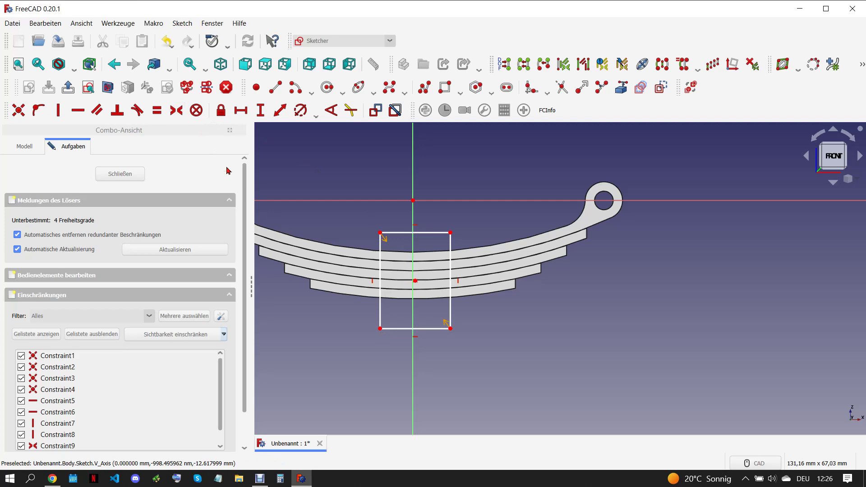
click(412, 277)
click(38, 110)
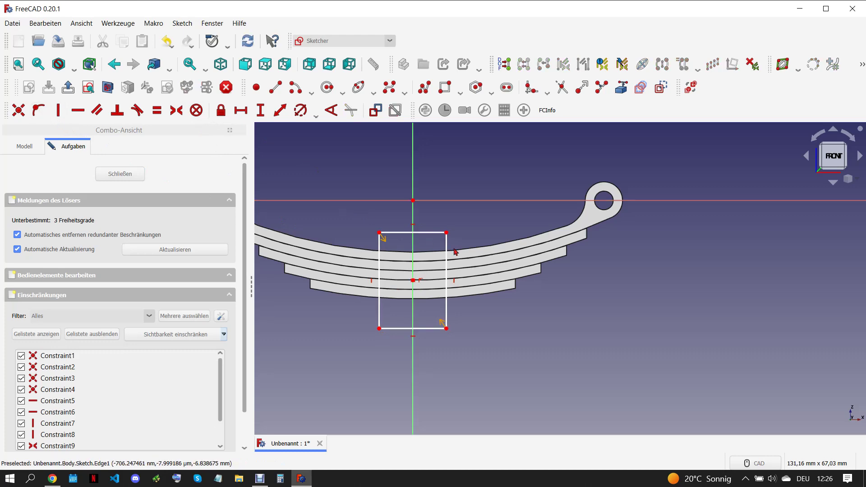
Place the top edge 9 mm below the horizontal axis and give it a 14 mm width.
click(260, 110)
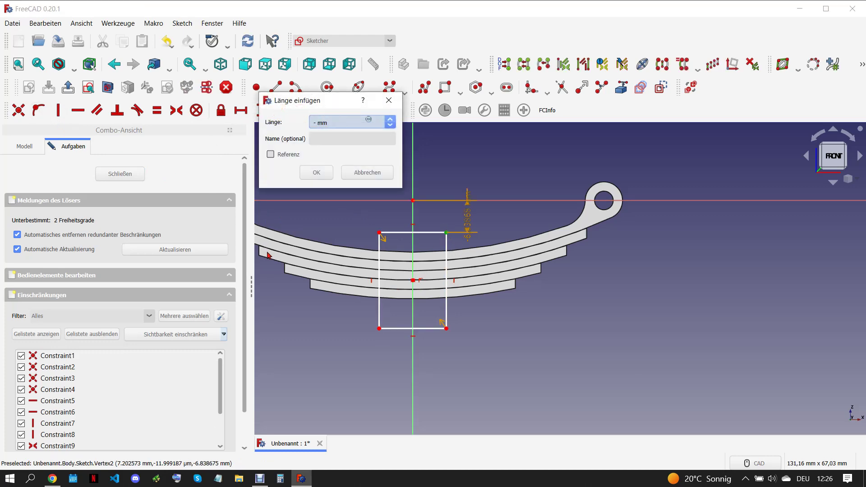
text(9)
key(Return)
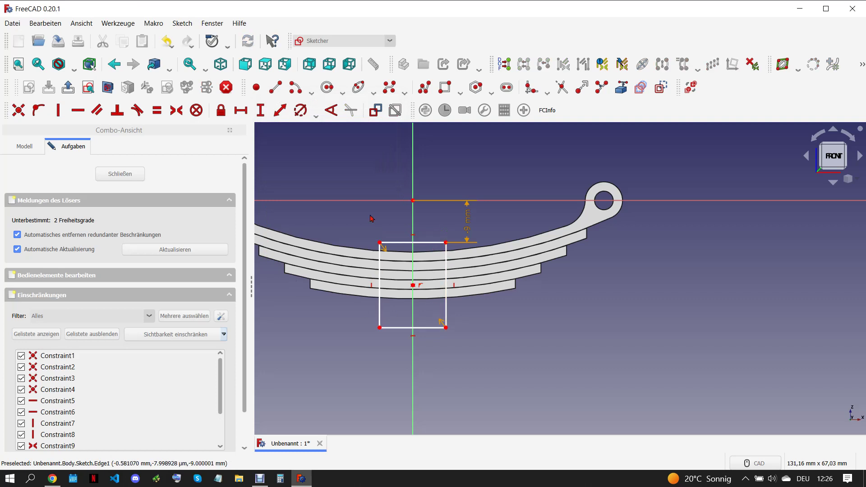
click(421, 242)
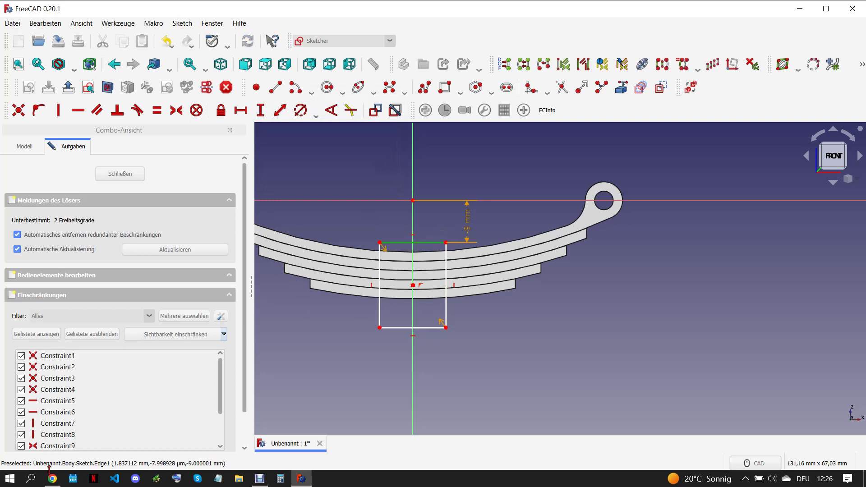
click(52, 477)
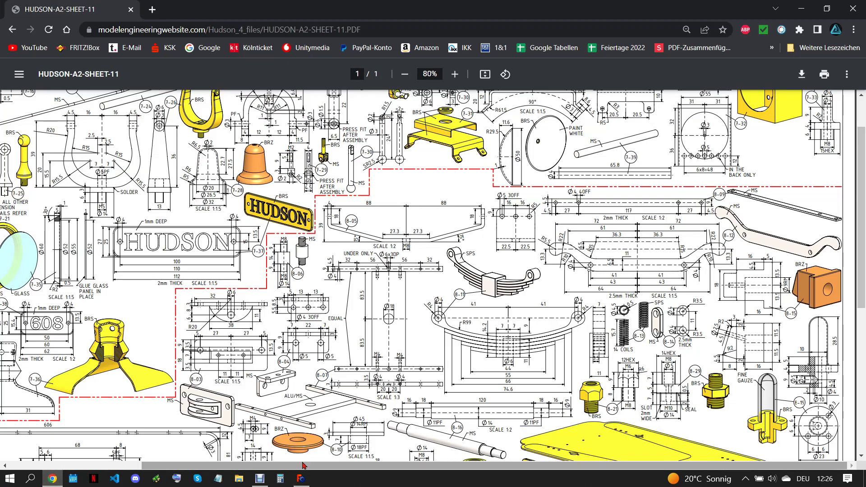
click(300, 478)
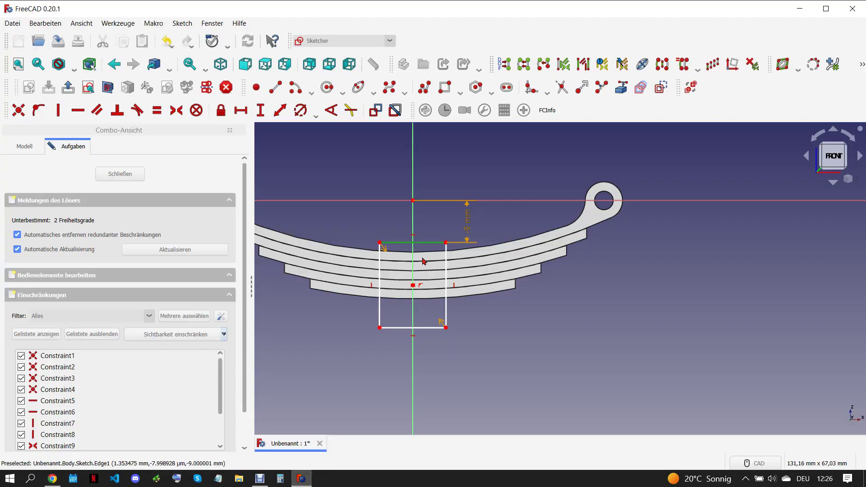
click(242, 111)
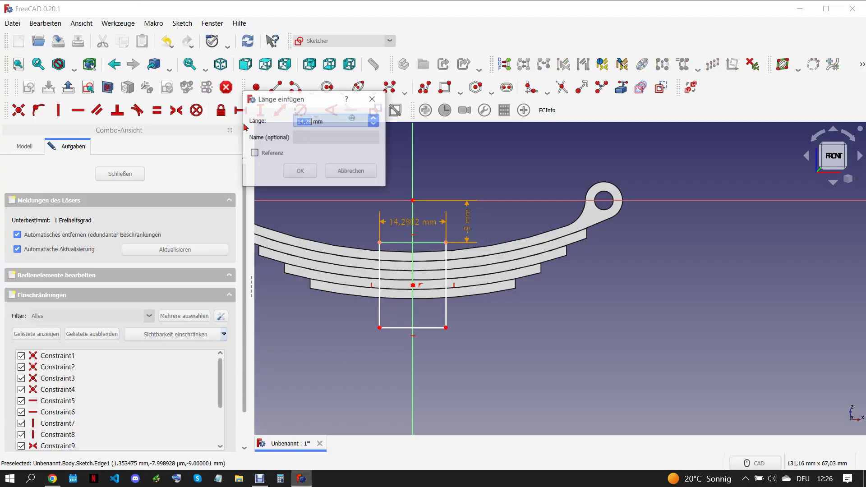
text(4)
click(300, 170)
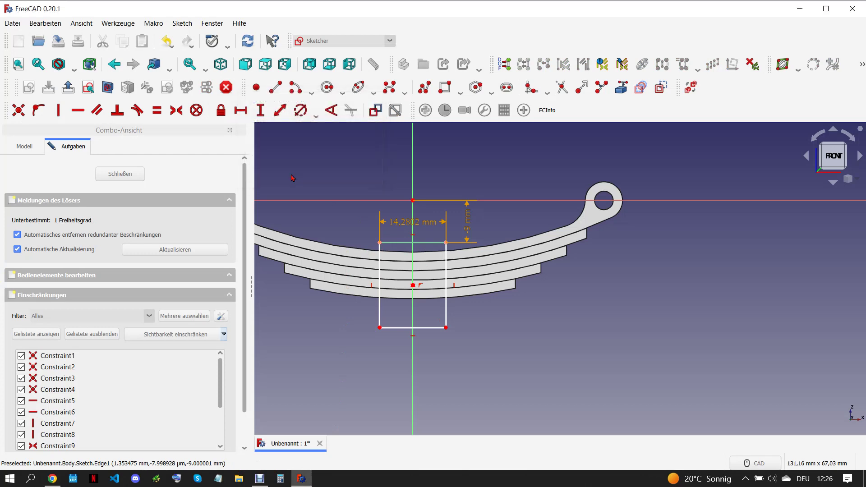
Set the rectangle's height to 14,2 mm and close the finished sketch.
click(381, 262)
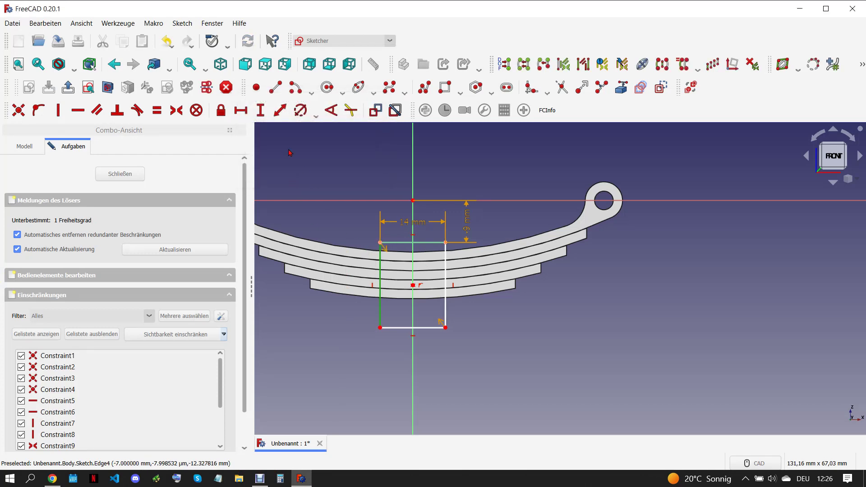
click(260, 110)
text(14,)
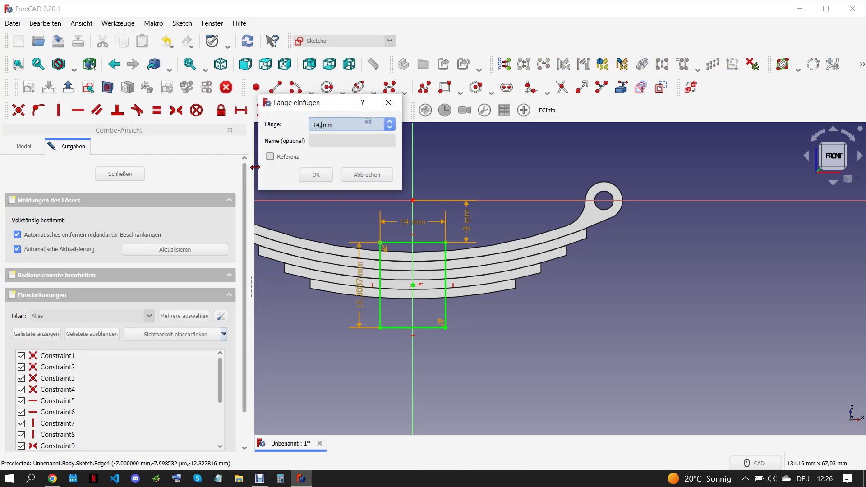
text(2)
click(319, 175)
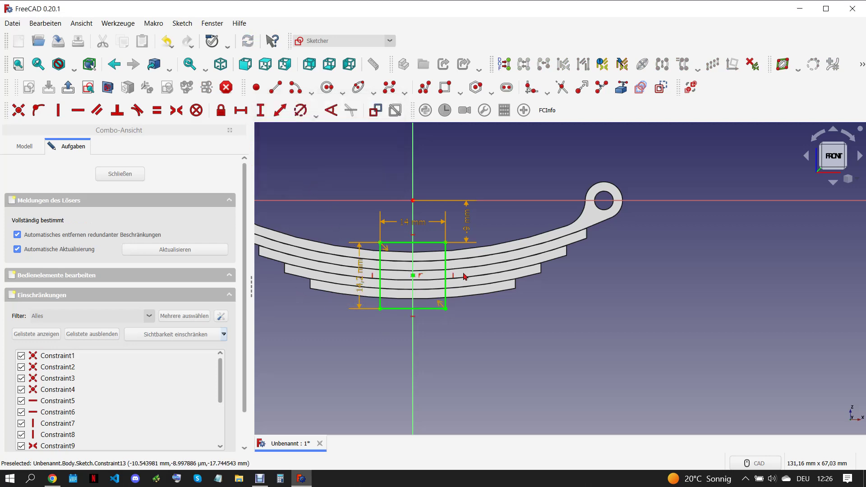
drag(359, 289, 354, 349)
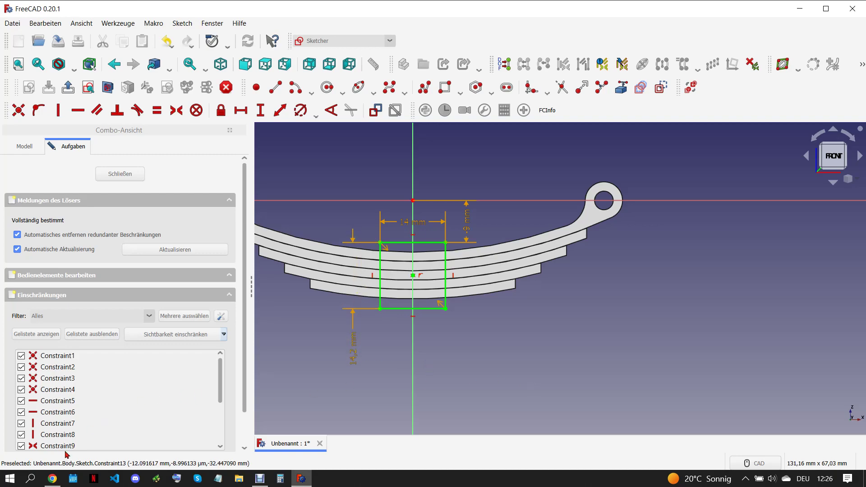
click(52, 478)
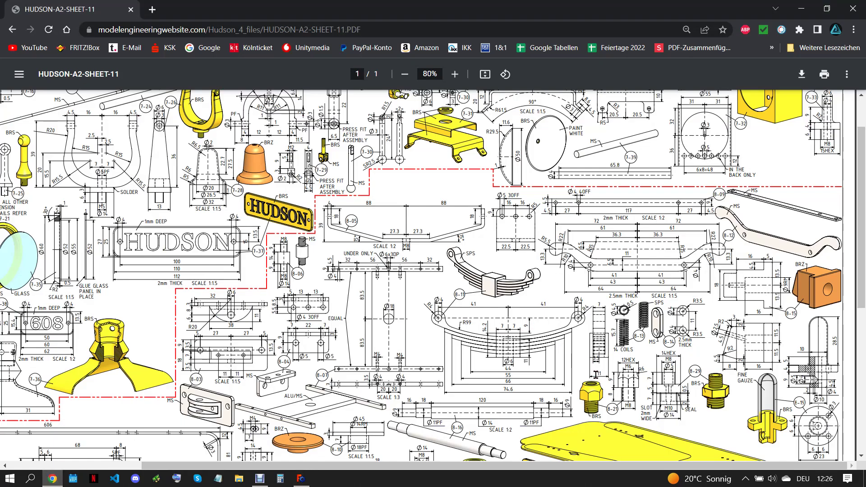
click(301, 478)
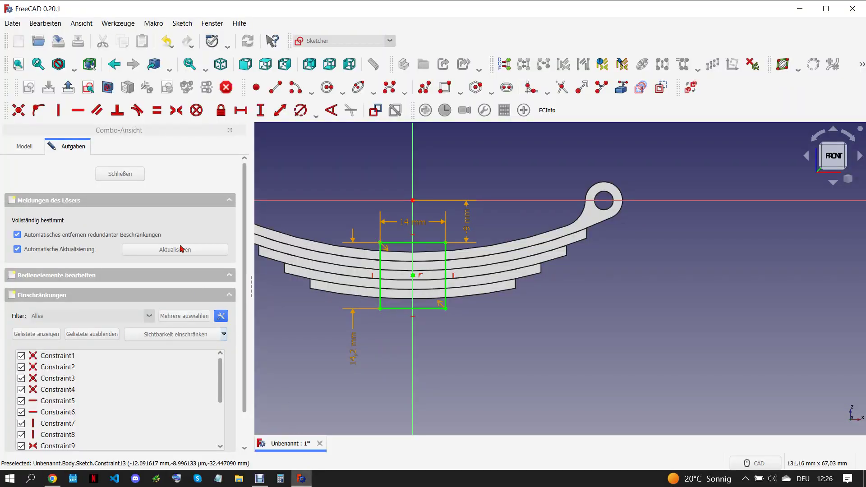
key(Escape)
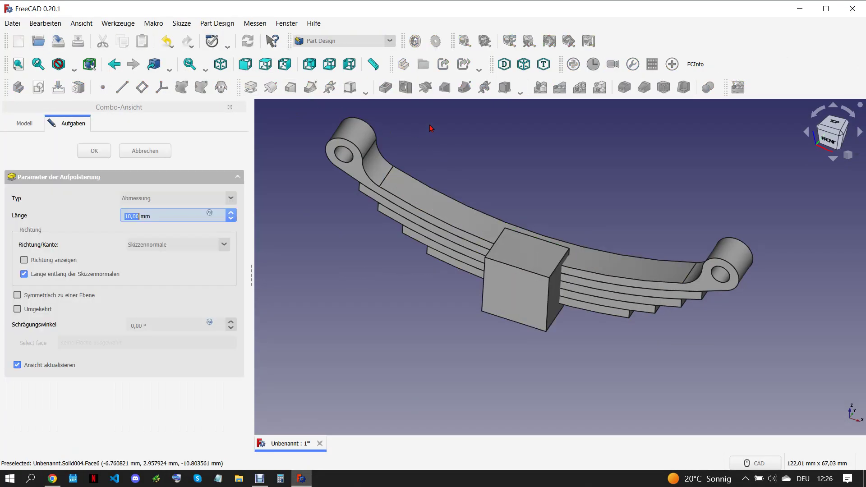
text(11)
Pad the rectangle symmetrically into a clamp block across the spring's middle.
click(17, 295)
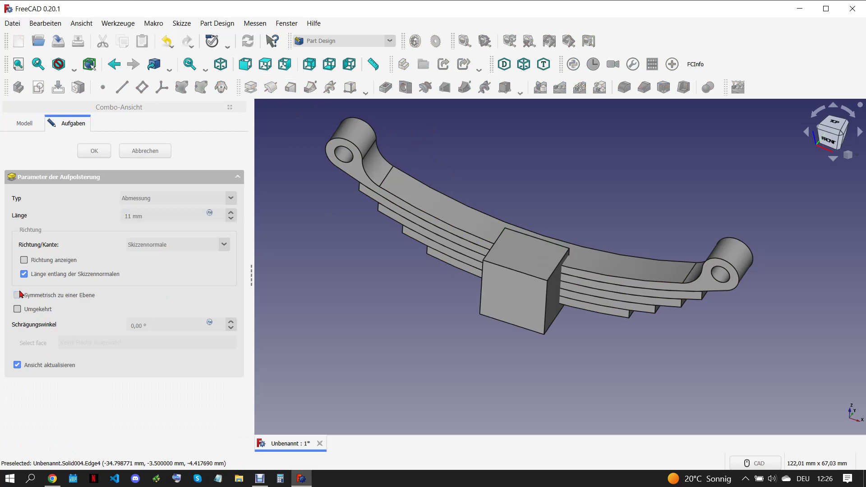
key(Return)
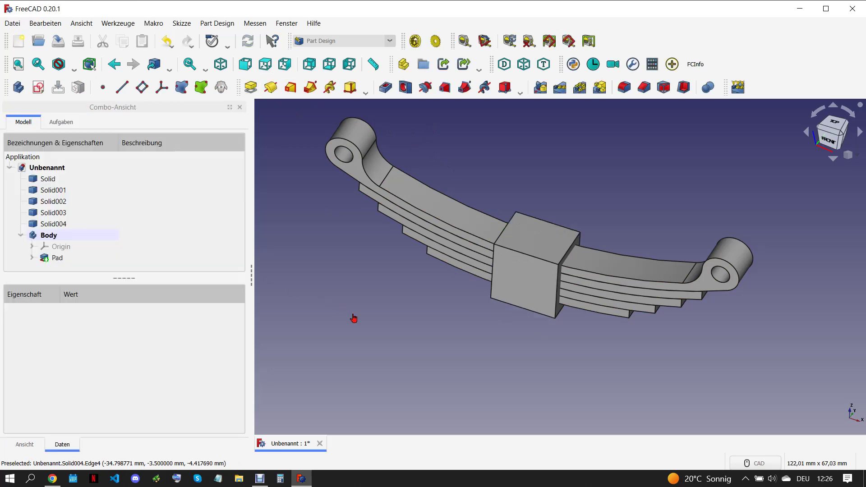
scroll(576, 279, up, 5)
click(512, 309)
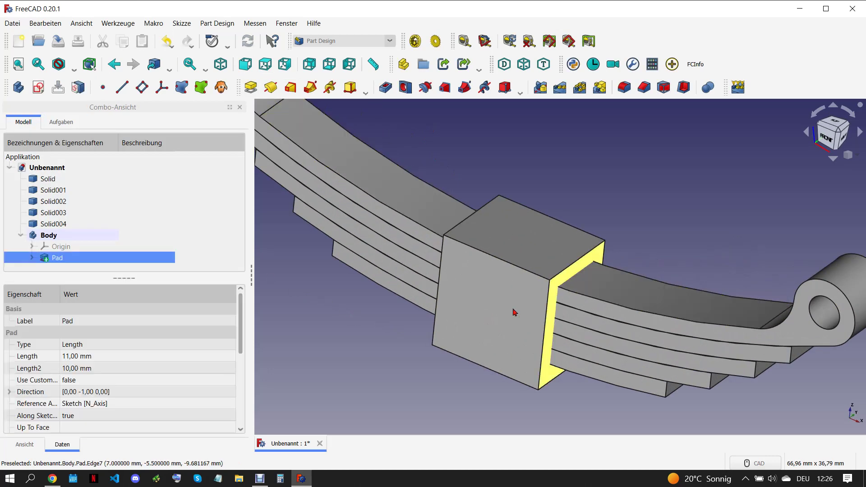
middle_drag(512, 309, 461, 276)
Shell the clamp block inward with a 1,8 mm Thickness, opening the selected faces.
click(460, 276)
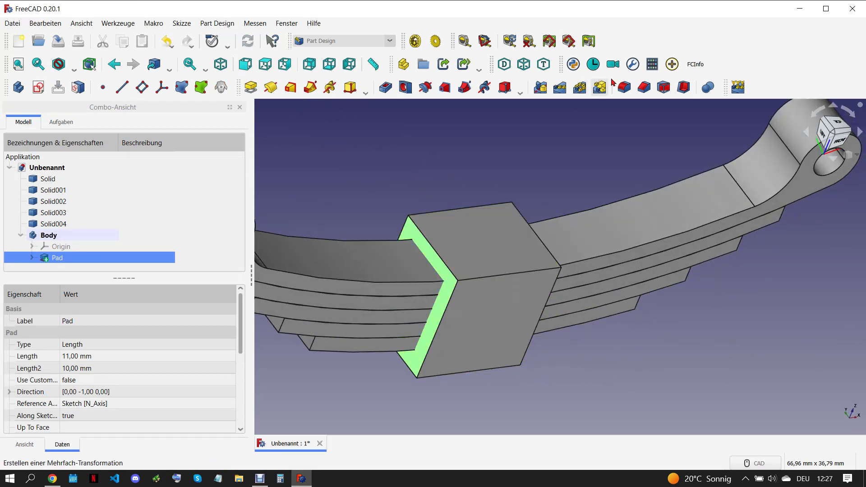
click(683, 87)
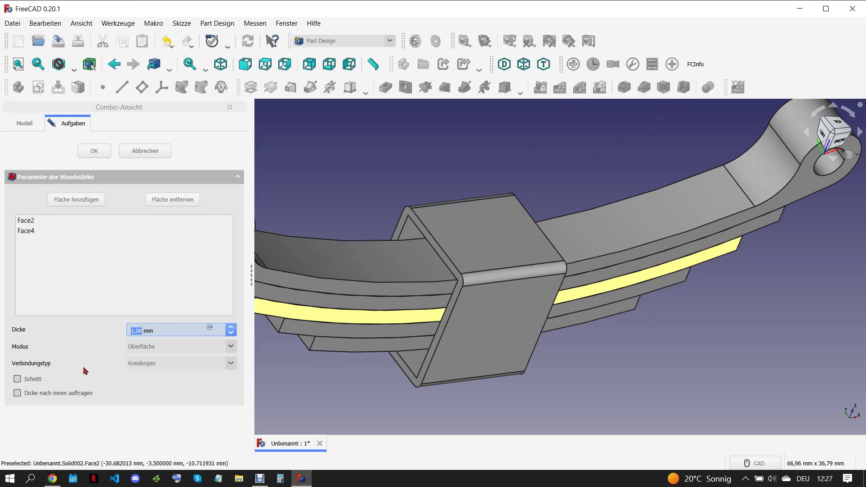
click(18, 393)
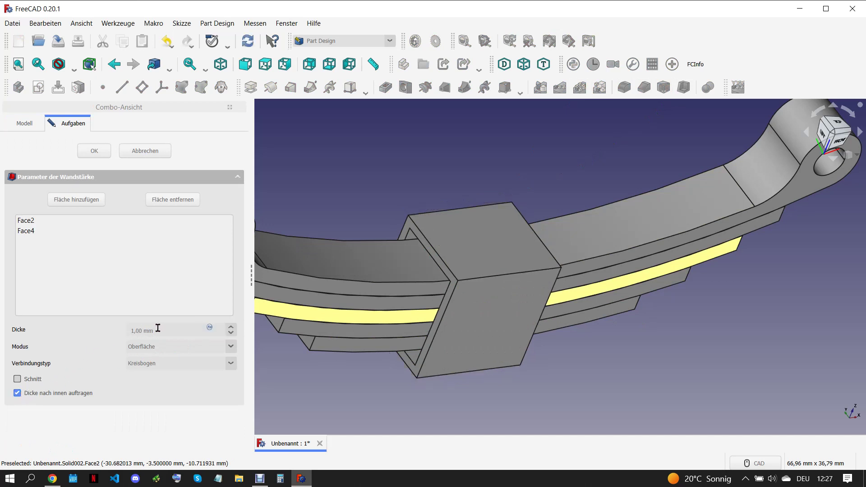
double_click(128, 332)
text(2)
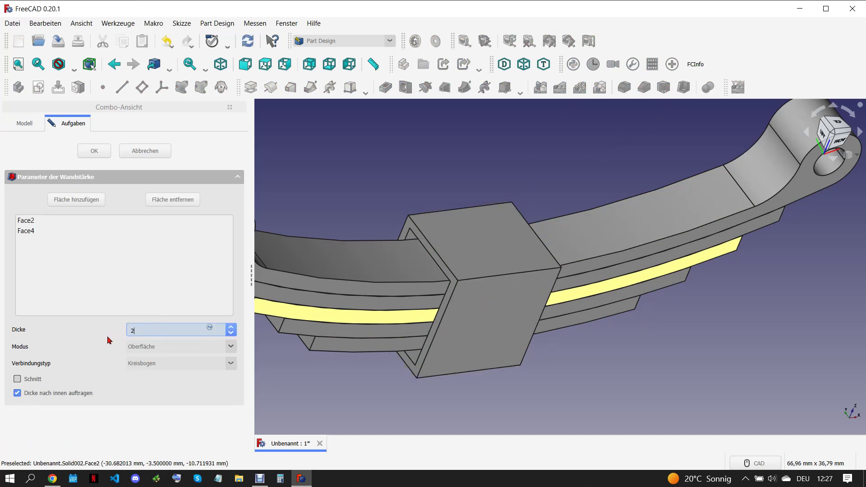
drag(155, 328, 123, 338)
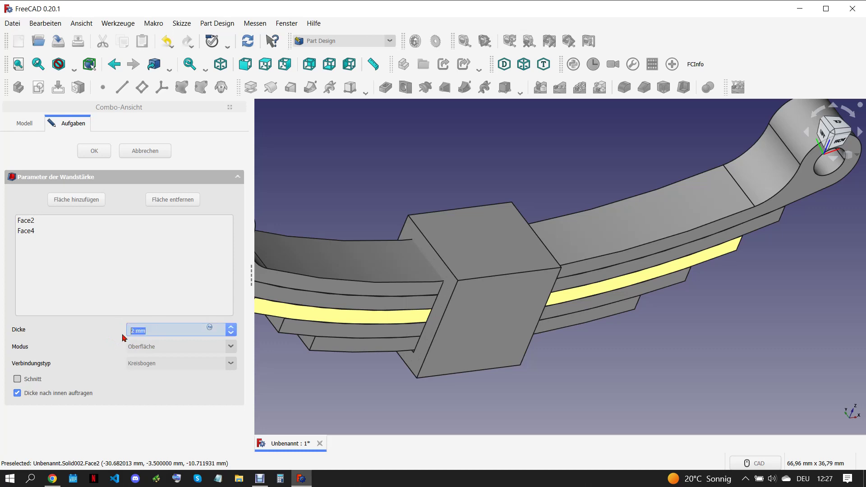
text(1,8)
key(Return)
Add a new empty body, Body001, to the document.
middle_drag(435, 339, 445, 334)
scroll(445, 334, down, 5)
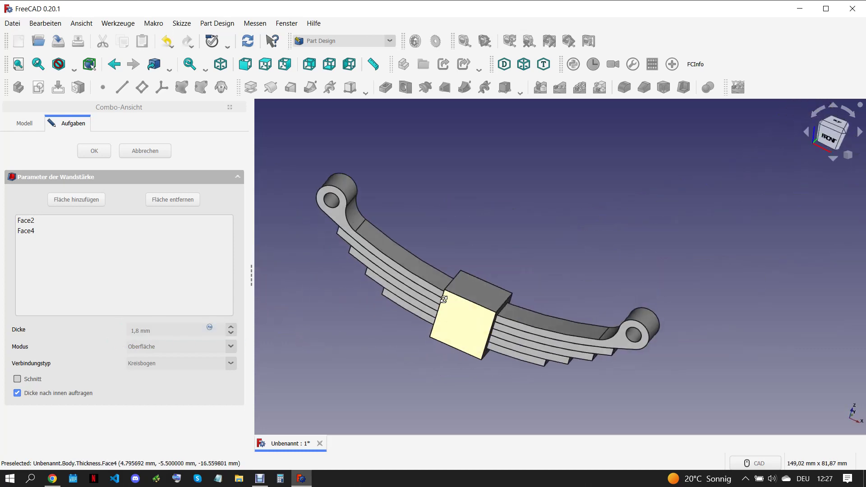
middle_drag(444, 299, 396, 353)
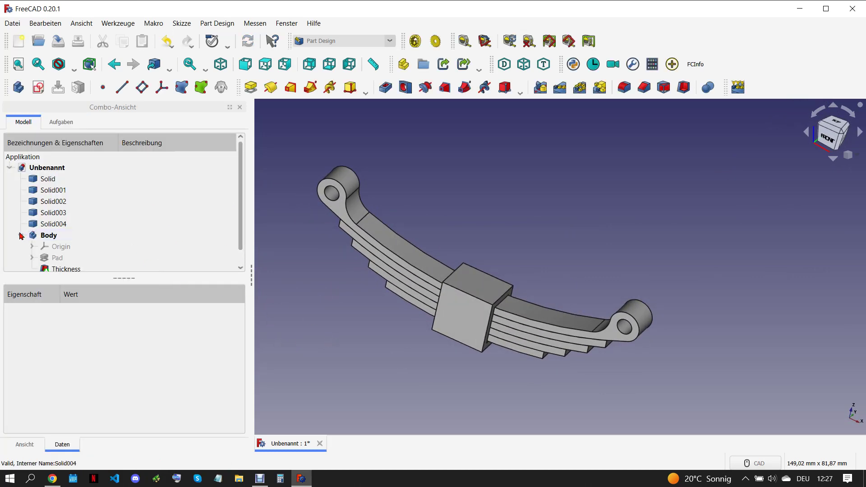
middle_drag(480, 355, 497, 293)
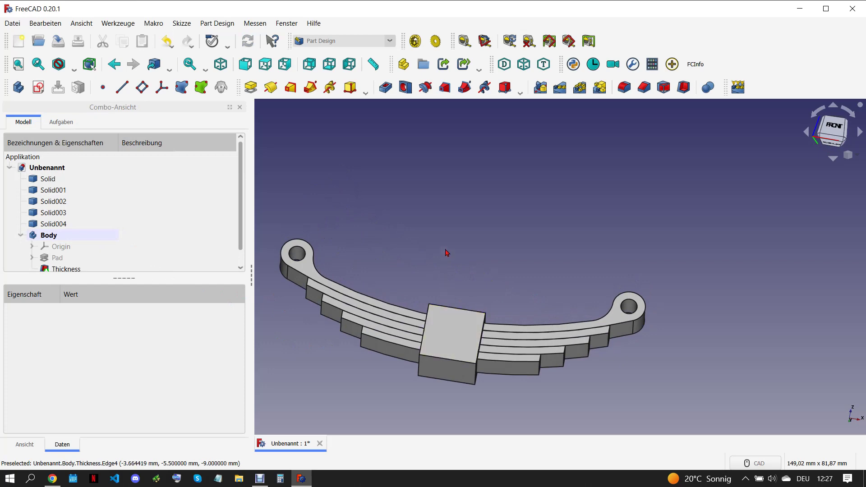
scroll(477, 209, down, 3)
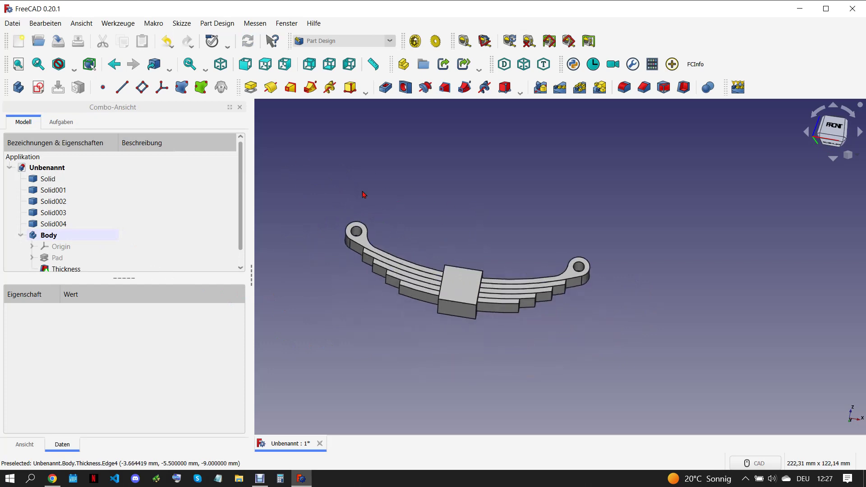
click(19, 88)
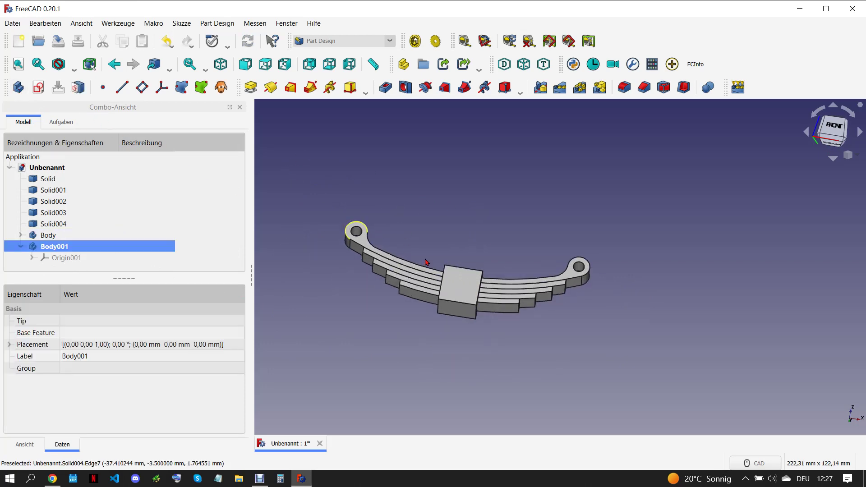
Add a datum plane on the clamp block's bottom face with attachment set to Deaktiviert.
scroll(455, 321, up, 2)
scroll(456, 311, up, 2)
click(455, 305)
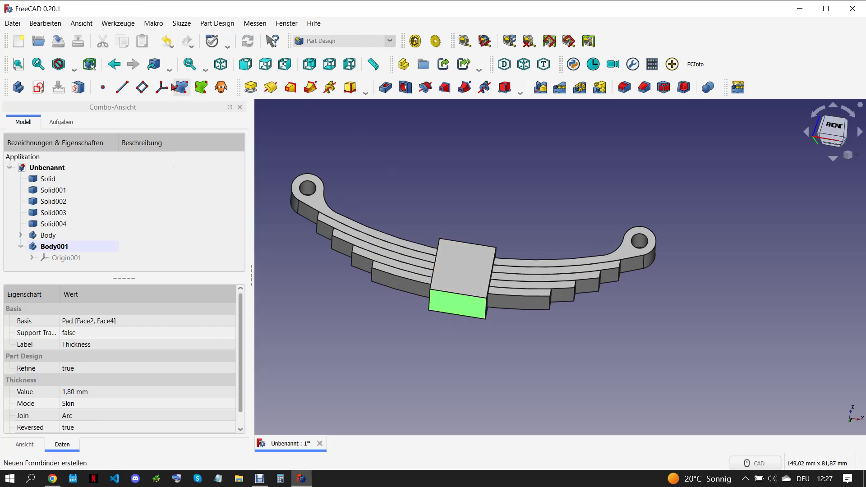
click(142, 88)
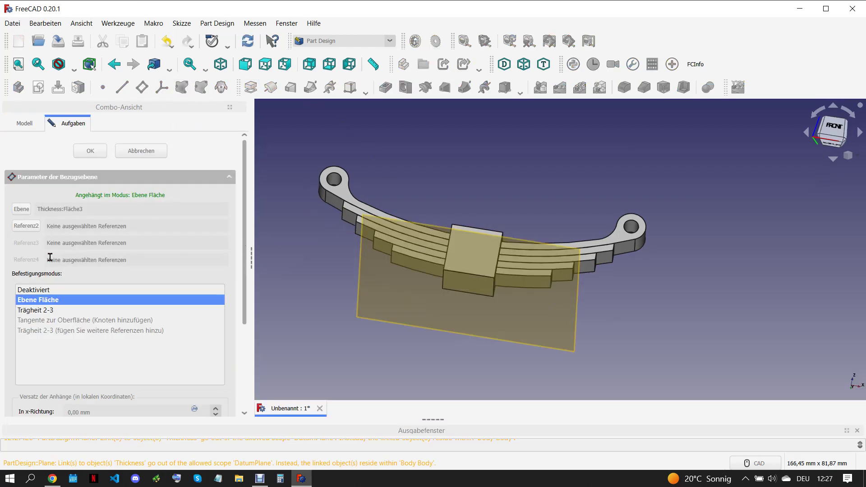
click(34, 290)
click(90, 151)
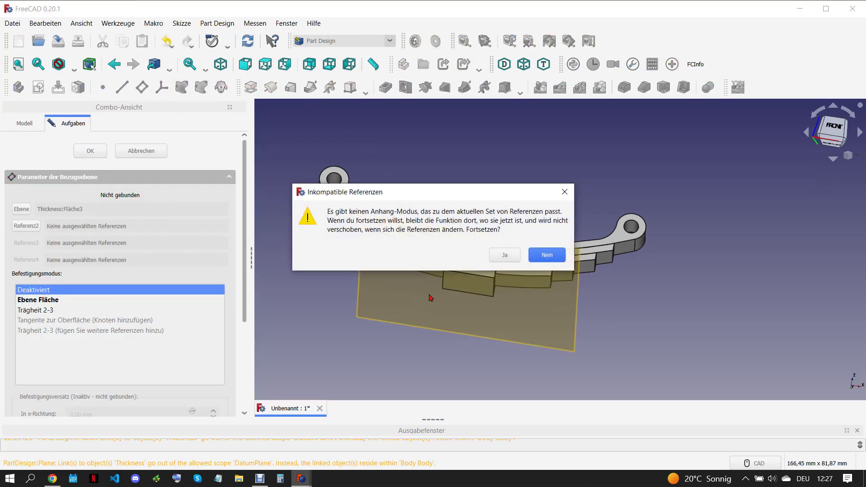
click(511, 259)
click(483, 300)
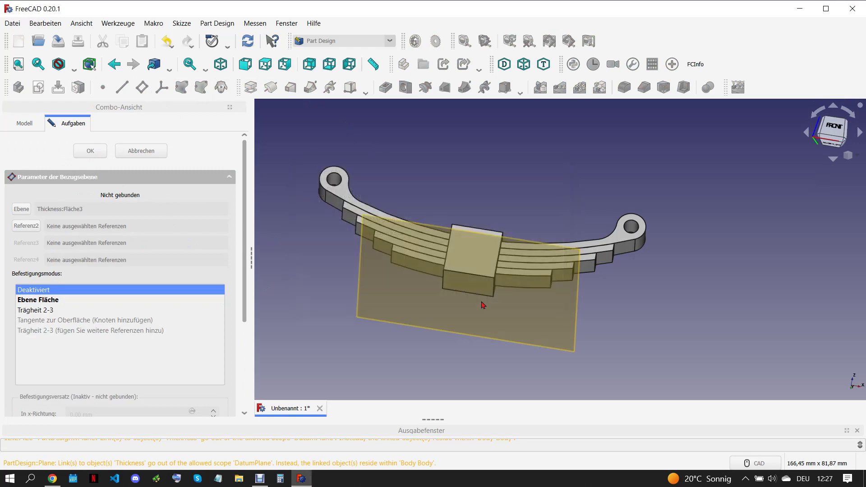
click(440, 323)
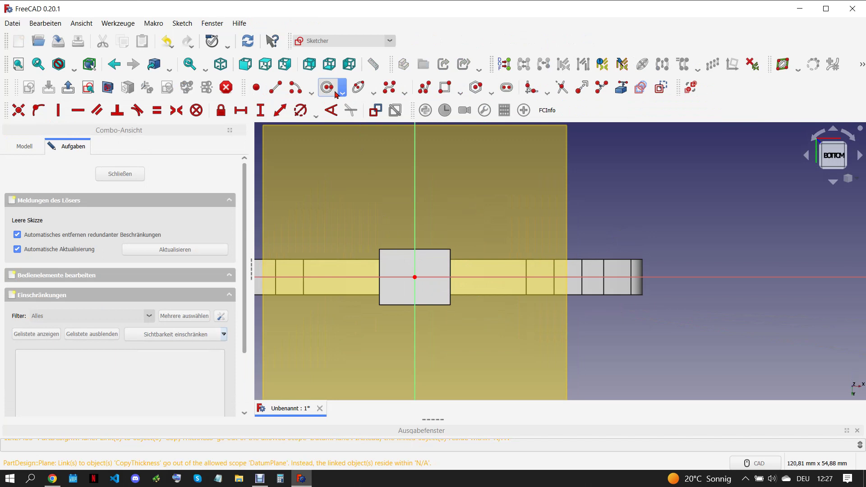
Sketch a 6 mm circle at the origin and pad it 11 mm reversed into the block.
click(415, 277)
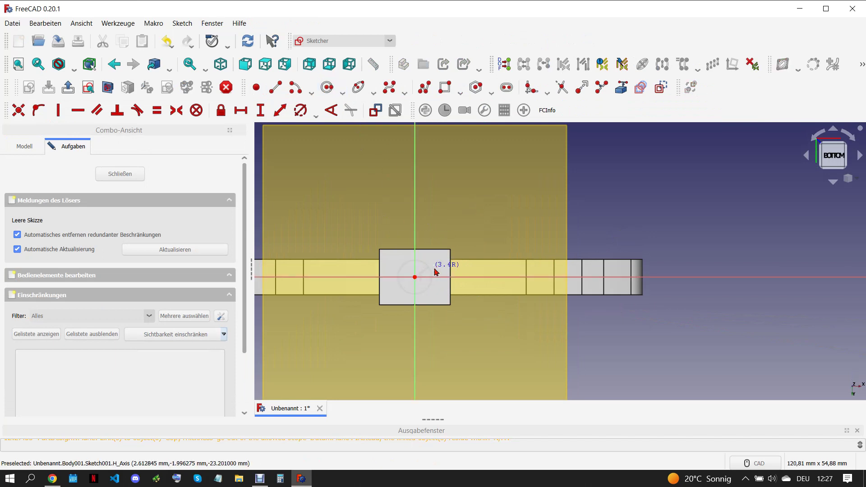
click(431, 271)
key(alt+Tab)
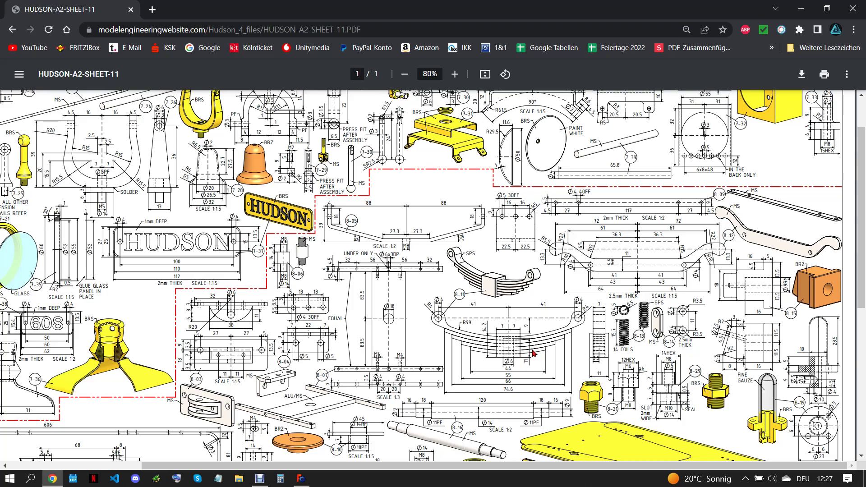
click(311, 477)
click(428, 266)
text(6)
click(364, 174)
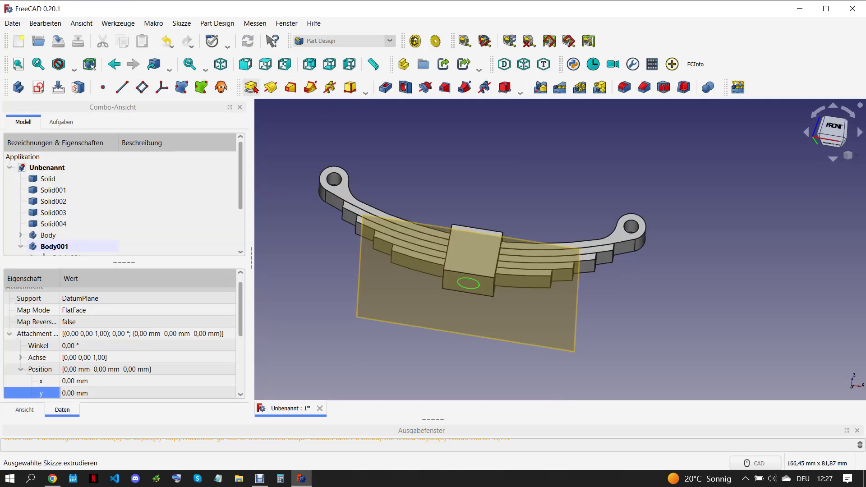
text(11)
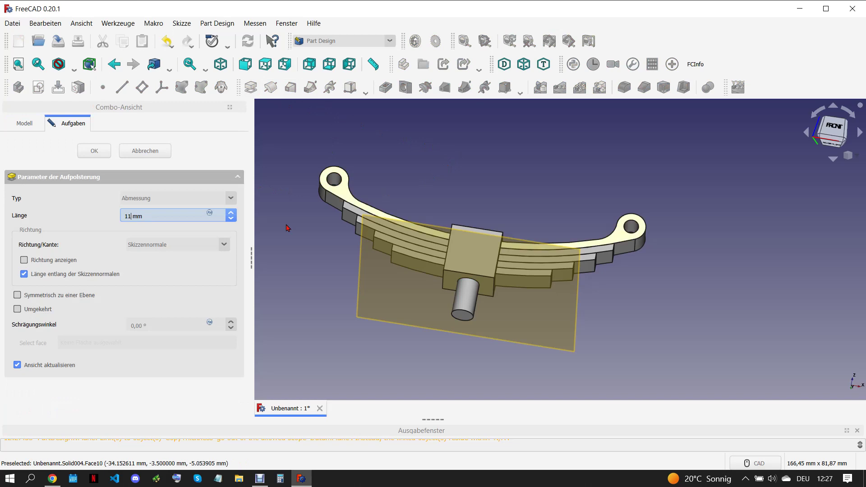
click(18, 309)
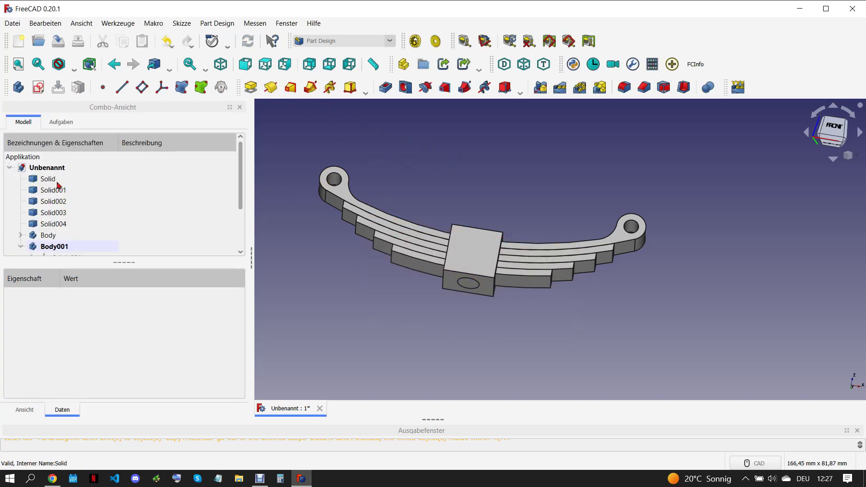
click(19, 248)
Compound Solid through Body, then Boolean-cut Body001 from the compound to make the hole.
click(65, 180)
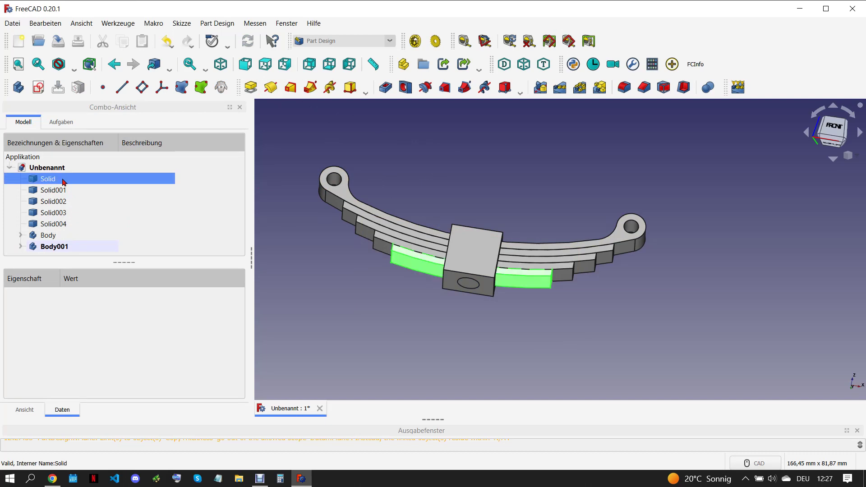
shift+click(52, 237)
click(361, 41)
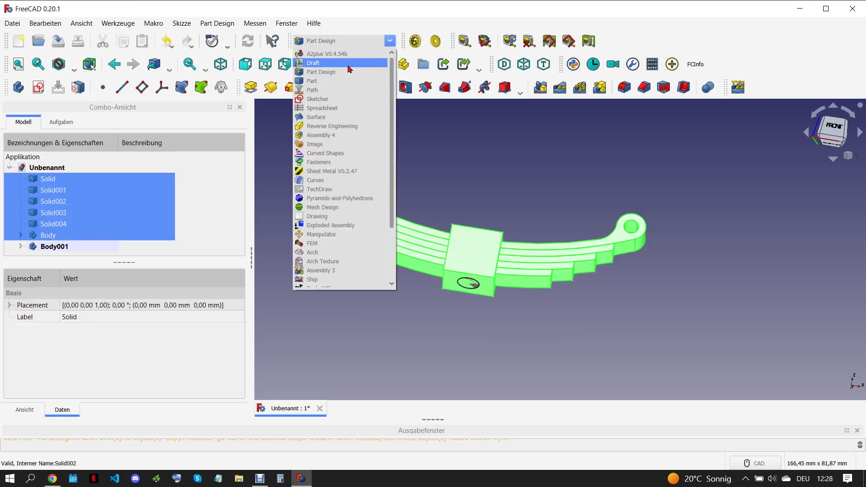
click(331, 81)
click(504, 87)
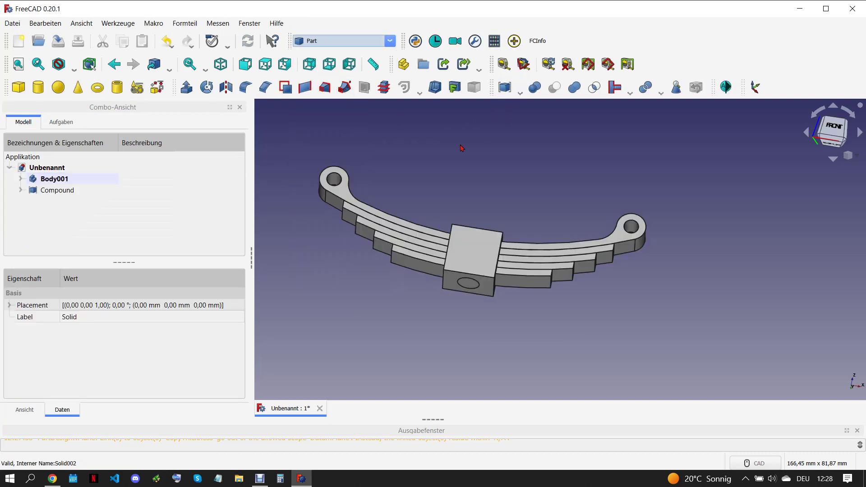
click(65, 179)
ctrl+click(66, 189)
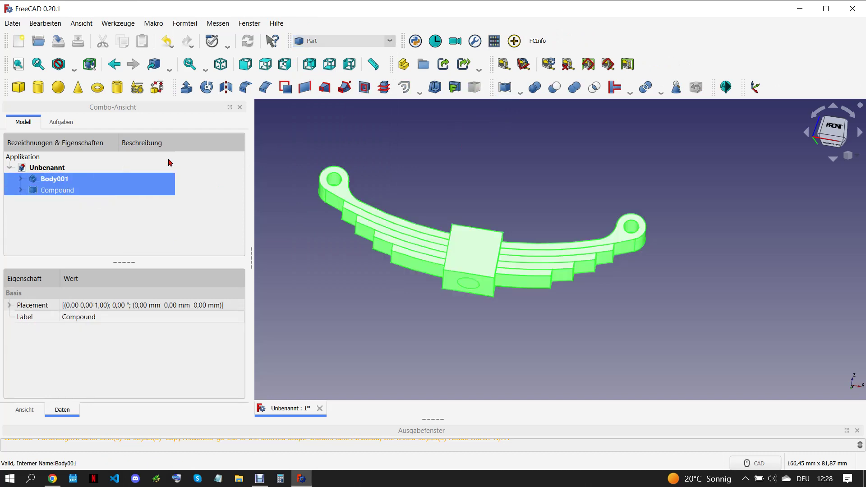
click(554, 87)
middle_drag(532, 165, 522, 192)
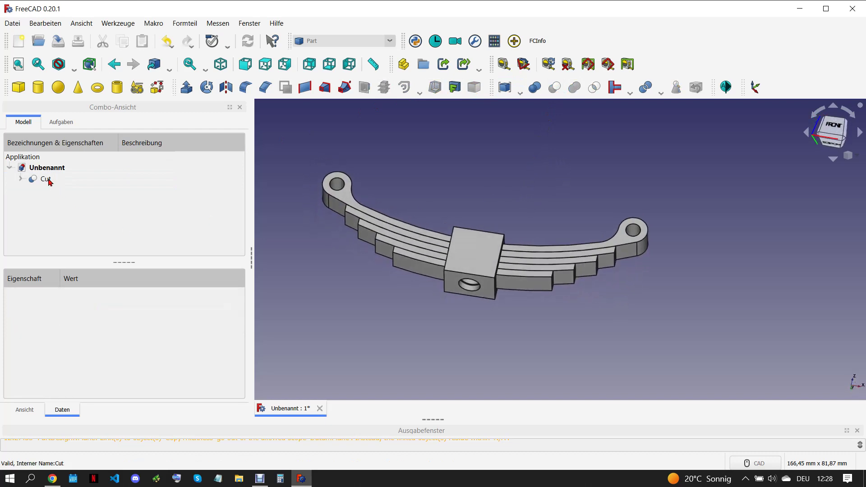
Copy the part number 8-11 from the reference PDF in Chrome.
click(52, 478)
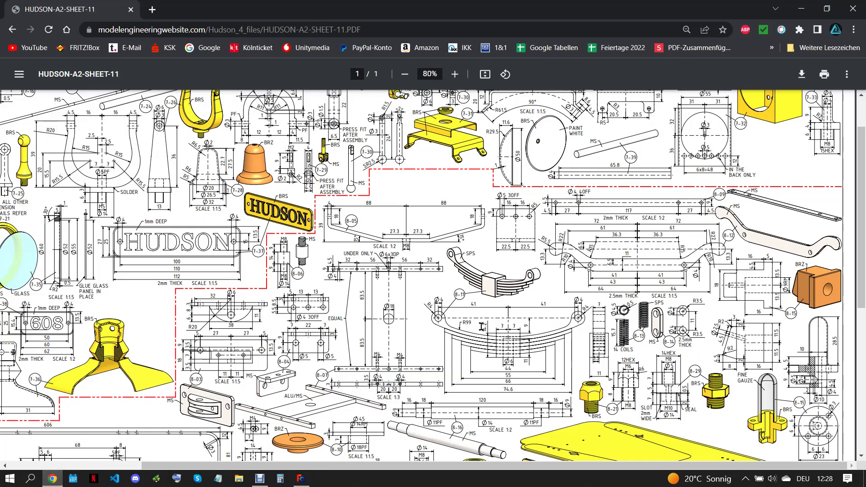
right_click(462, 292)
click(502, 302)
click(302, 478)
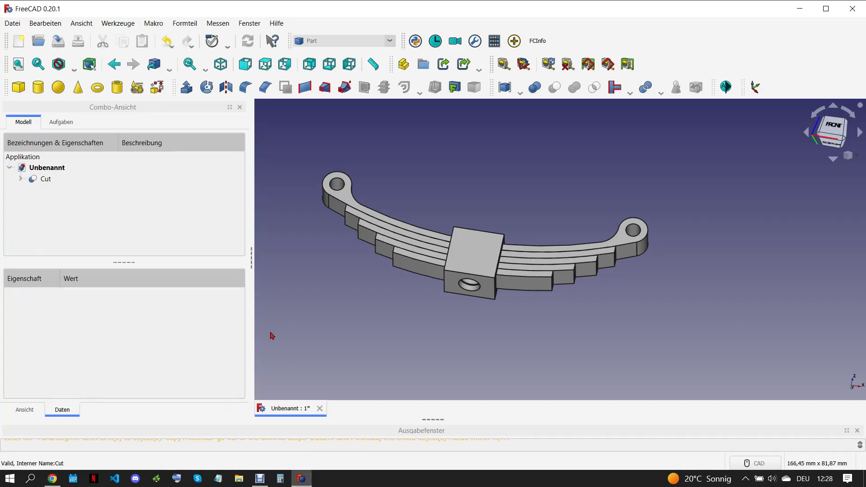
click(12, 23)
click(52, 111)
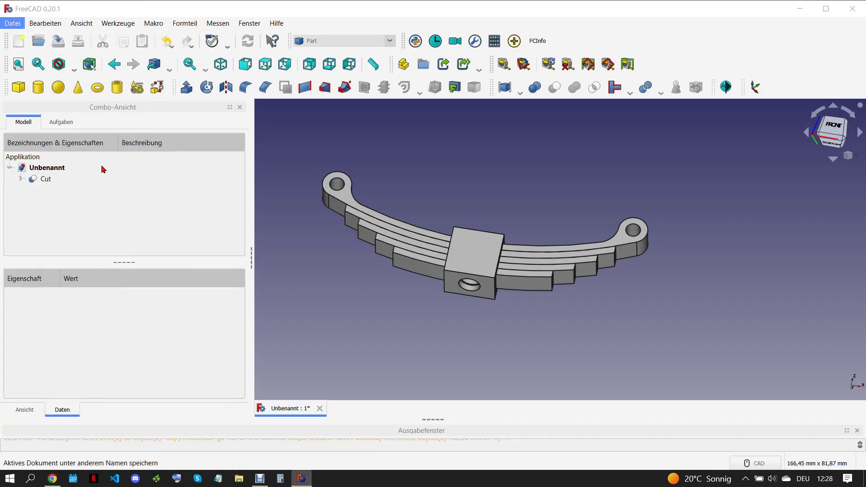
Save the document with the pasted file name 8-11.
right_click(135, 285)
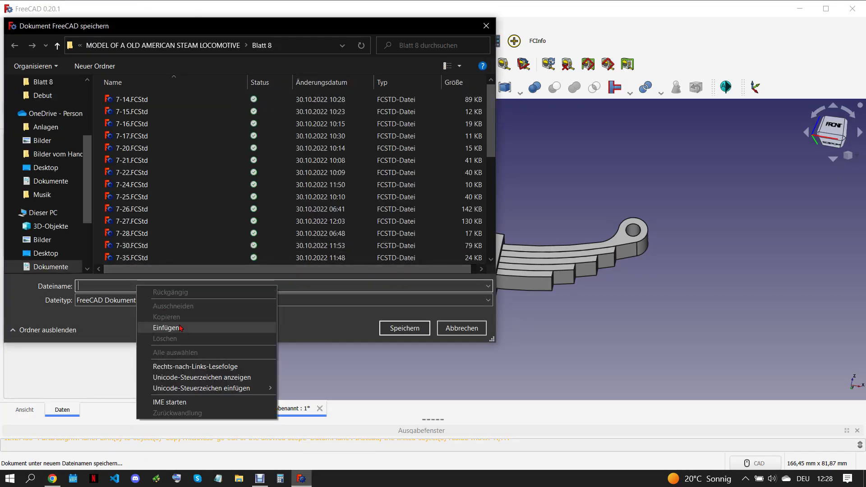
click(192, 323)
click(395, 330)
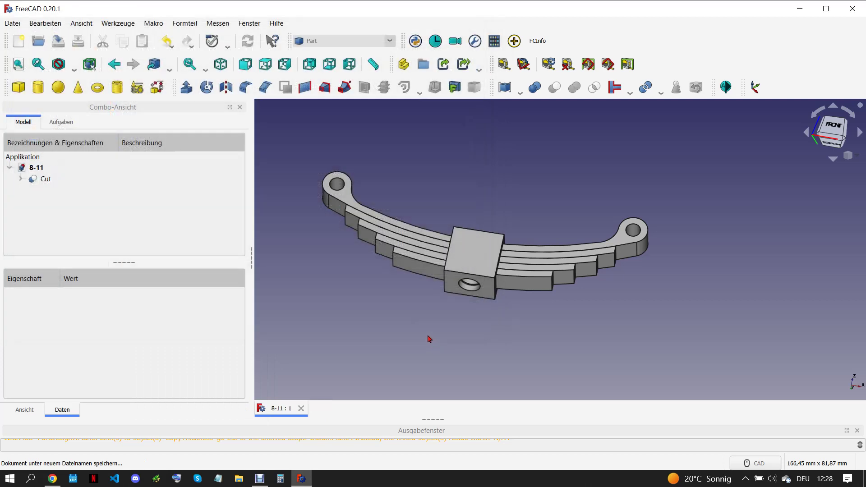
Close the 8-11 document and the report panel, then check the reference drawing.
click(301, 408)
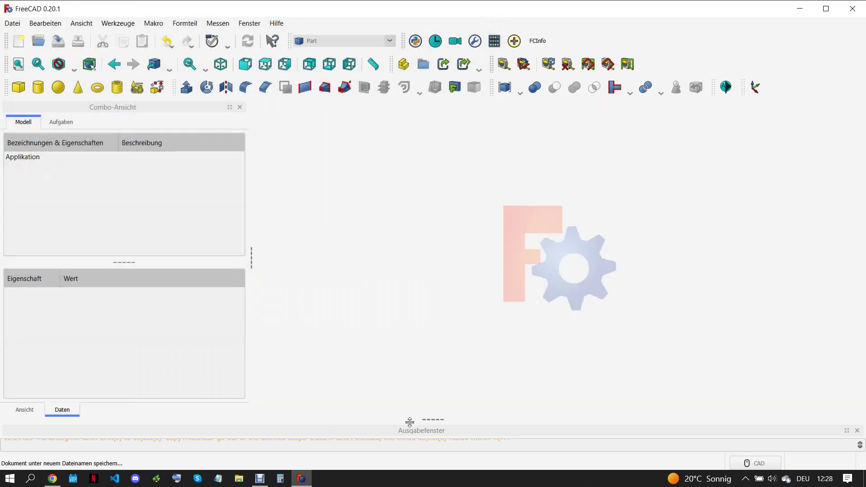
click(856, 431)
click(51, 477)
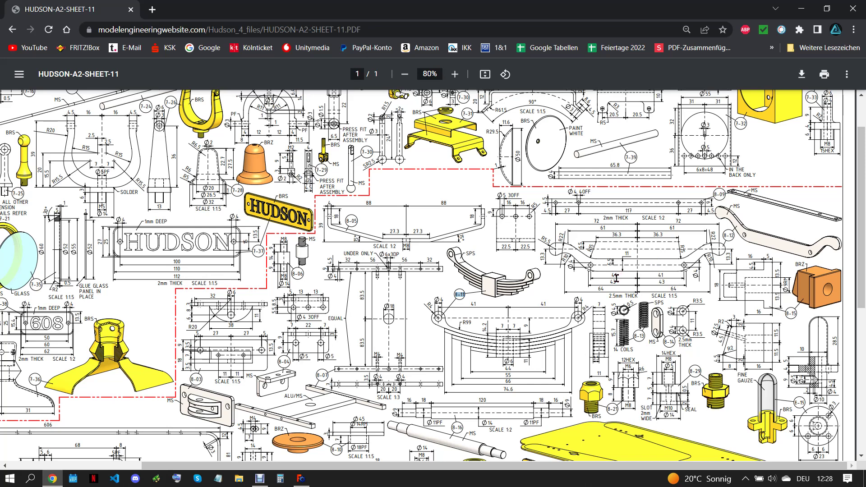
click(301, 478)
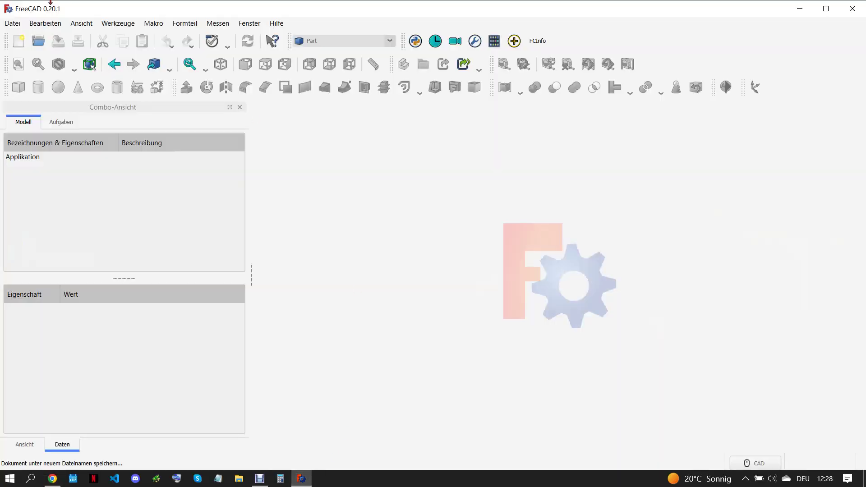
Create a new document and start a Part Design sketch on the XZ_Plane.
click(19, 40)
click(343, 40)
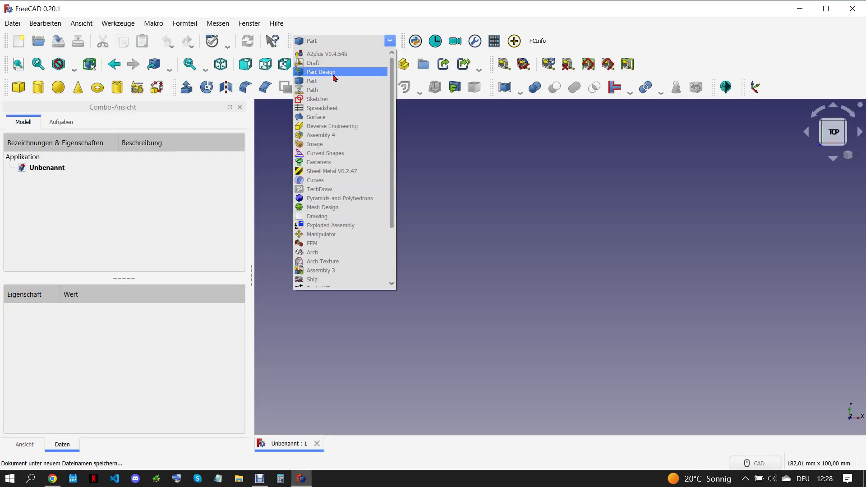
click(334, 77)
click(19, 88)
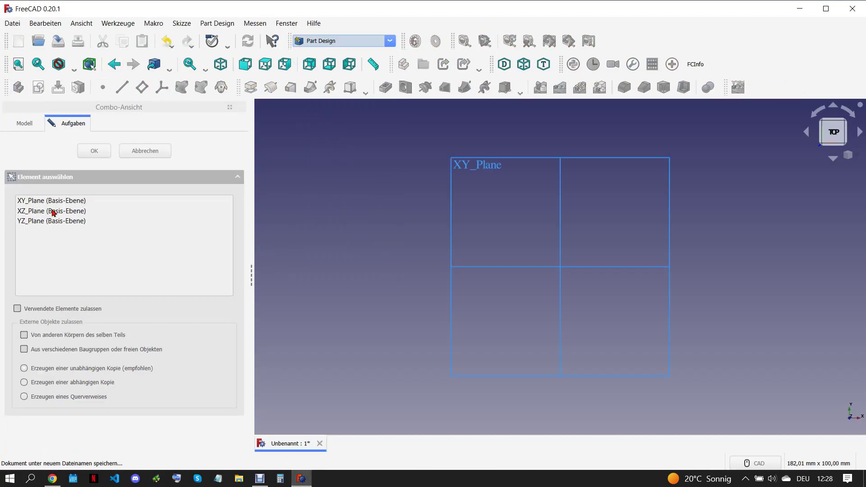
click(52, 211)
key(Return)
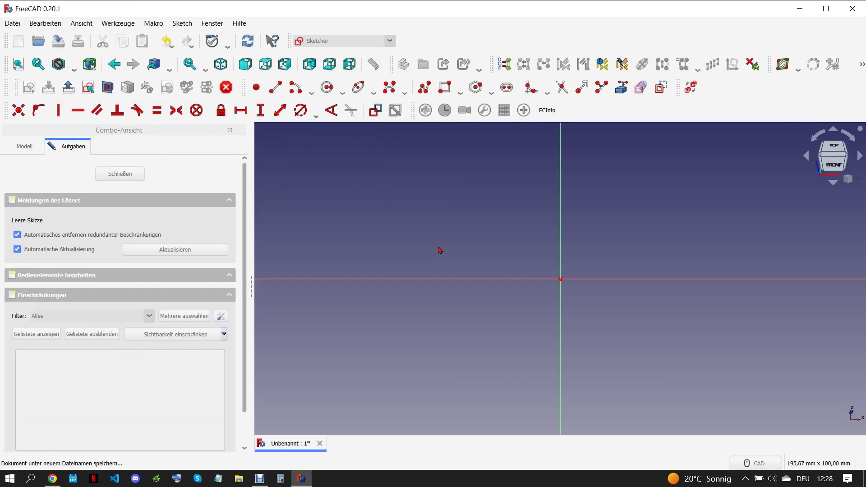
Draw two small arcs either side of the origin with an equal 5,5 mm radius.
click(309, 87)
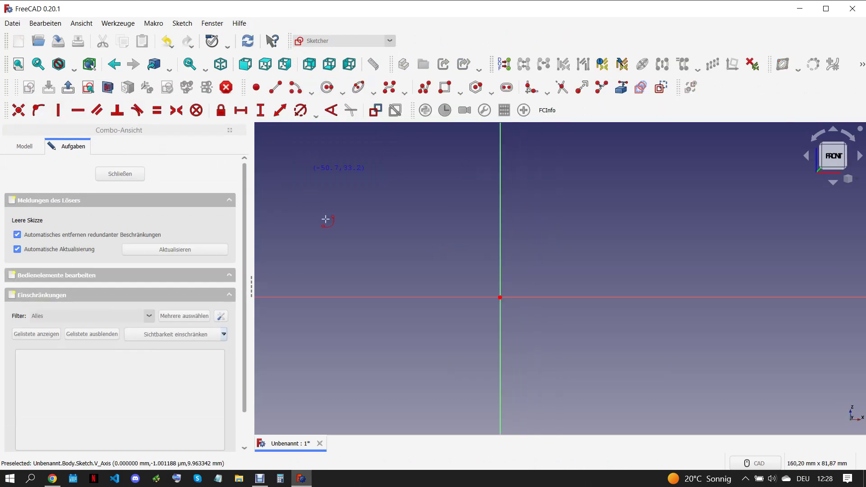
click(338, 231)
click(343, 212)
click(324, 244)
click(658, 212)
click(669, 244)
click(333, 219)
click(300, 110)
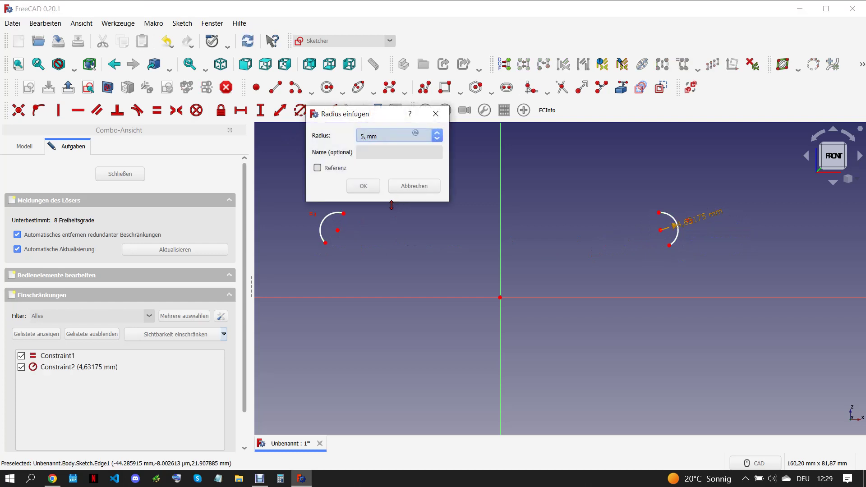
key(Return)
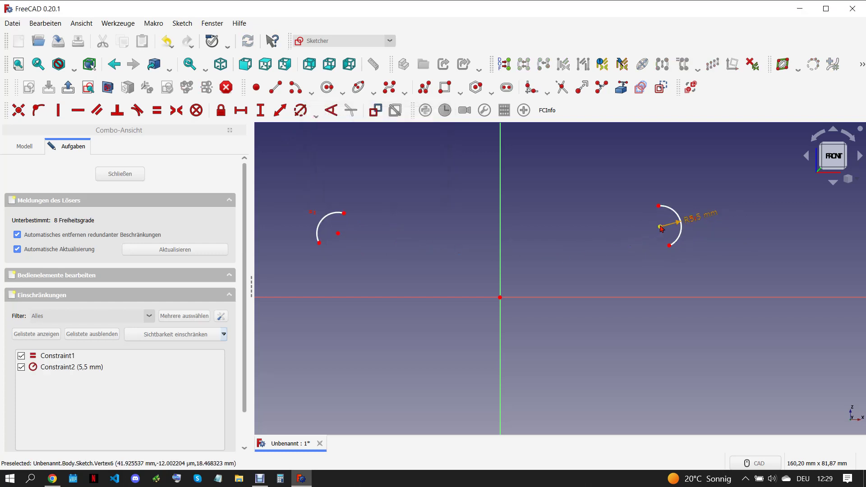
Make the small arc centres symmetric about the vertical axis and 72 mm from the origin.
click(660, 226)
click(338, 234)
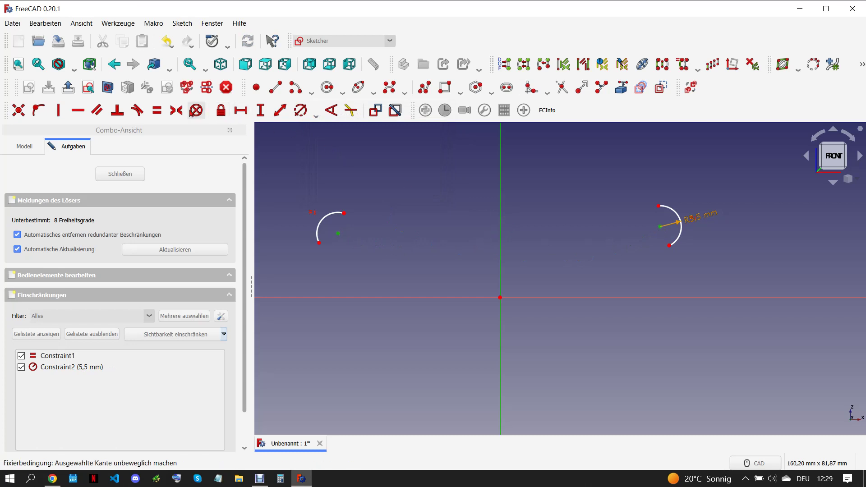
click(176, 110)
click(661, 235)
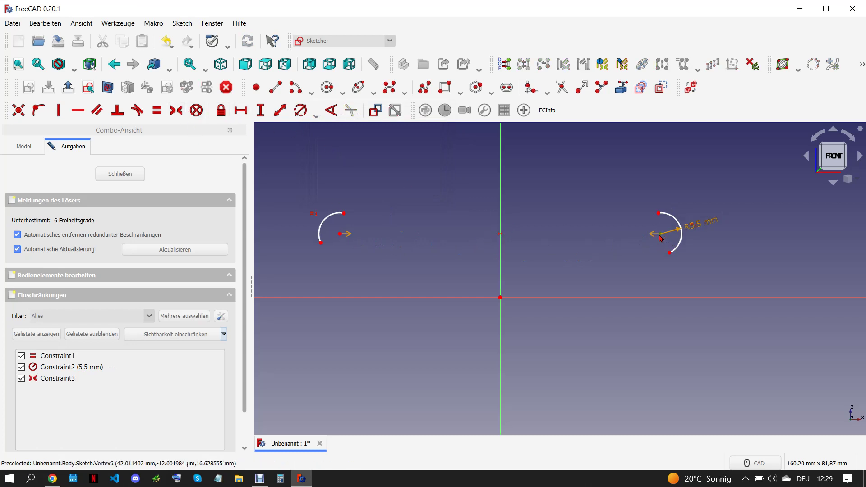
click(240, 110)
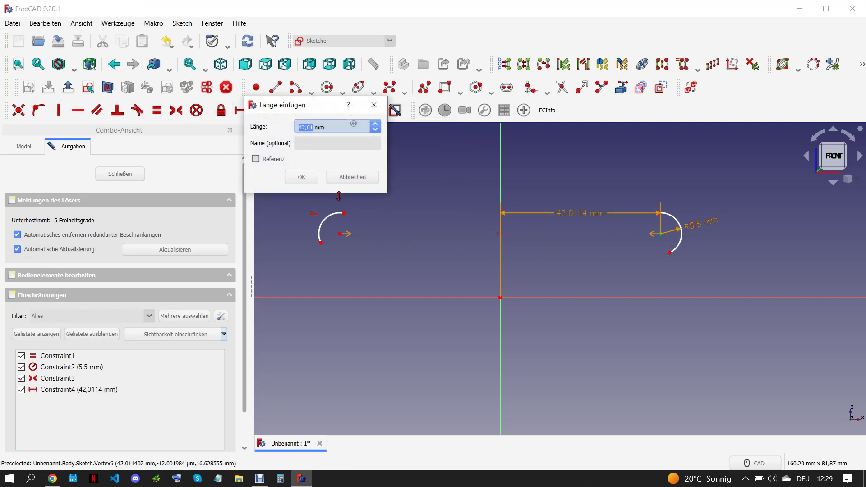
text(7)
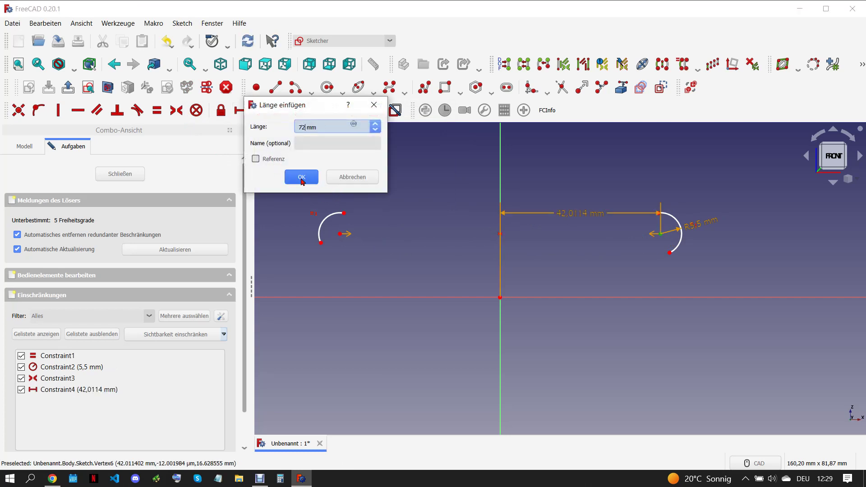
click(301, 177)
Move the 72 mm and R5.5 dimension labels clear and compare with the reference drawing.
scroll(591, 260, down, 3)
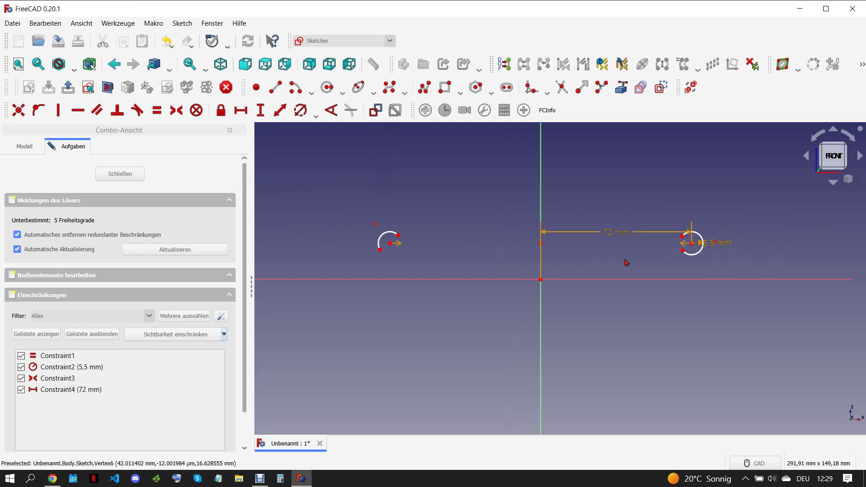
scroll(612, 264, up, 1)
scroll(612, 264, up, 1)
drag(616, 224, 618, 185)
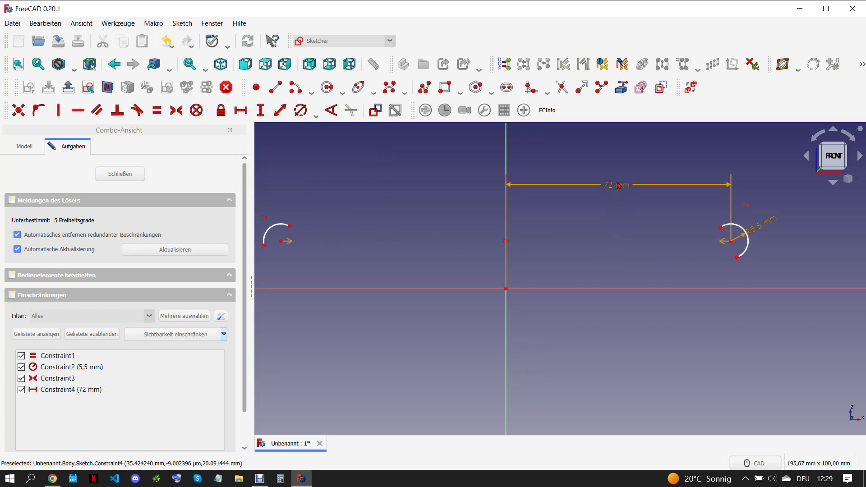
drag(761, 224, 787, 223)
scroll(668, 260, down, 1)
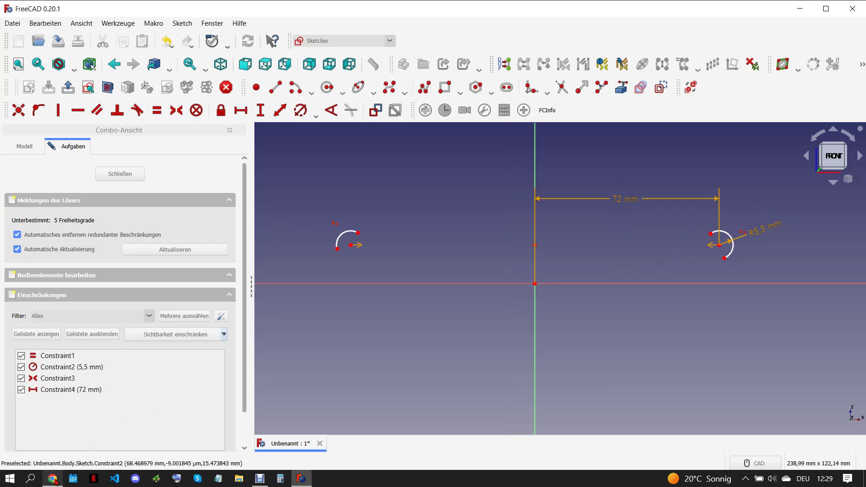
click(53, 478)
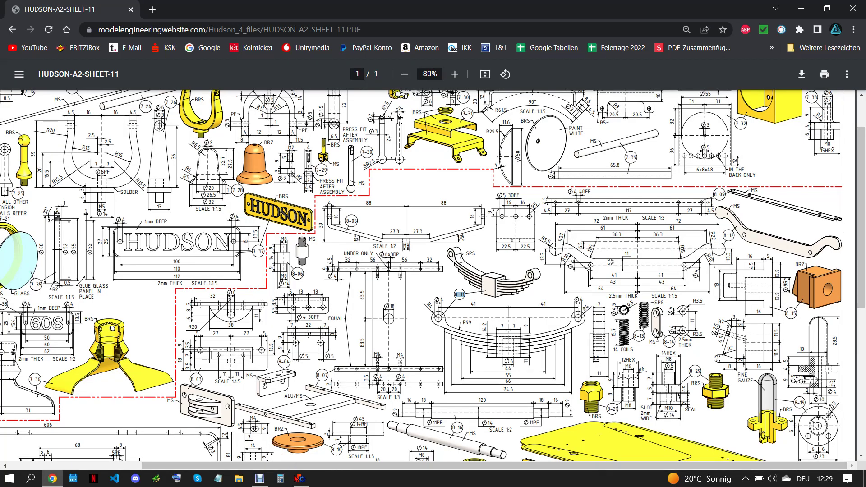
click(301, 478)
Draw two big centre arcs starting at the ends of the left and right small arcs.
click(297, 96)
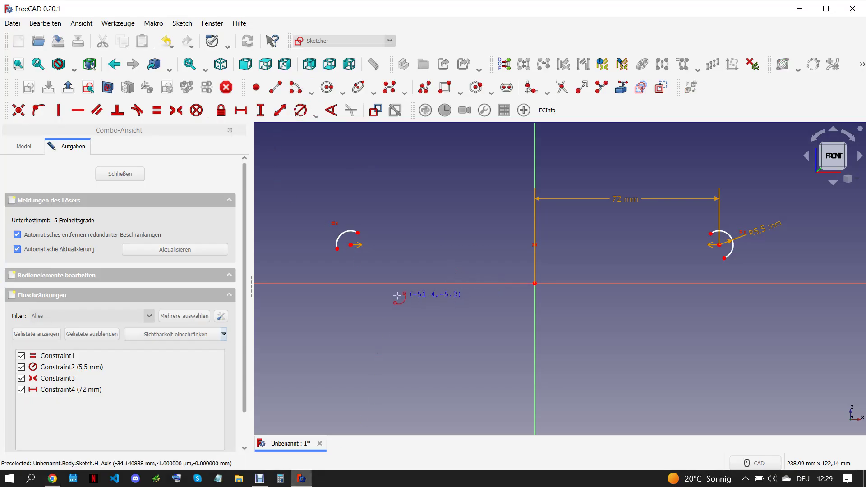
click(378, 283)
click(363, 235)
click(411, 246)
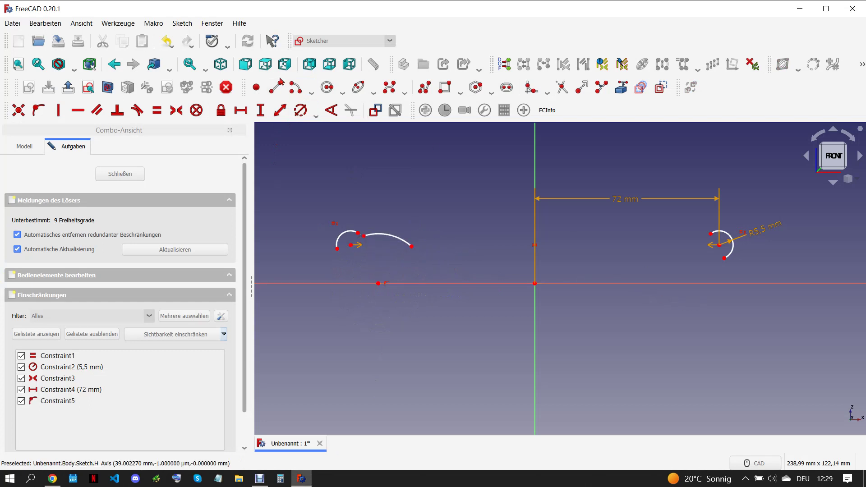
click(311, 93)
click(522, 191)
click(295, 88)
click(711, 315)
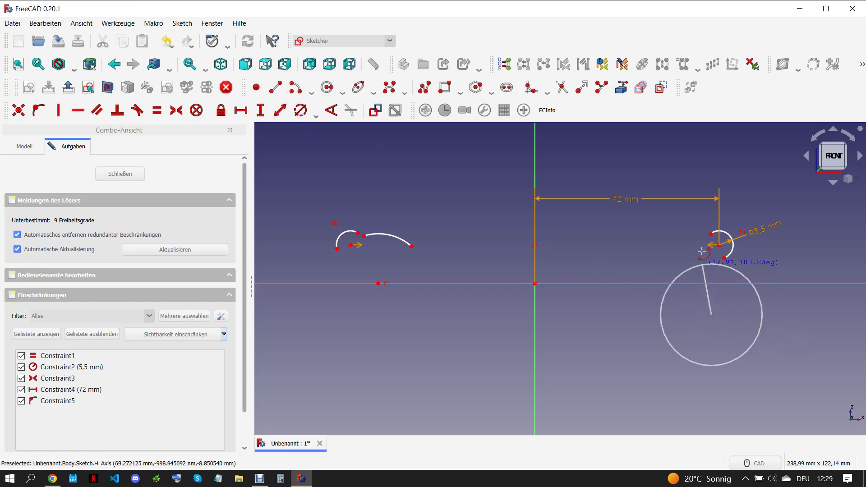
click(672, 245)
click(720, 244)
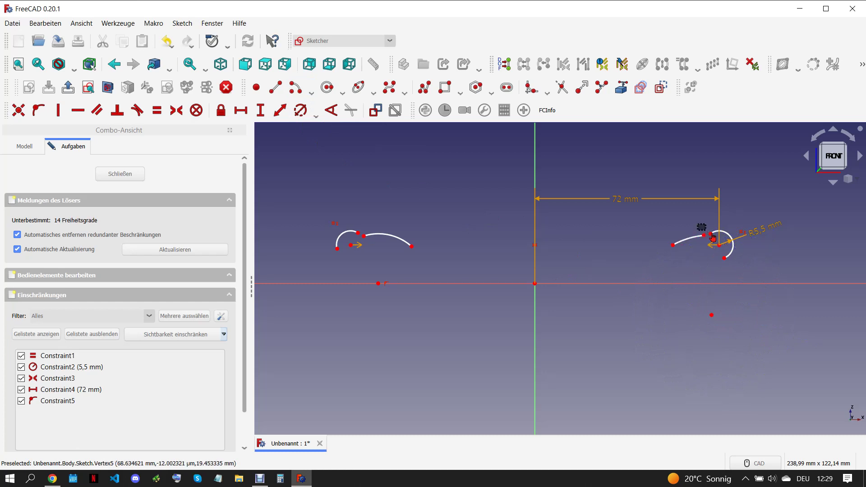
Join the big arcs tangentially to the small arcs, make them equal, and give them 22 mm radius.
click(710, 234)
key(t)
click(357, 238)
key(t)
click(387, 233)
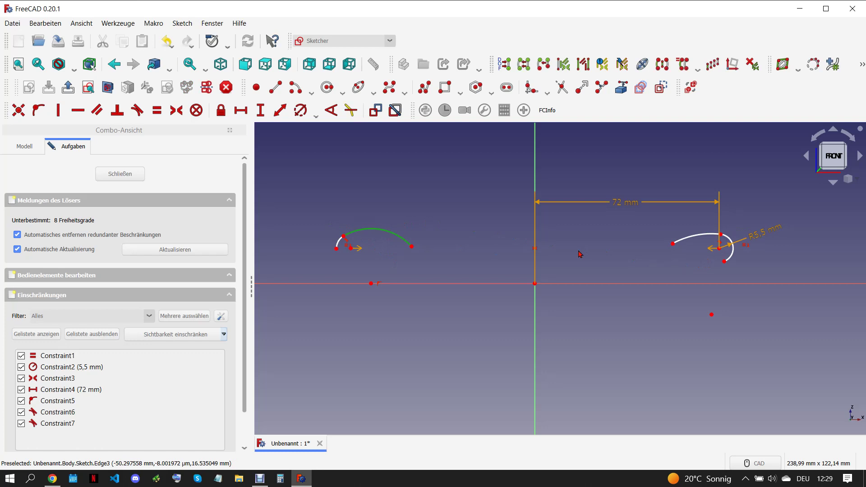
click(694, 236)
key(e)
click(299, 110)
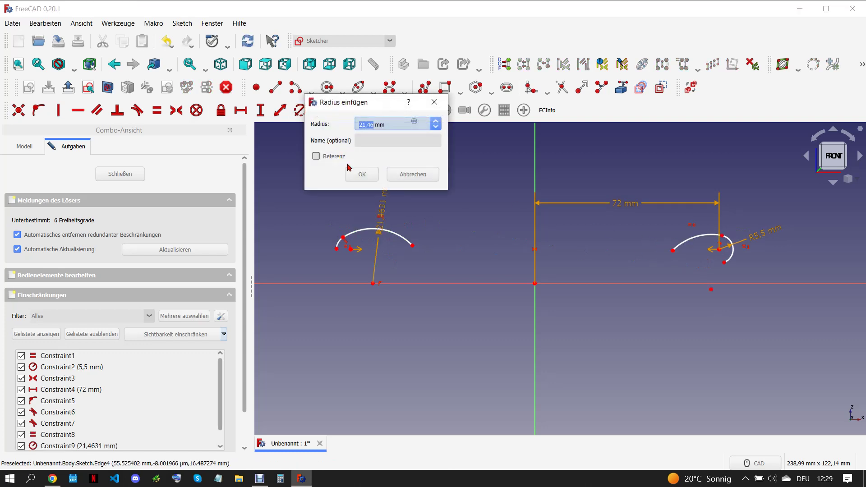
text(22)
click(362, 176)
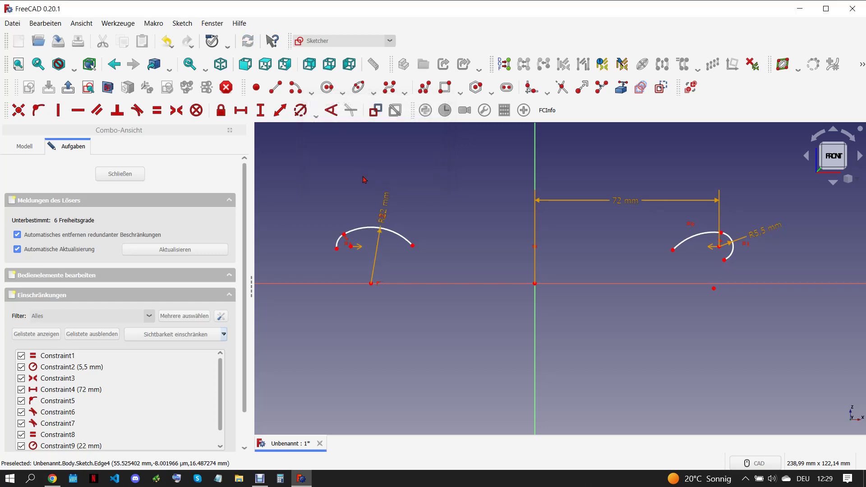
Delete the left arc centre's axis constraint and view the reference drawing in Chrome.
click(379, 284)
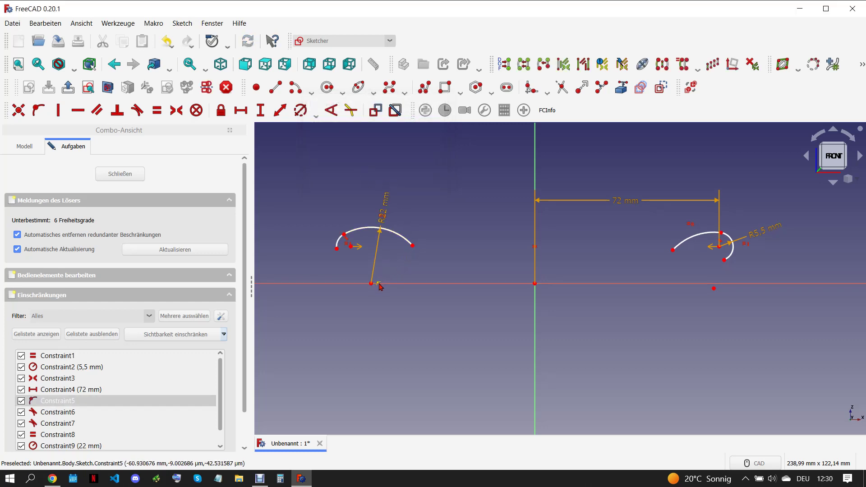
key(Delete)
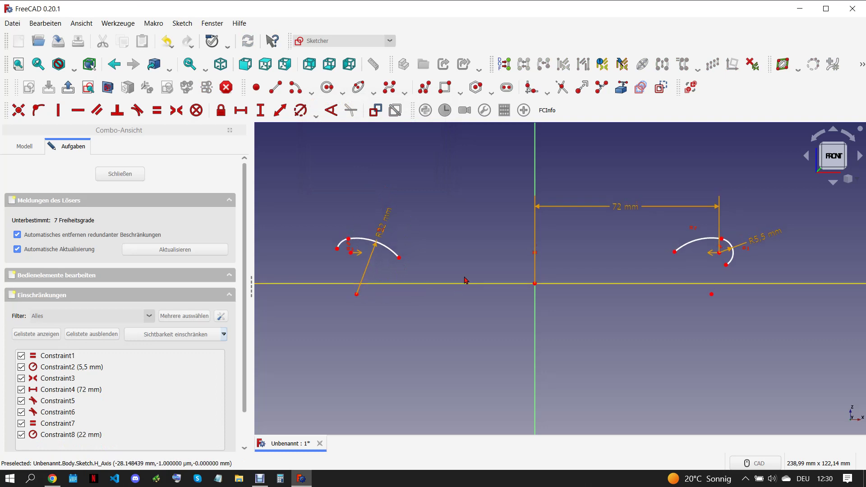
click(53, 477)
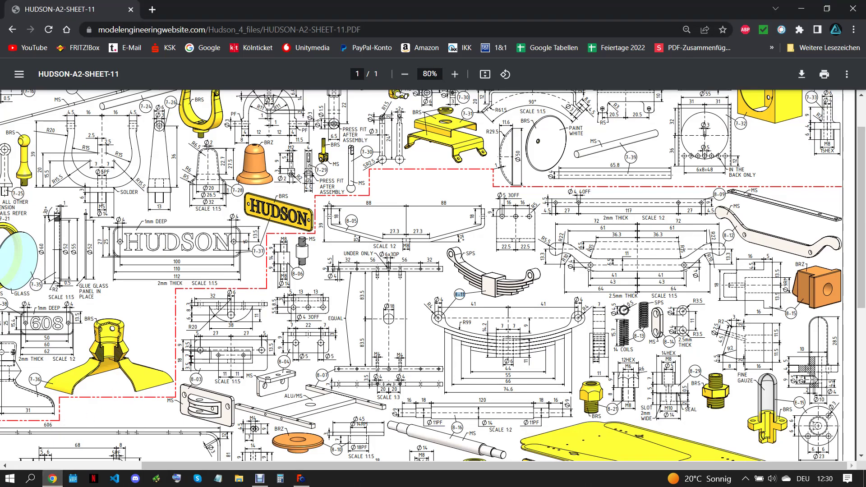
Back in FreeCAD, draw a small reverse arc at the left big arc's end.
click(301, 478)
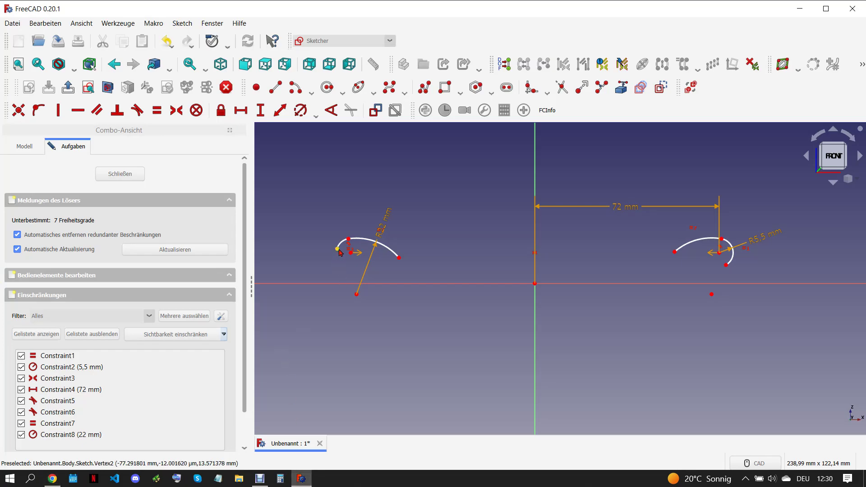
scroll(342, 267, up, 1)
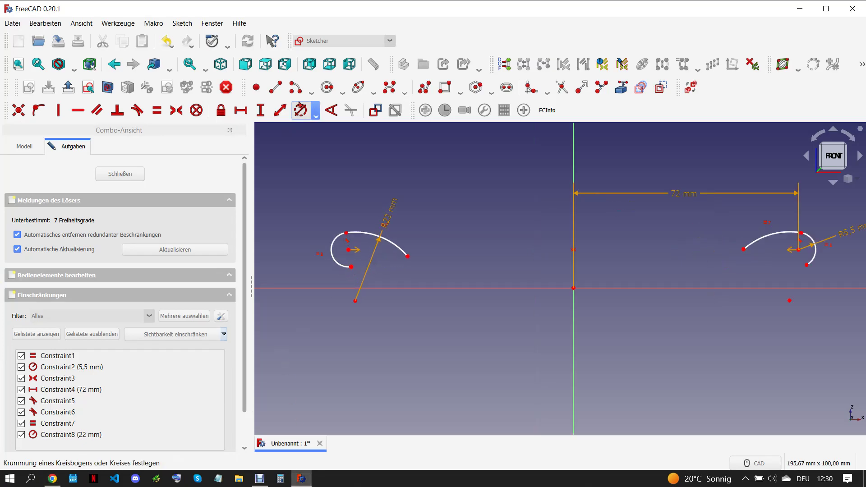
click(296, 87)
scroll(356, 281, up, 4)
click(359, 275)
click(360, 246)
click(406, 258)
Make the left small arc tangent to the big arc with a 10 mm radius.
click(345, 251)
click(358, 247)
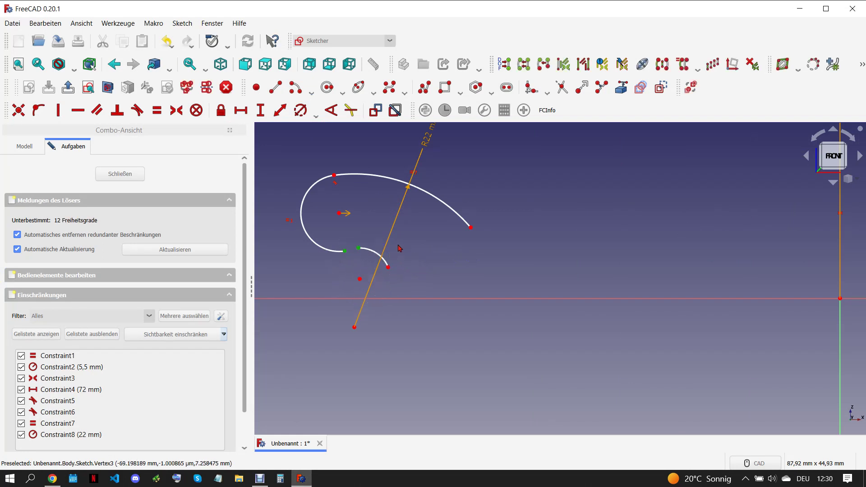
click(137, 110)
click(299, 110)
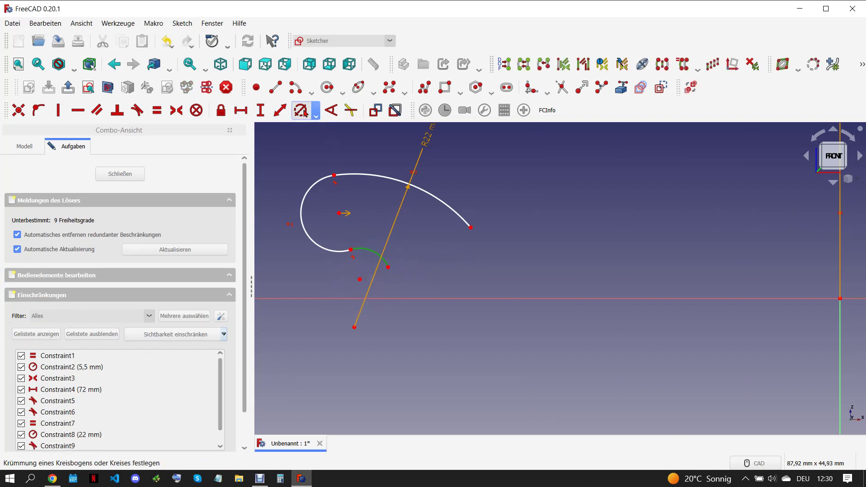
click(379, 255)
text(1)
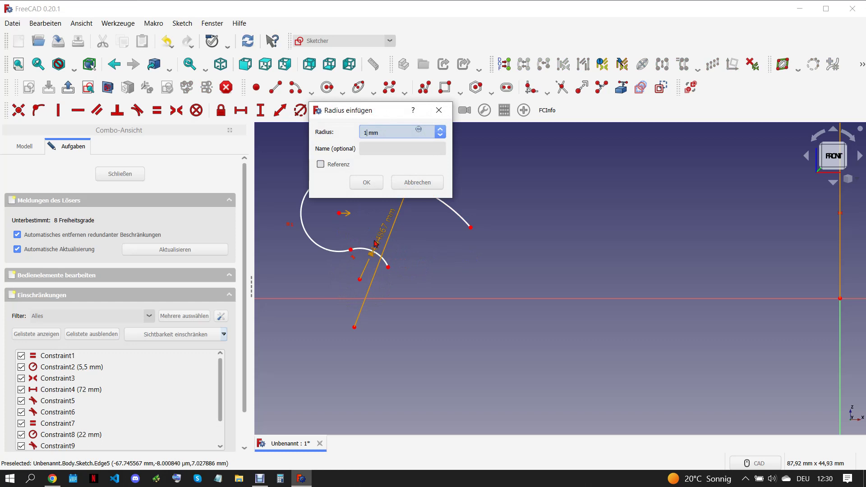
text(0)
click(366, 182)
Draw a matching small reverse arc at the right big arc's end.
scroll(370, 239, down, 3)
scroll(370, 239, down, 2)
scroll(572, 221, up, 5)
click(330, 93)
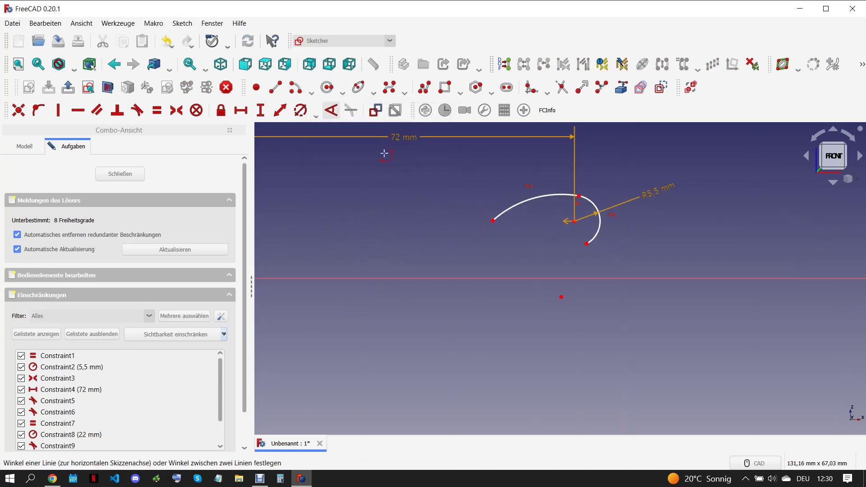
scroll(568, 250, up, 2)
click(590, 273)
click(589, 241)
click(561, 264)
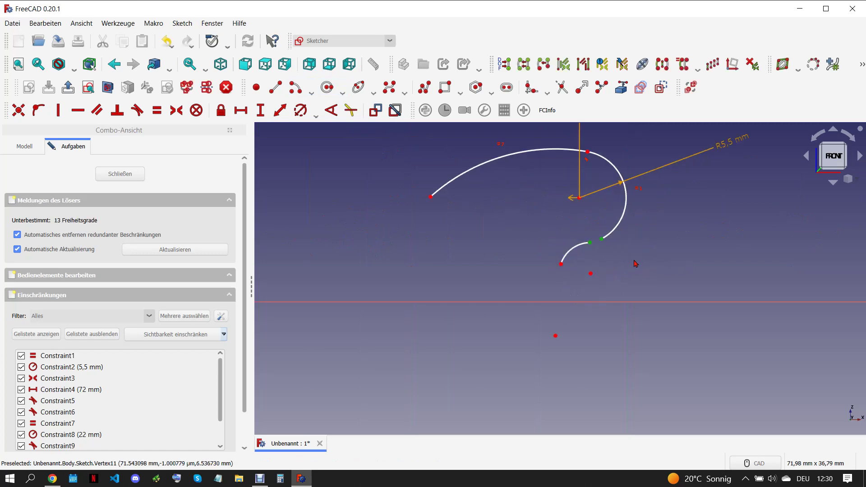
Put the small arc's centre on the horizontal axis and check the reference drawing.
scroll(586, 270, down, 4)
scroll(515, 281, down, 2)
scroll(475, 270, up, 3)
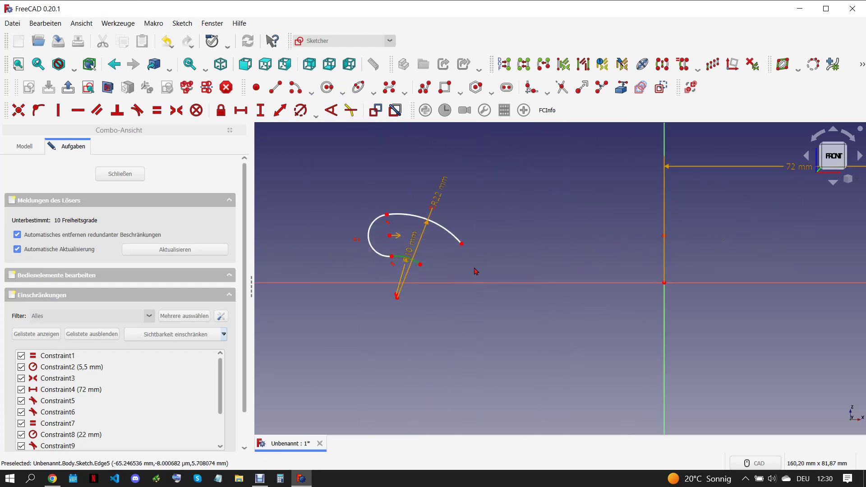
click(469, 282)
scroll(491, 266, down, 2)
scroll(487, 262, up, 1)
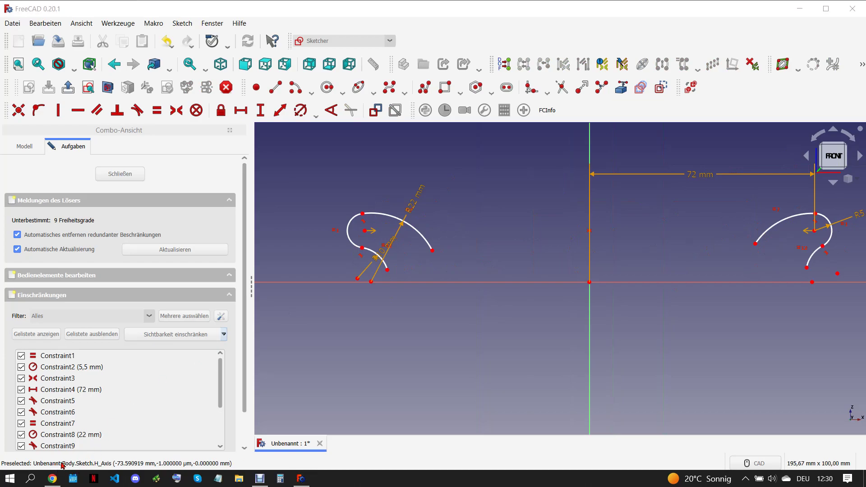
click(53, 479)
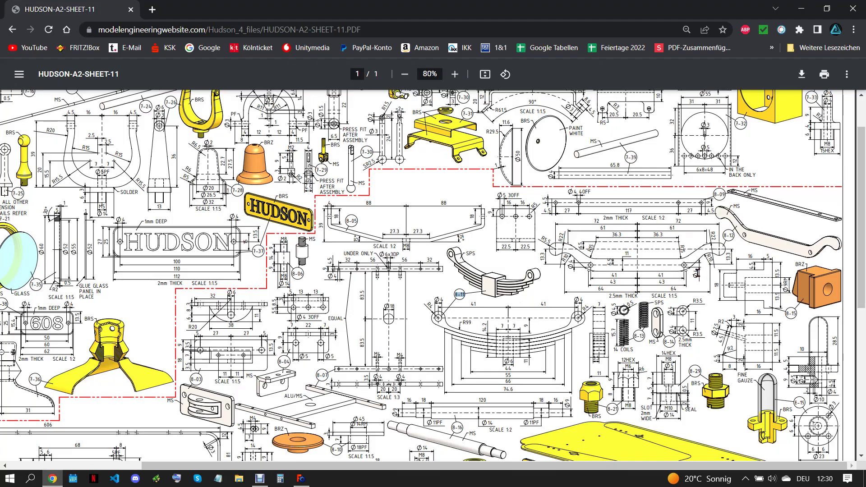
click(300, 477)
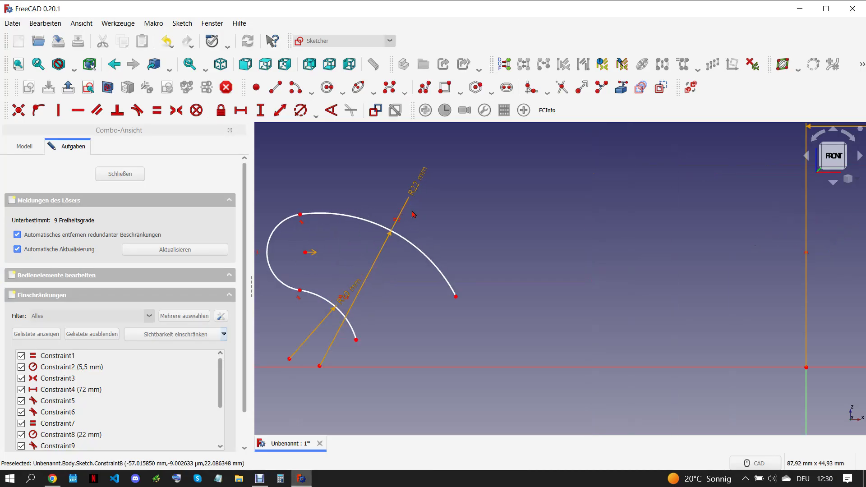
scroll(370, 221, down, 2)
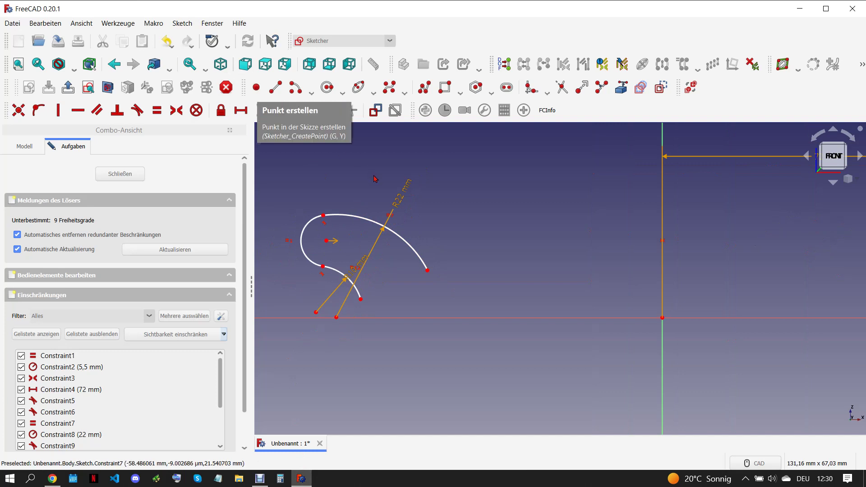
scroll(371, 173, down, 2)
Draw two slanted lines from the arc ends, each tangent to its arc.
click(275, 87)
click(414, 224)
click(445, 251)
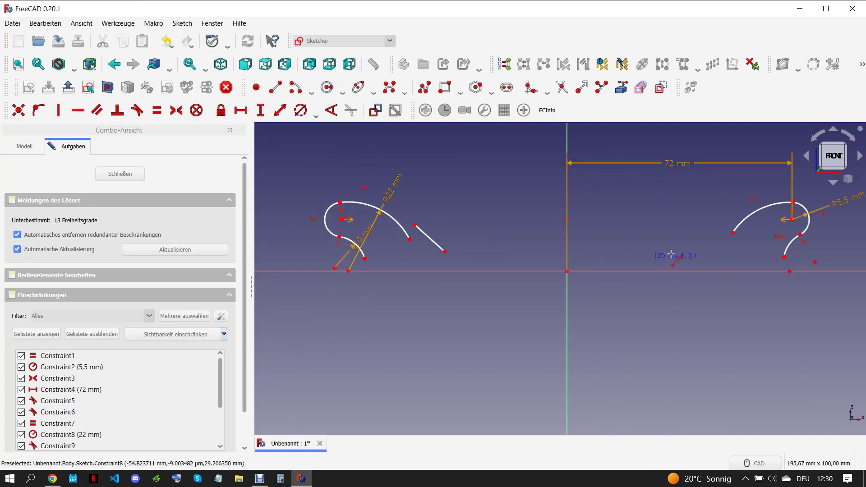
click(713, 228)
click(679, 252)
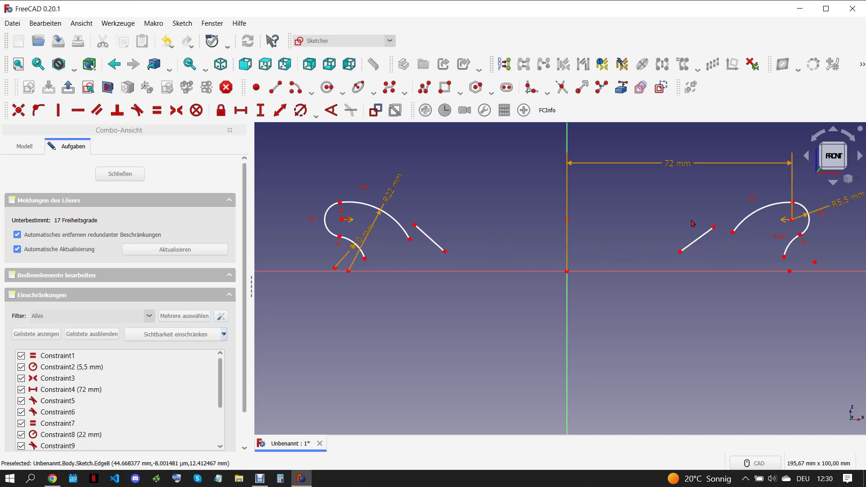
right_click(730, 251)
key(t)
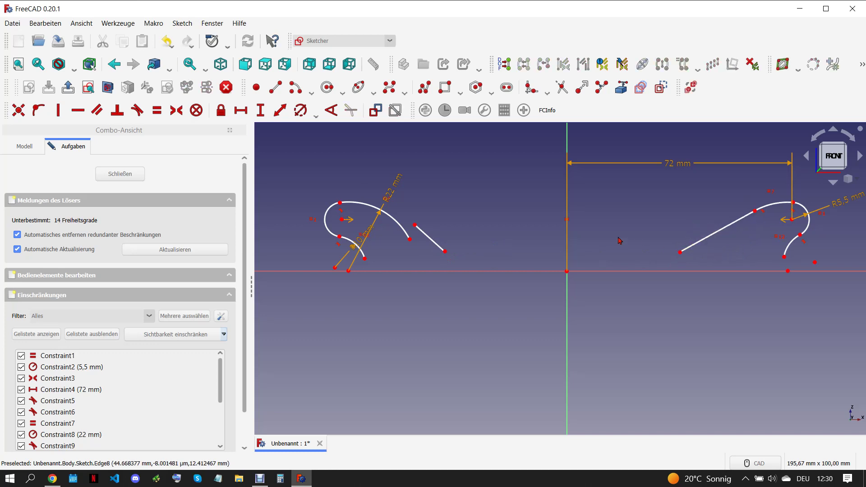
click(400, 223)
key(t)
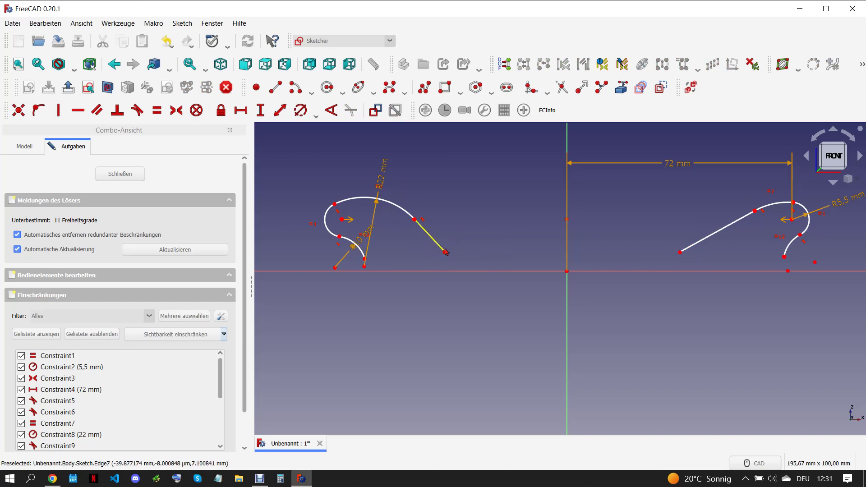
Draw two lower centre arcs at the bottom ends of the slanted lines.
click(308, 93)
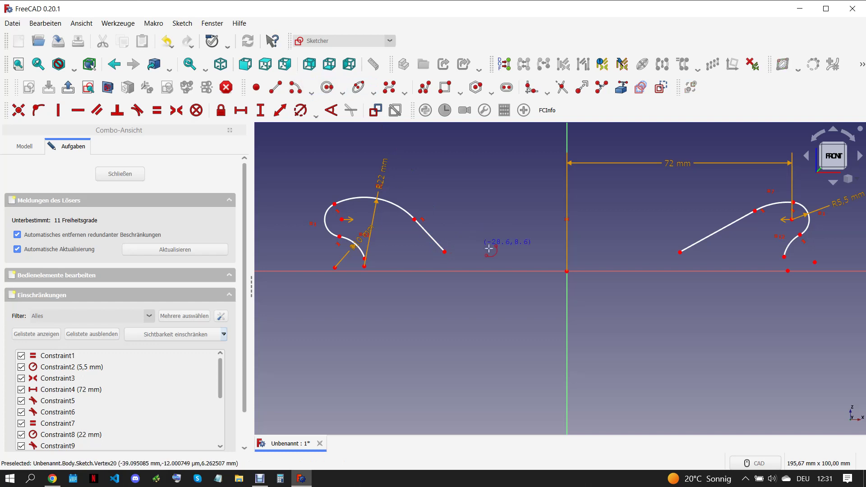
scroll(483, 245, up, 3)
click(479, 243)
click(474, 280)
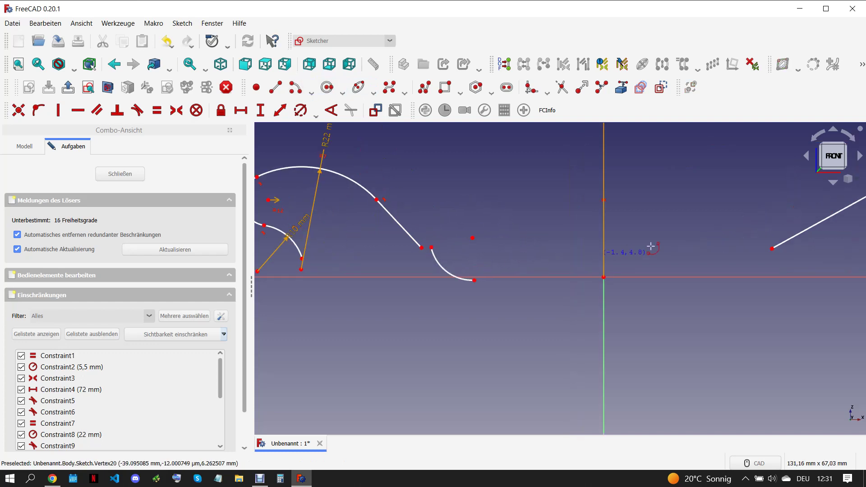
click(694, 229)
click(747, 247)
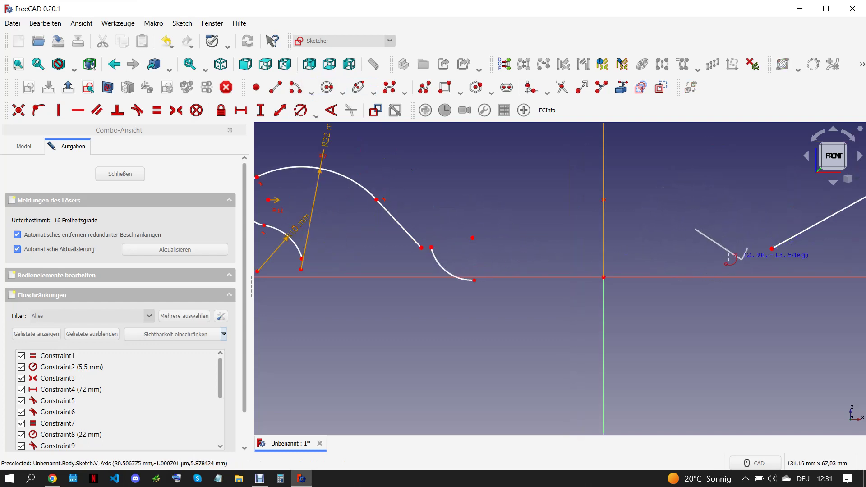
click(720, 277)
right_click(722, 276)
Make the arc and line endpoints coincident, the lower arcs symmetric, and the arc radius 15 mm.
mouse_move(732, 233)
mouse_down()
mouse_move(801, 266)
mouse_move(794, 268)
mouse_up()
key(c)
drag(415, 225, 441, 252)
key(c)
scroll(496, 253, down, 3)
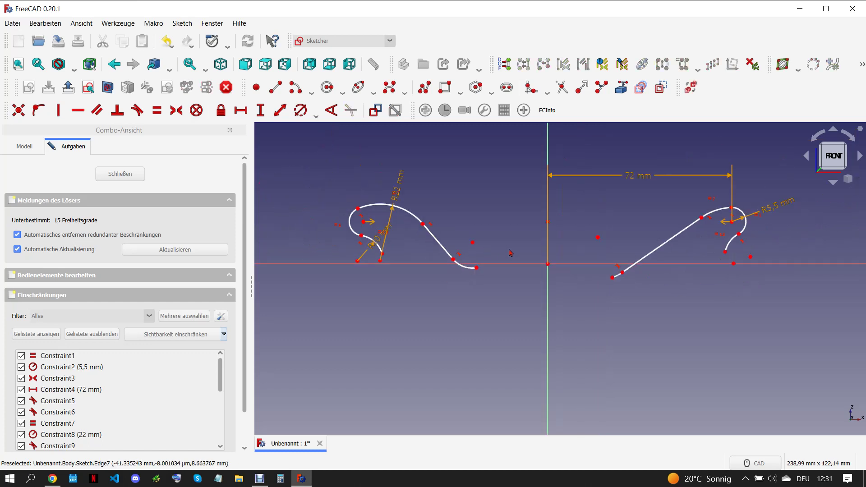
click(472, 242)
click(598, 237)
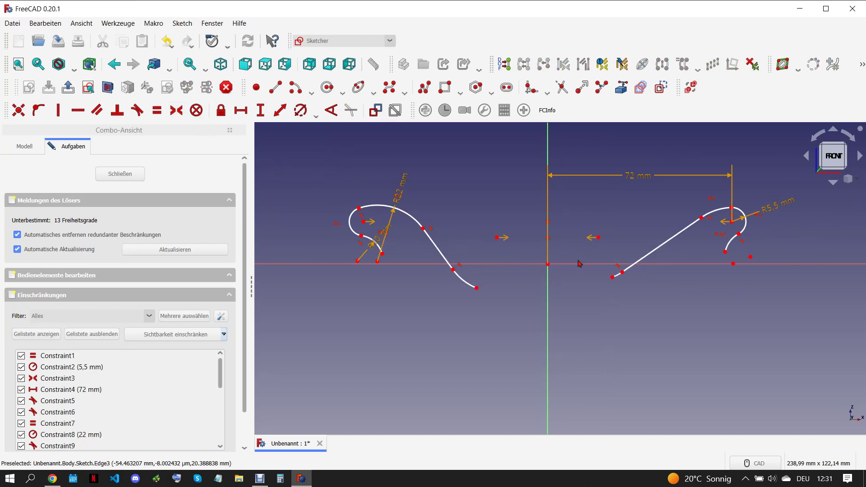
scroll(578, 260, up, 1)
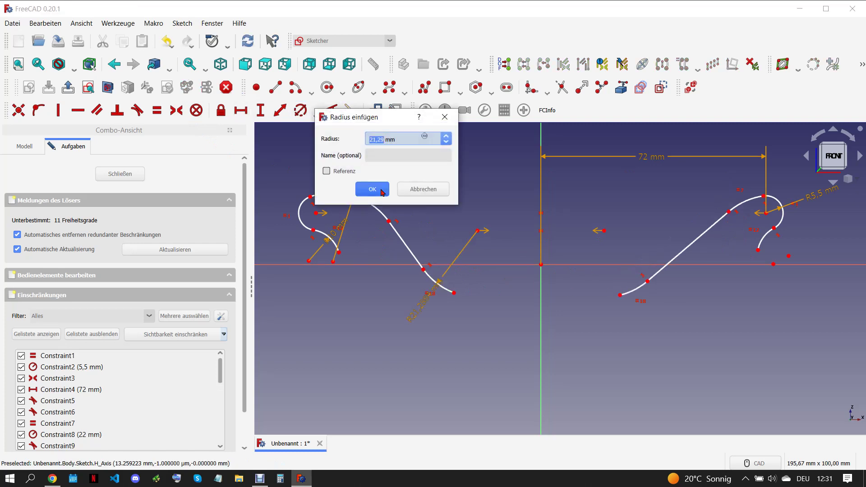
text(15)
click(372, 189)
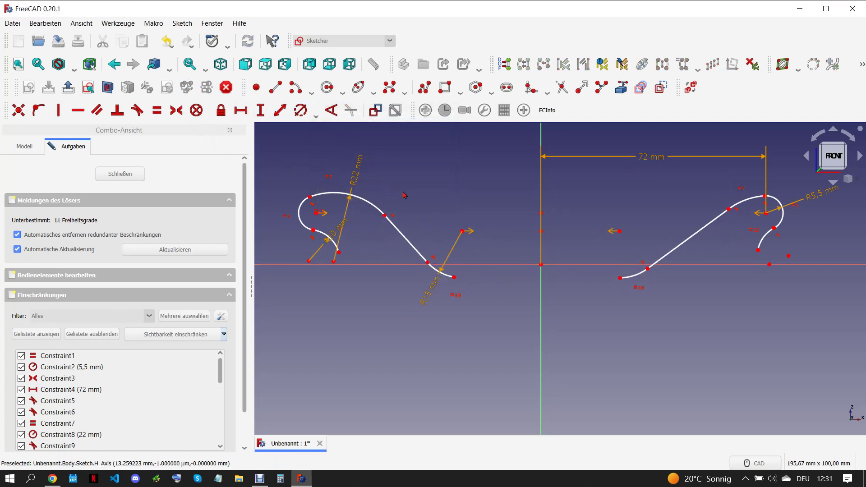
Add a horizontal bottom line tangent to both lower arcs, then check the reference drawing.
click(275, 87)
click(468, 277)
click(601, 277)
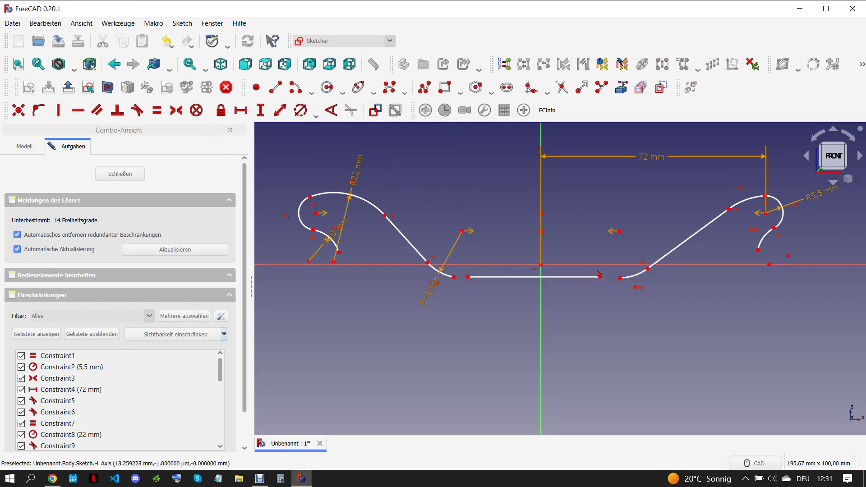
right_click(627, 299)
key(t)
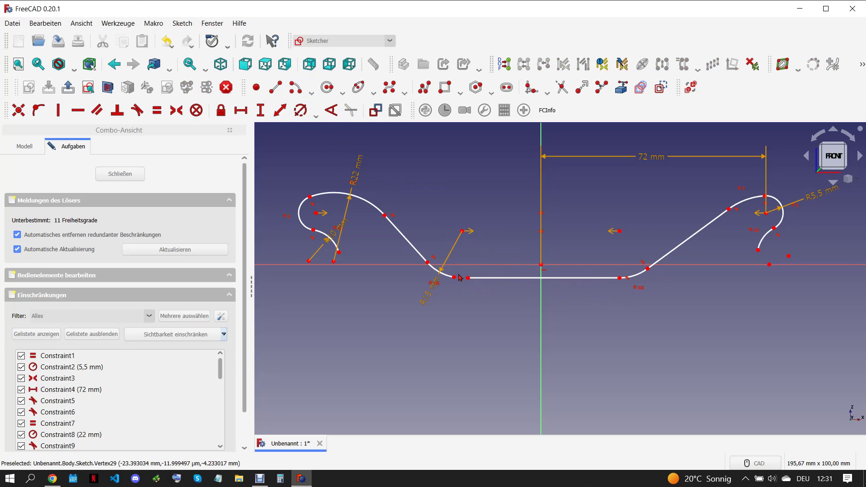
drag(449, 270, 469, 282)
key(t)
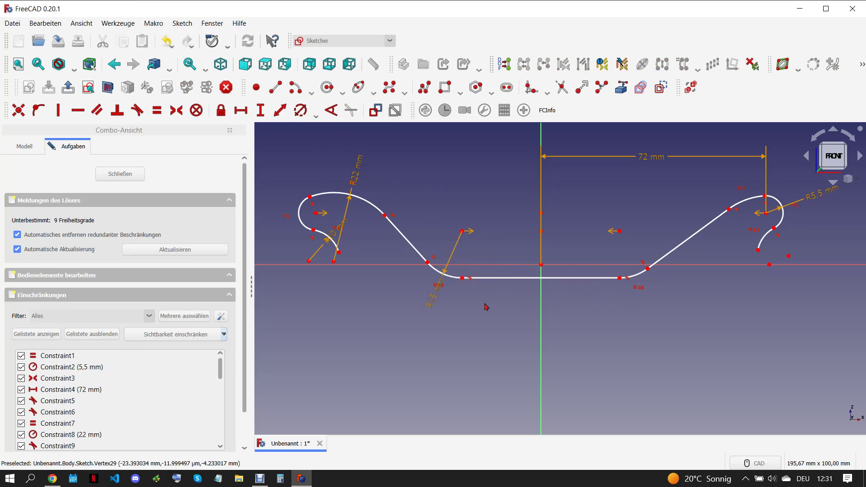
click(52, 478)
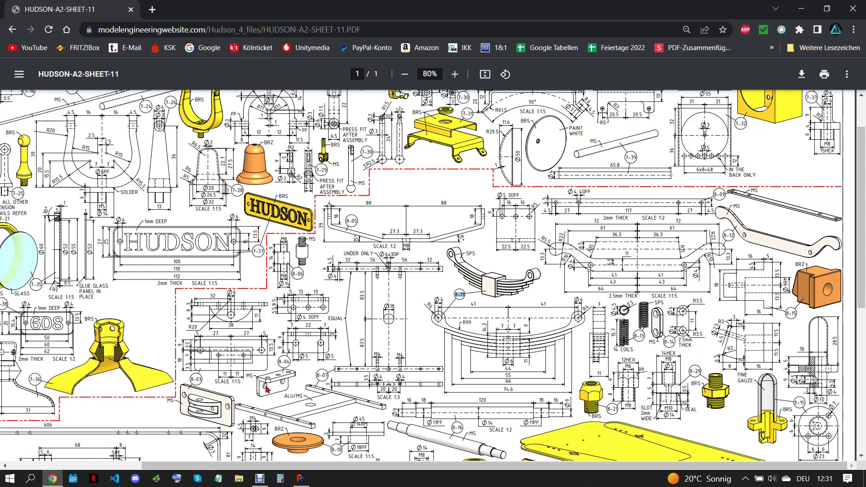
Raise the R15 arc centre and fix it with a 6 mm vertical distance.
mouse_move(301, 477)
click(359, 407)
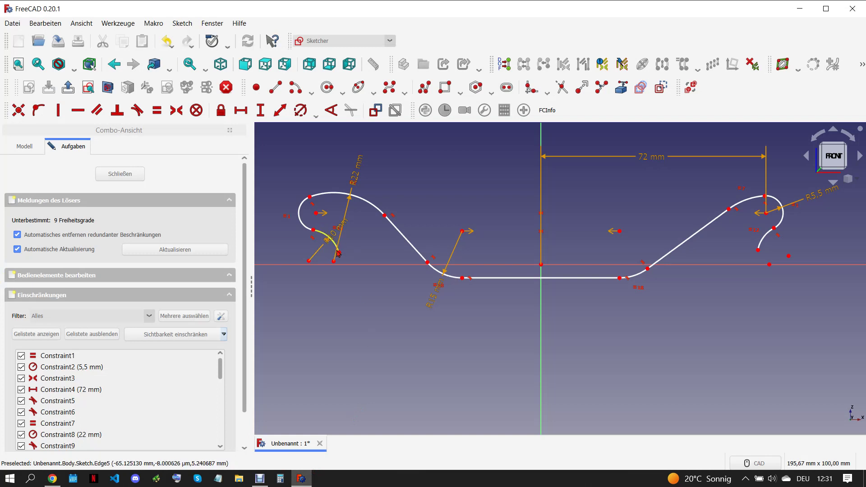
drag(464, 233, 465, 216)
click(465, 216)
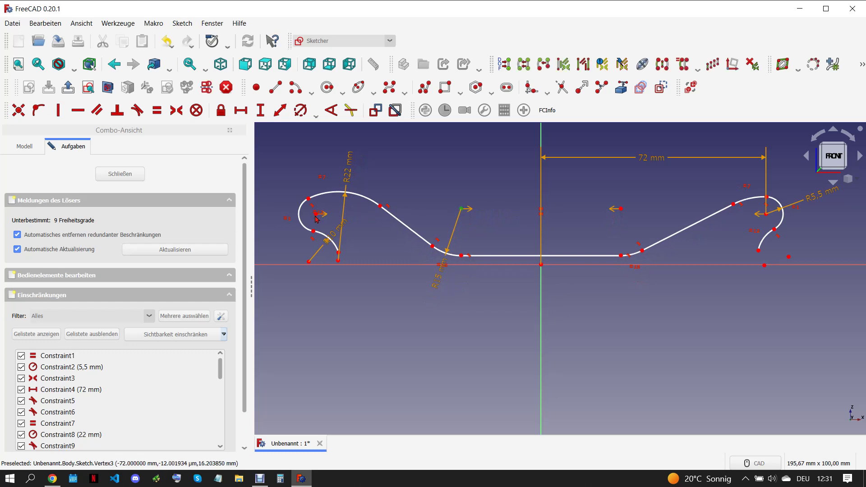
scroll(322, 225, up, 3)
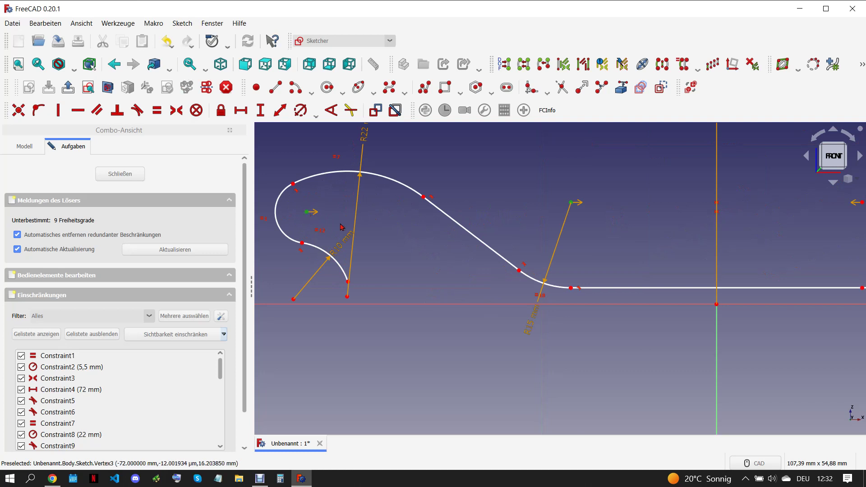
scroll(420, 236, down, 3)
click(260, 110)
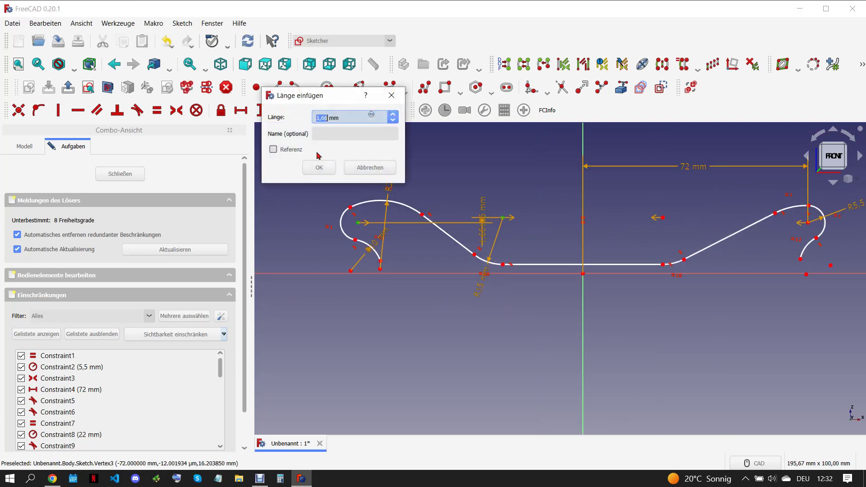
click(55, 479)
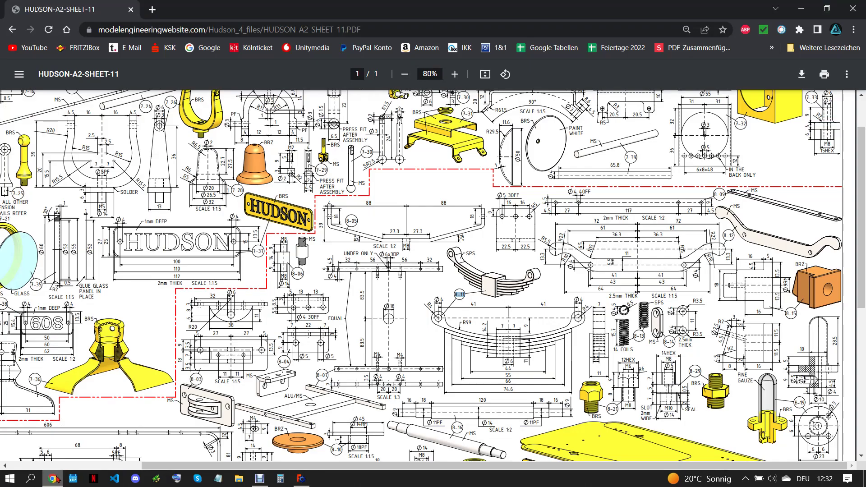
click(301, 477)
text(6,)
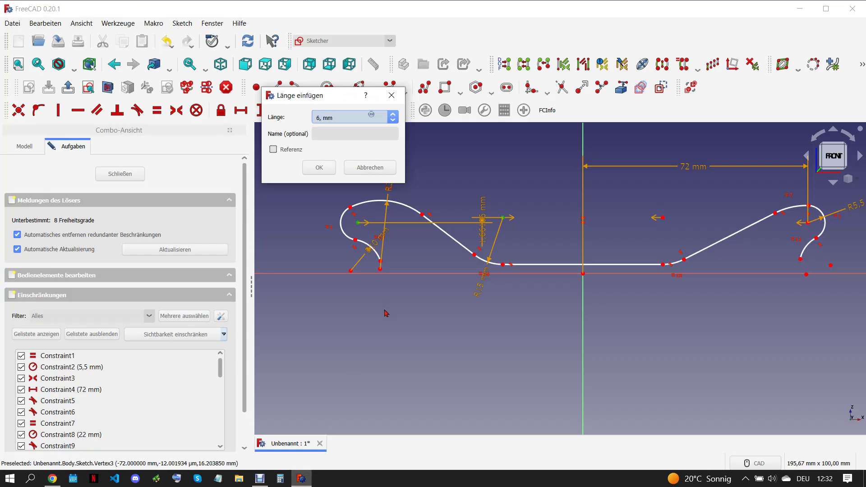
click(321, 166)
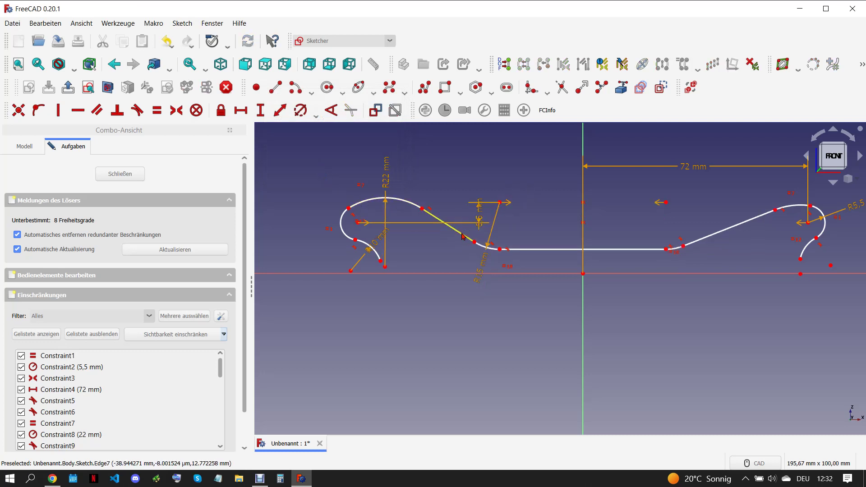
Constrain the two lower end points symmetrically, then return to the Chrome drawing.
scroll(463, 234, down, 1)
scroll(463, 234, down, 1)
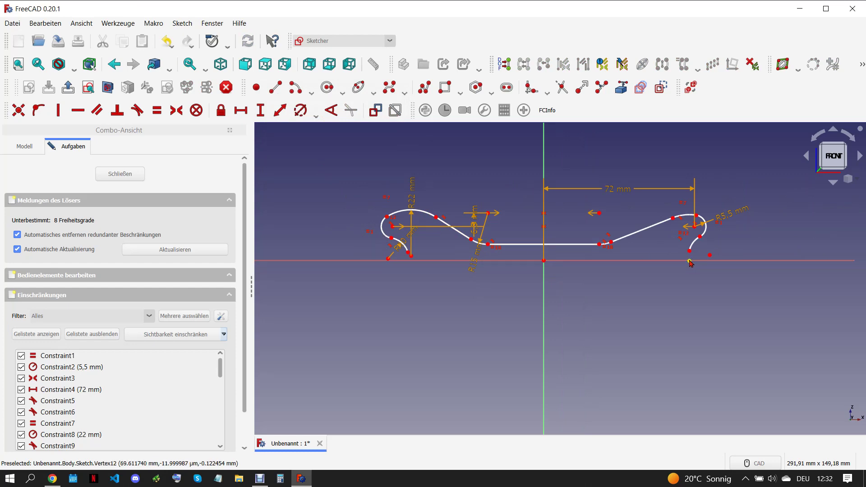
click(688, 260)
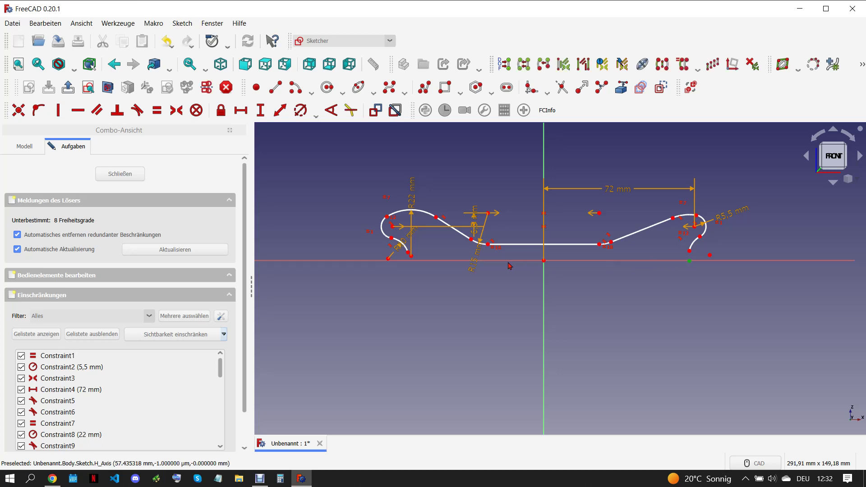
click(411, 258)
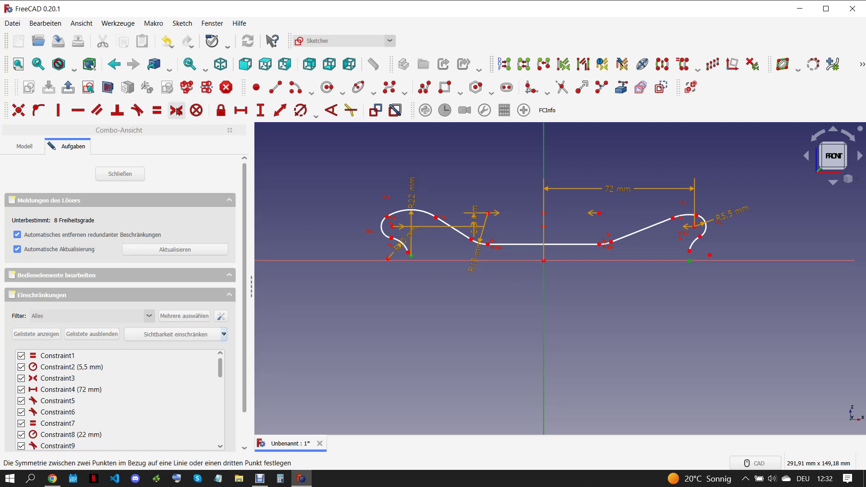
click(220, 111)
scroll(483, 232, up, 1)
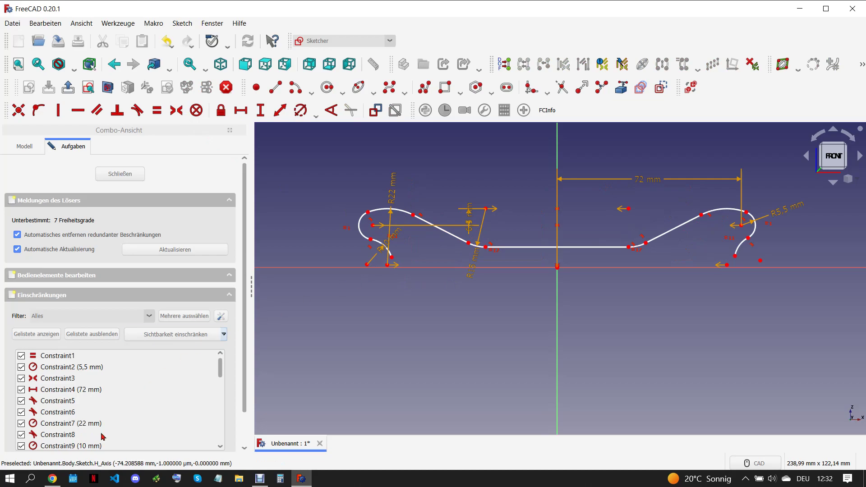
key(alt+Tab)
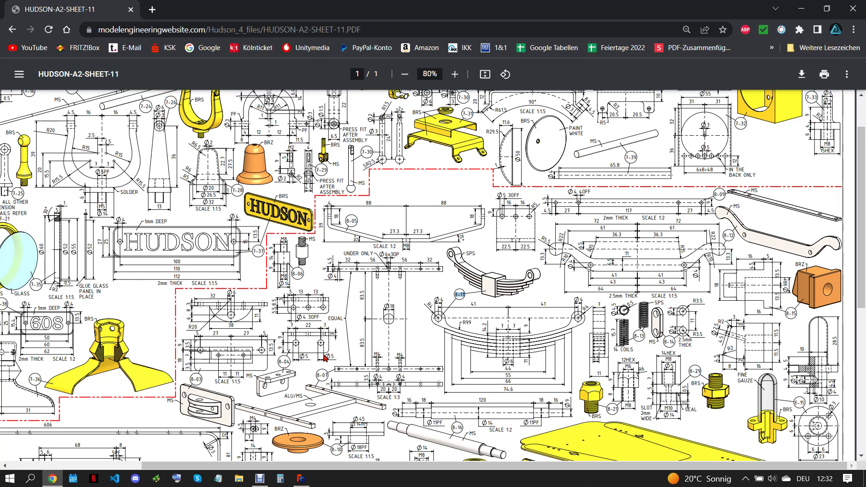
Make the lower ends of the two small inner arcs symmetric about the vertical axis.
click(303, 477)
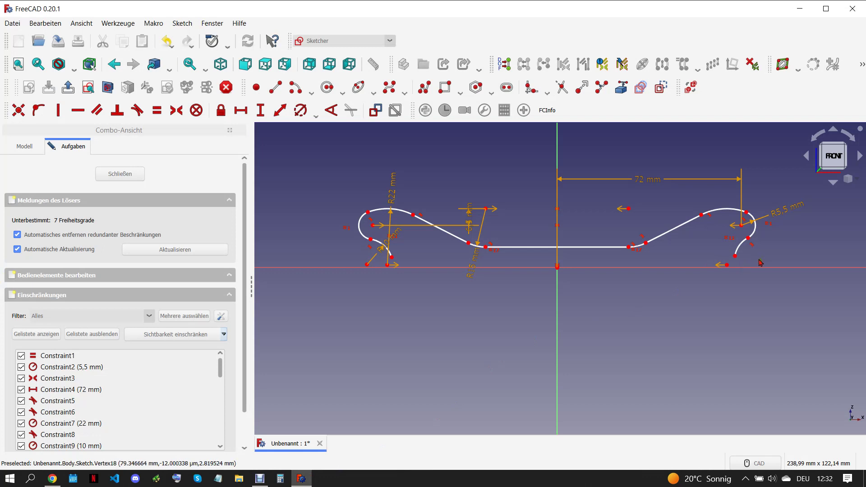
click(366, 265)
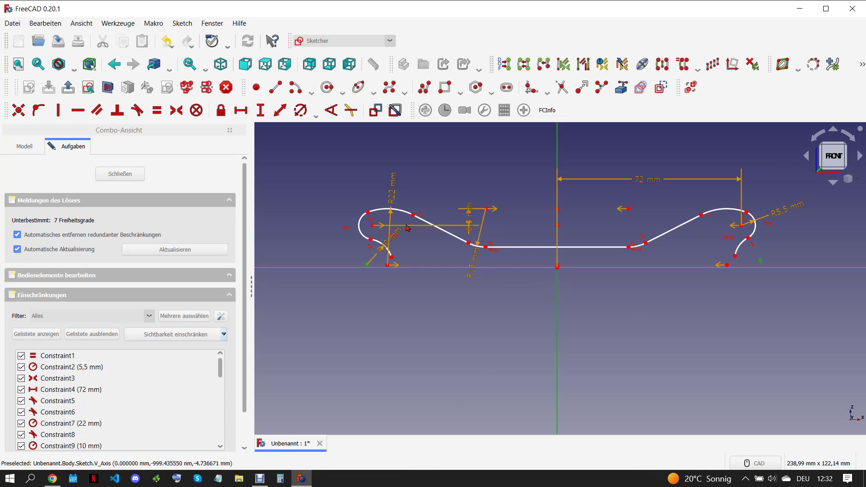
click(176, 110)
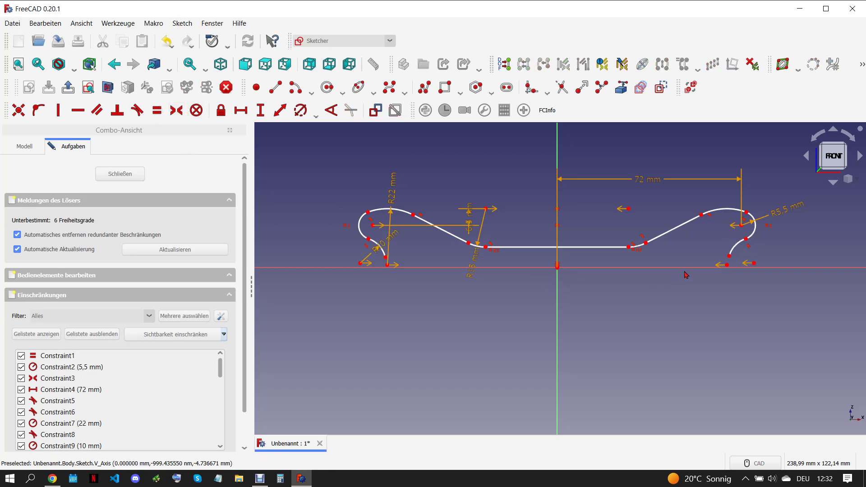
Set the right arc end 64 mm horizontally from the vertical axis.
click(754, 264)
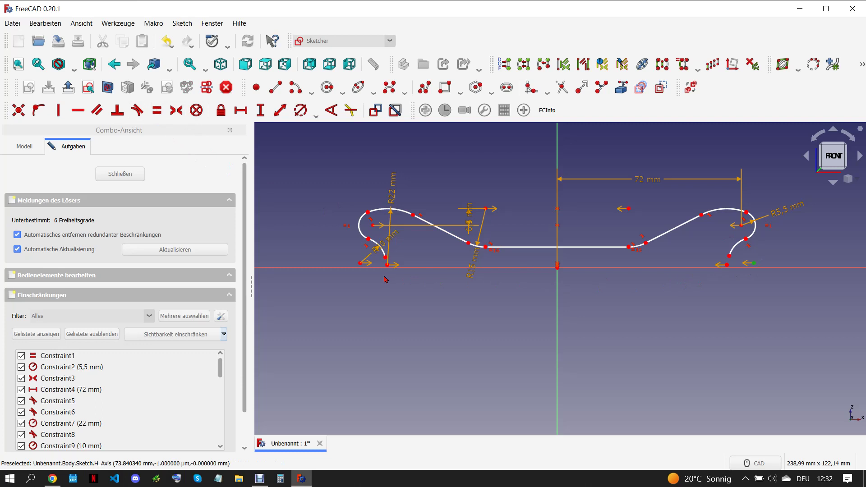
click(282, 112)
text(76)
click(306, 175)
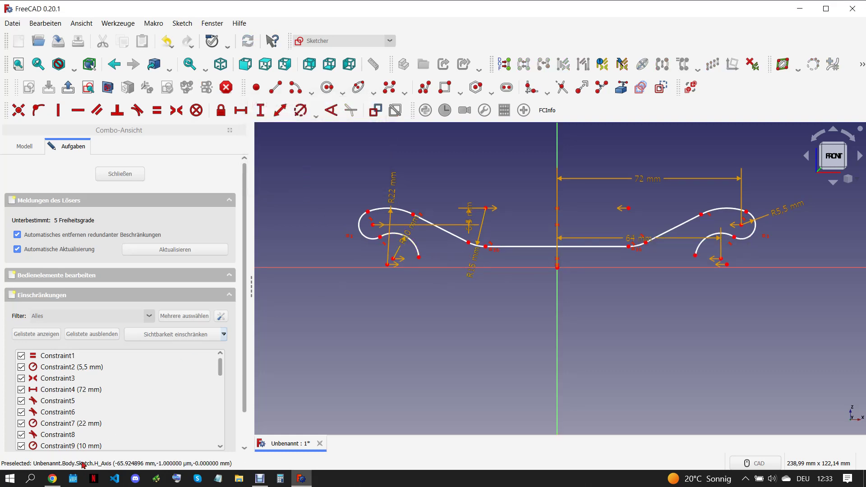
Add a 13,3 mm vertical distance from the horizontal axis to an arc end point.
click(52, 478)
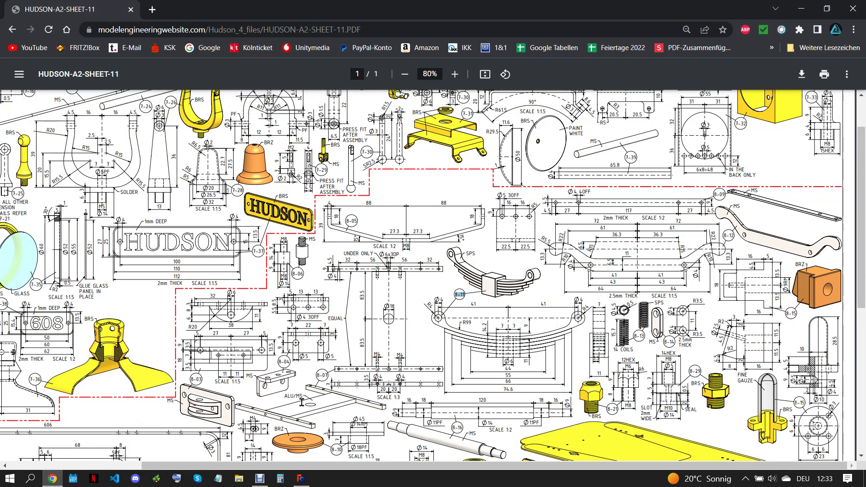
click(301, 478)
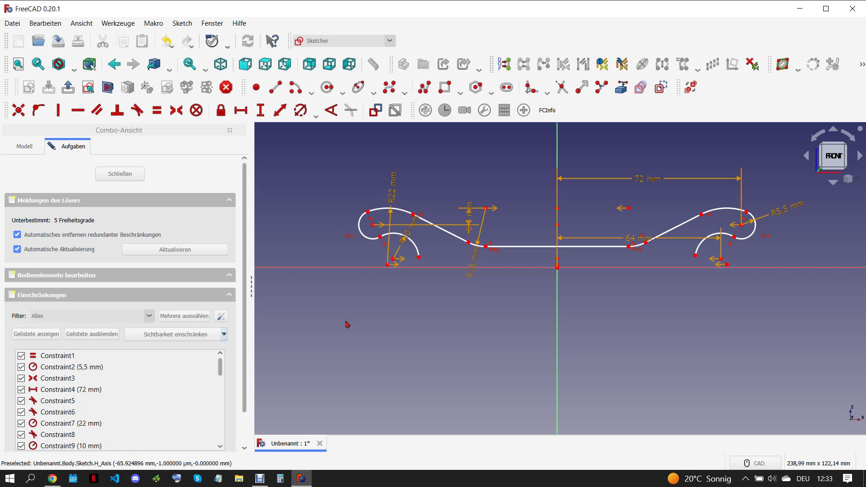
click(372, 224)
click(389, 268)
click(260, 110)
text(13,3)
click(315, 169)
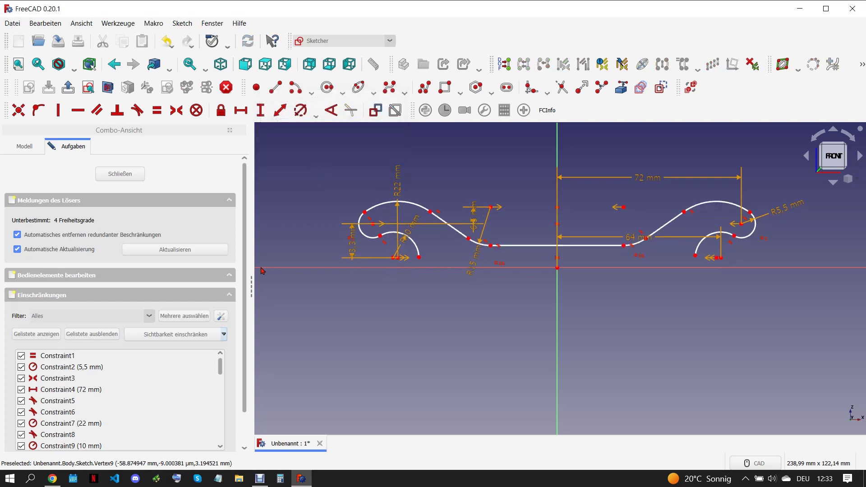
Undo the 13,3 mm height dimension and cancel a second height dimension on the left arc point.
click(52, 478)
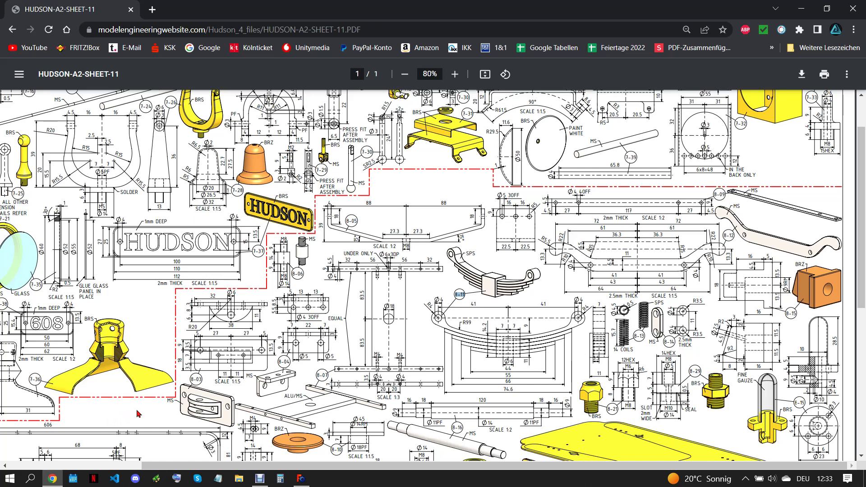
click(301, 478)
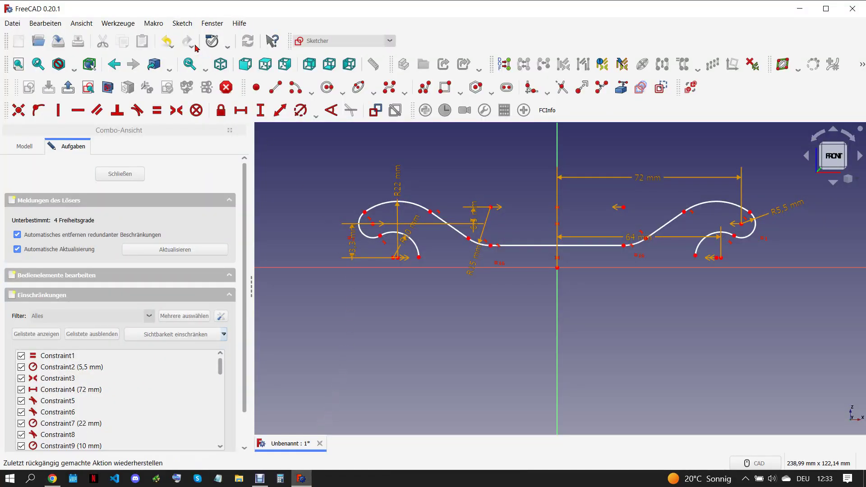
click(174, 45)
click(189, 58)
scroll(365, 258, up, 2)
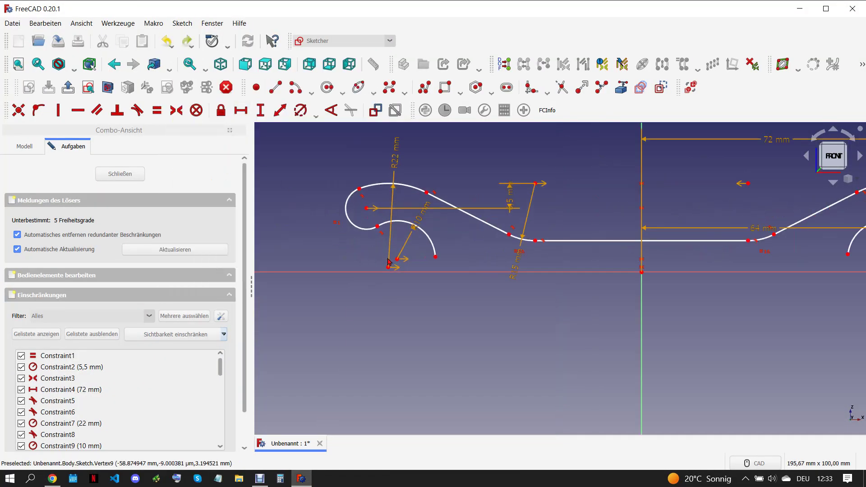
click(367, 208)
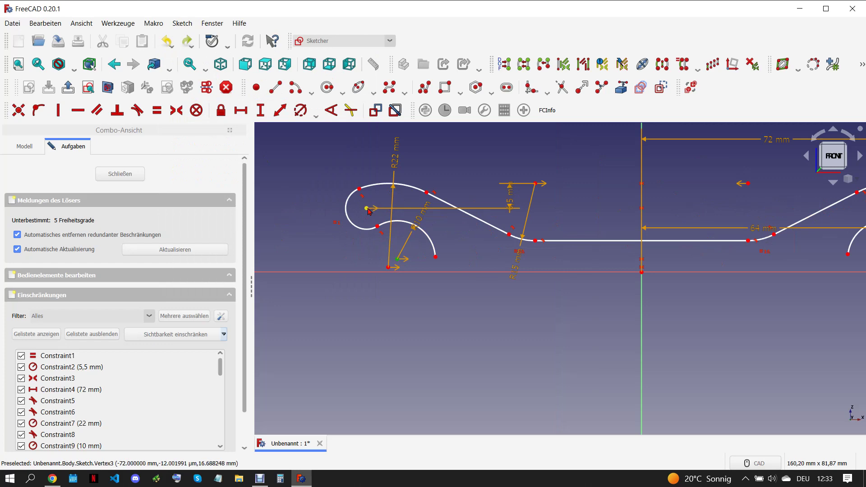
click(260, 110)
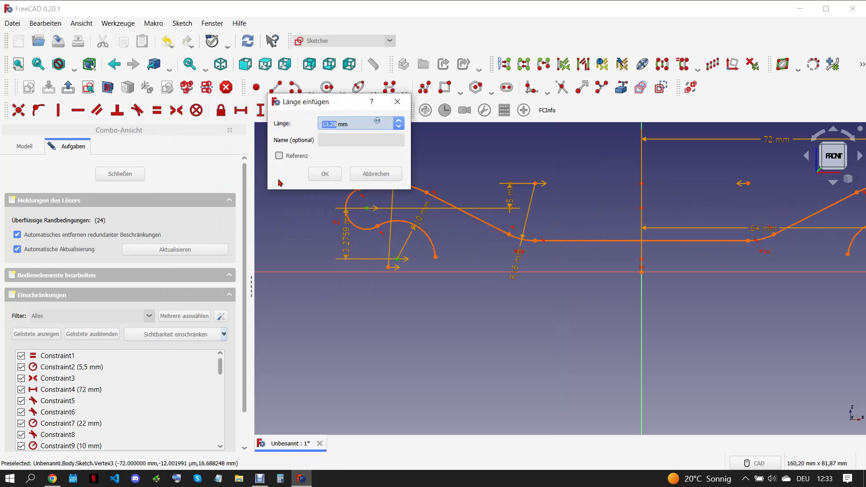
click(397, 101)
scroll(420, 256, down, 2)
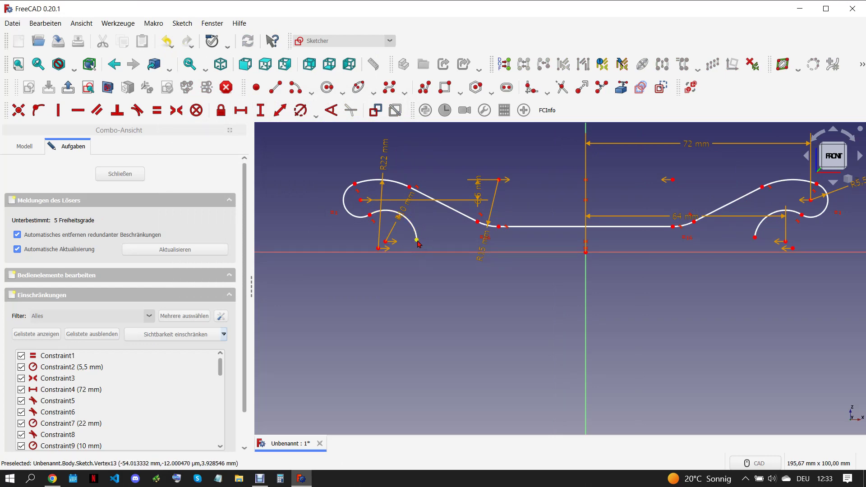
click(275, 87)
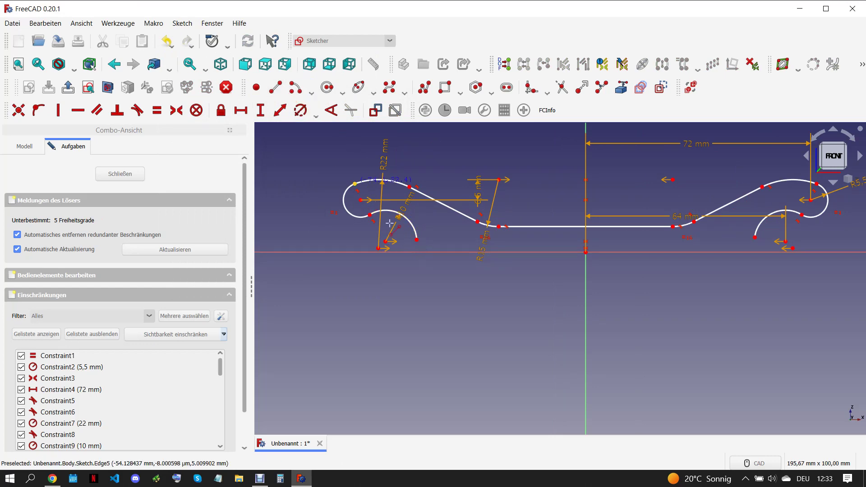
Draw two angled lines down from the arc ends, tangent to the arcs.
click(424, 241)
click(464, 292)
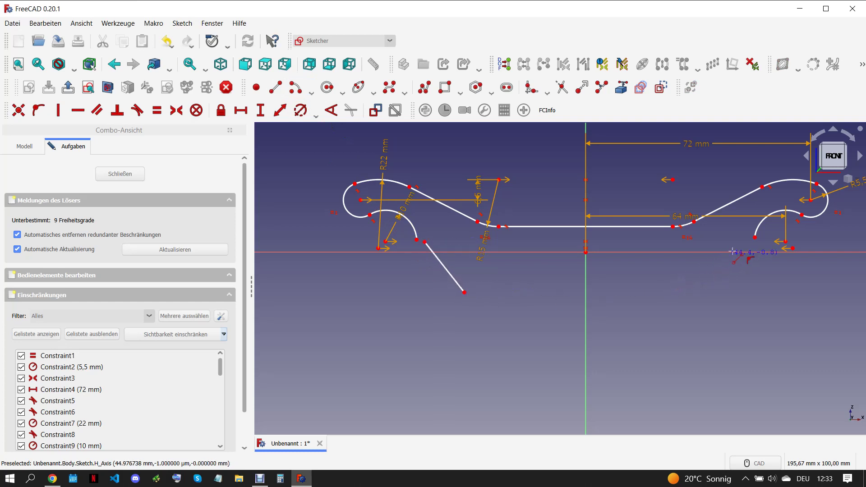
click(744, 241)
click(701, 280)
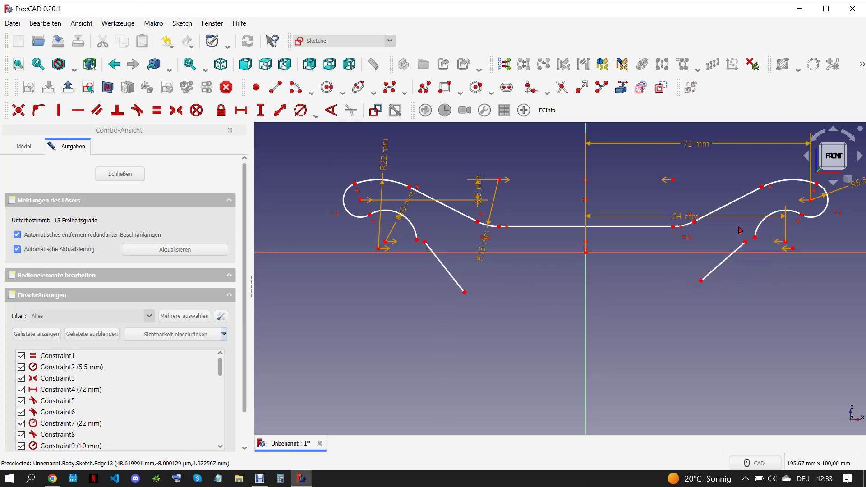
key(t)
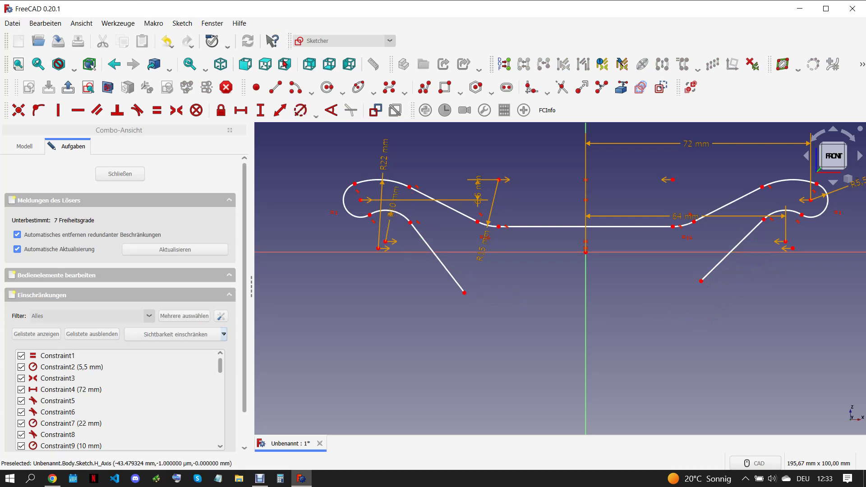
Add lower-left and lower-right corner arcs tangent to the angled lines.
click(295, 88)
click(494, 259)
click(467, 279)
click(502, 292)
click(663, 264)
click(695, 284)
click(665, 295)
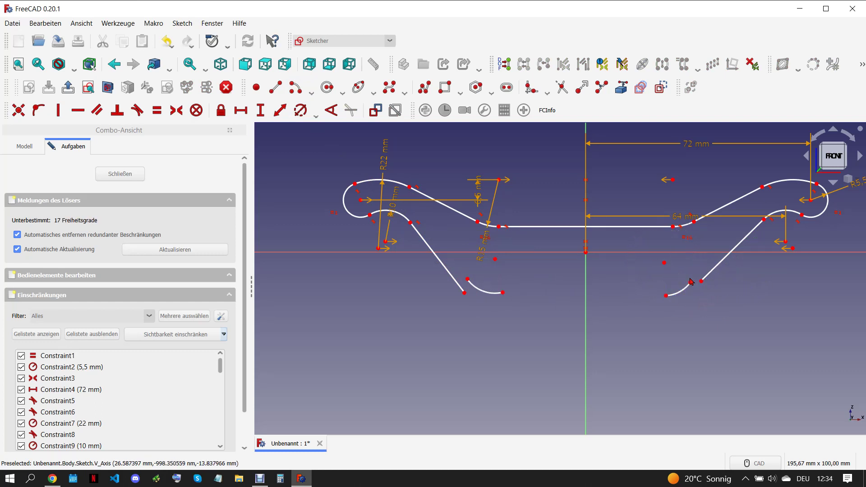
key(t)
click(467, 280)
click(464, 292)
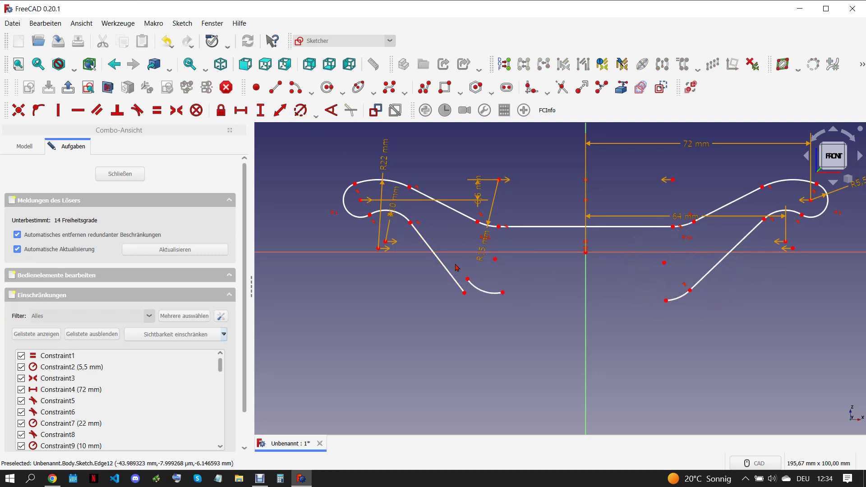
click(275, 87)
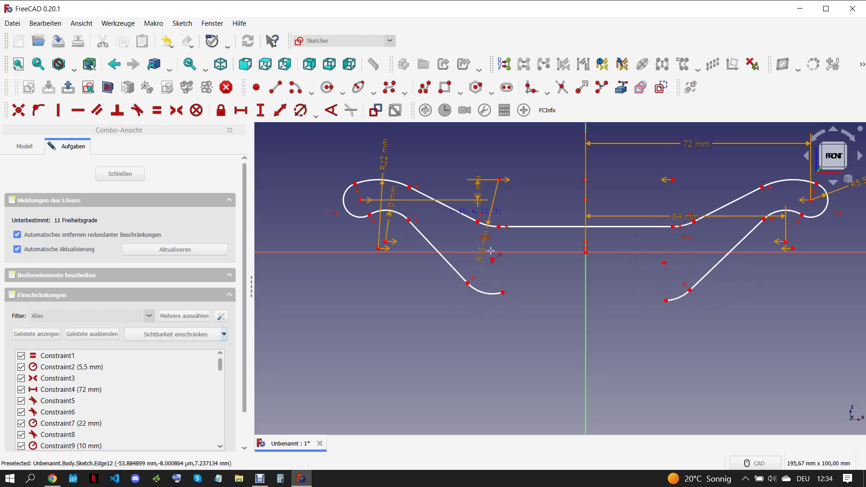
Draw a horizontal bottom line tangent to both corner arcs, then view the HUDSON PDF.
click(511, 293)
click(654, 293)
click(665, 300)
key(t)
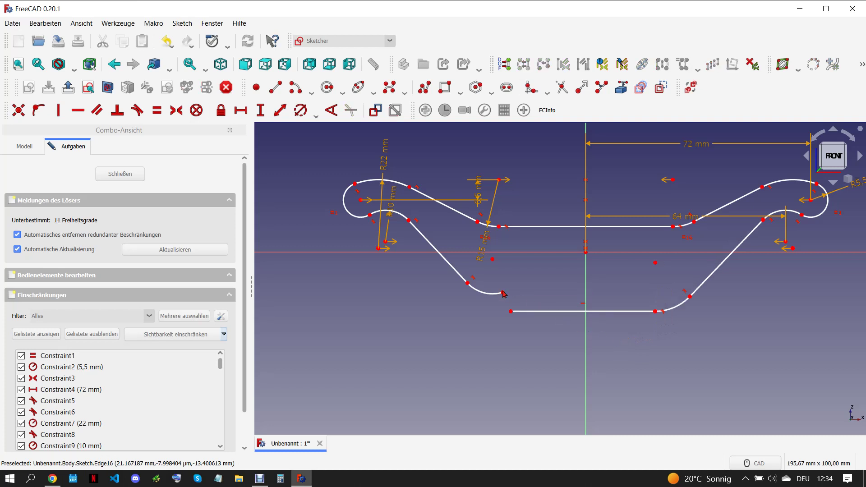
click(511, 311)
key(t)
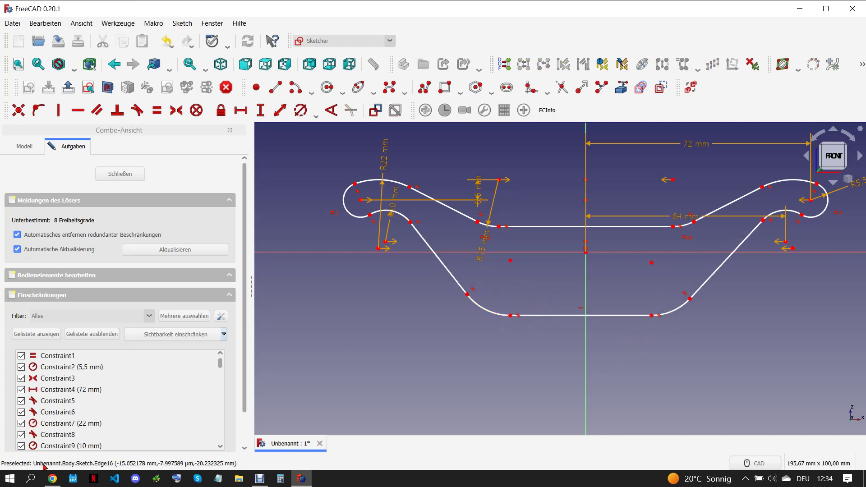
click(53, 478)
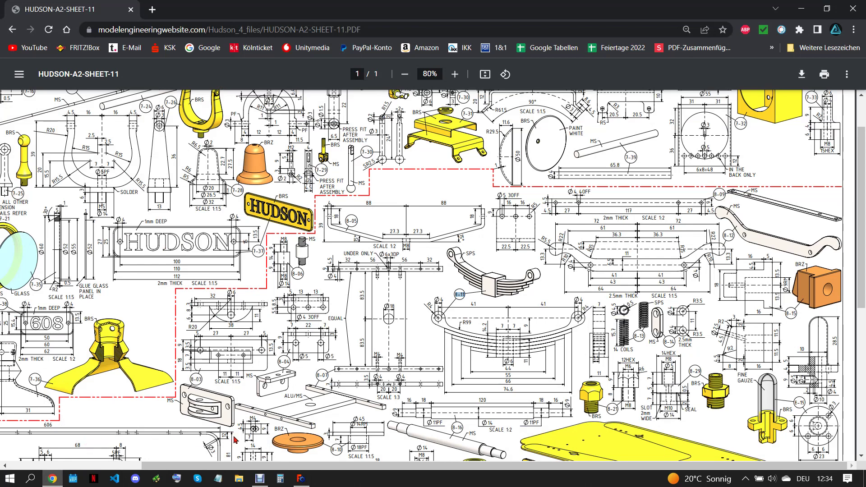
Place a point at the intersection of the bottom line and the left slanted edge.
click(301, 478)
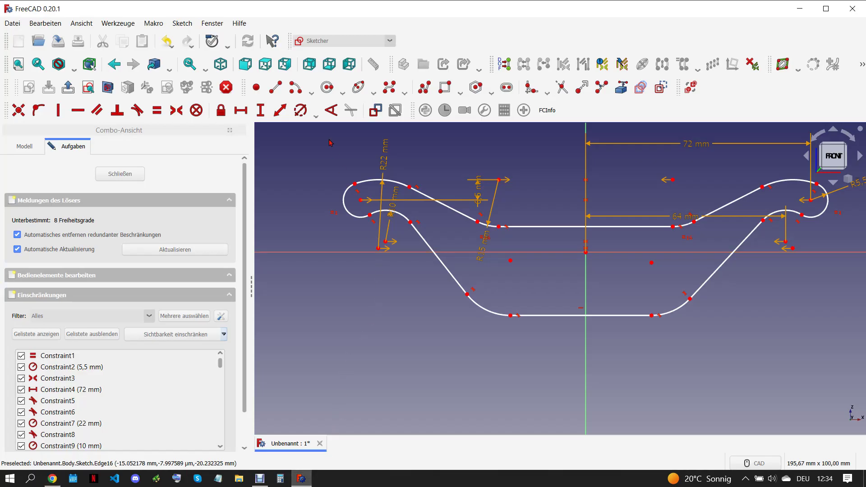
click(256, 87)
click(479, 315)
click(478, 314)
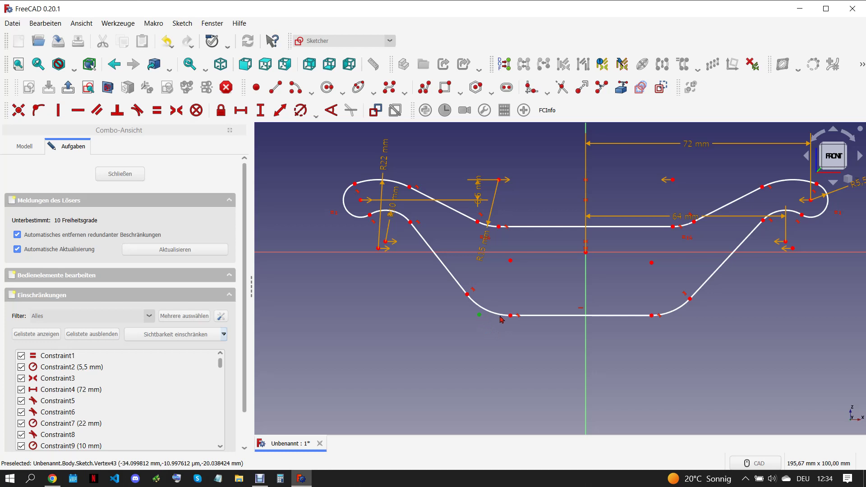
click(533, 316)
click(465, 288)
click(39, 110)
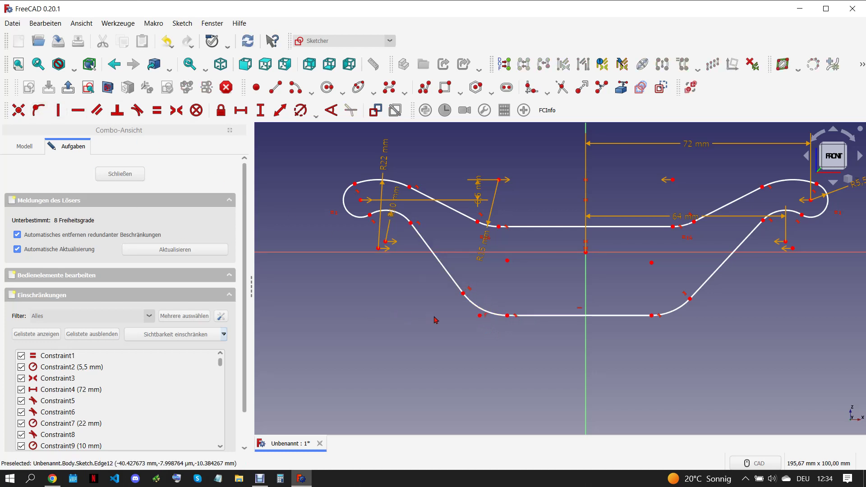
Set the corner point 45 mm horizontally from the vertical axis.
click(479, 315)
click(241, 111)
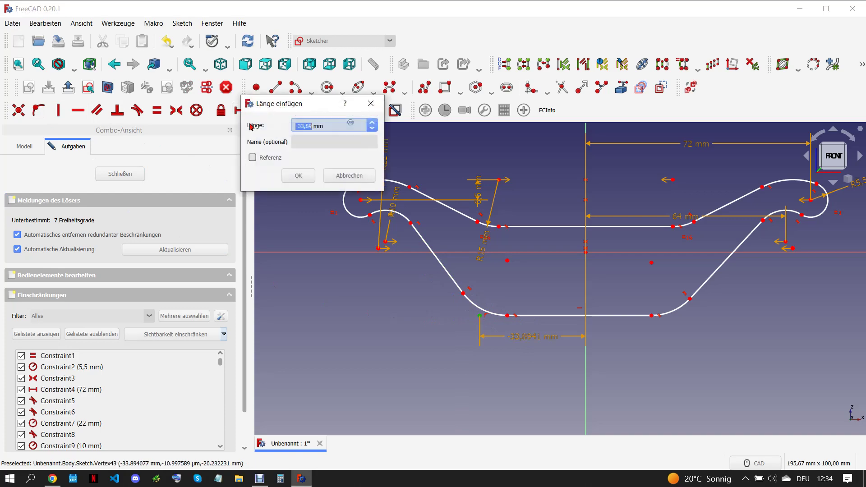
click(52, 477)
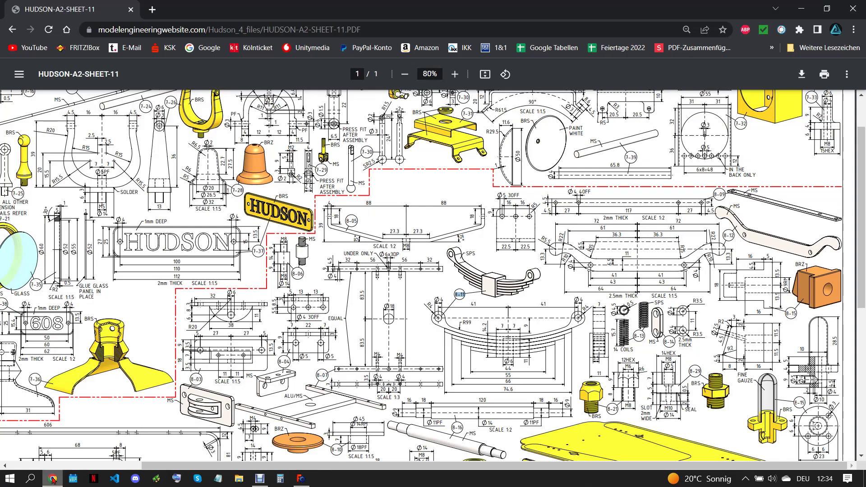
click(302, 480)
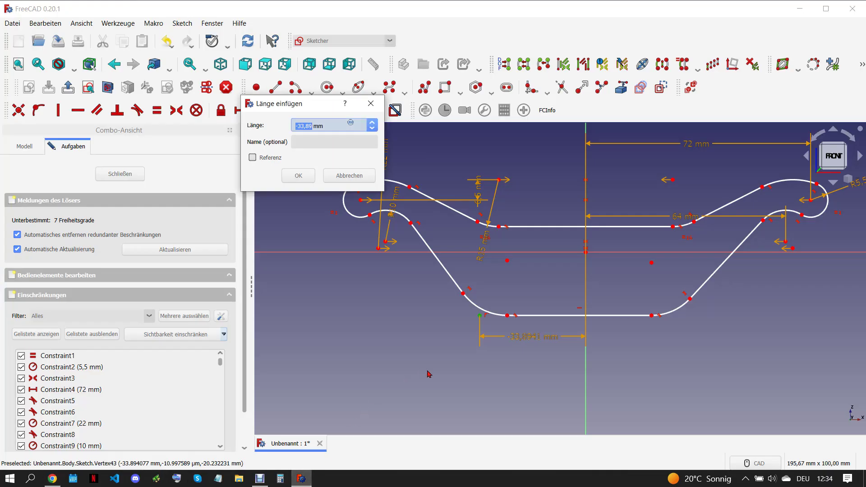
text(-)
text(45)
click(298, 176)
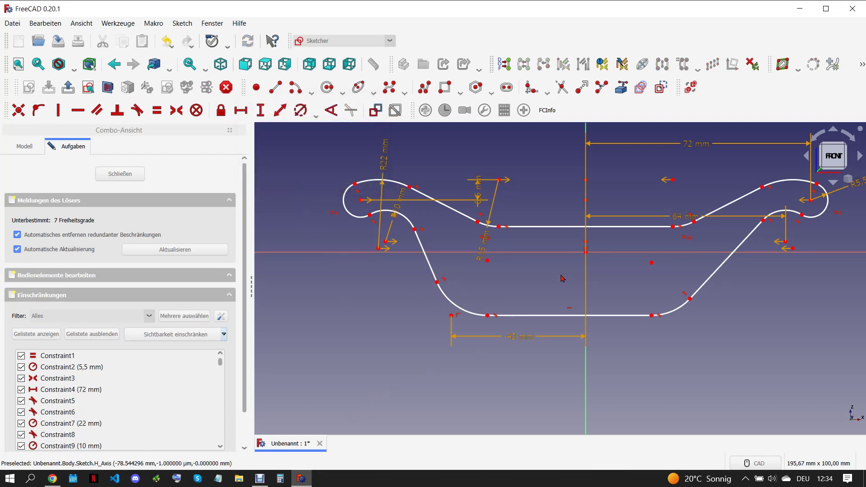
Make the left and right lower points symmetric.
click(487, 260)
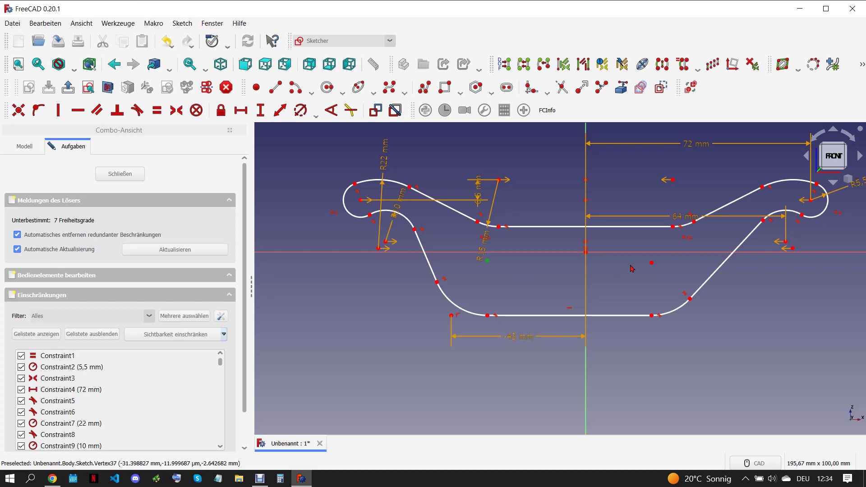
click(651, 264)
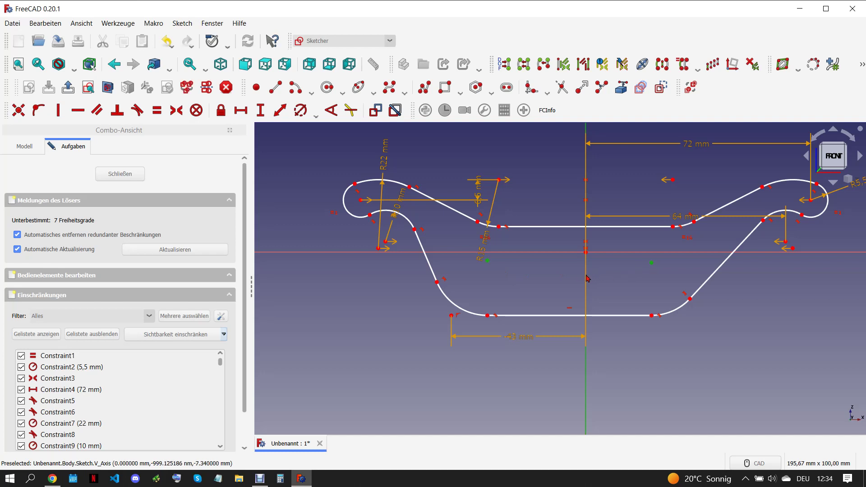
click(174, 111)
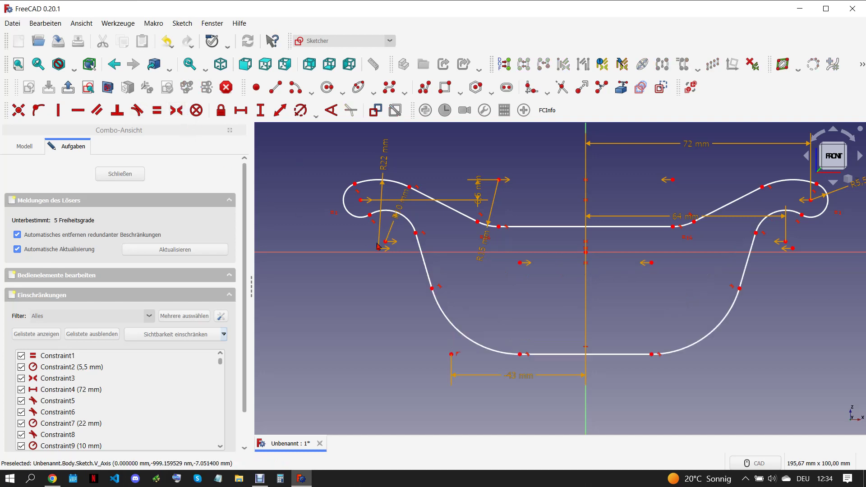
click(53, 478)
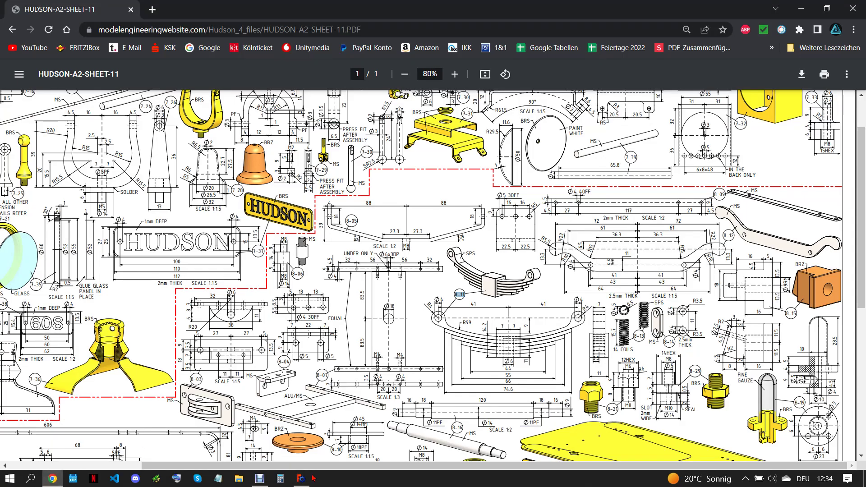
click(301, 478)
Set an 11 mm distance between the lower-left point and the upper line.
click(519, 354)
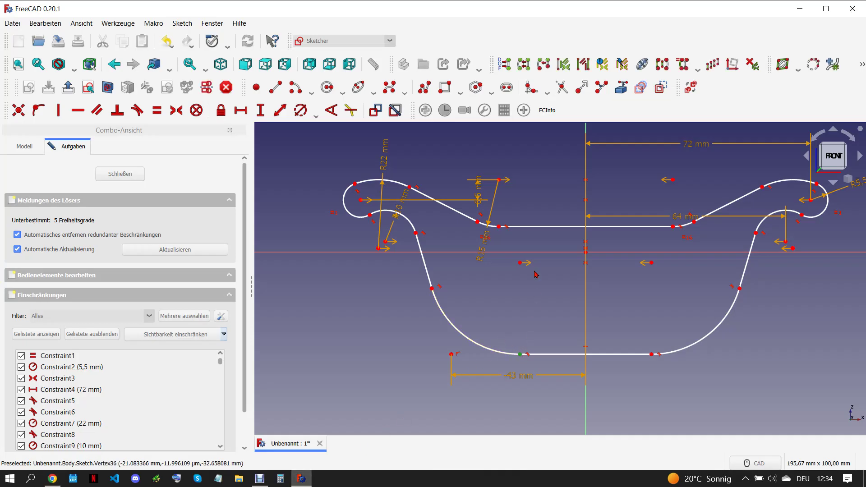
click(531, 229)
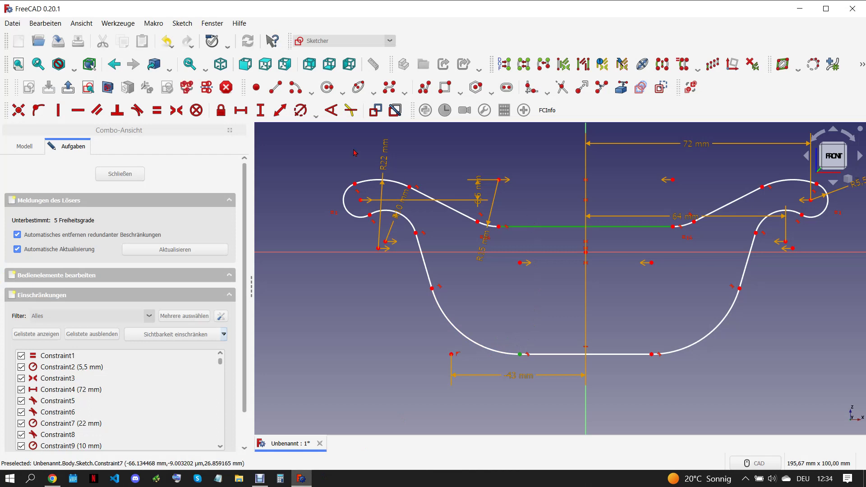
click(280, 110)
text(11)
click(340, 178)
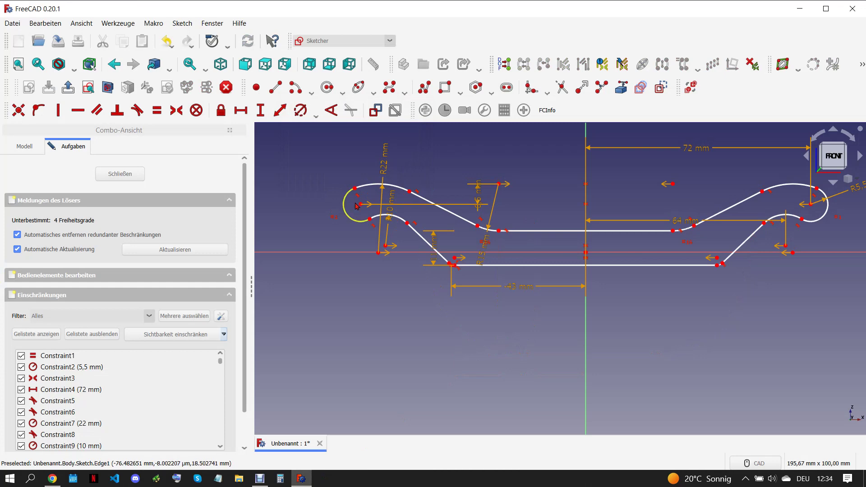
Inspect the corner up close and drag the lower inner lines further down.
scroll(440, 272, up, 2)
scroll(440, 272, up, 2)
scroll(440, 273, up, 1)
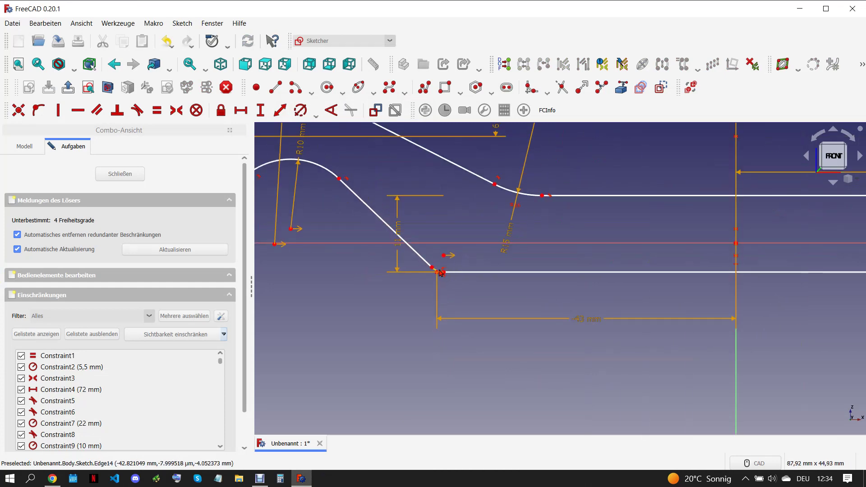
scroll(437, 273, up, 3)
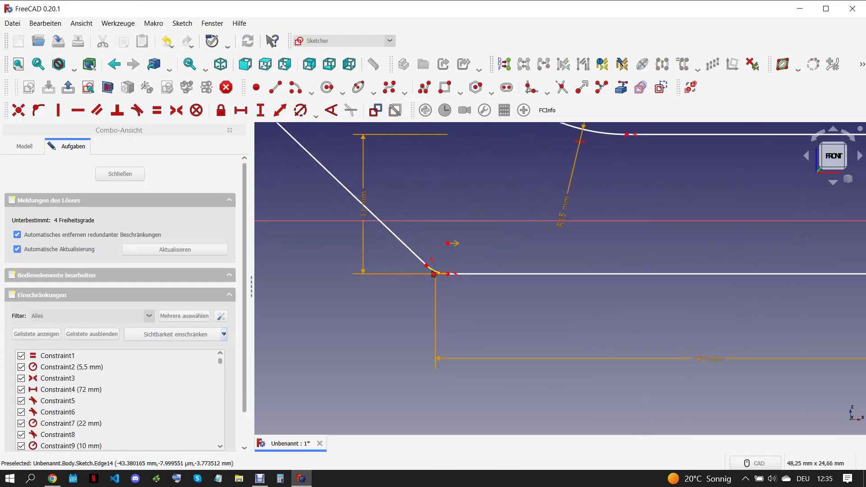
scroll(433, 272, down, 2)
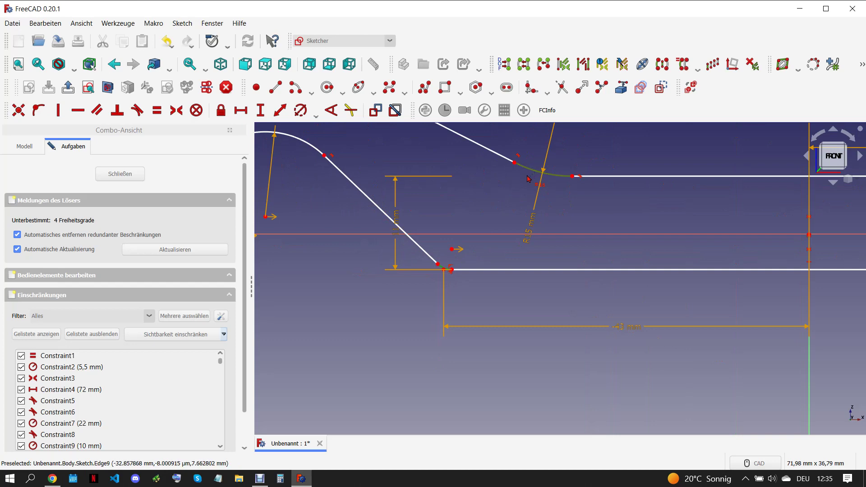
scroll(502, 224, down, 2)
scroll(500, 288, down, 3)
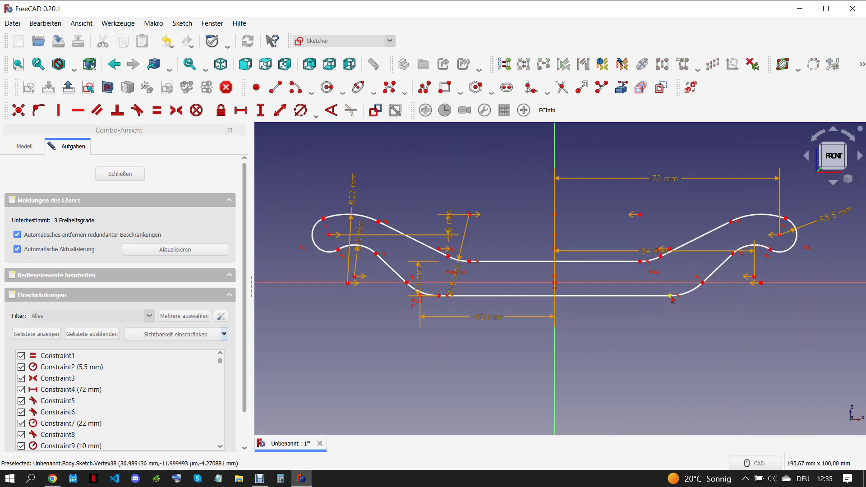
drag(671, 302, 671, 308)
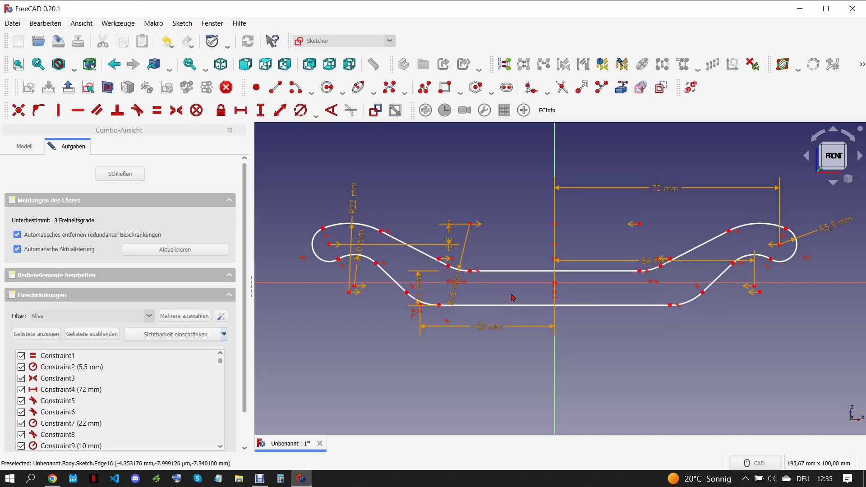
Move the R15 mm and 6.5 mm dimension labels clear of the geometry.
scroll(512, 296, up, 1)
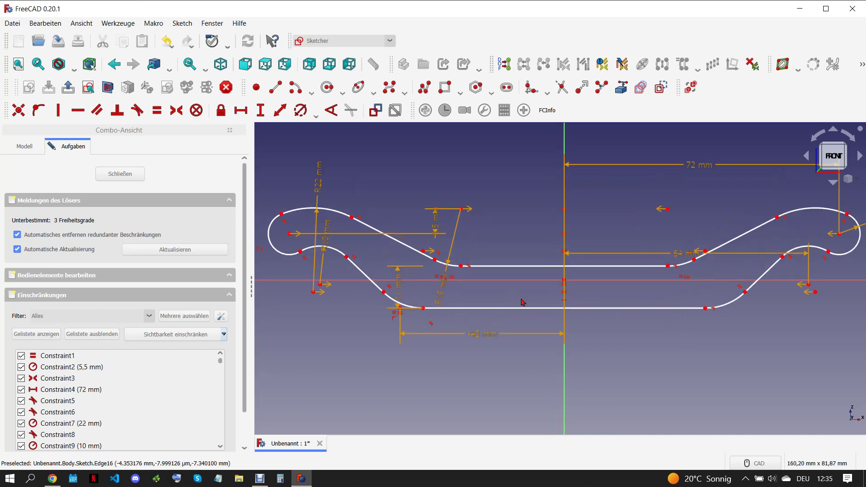
drag(453, 302, 466, 249)
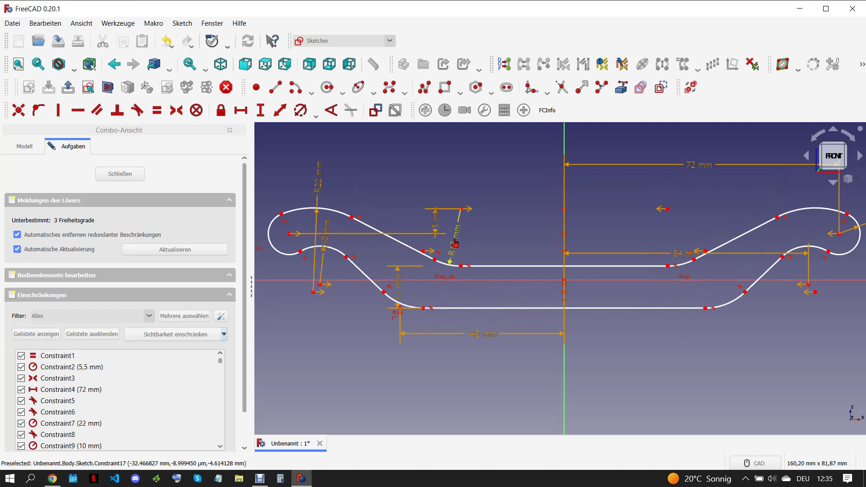
drag(435, 226, 420, 257)
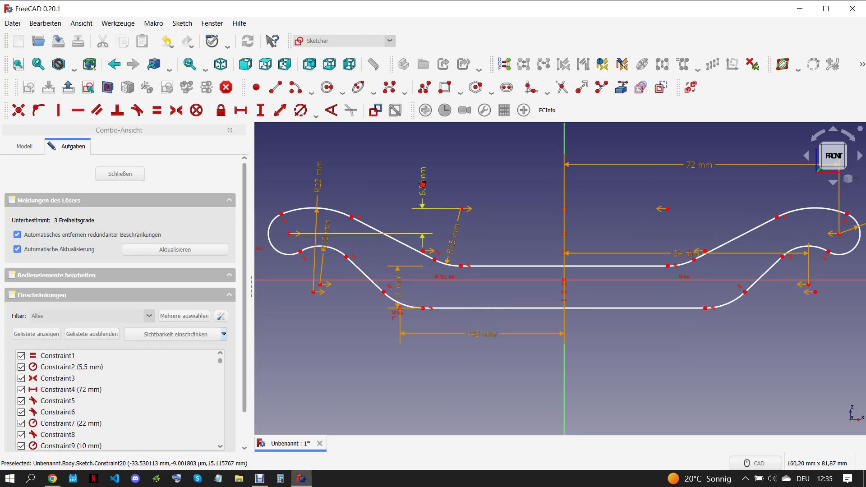
scroll(514, 301, down, 1)
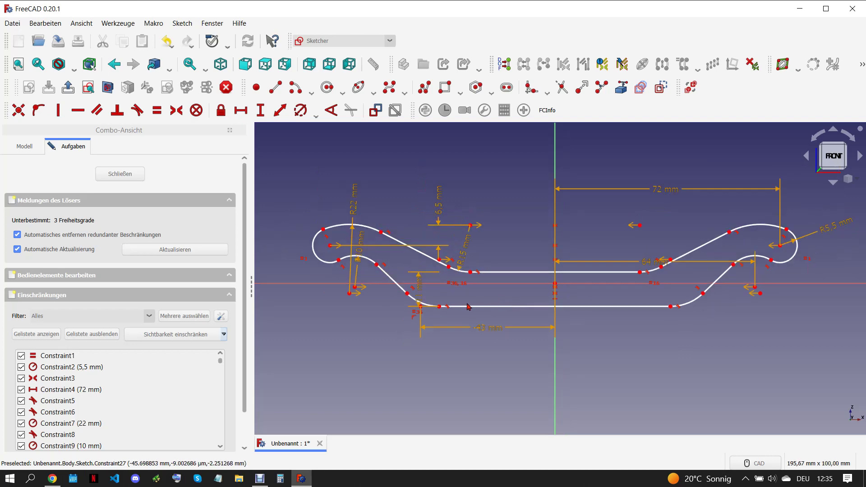
Constrain the right-half point 36,3 mm horizontally from the vertical axis, checking the PDF.
click(53, 479)
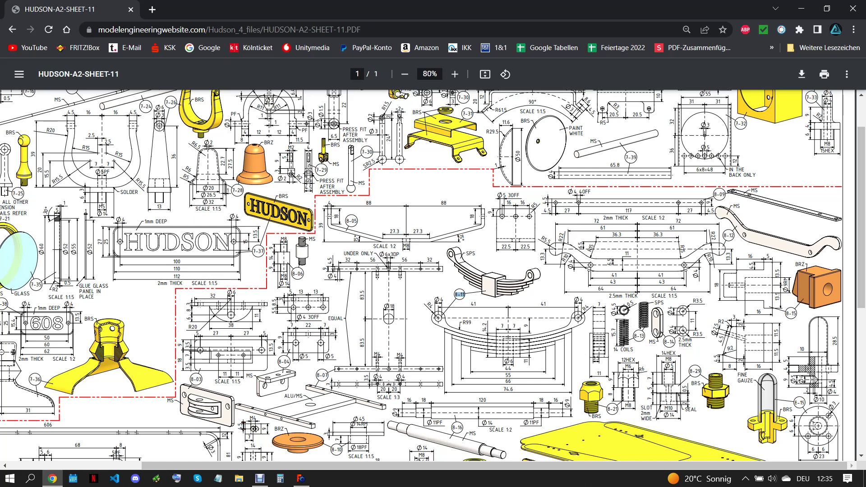
click(301, 478)
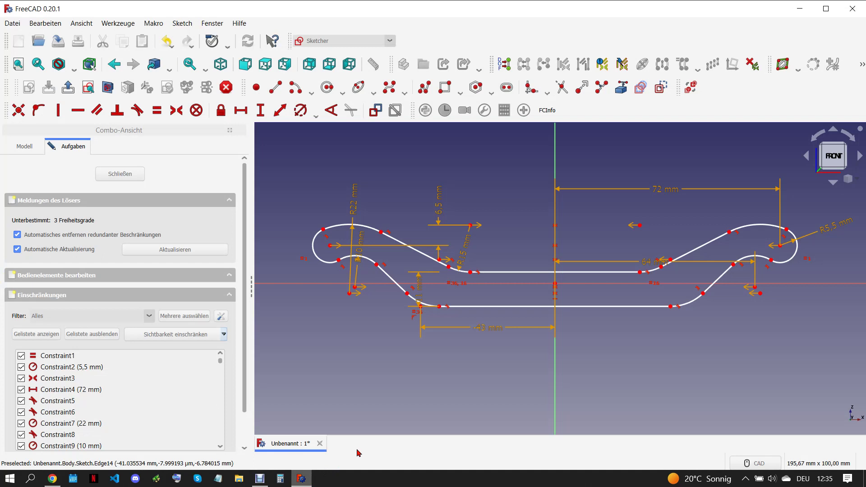
click(639, 225)
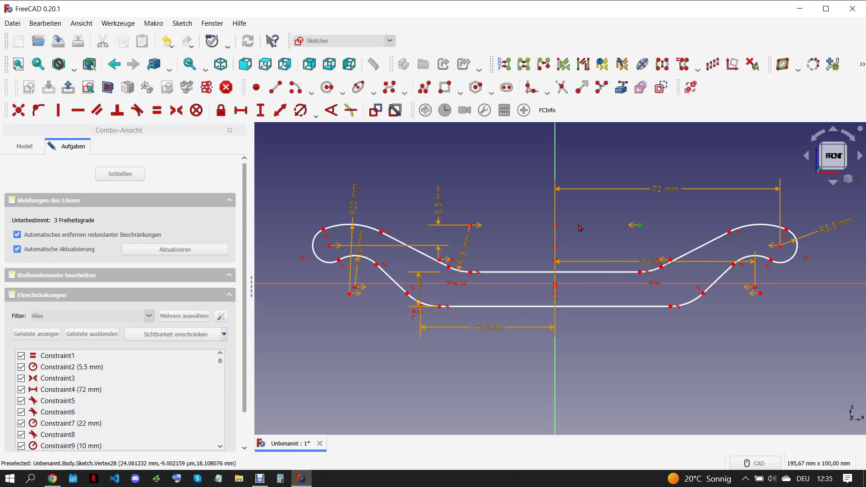
click(242, 112)
text(36,3)
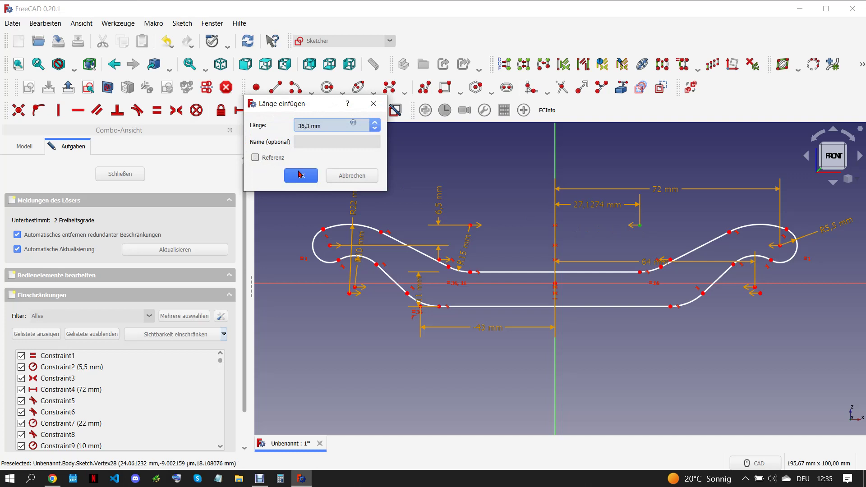
click(301, 176)
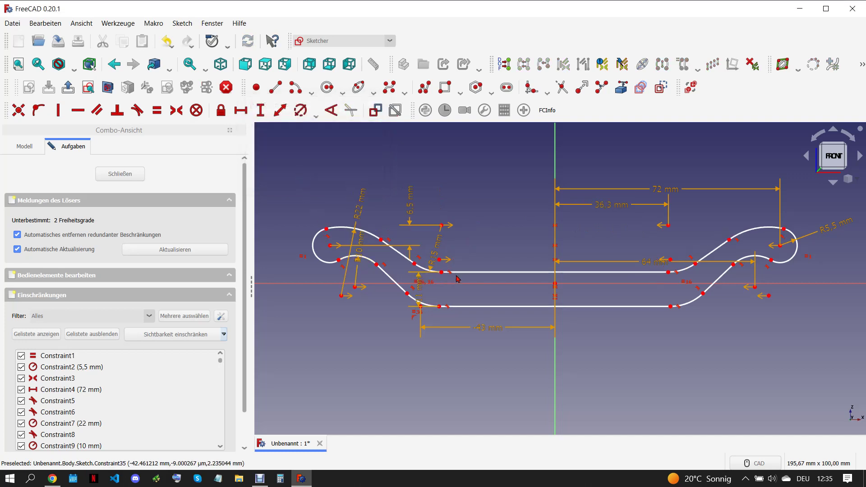
scroll(461, 276, up, 1)
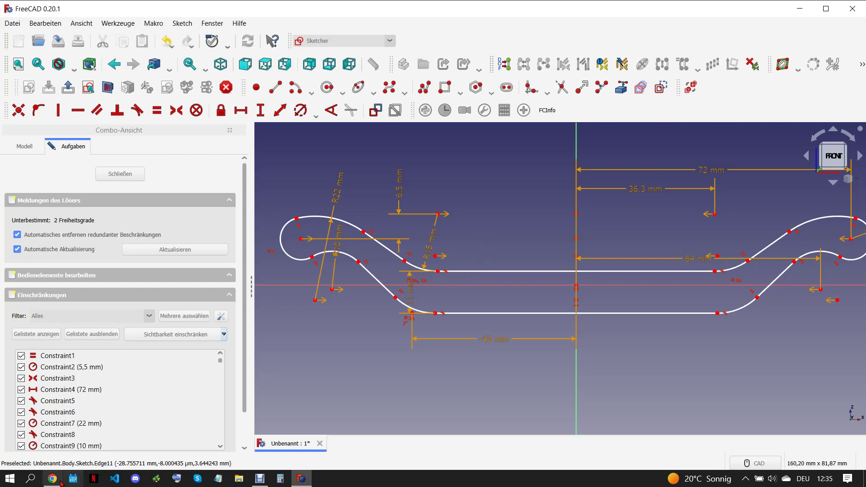
click(53, 478)
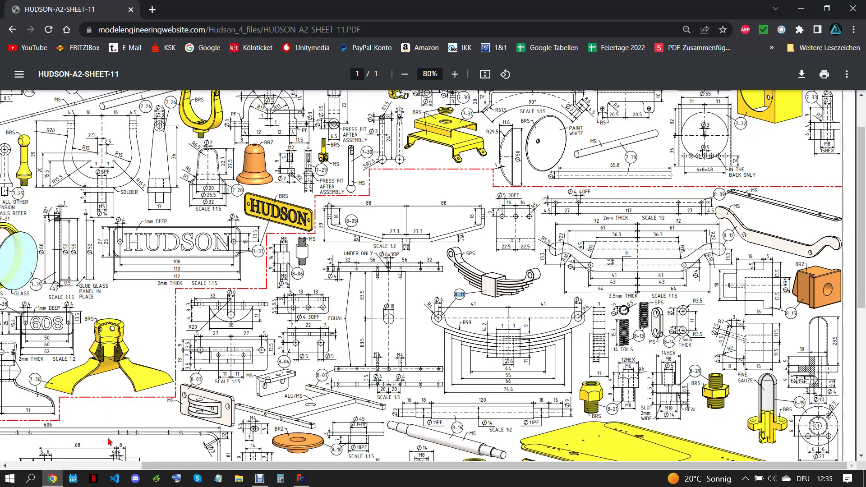
click(301, 478)
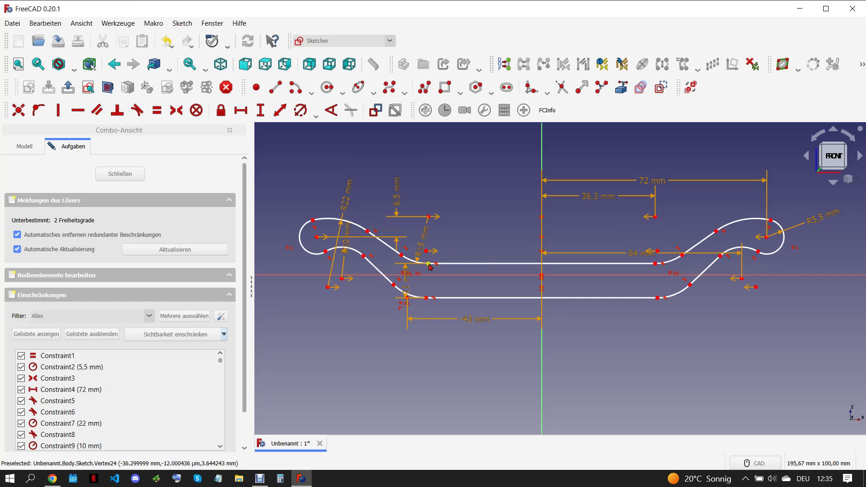
Set the inner lower-left arc endpoint 6,5 mm from the horizontal axis.
click(429, 265)
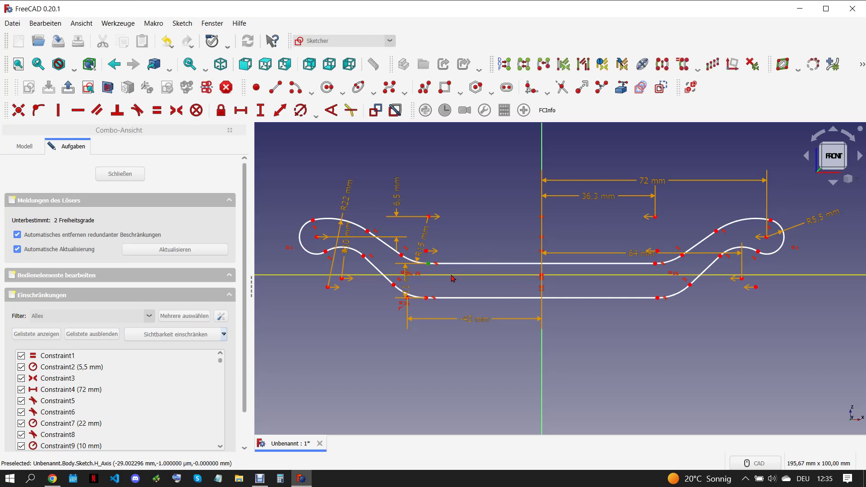
click(452, 278)
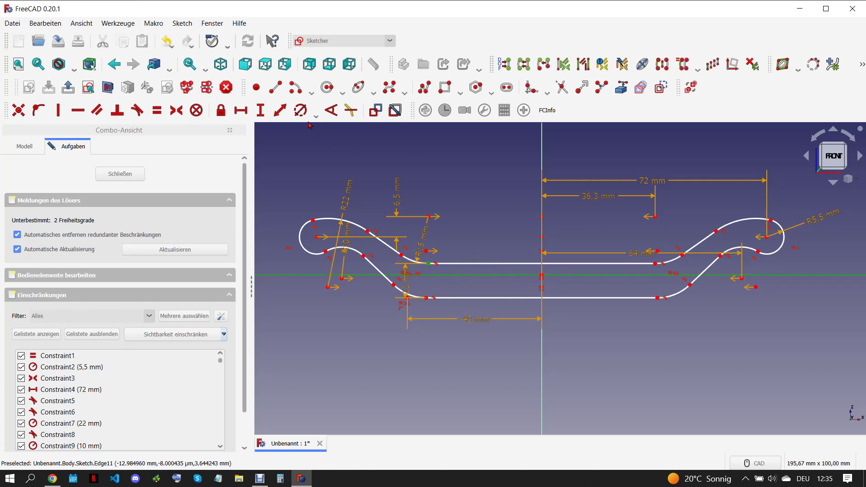
click(279, 111)
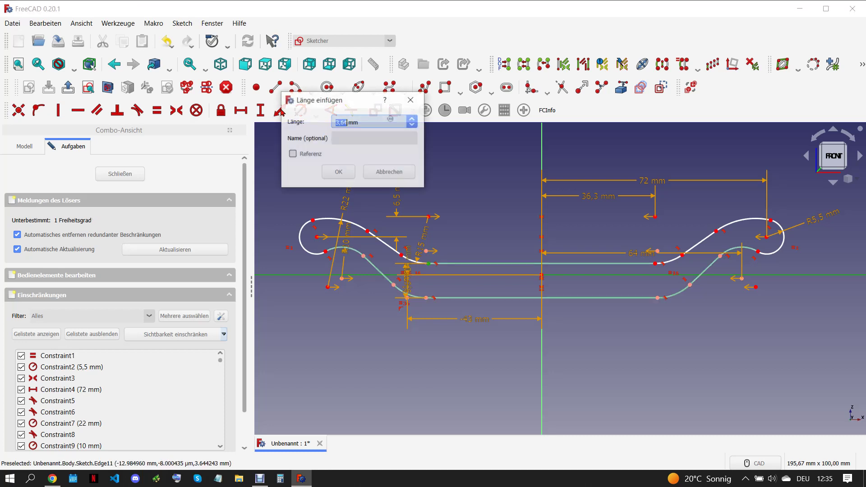
text(6,5)
click(348, 176)
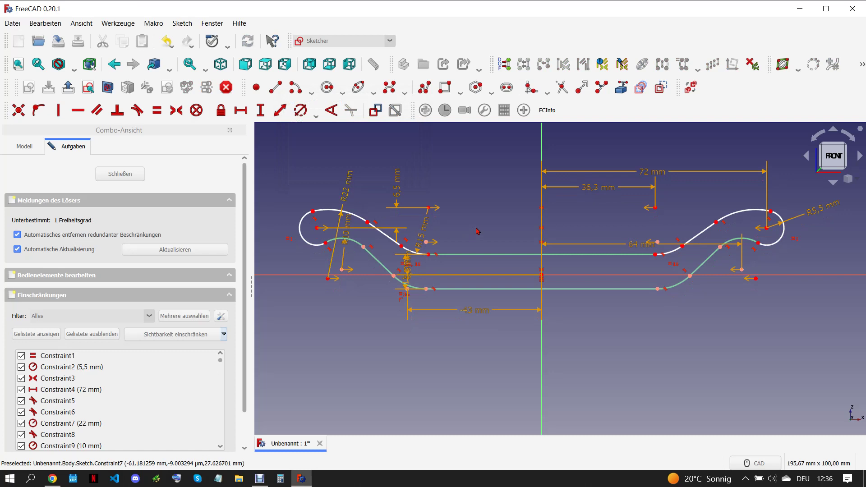
Make the left arc's top point vertical with its centre and hide all constraints.
click(312, 211)
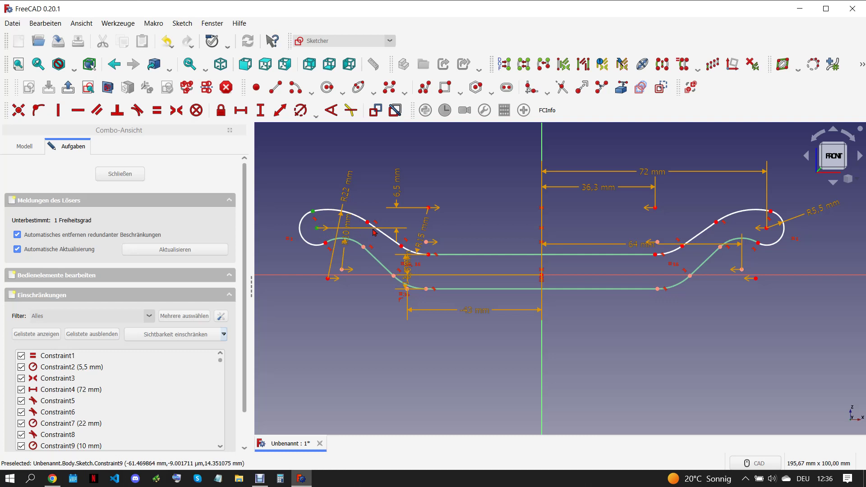
key(v)
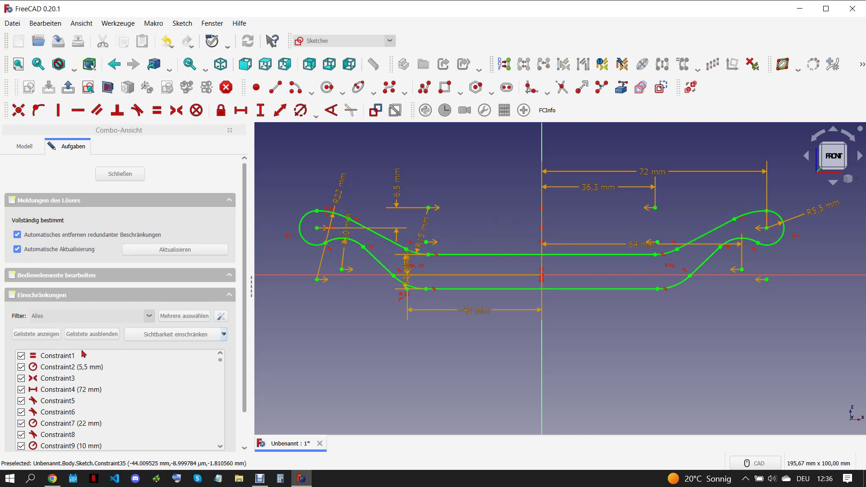
click(92, 334)
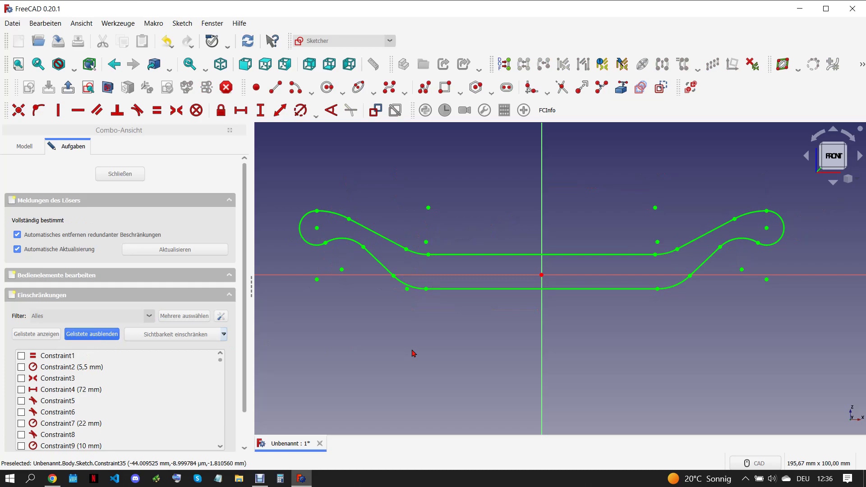
click(53, 478)
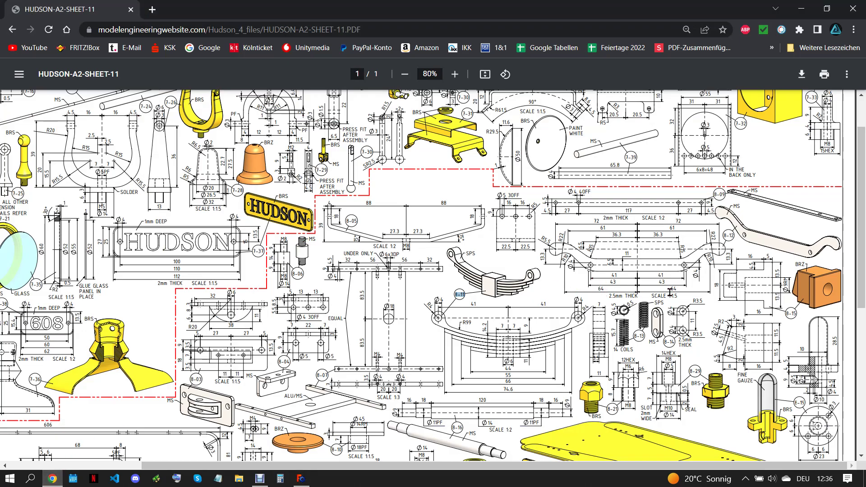
Draw two small circles on the X-axis, symmetric about the origin.
click(301, 478)
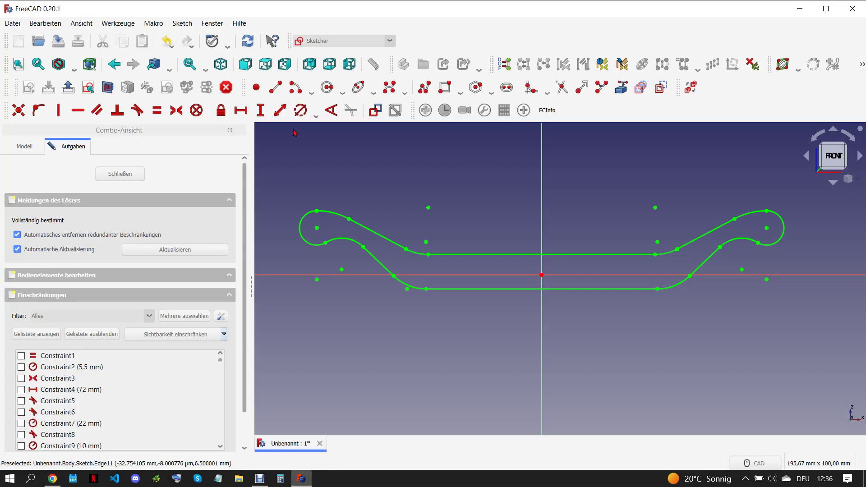
click(327, 89)
click(420, 274)
click(653, 275)
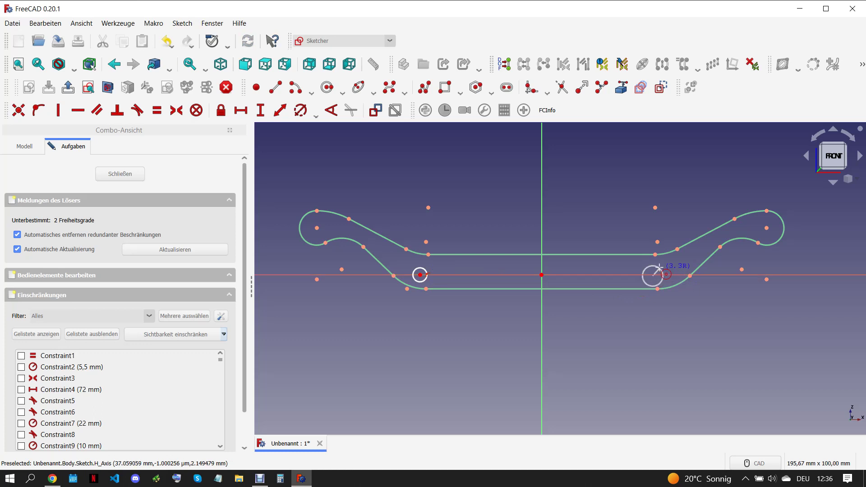
click(653, 275)
click(419, 274)
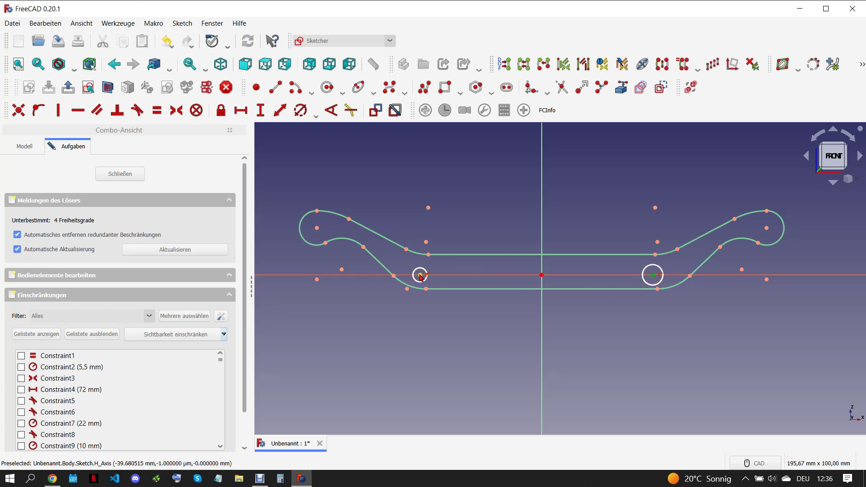
click(542, 275)
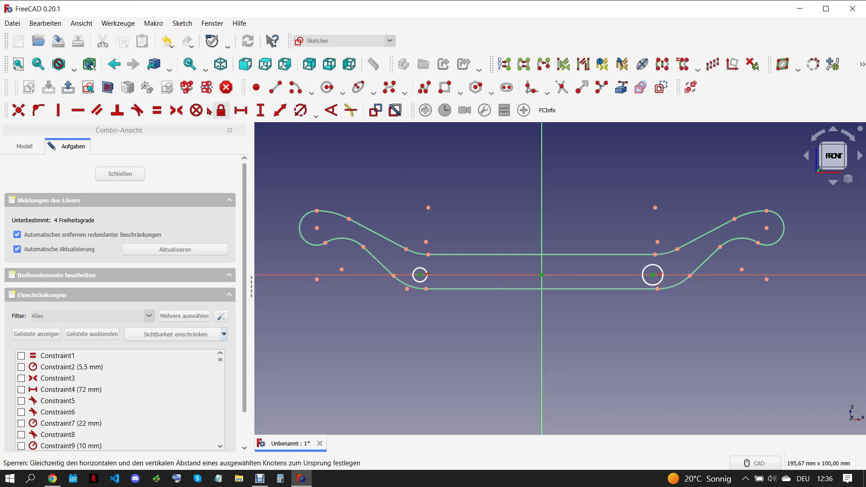
click(176, 110)
Give both circles a 4 mm diameter, 41 mm from the axis, and close the sketch.
click(420, 269)
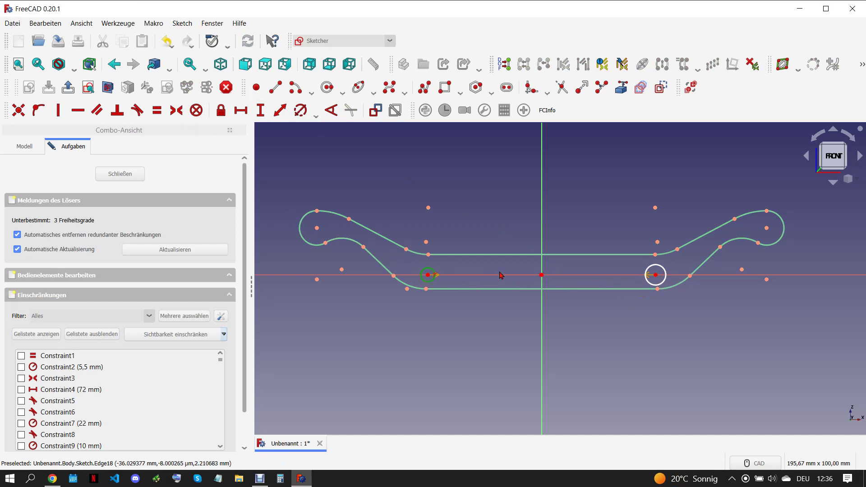
click(647, 268)
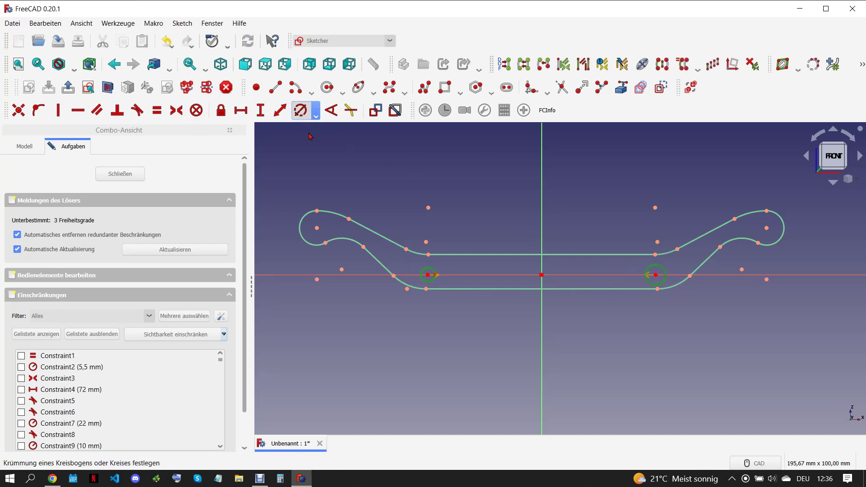
click(300, 110)
text(4)
click(365, 199)
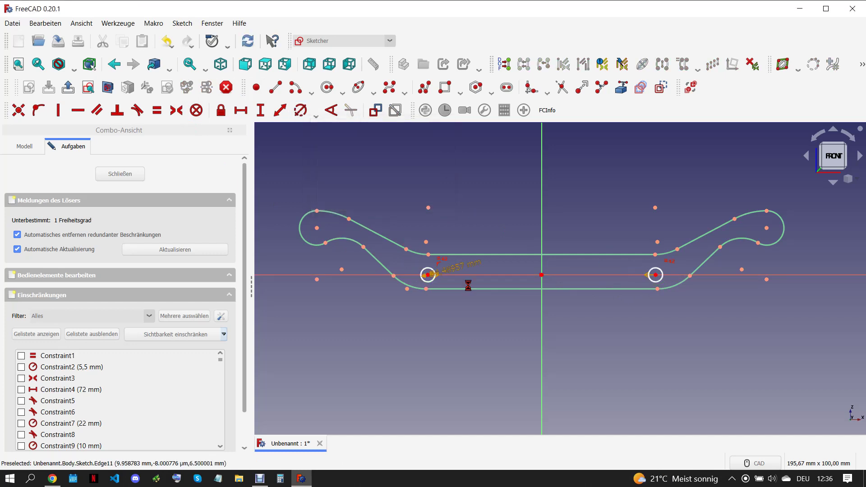
click(241, 110)
text(41)
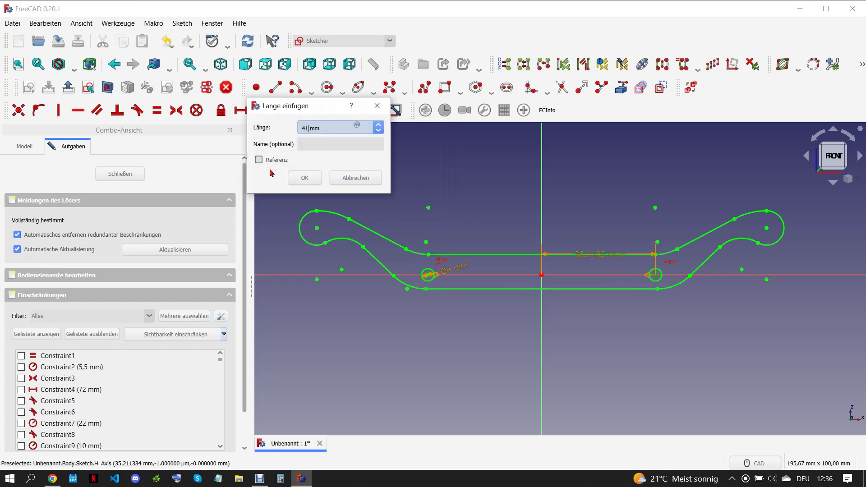
click(313, 182)
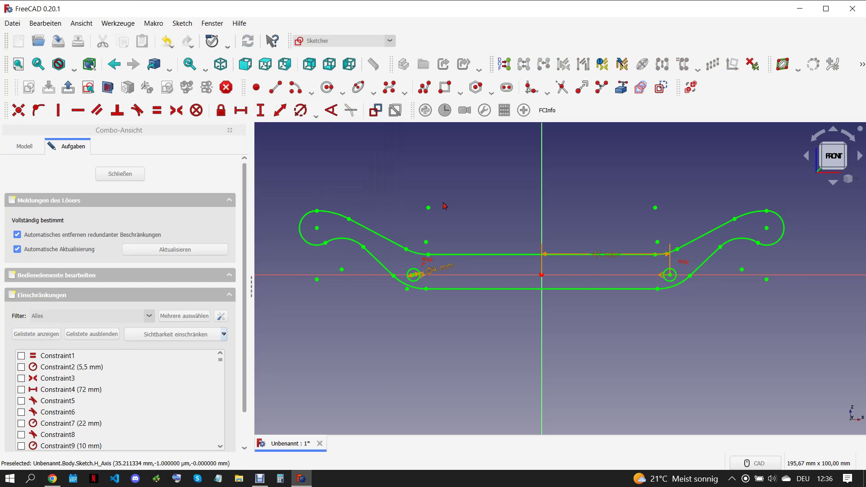
click(131, 174)
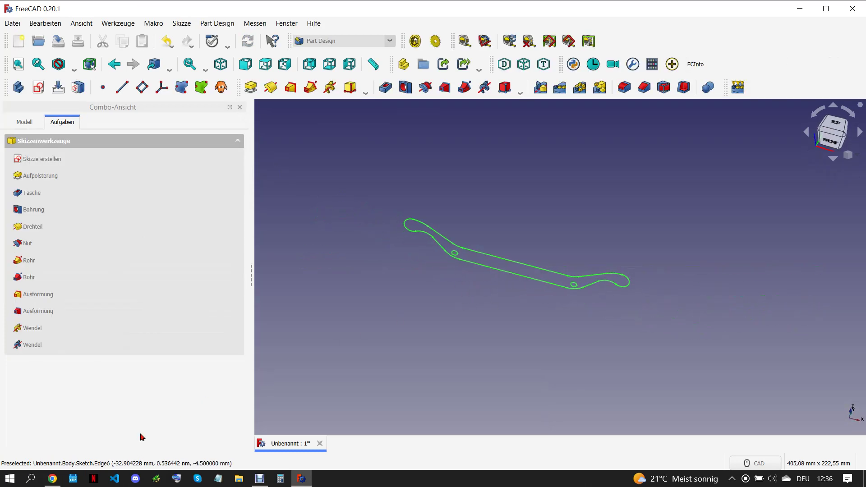
Check the reference PDF, then reopen the Sketch from the model tree for editing.
click(58, 479)
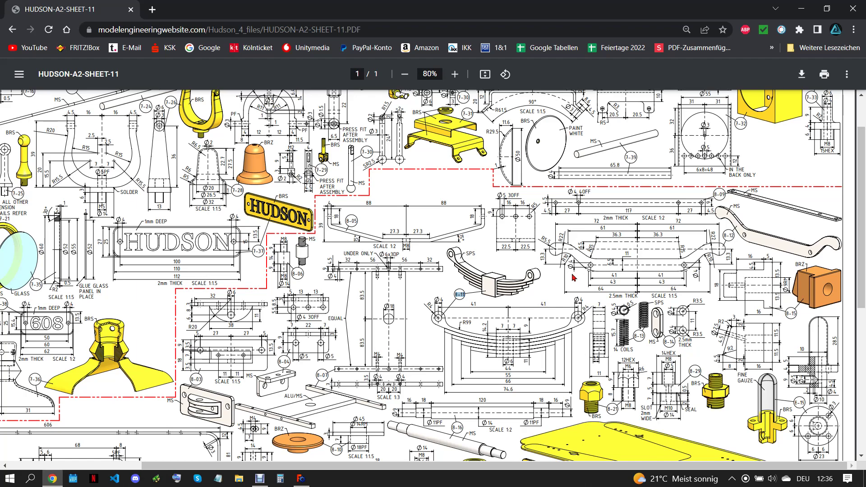
click(301, 479)
click(27, 121)
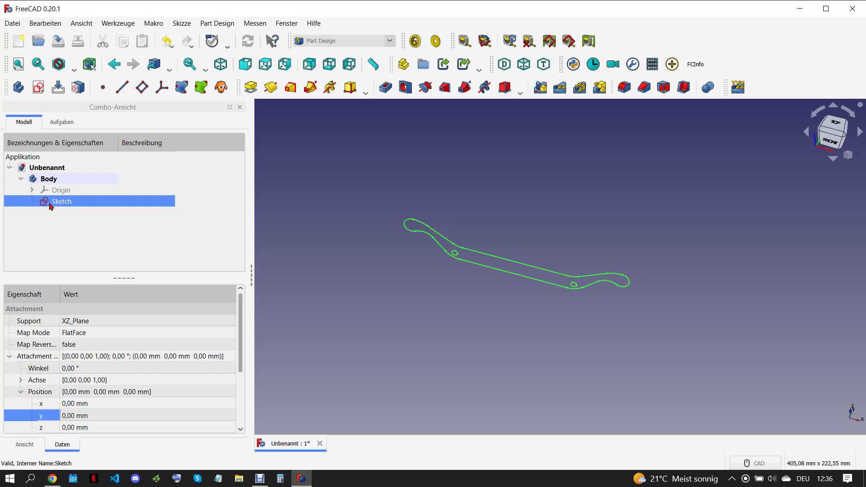
double_click(51, 203)
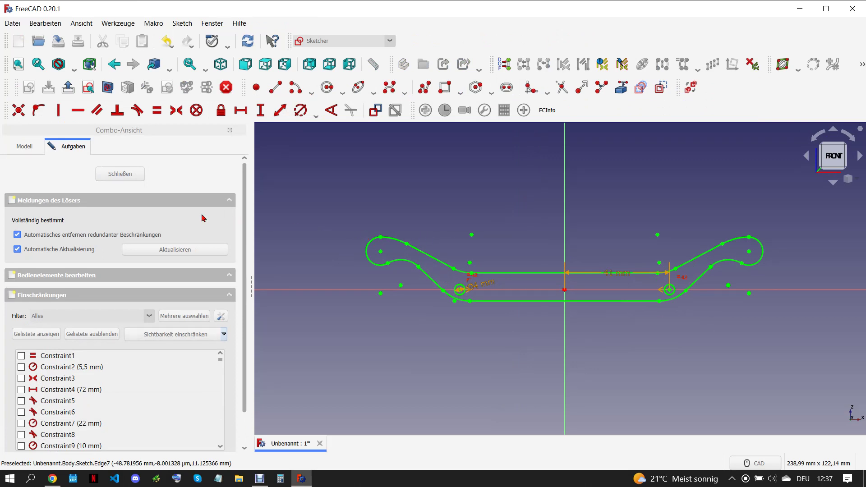
Delete the vertical constraint Constraint39 from the arm sketch.
click(79, 334)
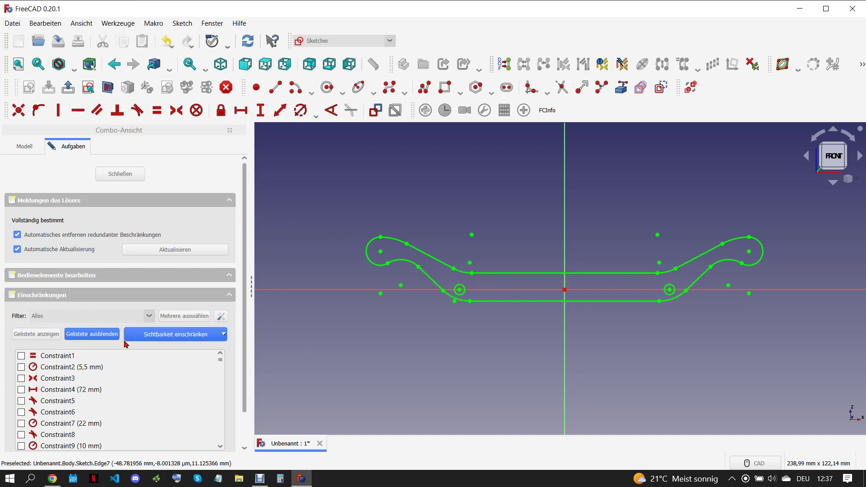
click(53, 338)
scroll(601, 237, up, 1)
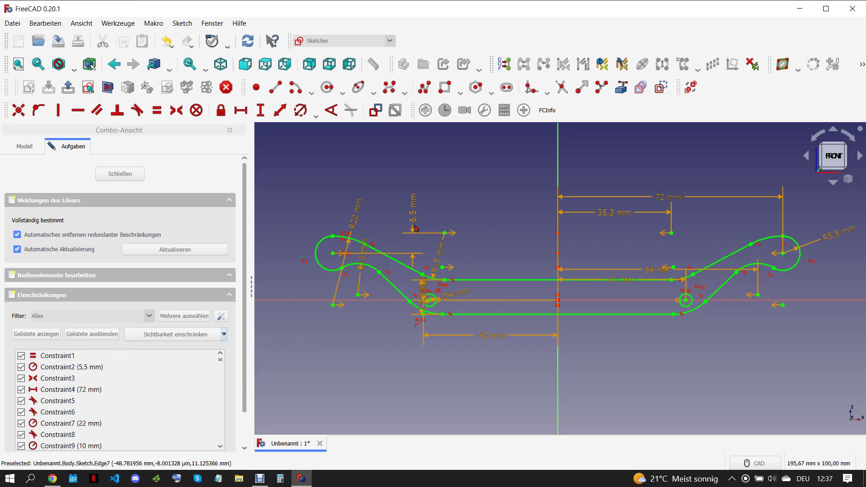
scroll(166, 372, down, 4)
scroll(165, 378, down, 3)
scroll(155, 414, down, 6)
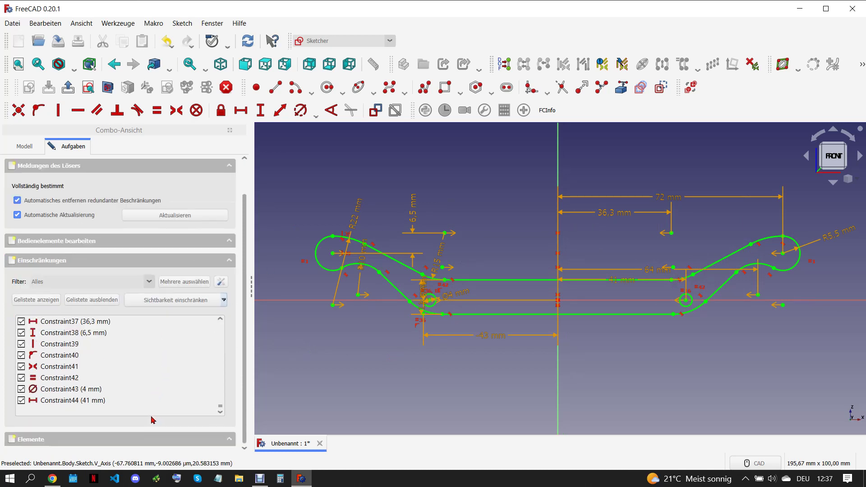
click(98, 344)
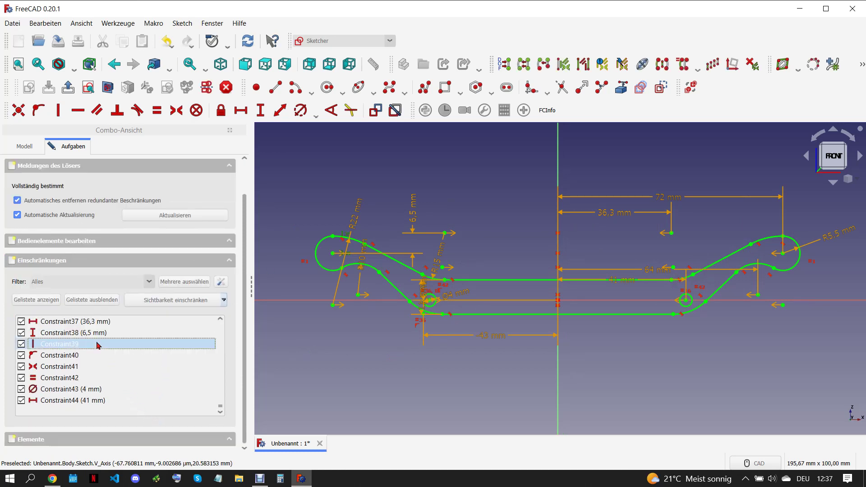
key(Delete)
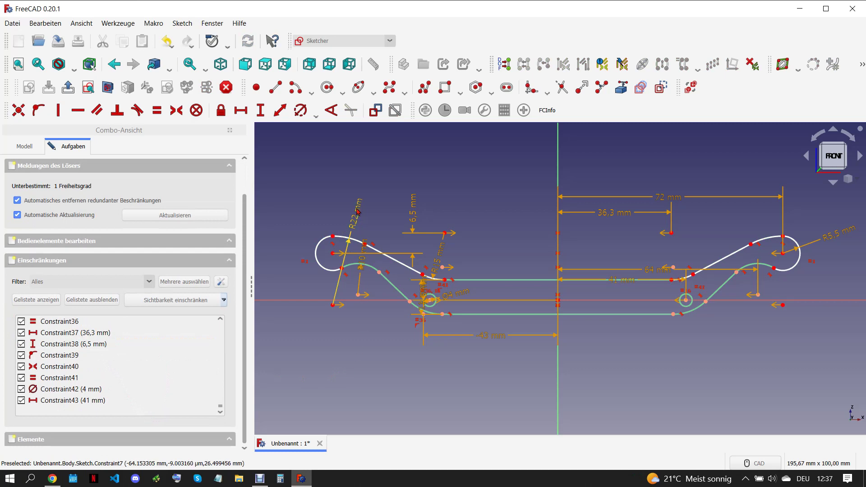
Constrain the left arc vertex to lie on the straight line.
click(275, 89)
scroll(419, 259, up, 2)
scroll(420, 260, up, 2)
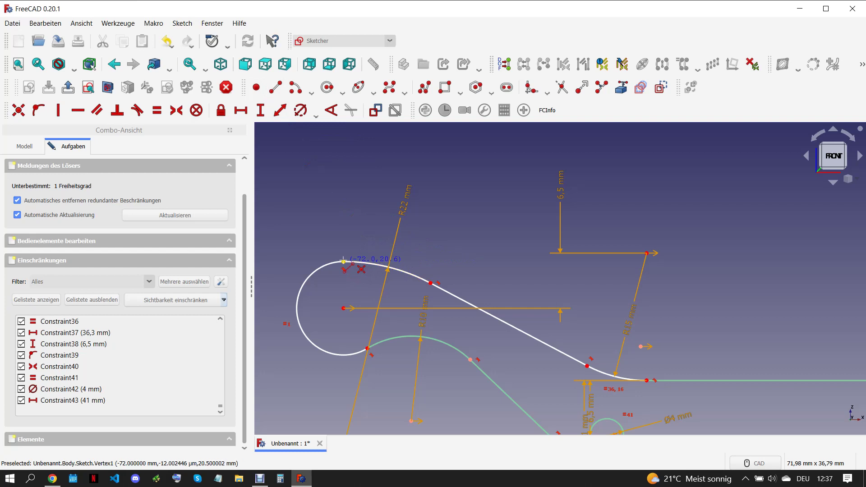
scroll(370, 251, down, 2)
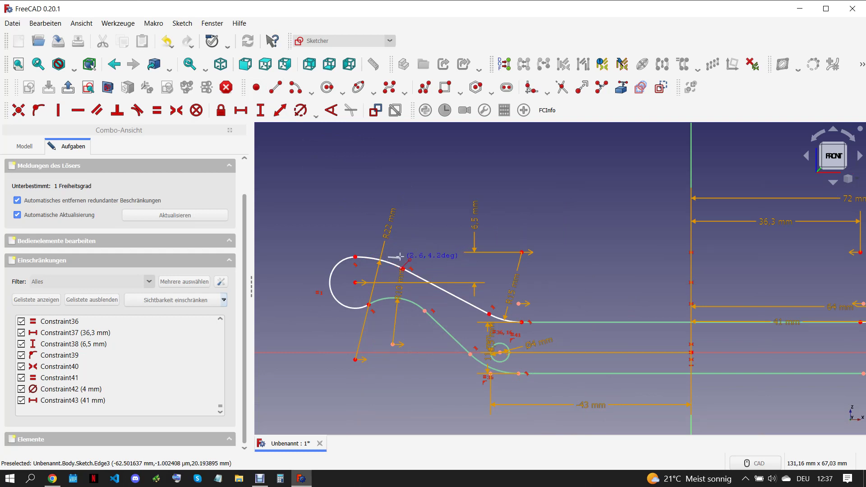
click(280, 110)
key(Escape)
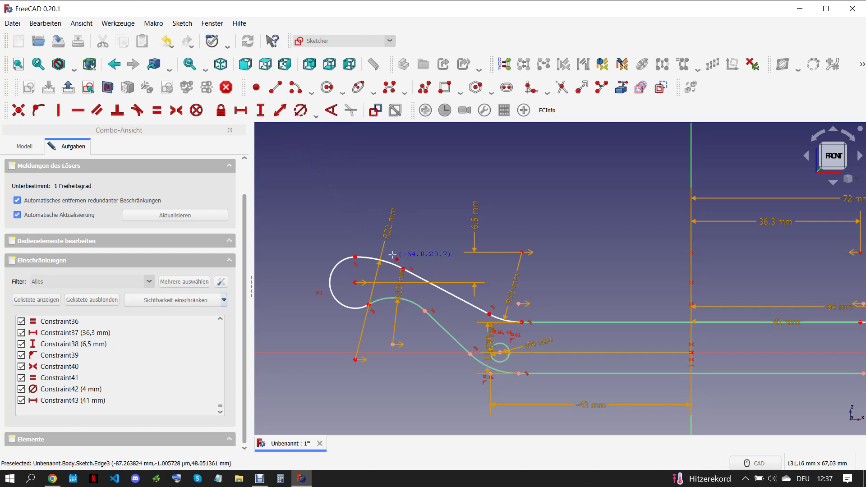
click(391, 256)
ctrl+click(420, 278)
click(39, 110)
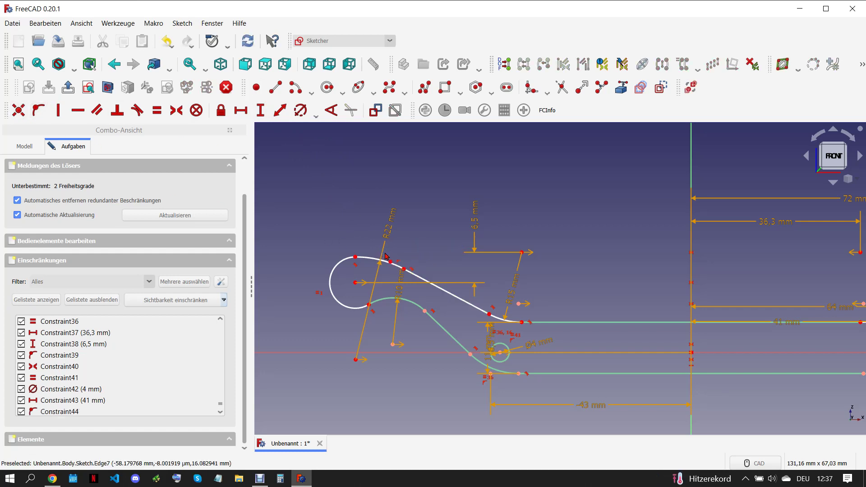
Align the arc endpoint horizontally with the left-arc vertex, 61 mm apart horizontally.
click(356, 258)
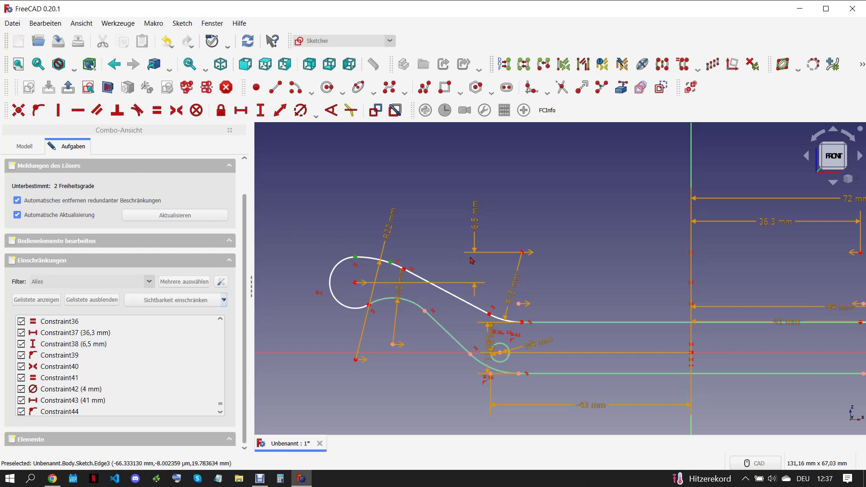
key(h)
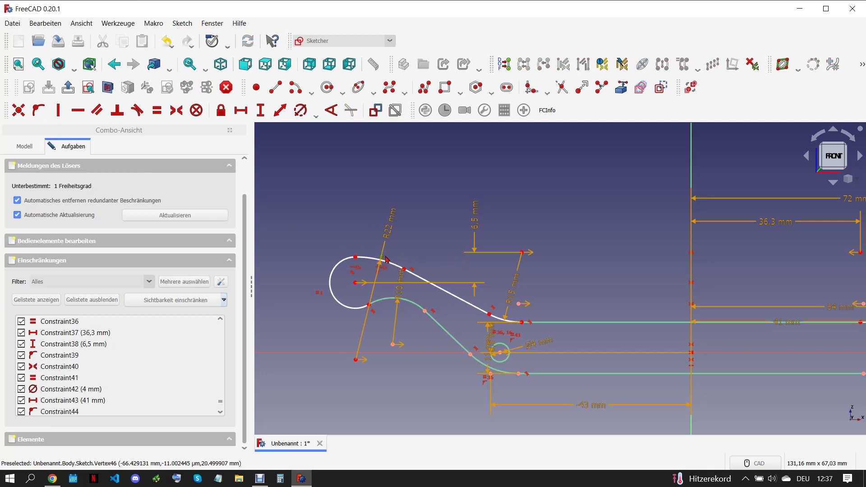
click(381, 260)
click(241, 112)
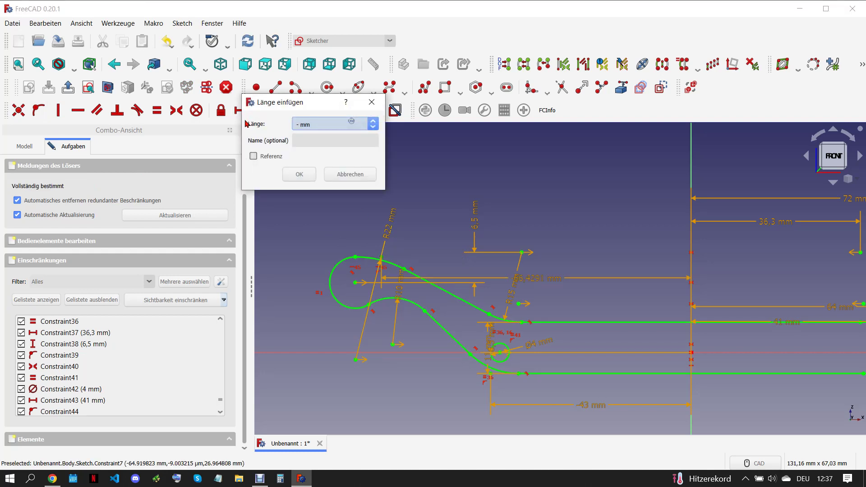
click(299, 174)
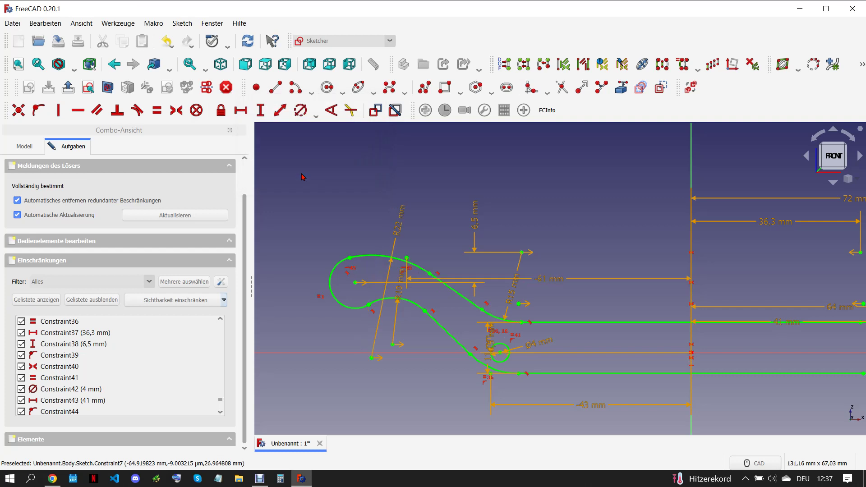
Move the -61 mm dimension label clear of the sketch and check the reference drawing.
scroll(352, 241, down, 2)
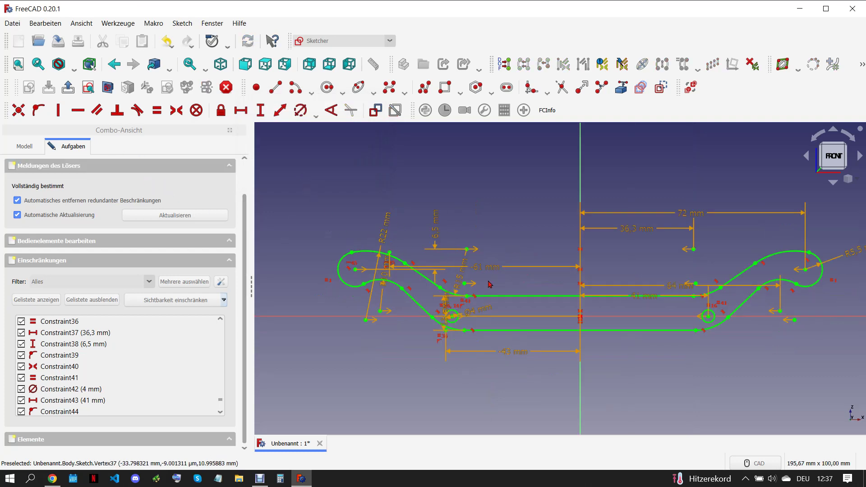
drag(482, 272, 481, 215)
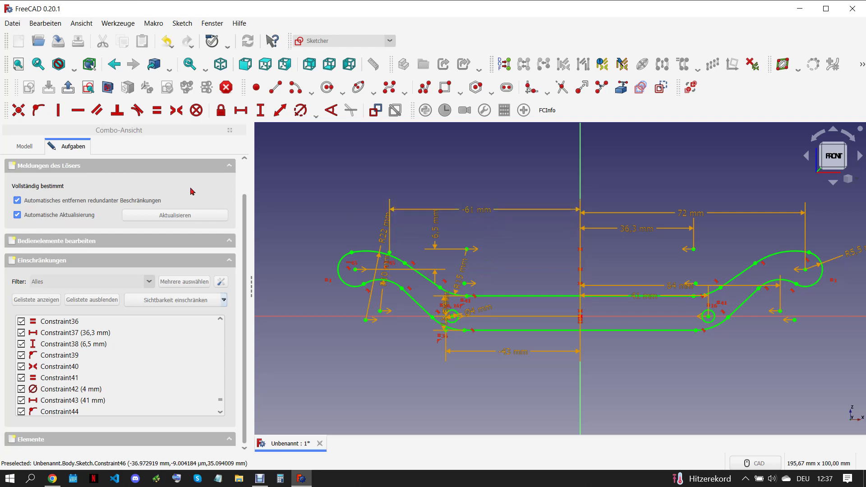
scroll(126, 180, up, 2)
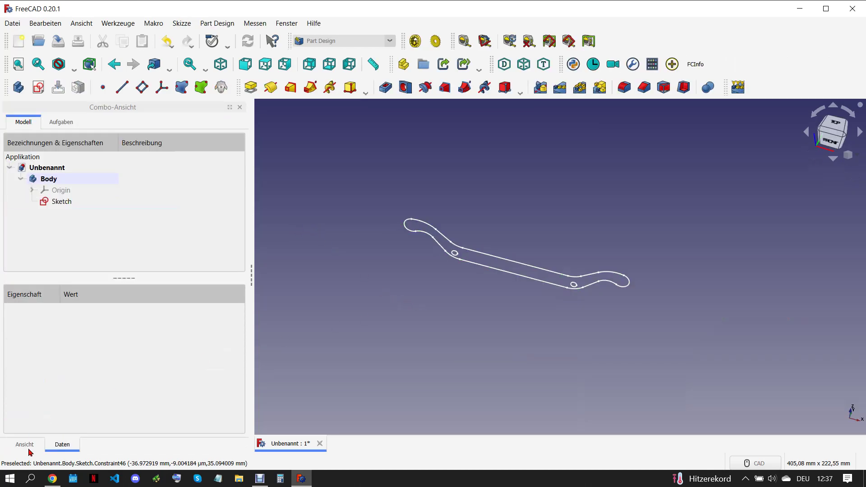
click(53, 478)
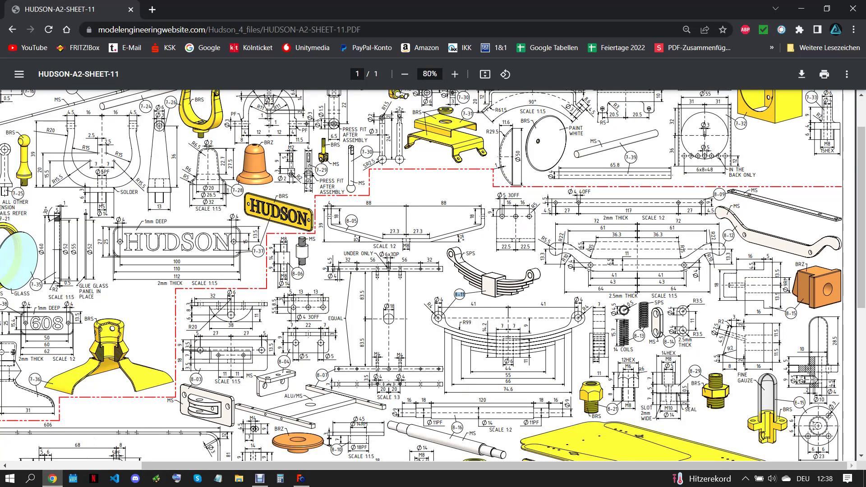
click(301, 478)
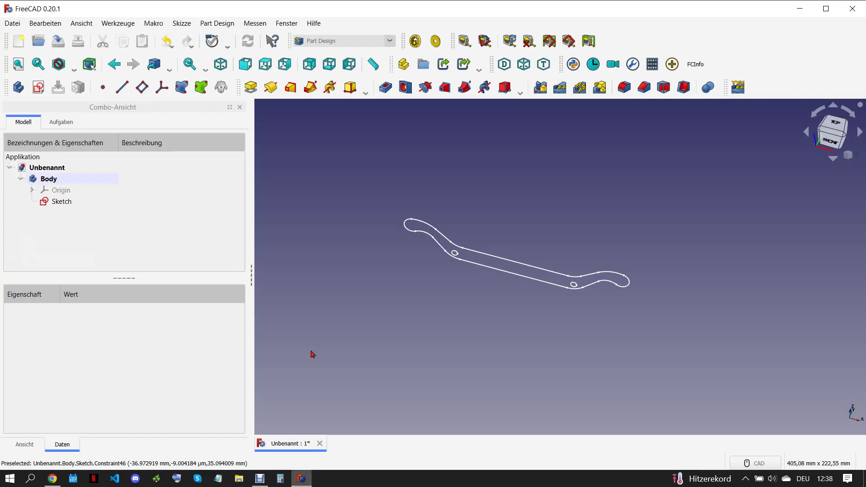
Pad the sketch 2,5 mm thick, symmetric to the sketch plane.
click(102, 201)
click(250, 87)
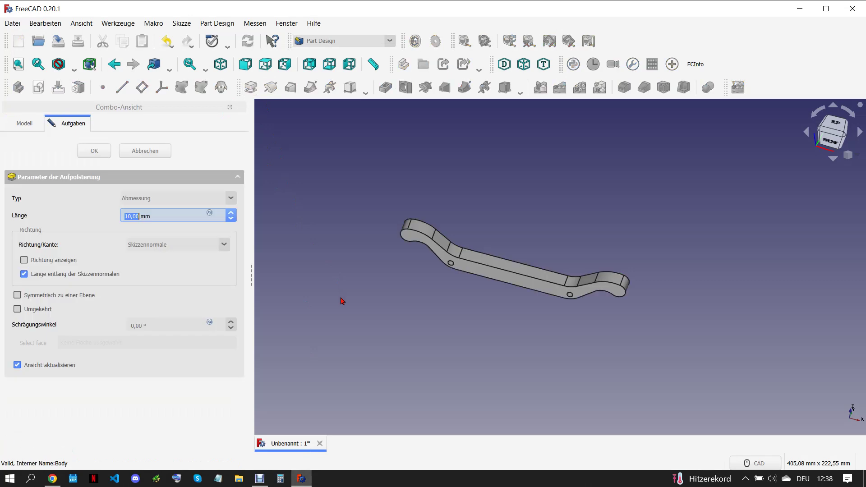
text(2)
click(17, 295)
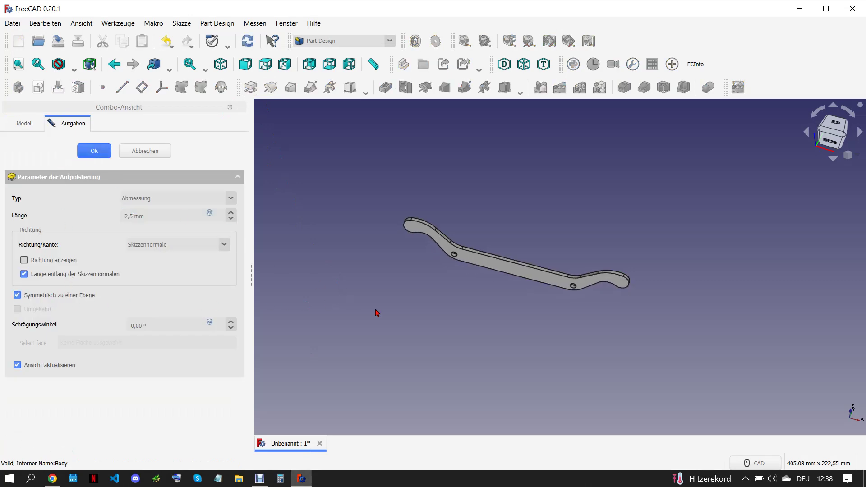
key(Return)
Copy the part number 8-12 from the reference drawing.
click(53, 478)
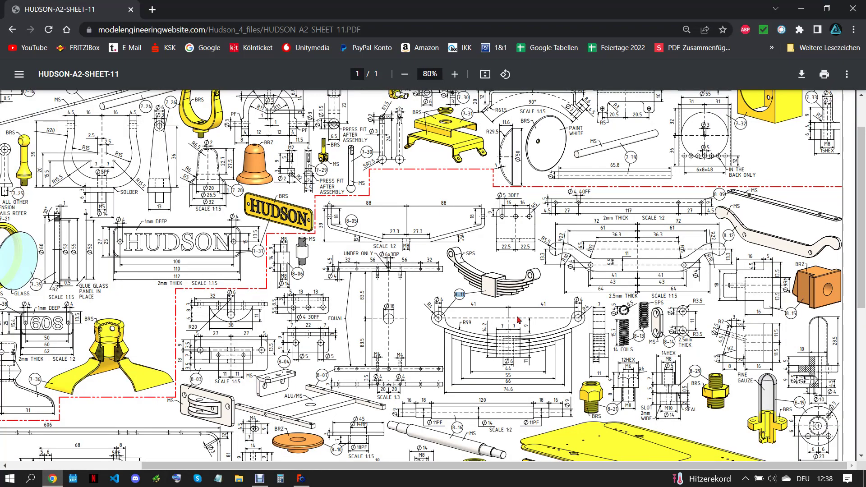
right_click(730, 235)
click(696, 238)
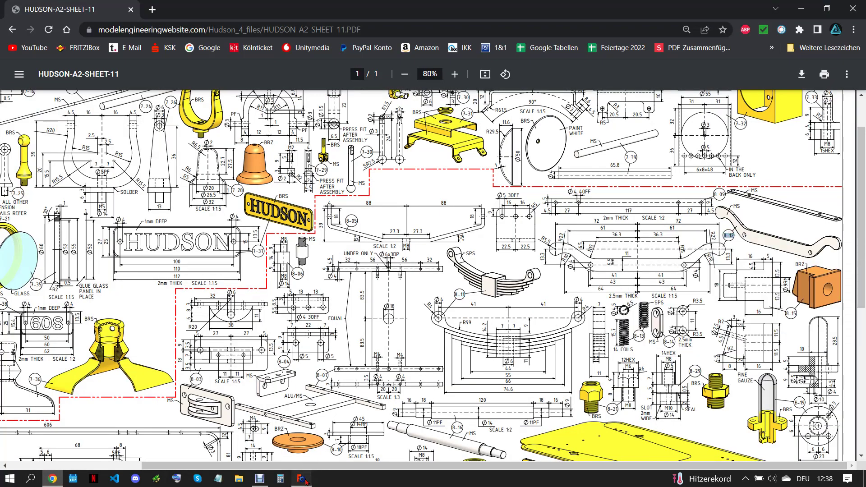
click(304, 479)
click(12, 23)
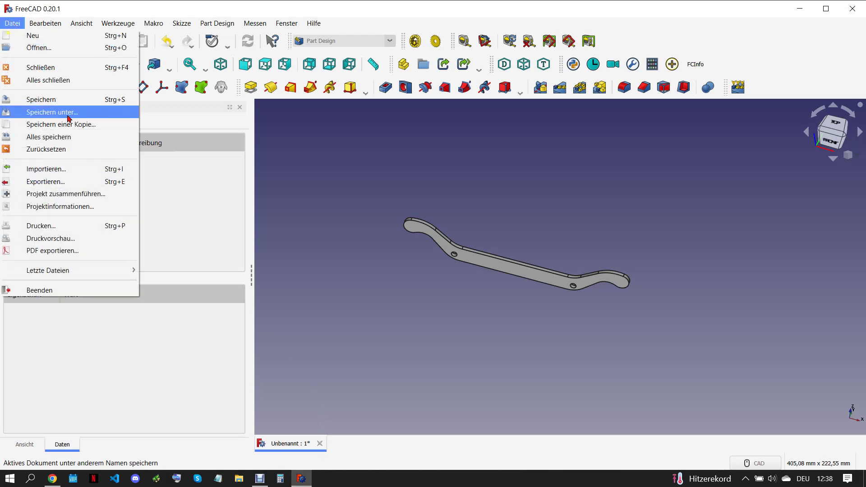
Save the document as 8-12 and close it, leaving the reference drawing in front.
click(69, 119)
right_click(195, 286)
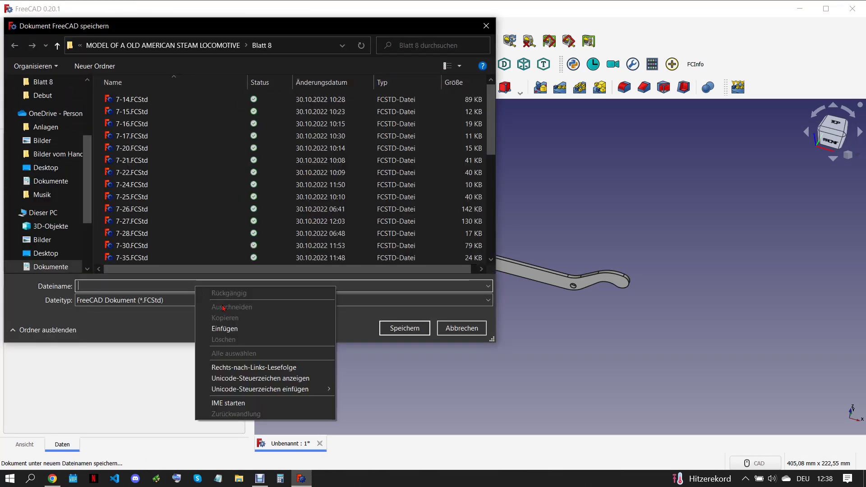
click(238, 326)
click(405, 328)
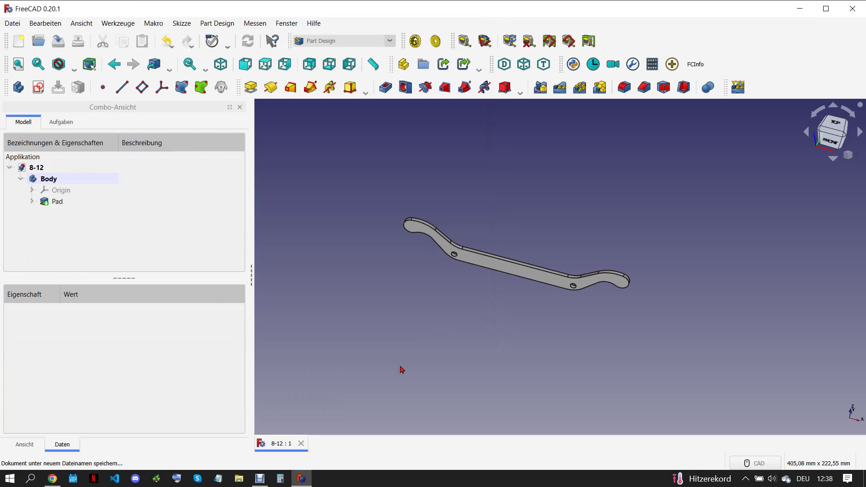
click(301, 443)
click(52, 478)
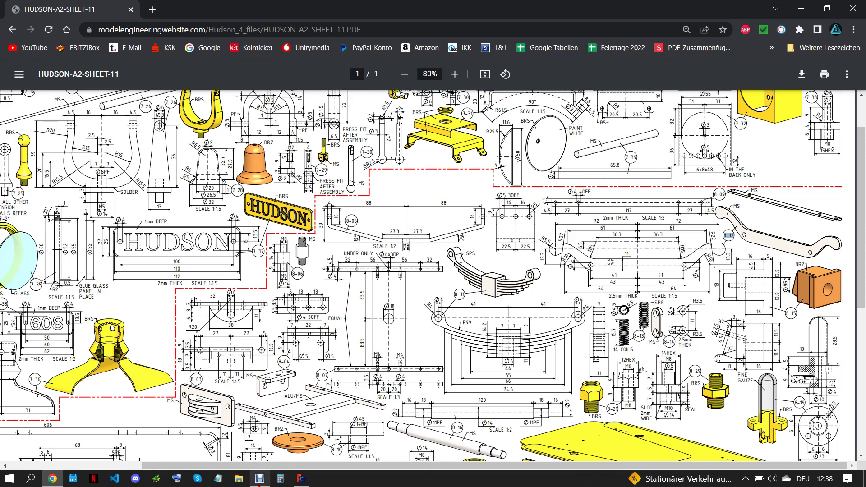
Create a new document with a body and a sketch on the XY plane.
click(304, 480)
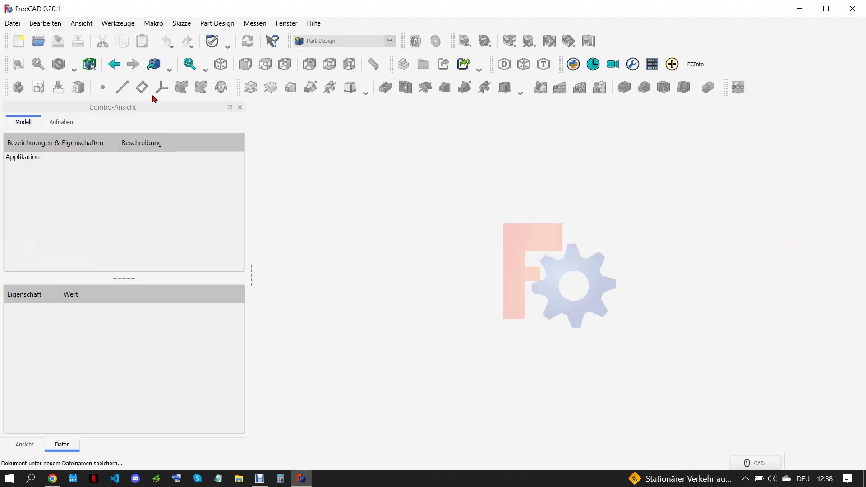
click(18, 41)
click(18, 87)
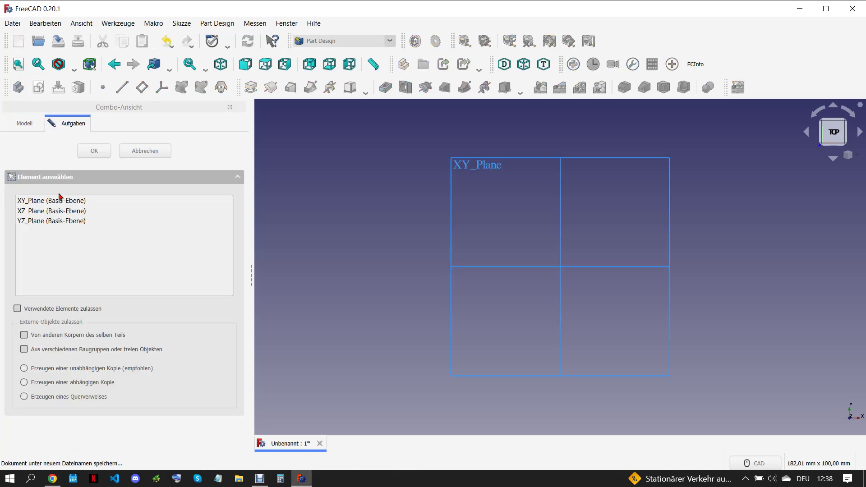
click(56, 201)
click(93, 152)
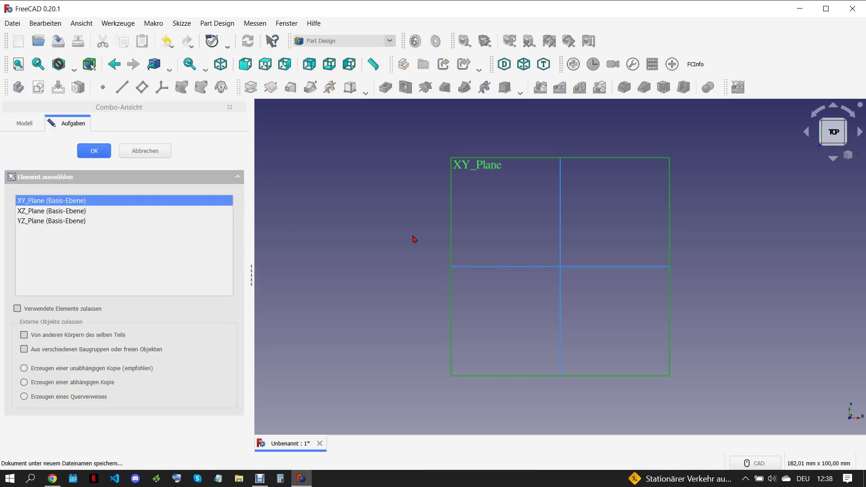
Draw four circles along the horizontal axis, two on each side of the origin.
click(326, 87)
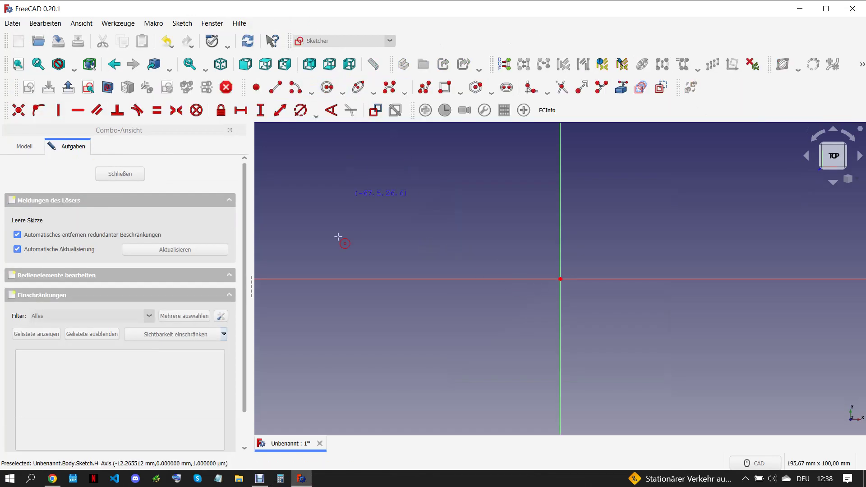
click(323, 278)
click(406, 279)
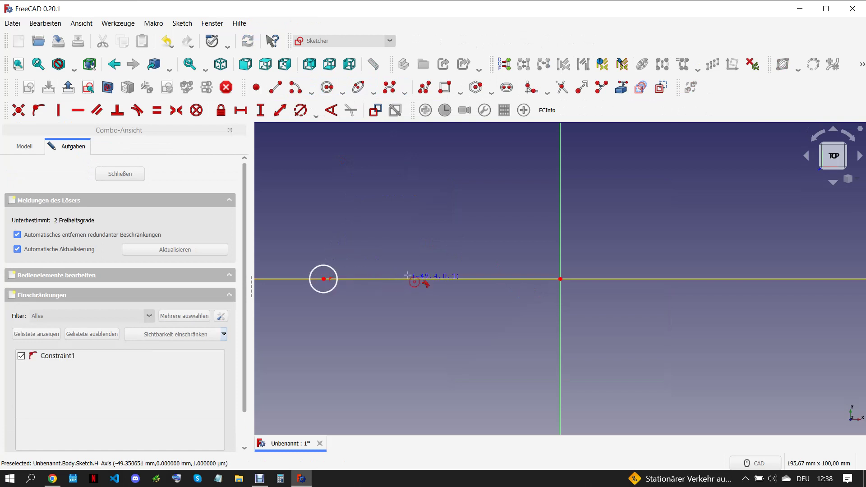
click(728, 279)
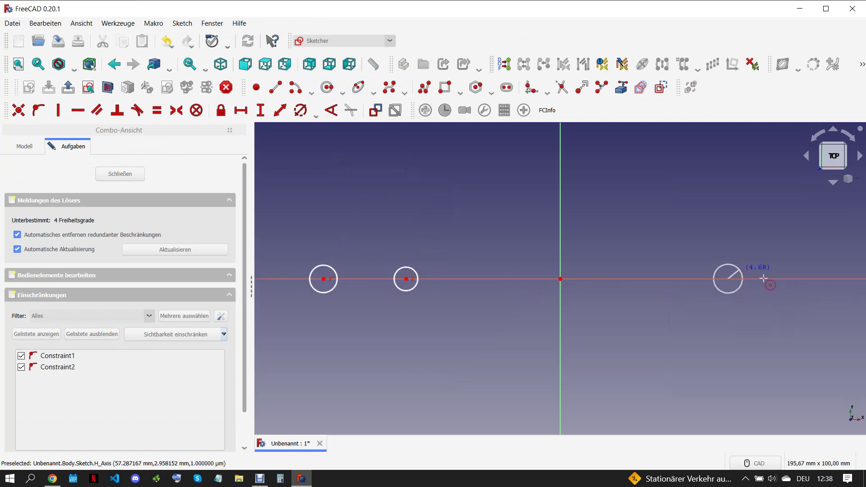
click(790, 278)
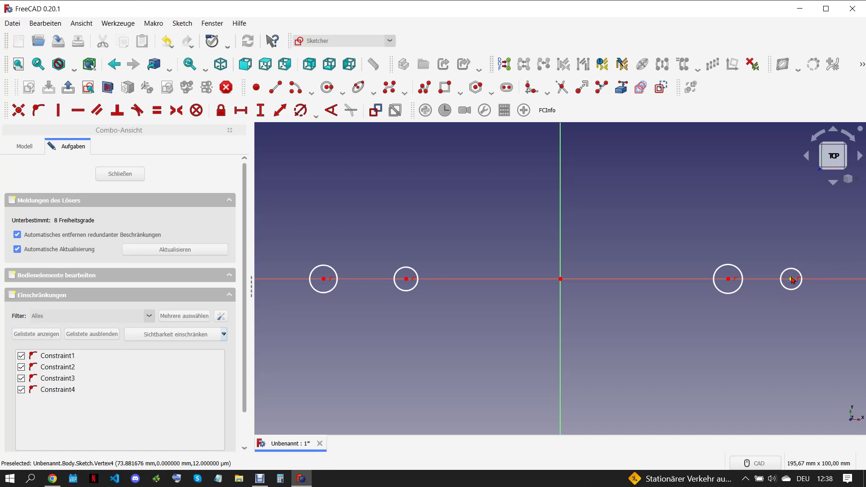
Space the right pair and the left pair of circles 27 mm apart horizontally.
click(728, 279)
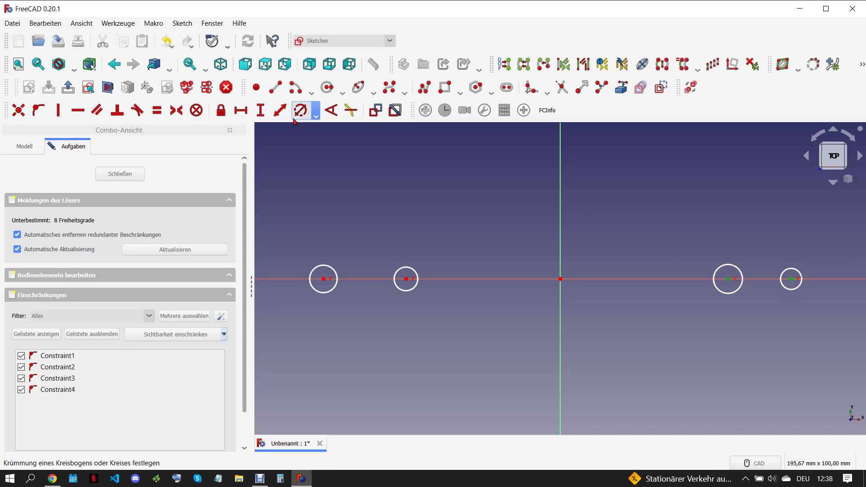
click(241, 110)
text(27)
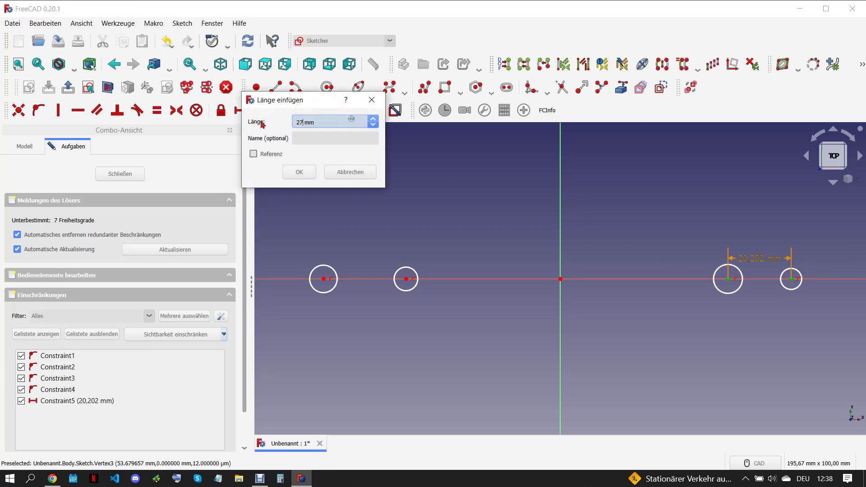
click(298, 172)
click(323, 279)
click(406, 279)
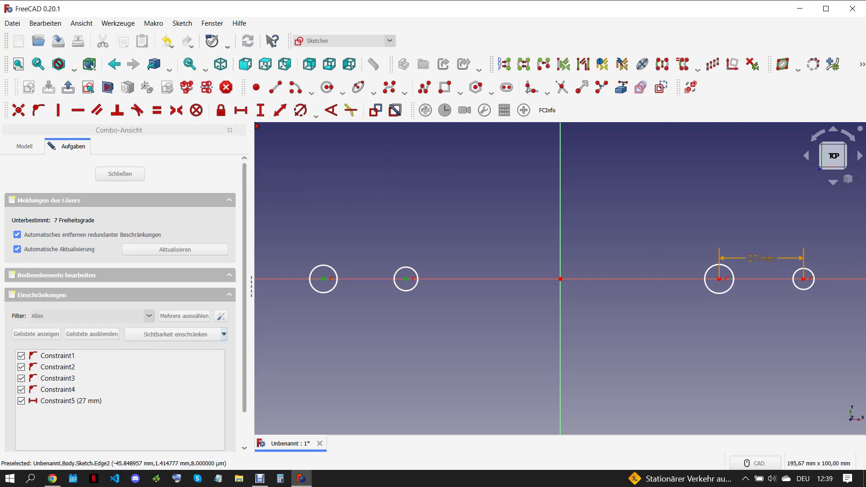
click(241, 110)
text(27)
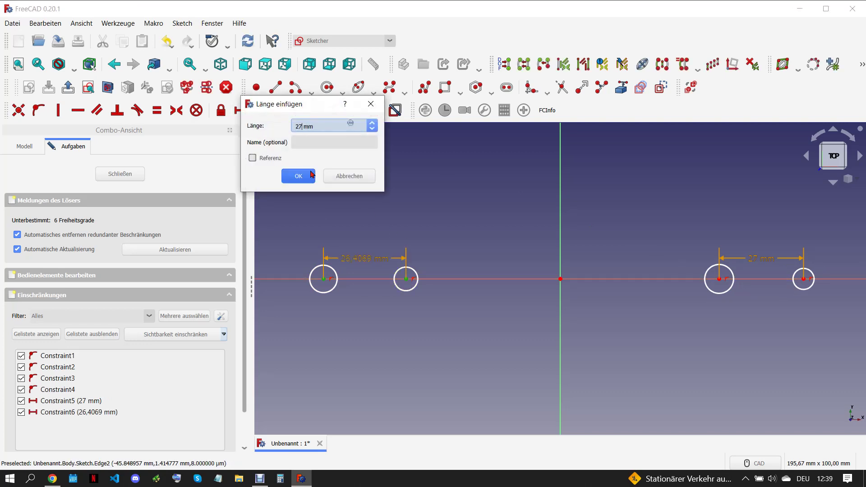
click(311, 174)
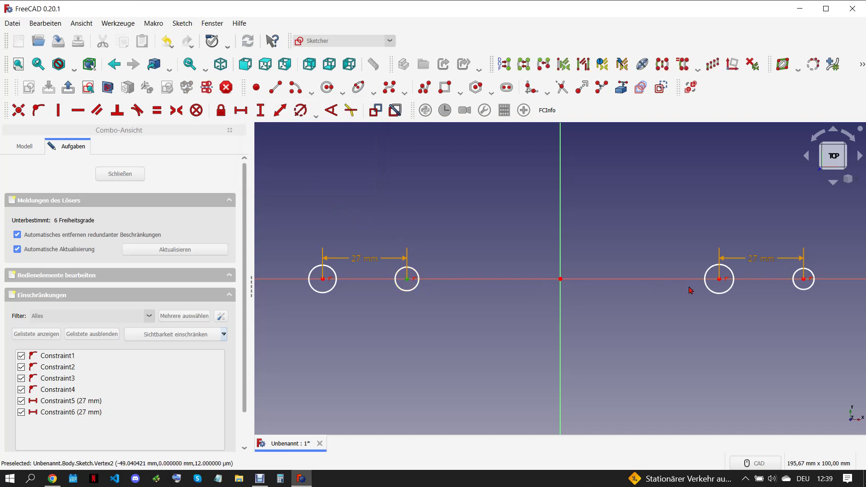
Make the inner circles symmetric about the origin, 117 mm apart.
click(719, 279)
click(560, 279)
click(176, 112)
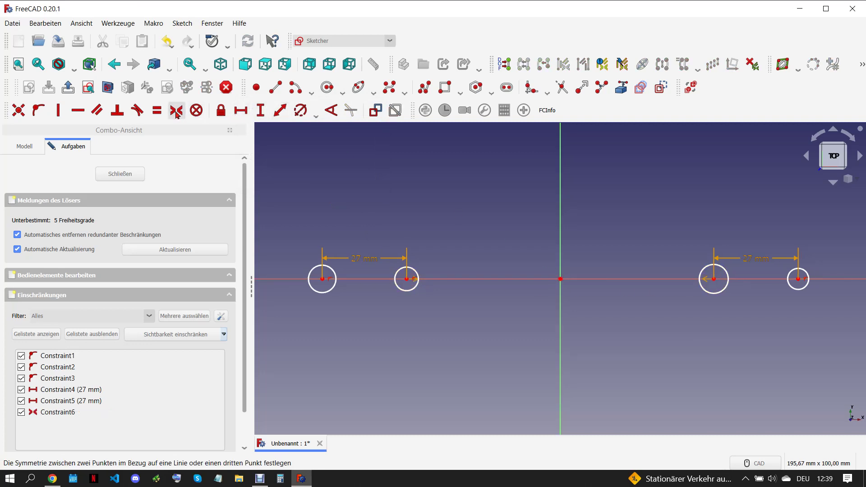
click(52, 480)
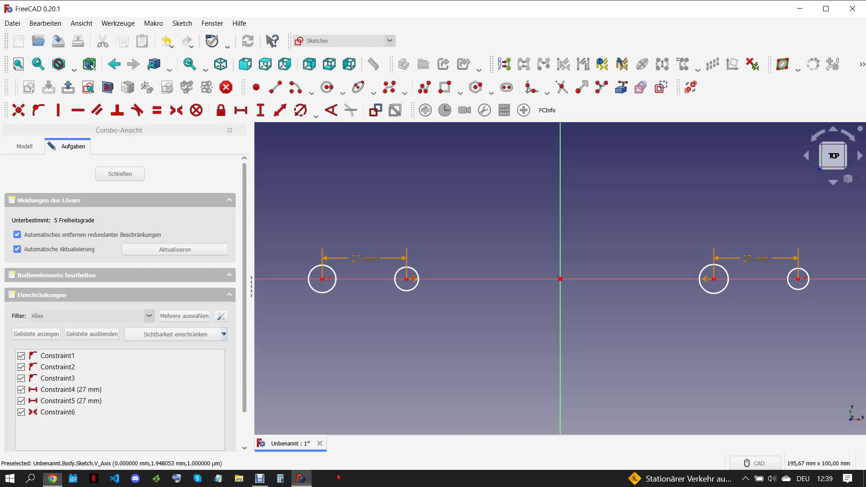
click(301, 478)
click(713, 279)
click(406, 279)
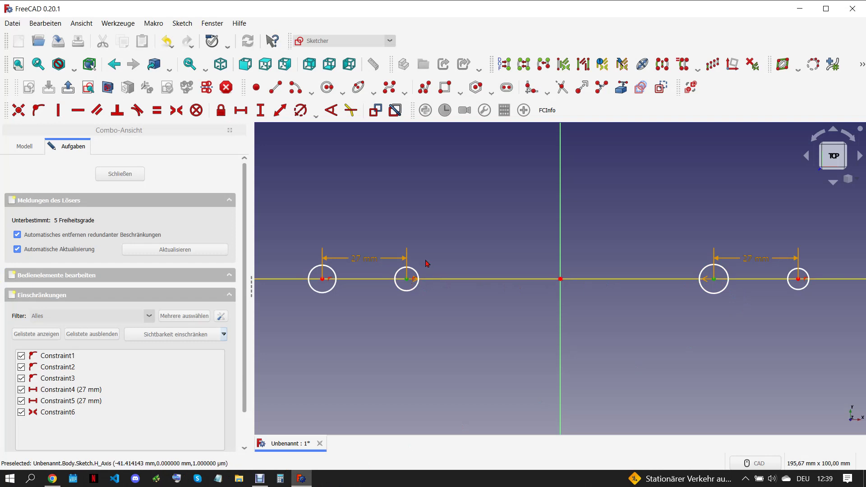
key(l)
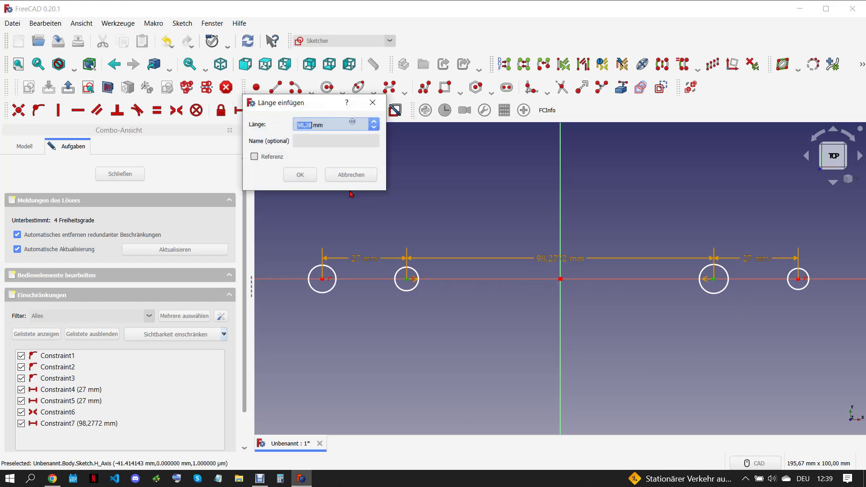
text(17)
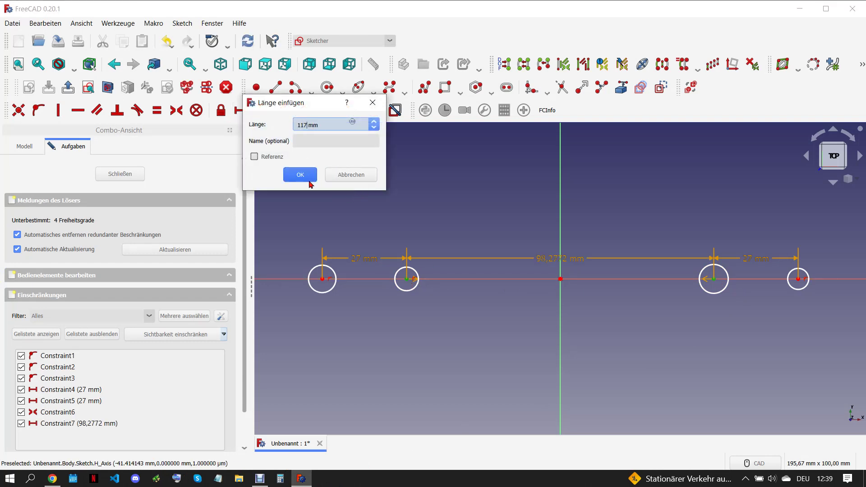
click(299, 175)
Give all four circles a 4 mm diameter constraint.
scroll(495, 249, down, 3)
drag(345, 218, 690, 293)
click(300, 110)
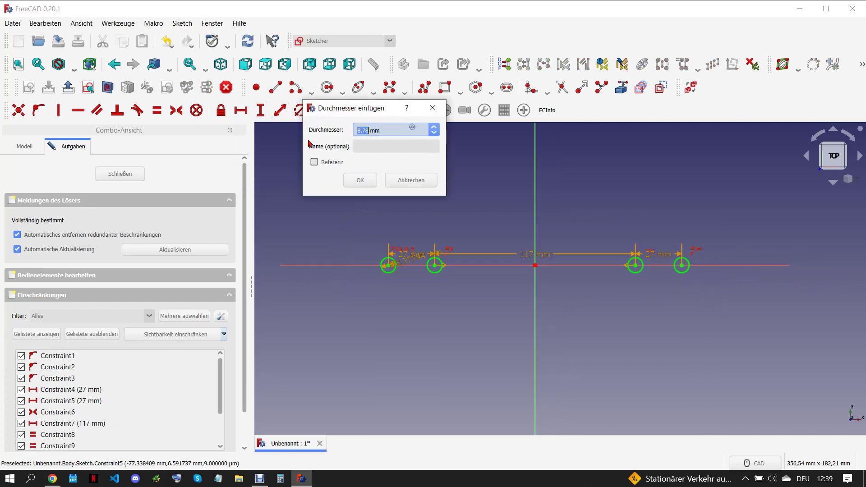
click(359, 180)
scroll(424, 295, up, 2)
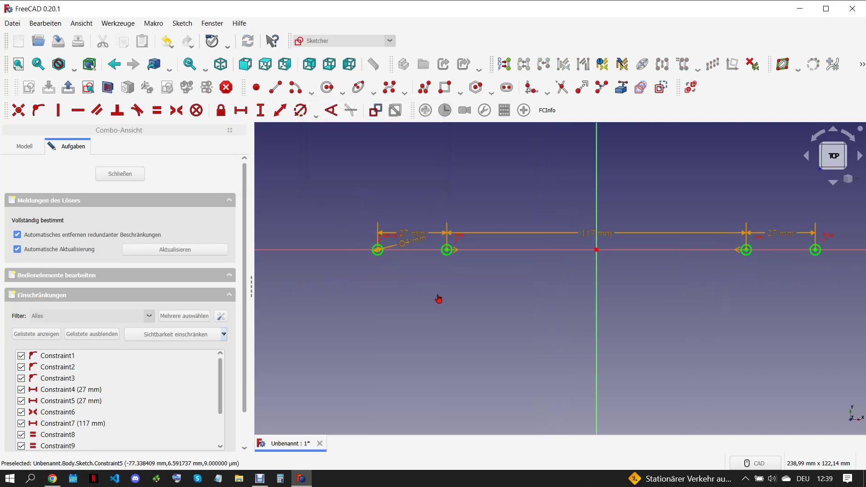
scroll(412, 266, down, 2)
click(445, 89)
Draw a rectangle around the holes, symmetric about the origin.
click(364, 224)
click(689, 268)
right_click(695, 270)
click(363, 225)
click(525, 246)
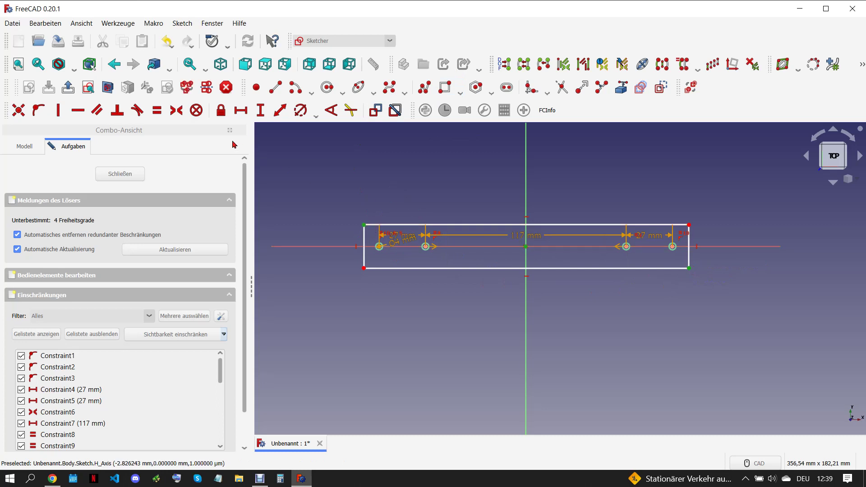
click(177, 110)
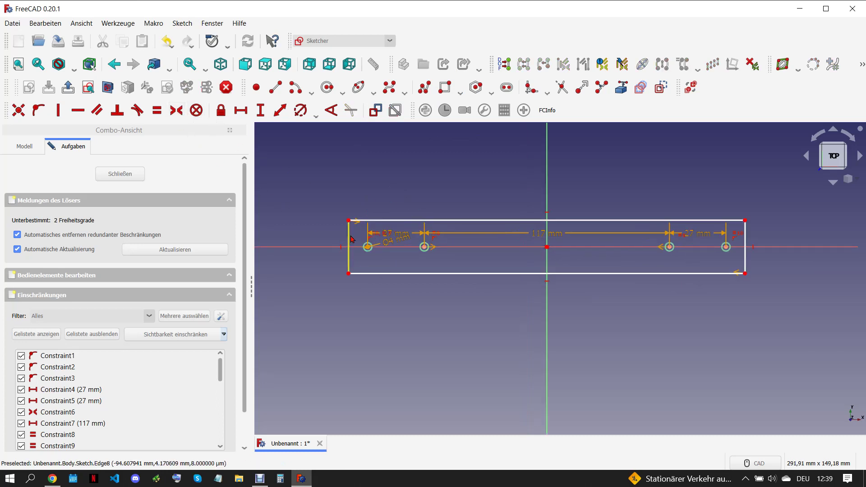
Set the rectangle's height to 10 mm.
click(353, 238)
click(280, 110)
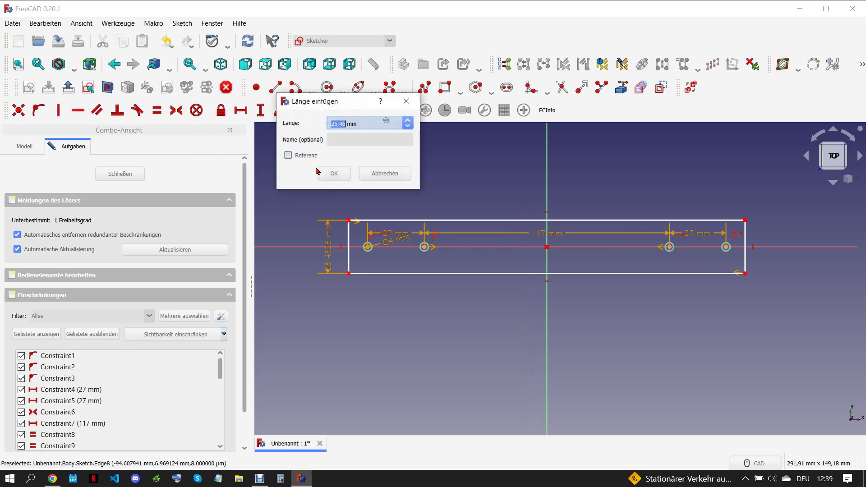
text(10)
click(336, 174)
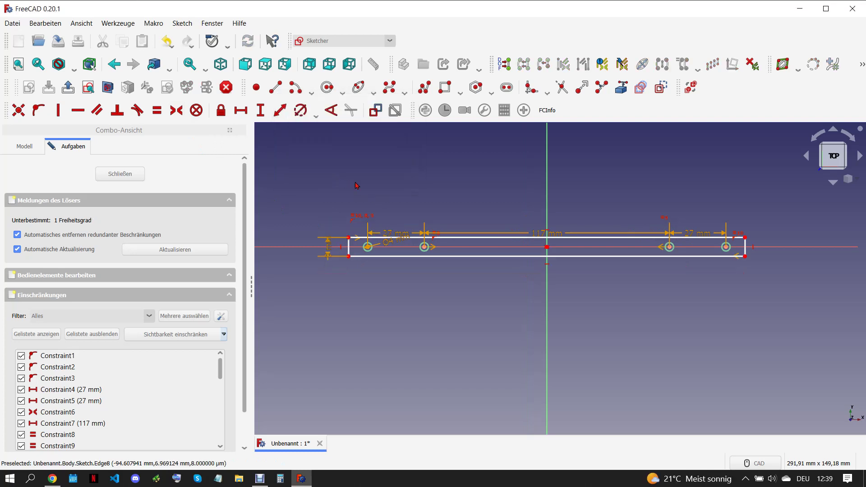
click(53, 478)
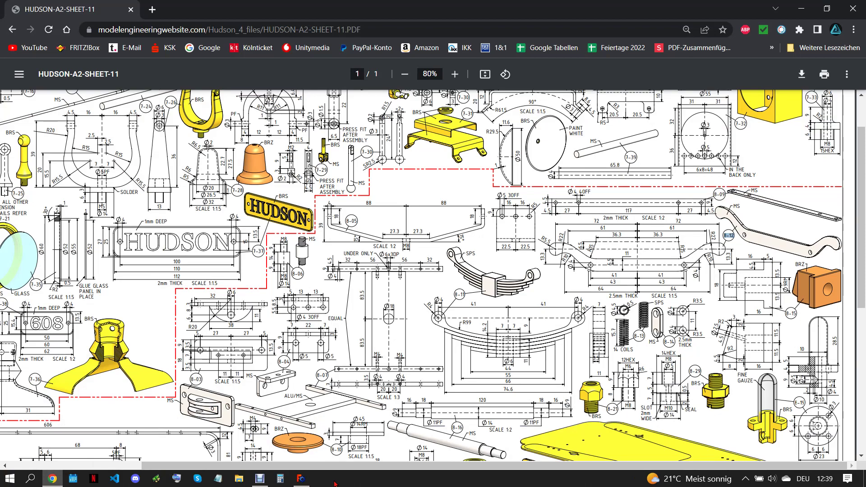
click(301, 478)
Set a 4,5 mm distance from the left hole to the rectangle's end and close the sketch.
scroll(361, 234, up, 4)
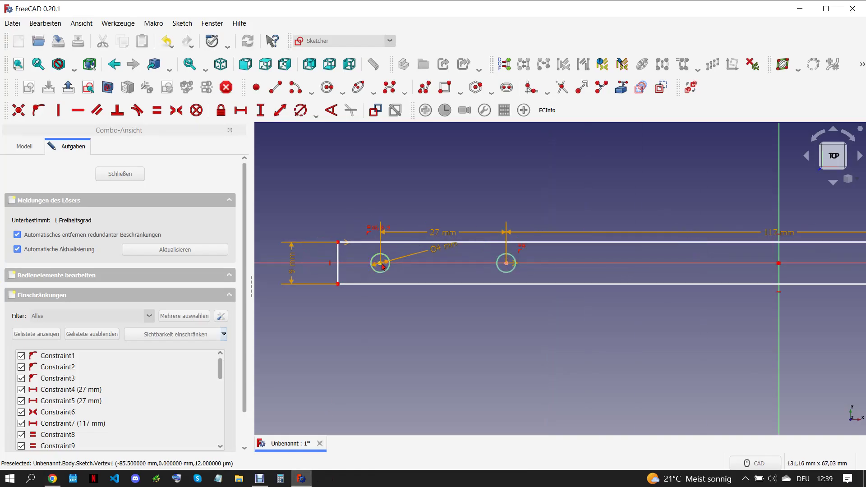
click(338, 261)
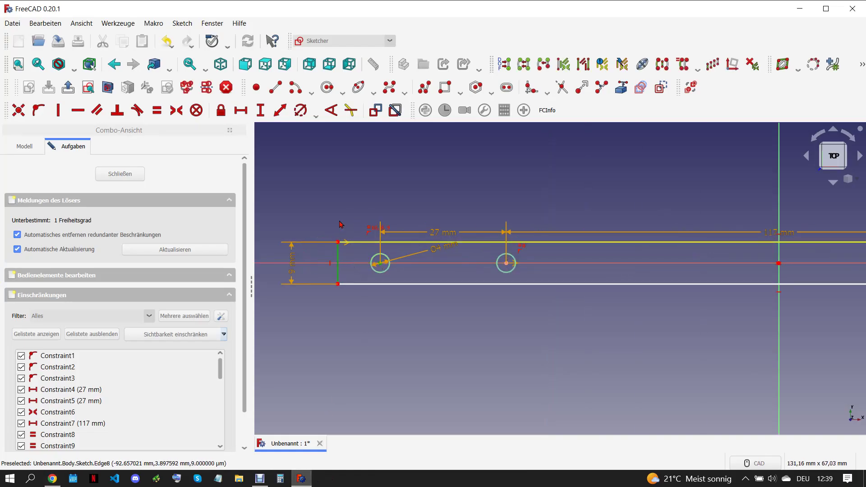
click(280, 110)
text(4,5)
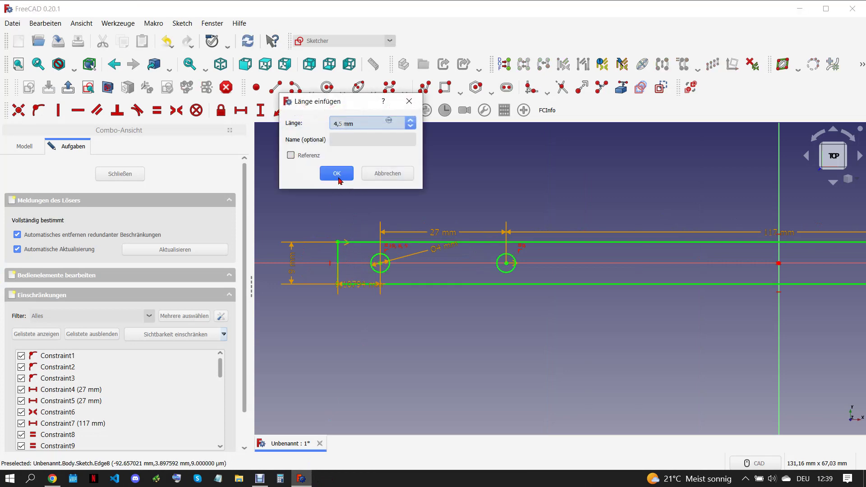
click(337, 174)
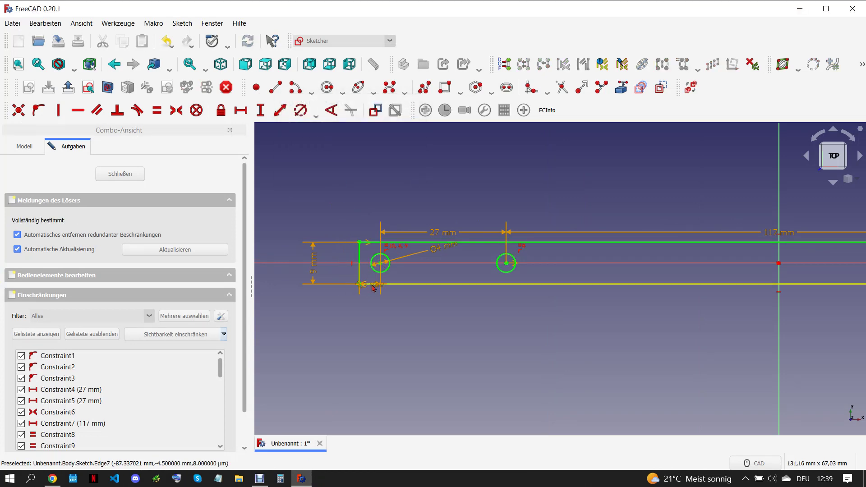
drag(366, 283, 333, 310)
scroll(413, 308, down, 3)
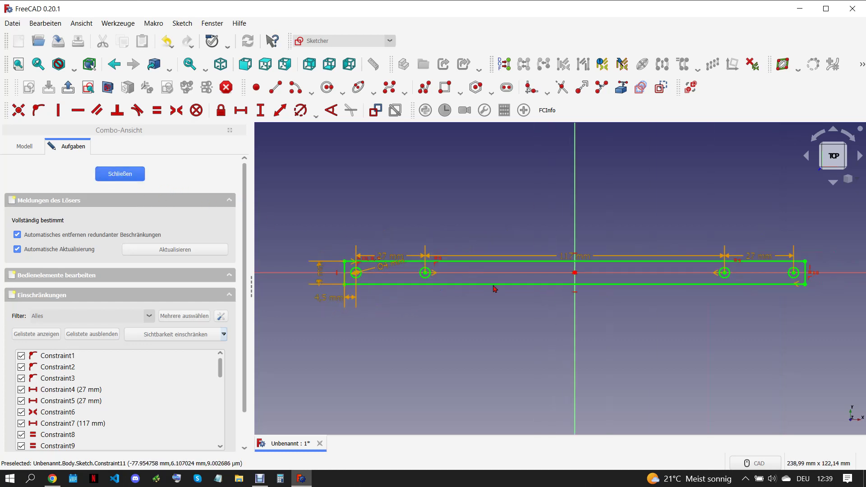
key(Escape)
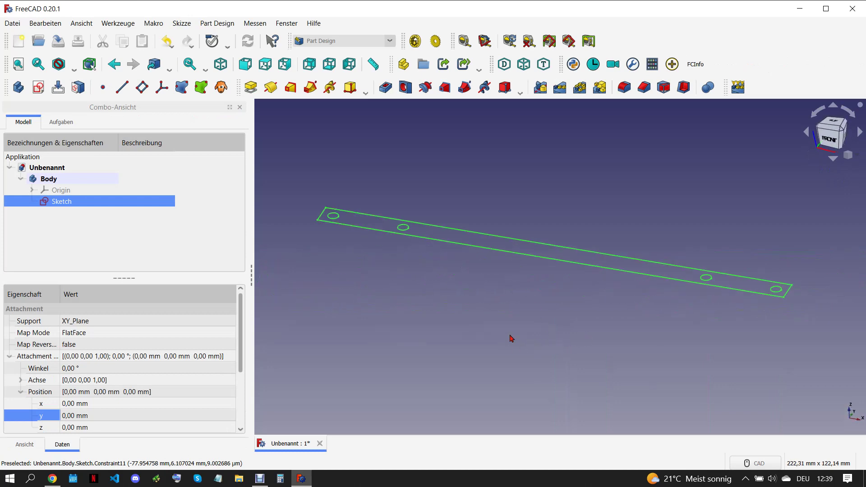
Pad the plate sketch 2 mm thick.
click(52, 478)
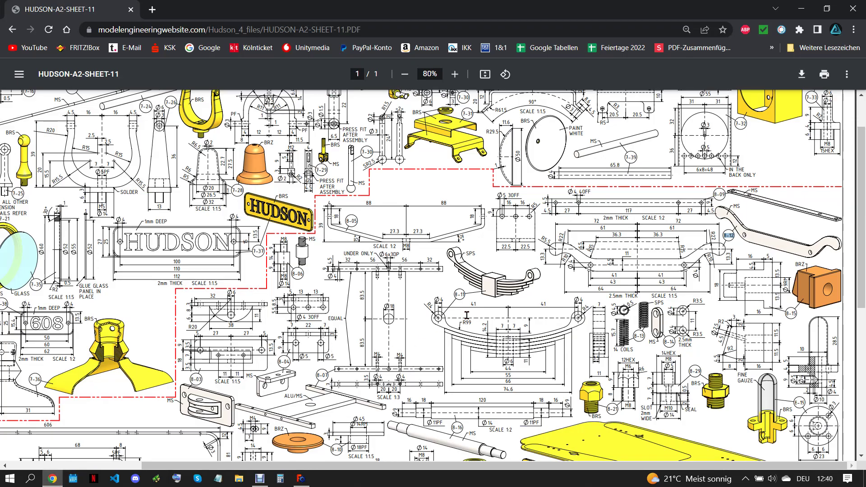
click(301, 478)
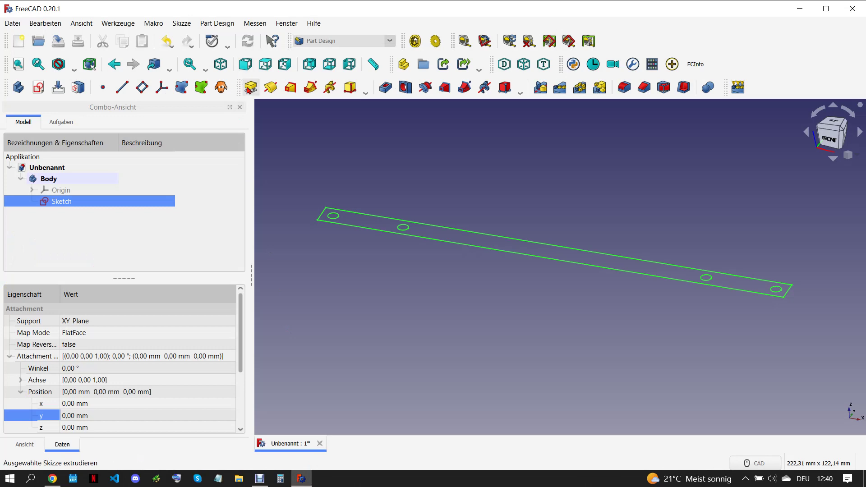
text(2)
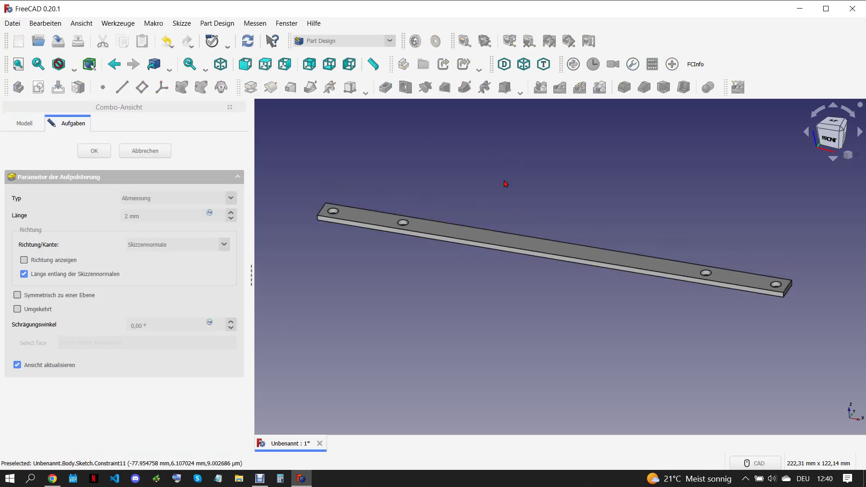
click(103, 154)
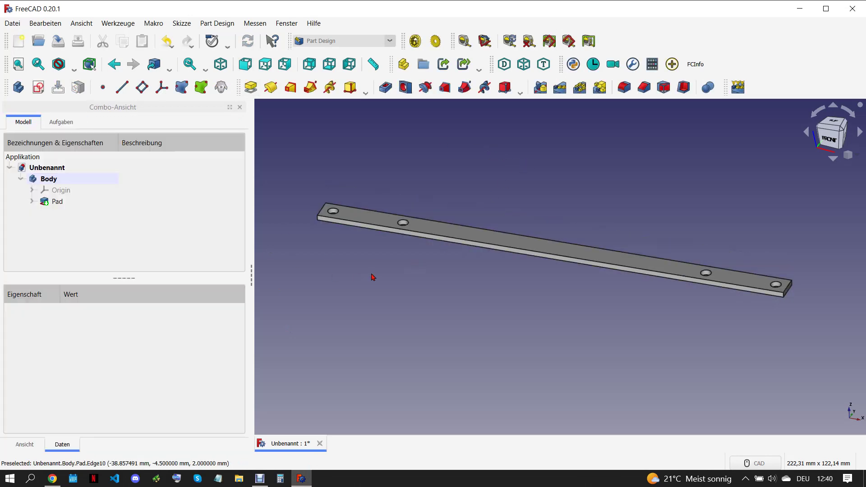
Copy the part number 8-09 from the reference drawing.
click(53, 478)
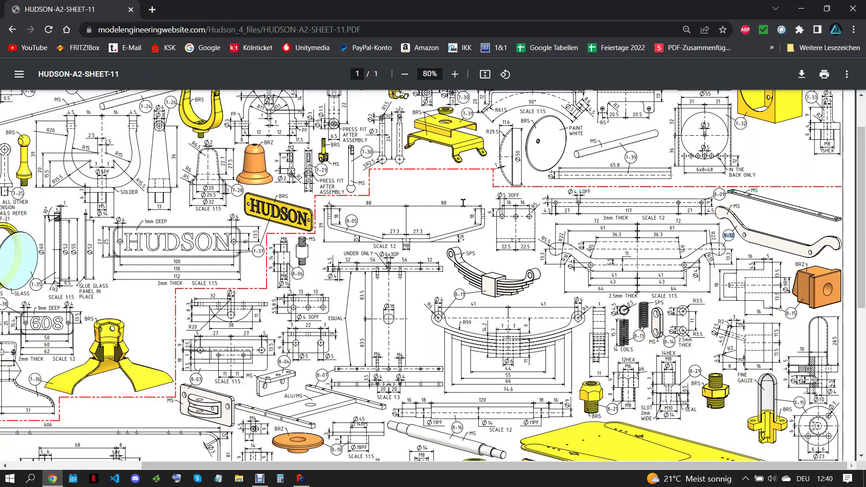
double_click(719, 194)
right_click(721, 194)
click(728, 208)
click(301, 478)
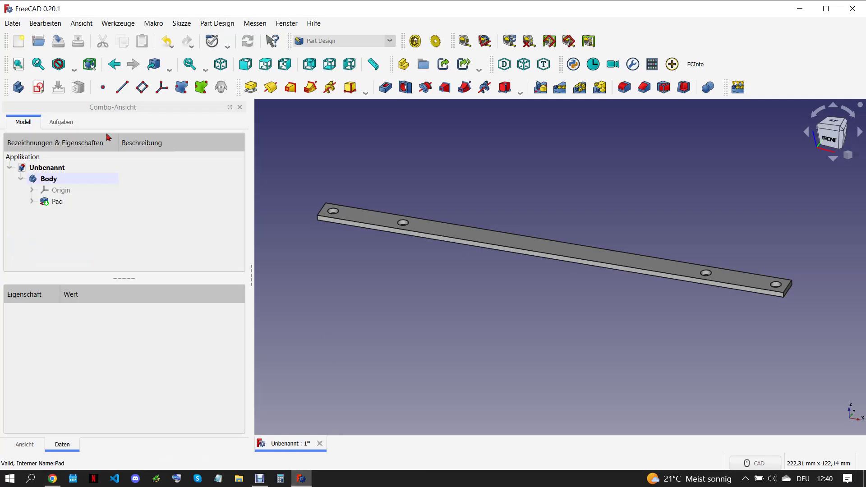
Save the document as 8-09.
click(12, 23)
click(68, 112)
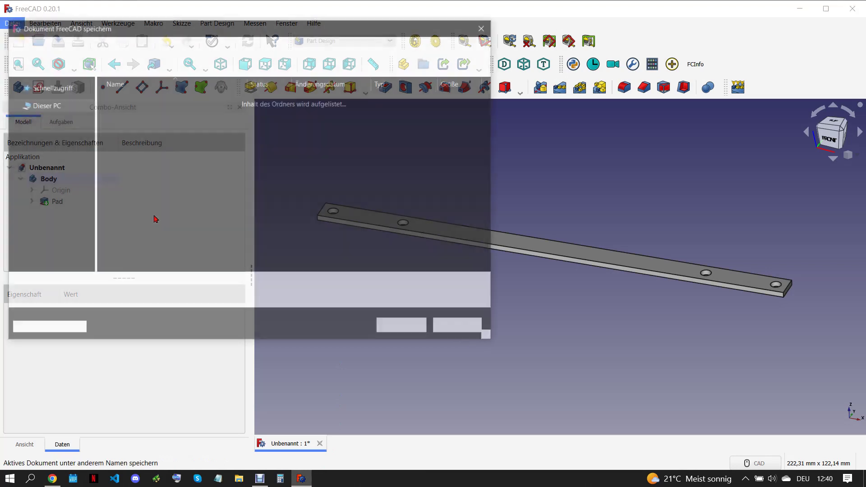
right_click(208, 284)
click(232, 326)
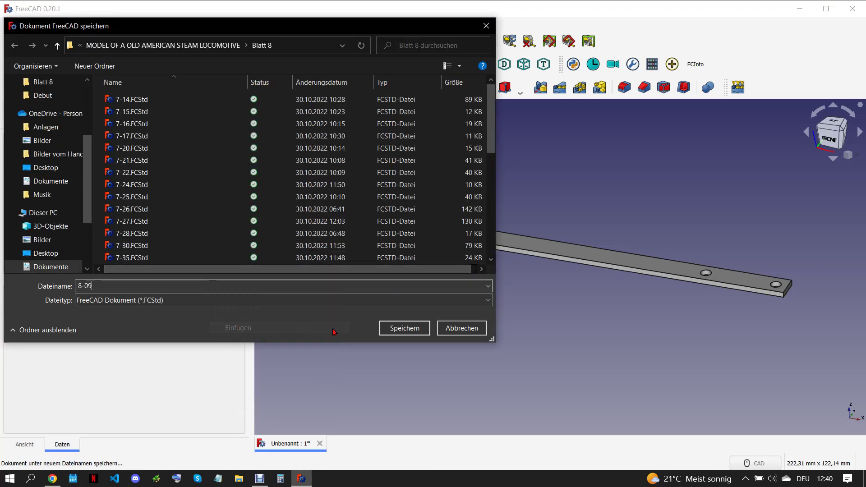
click(408, 328)
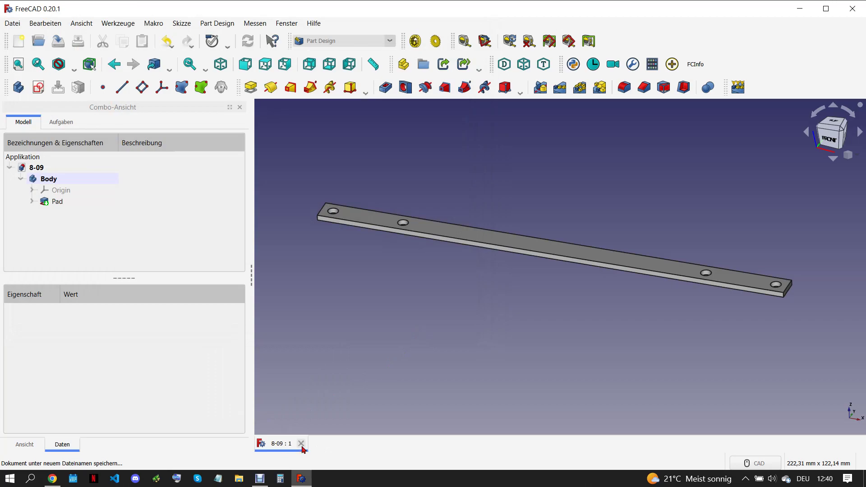
Close the 8-09 document and review the Hudson reference drawing before returning to FreeCAD.
click(301, 443)
click(53, 477)
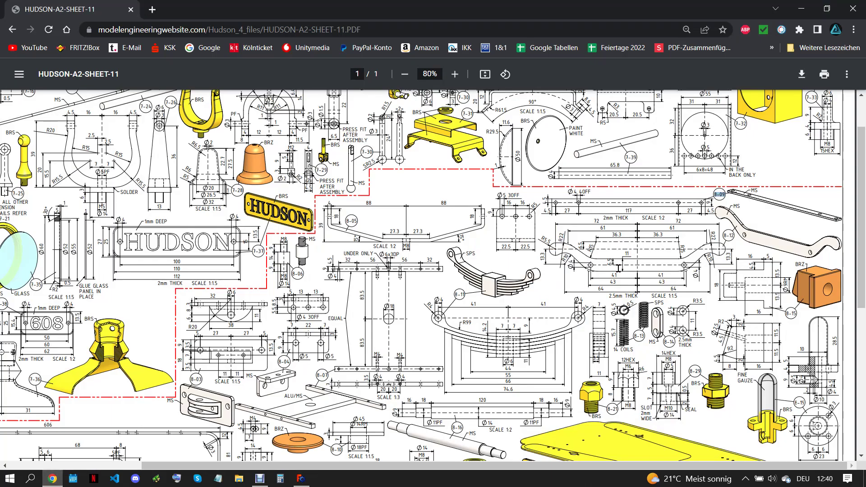
scroll(618, 273, up, 1)
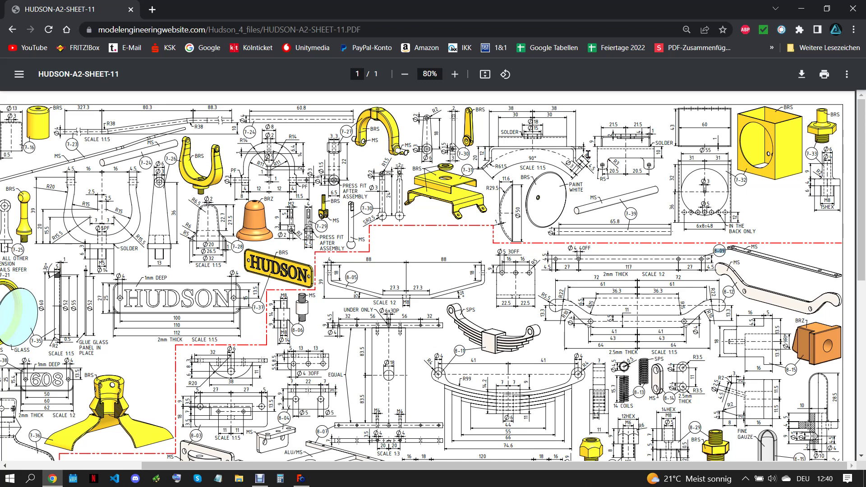
click(301, 478)
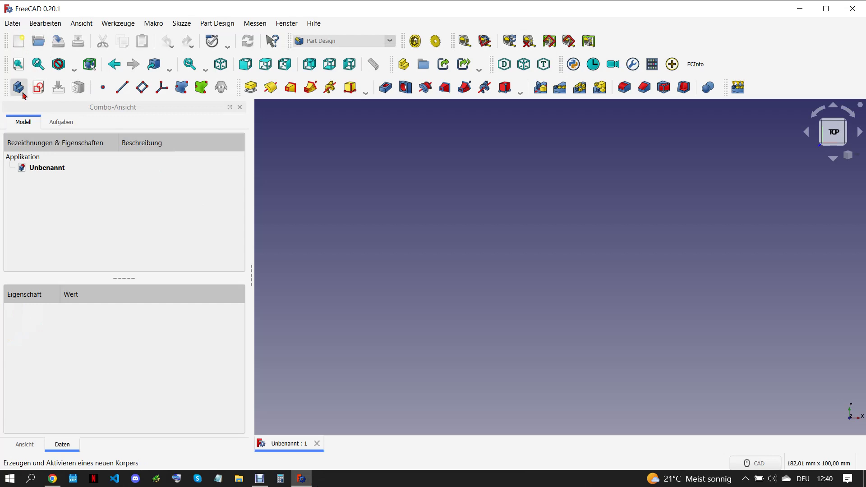
Start a new sketch on the XZ plane and draw a centre arc below the origin.
click(18, 87)
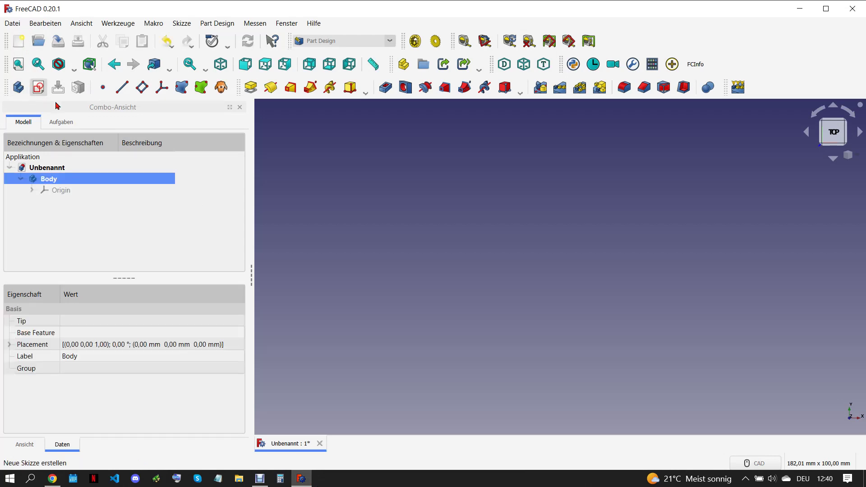
click(63, 223)
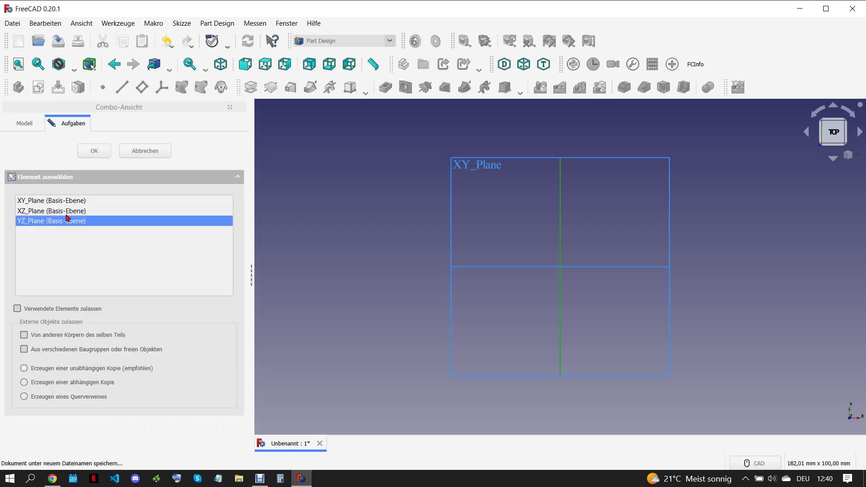
click(66, 215)
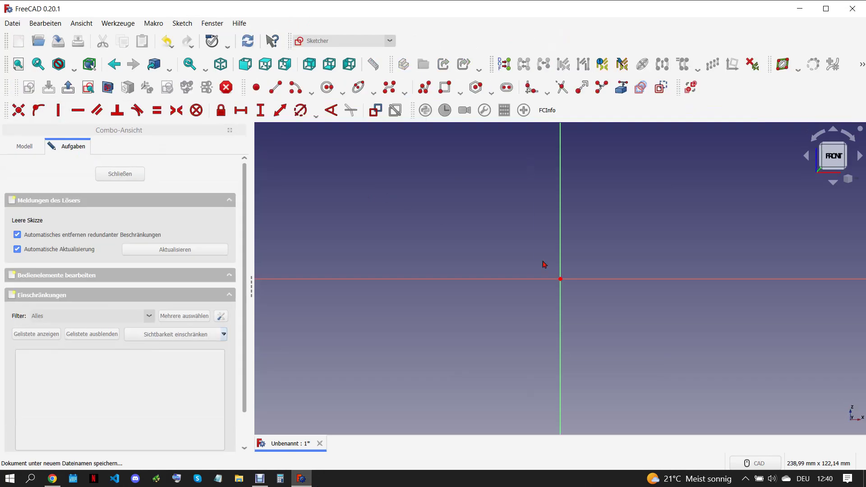
click(295, 88)
click(479, 312)
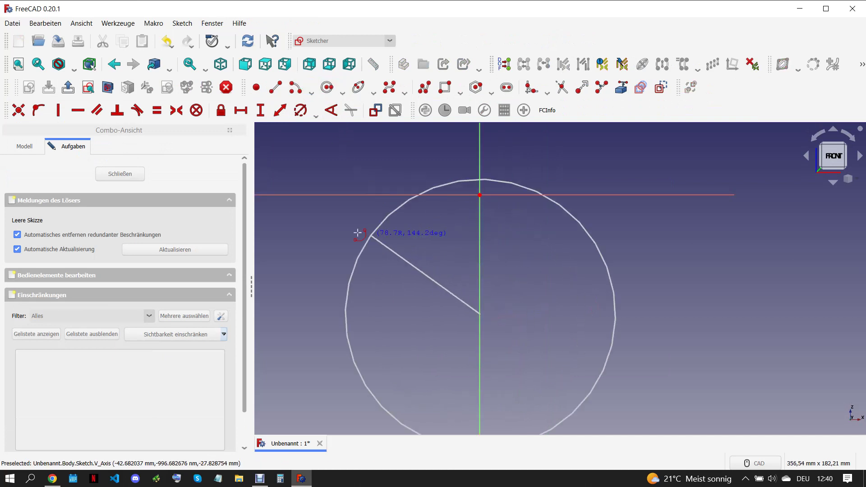
click(390, 260)
click(569, 264)
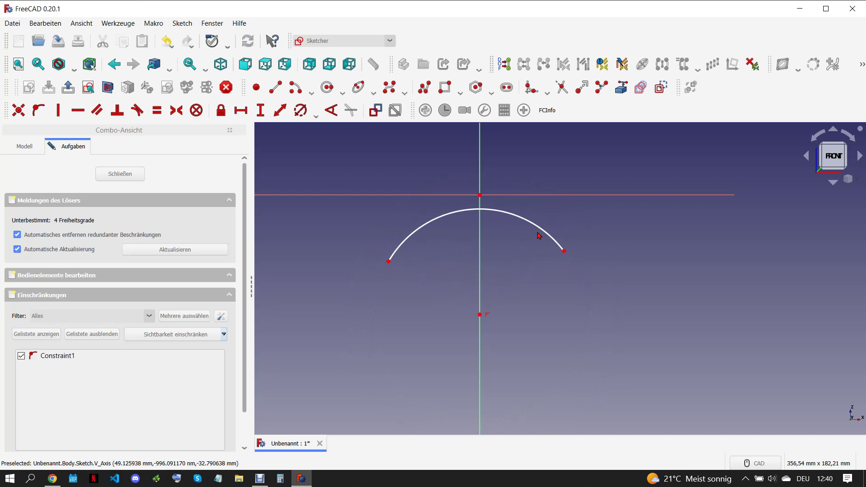
Give the arc a 61.5 mm radius.
click(519, 217)
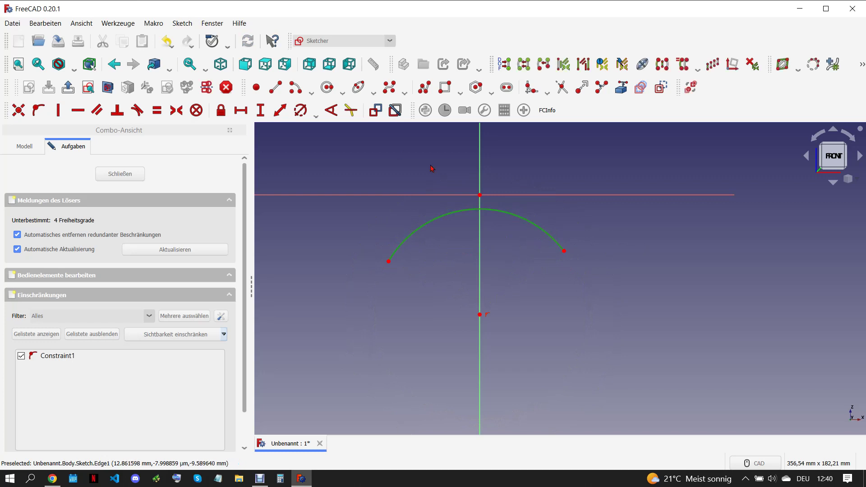
click(299, 110)
text(61,5)
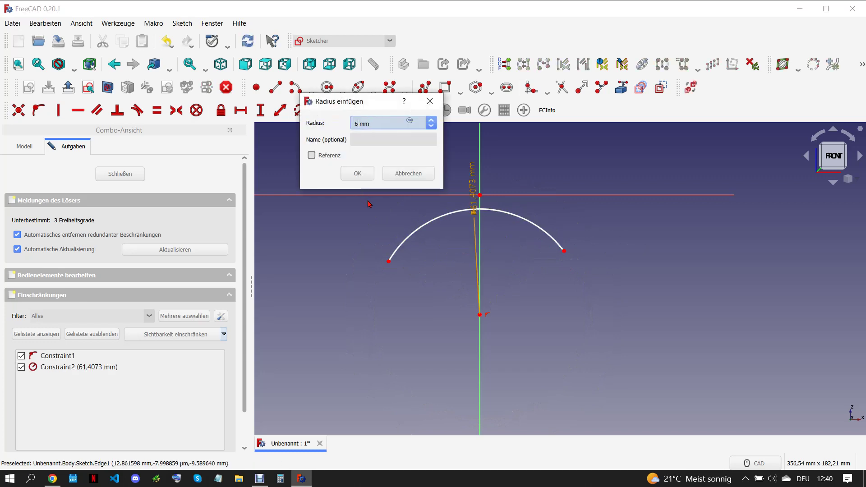
click(357, 174)
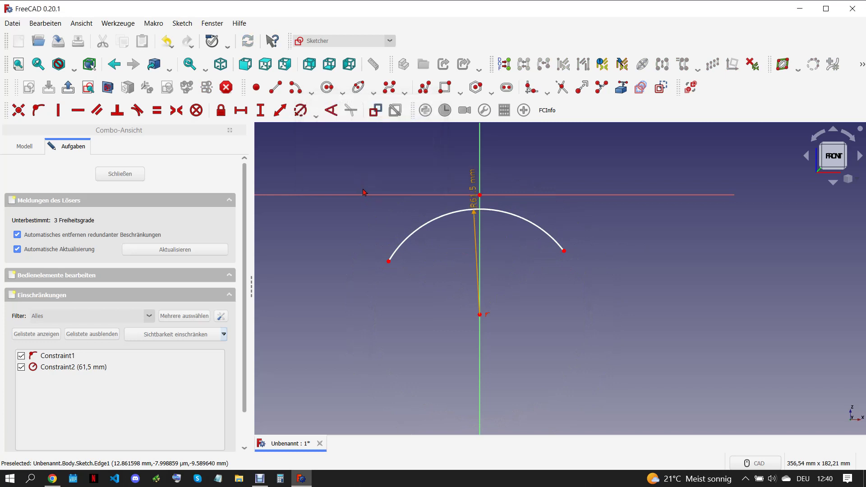
click(564, 252)
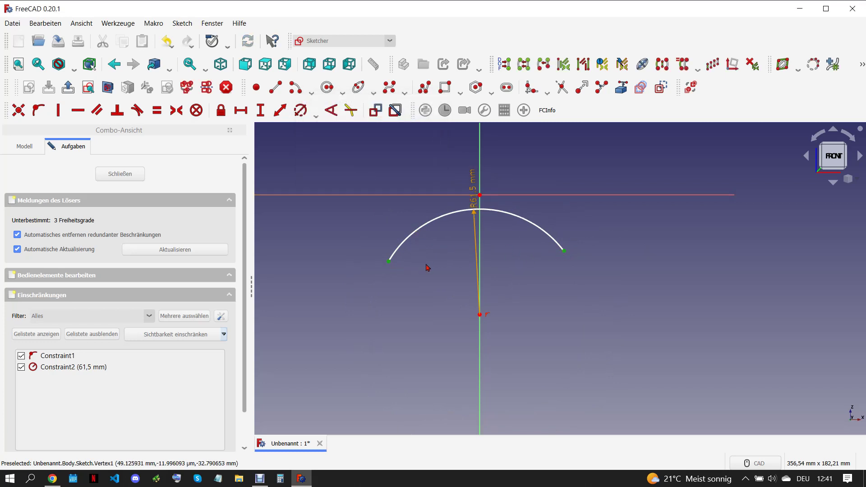
Level the arc's endpoints horizontally and place the 61.5 mm radius label diagonally.
key(h)
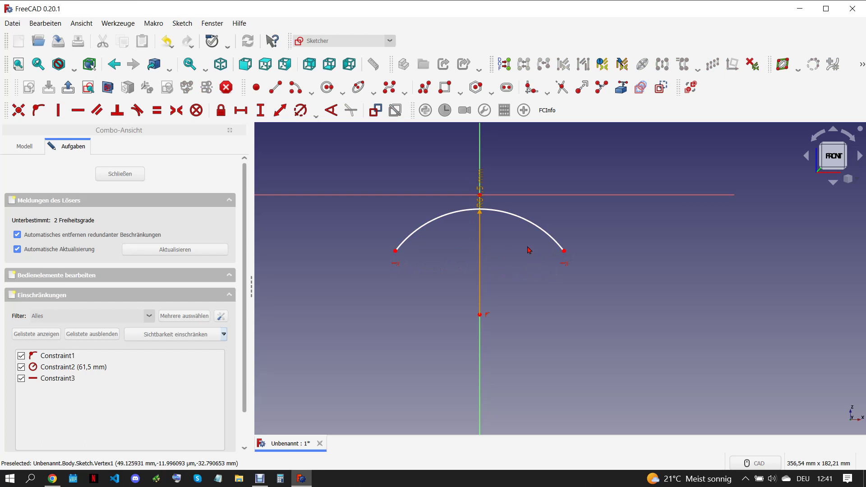
click(536, 227)
click(604, 252)
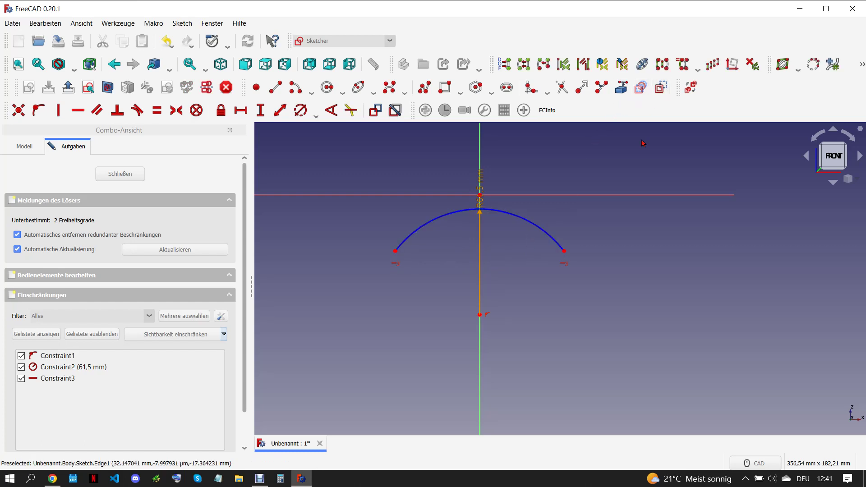
scroll(487, 267, up, 1)
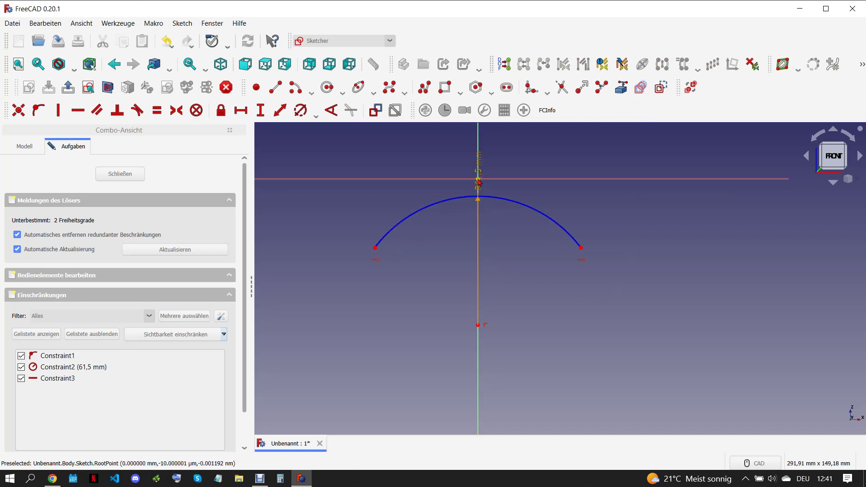
drag(479, 182, 515, 283)
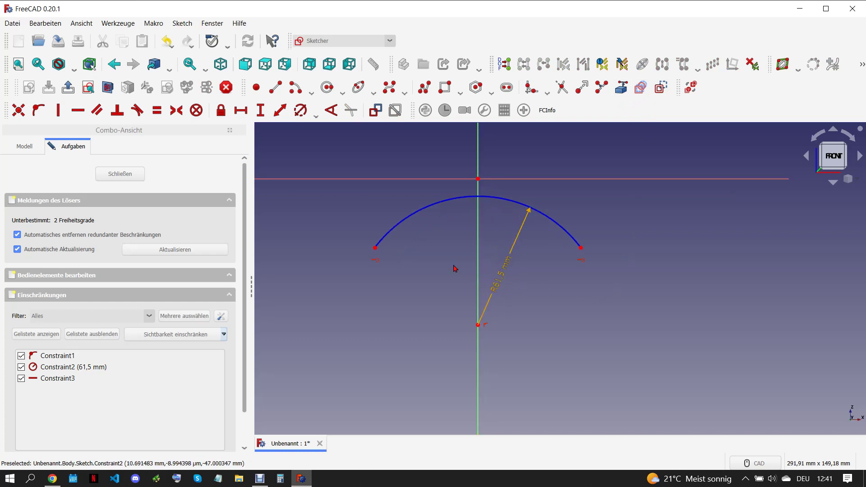
click(53, 479)
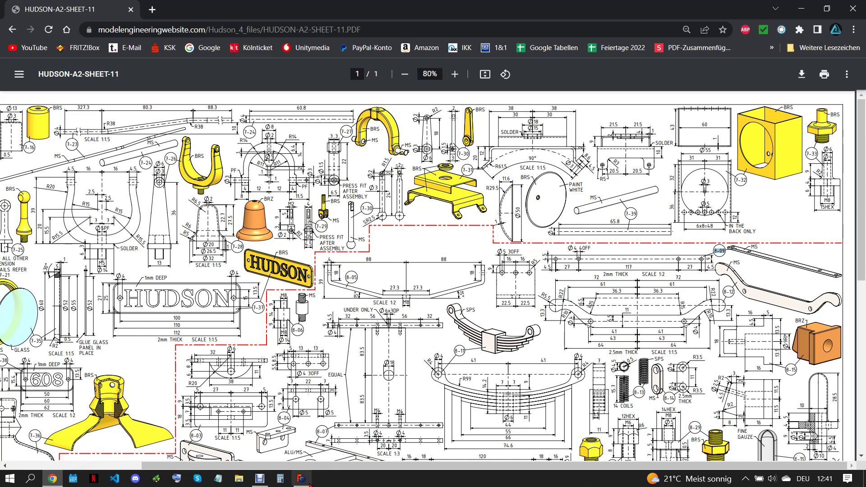
mouse_move(301, 478)
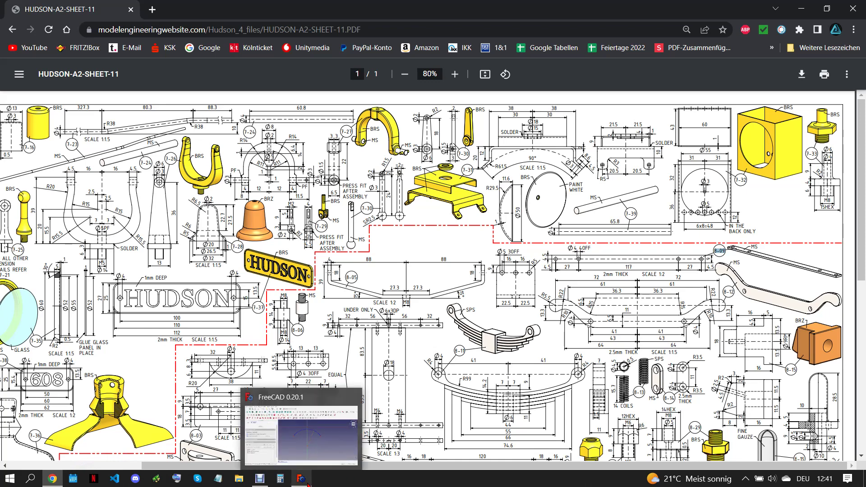
click(308, 483)
scroll(365, 250, up, 4)
click(280, 84)
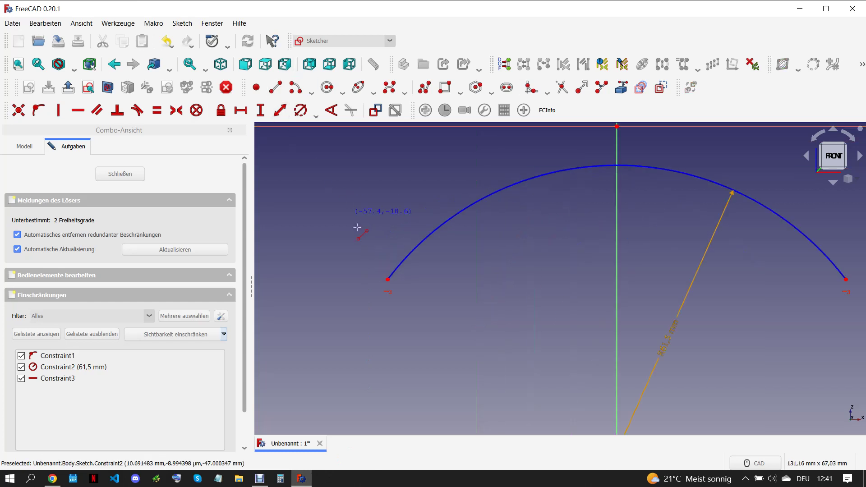
Draw two short lines from the arc's ends and make them equal length.
click(372, 267)
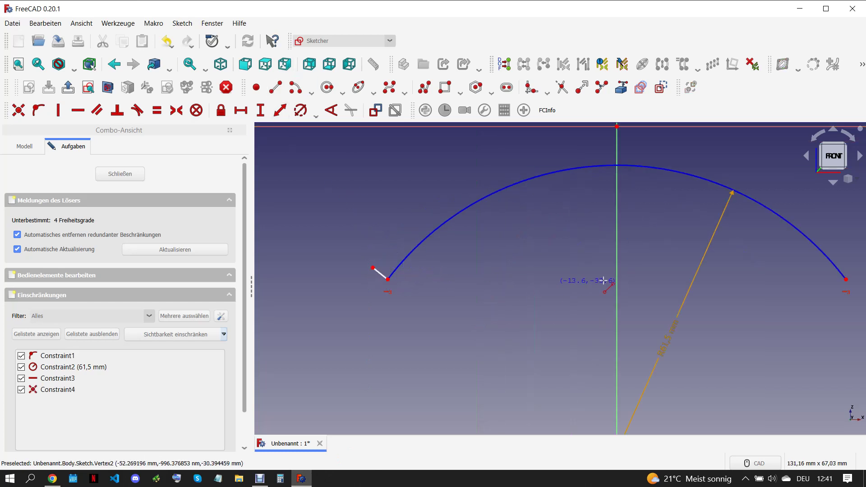
click(846, 278)
click(854, 273)
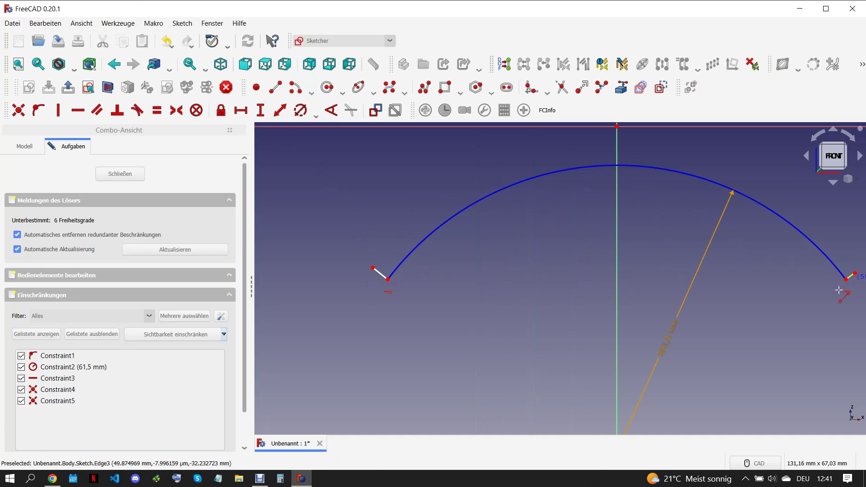
key(Escape)
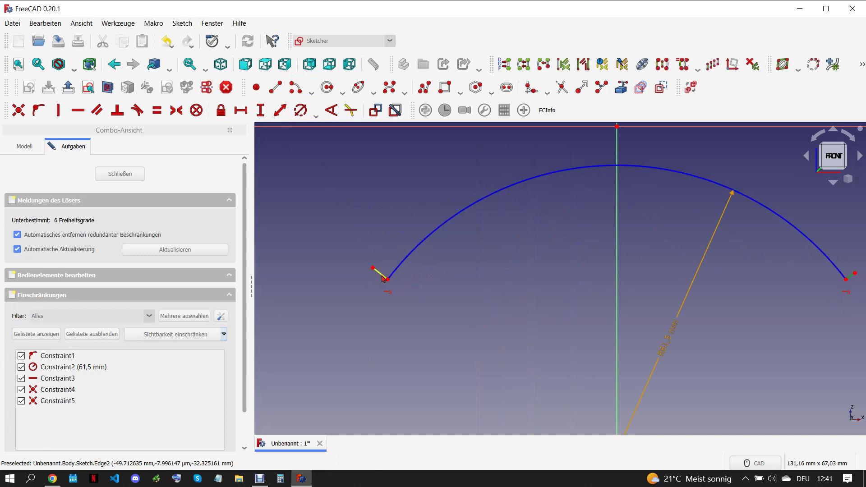
click(380, 274)
key(e)
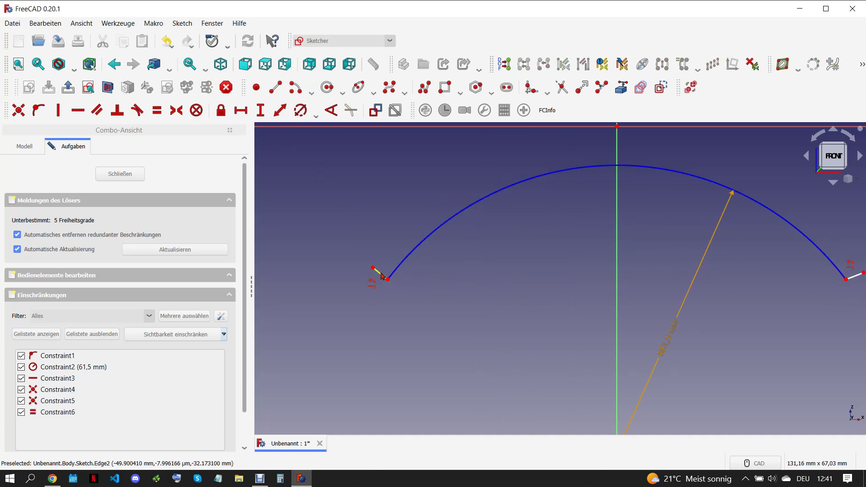
Attach the short lines' ends onto the arc and try making the lines perpendicular.
scroll(605, 338, down, 2)
scroll(608, 360, down, 2)
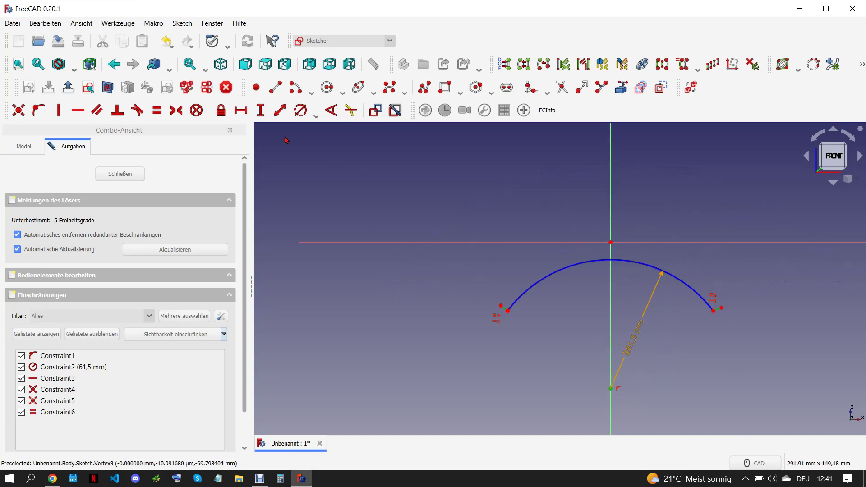
click(38, 109)
scroll(577, 370, up, 3)
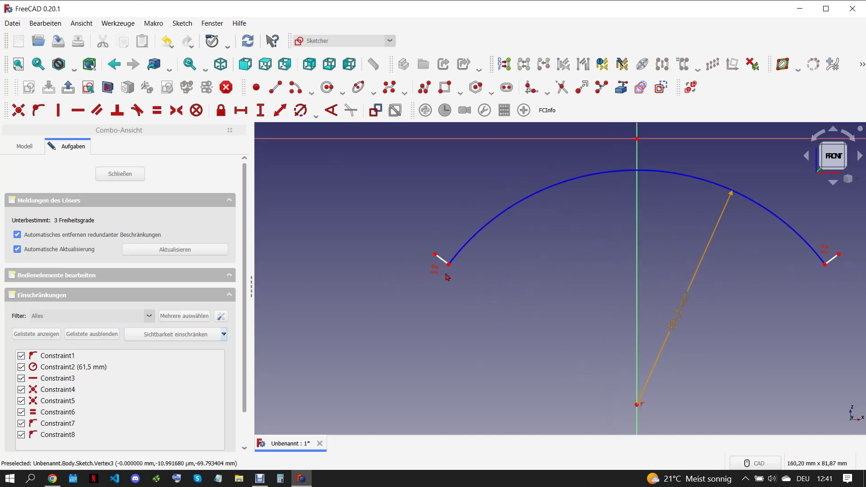
click(442, 259)
click(831, 259)
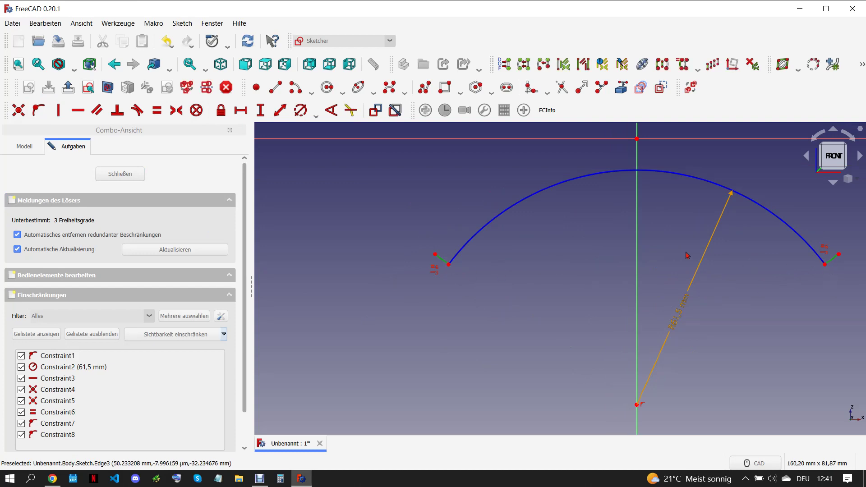
click(118, 111)
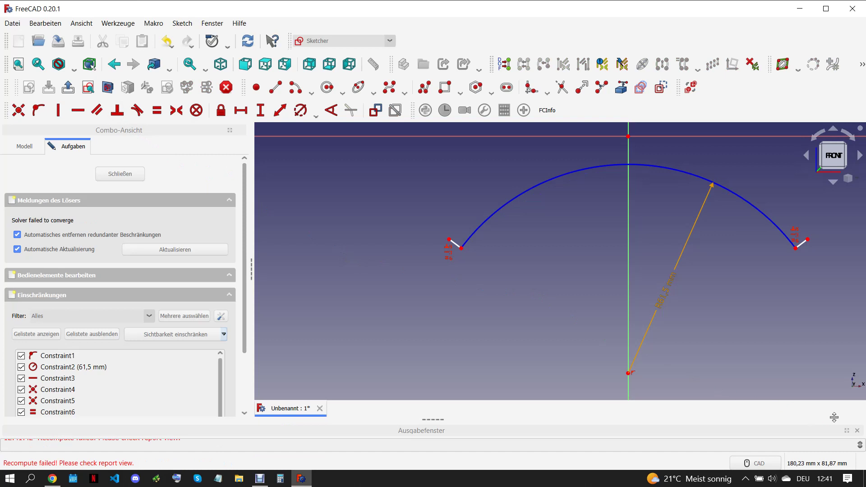
click(857, 430)
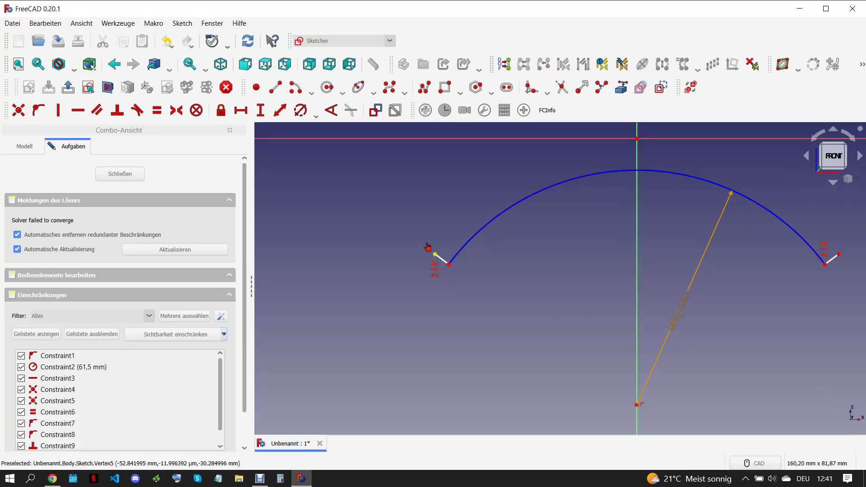
Undo the failed perpendicular constraint and test how freely the arc's left end moves.
drag(428, 246, 421, 251)
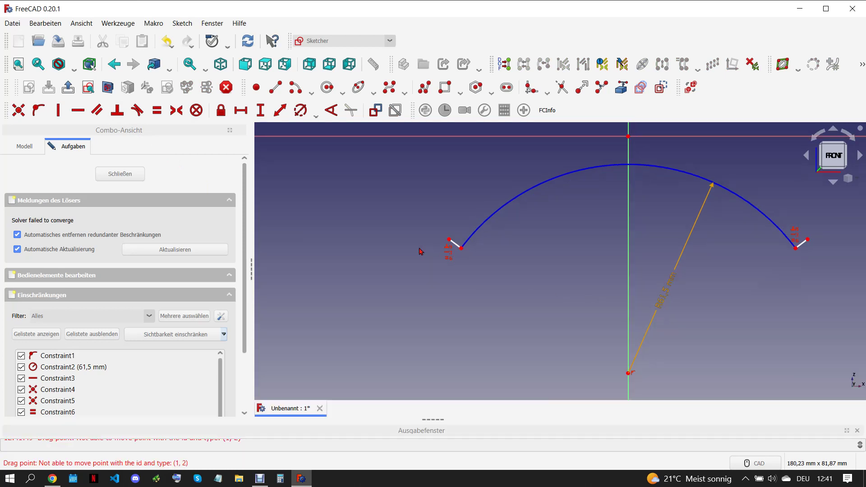
click(172, 45)
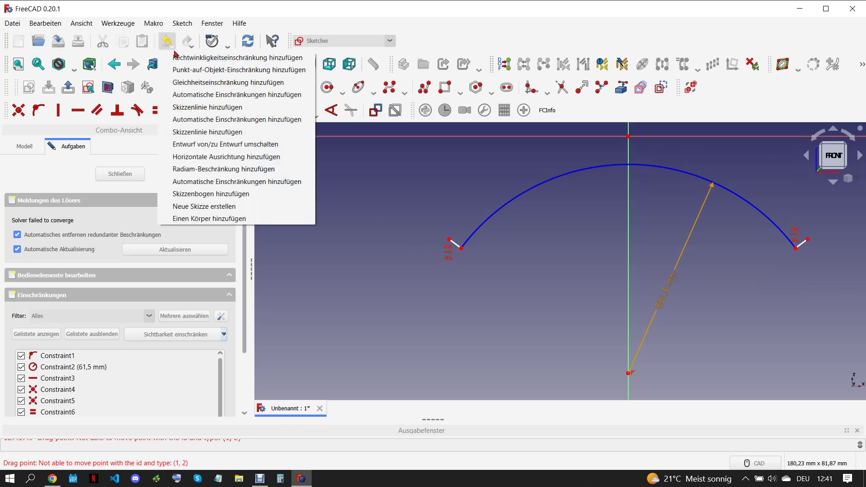
click(214, 58)
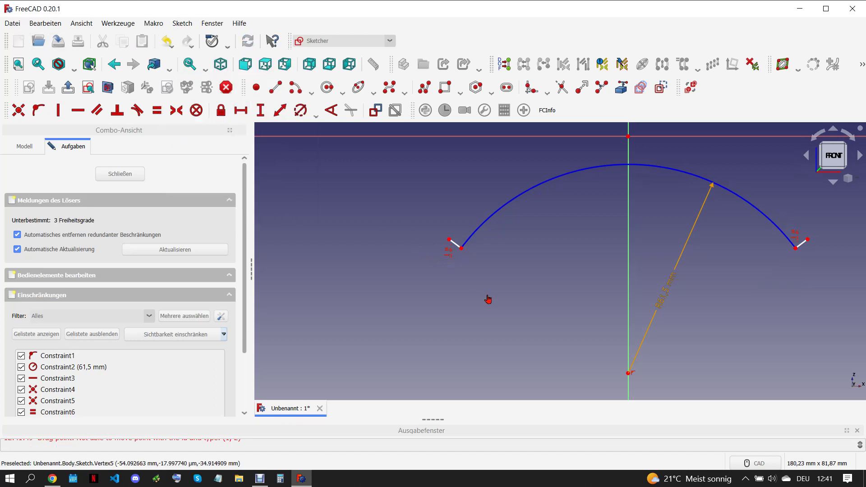
middle_drag(408, 246, 552, 277)
drag(417, 235, 412, 229)
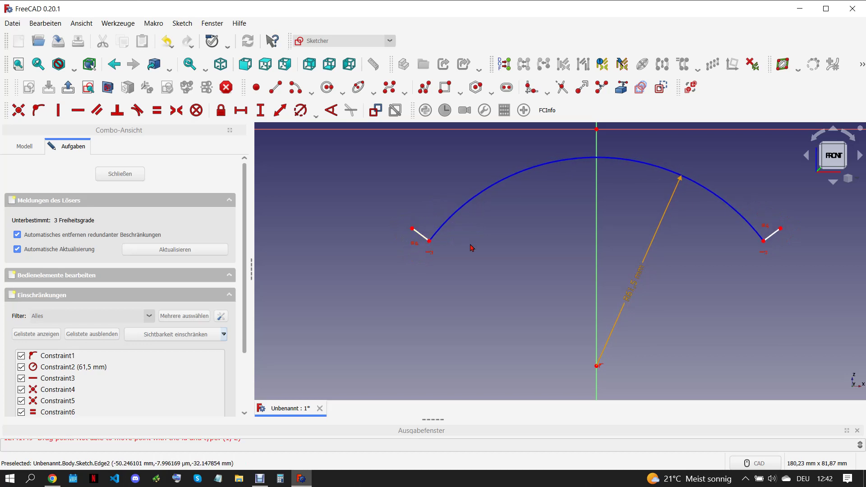
Give the left short line a 2 mm length, then view the HUDSON drawing PDF.
click(419, 234)
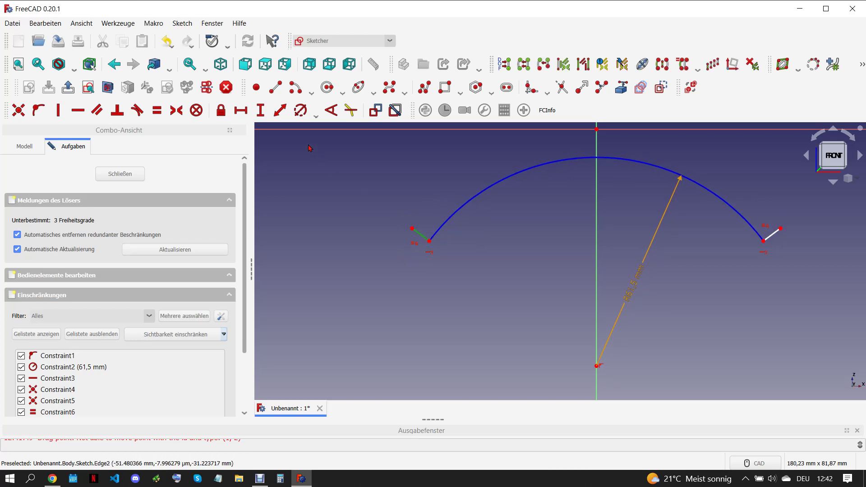
click(279, 110)
text(2)
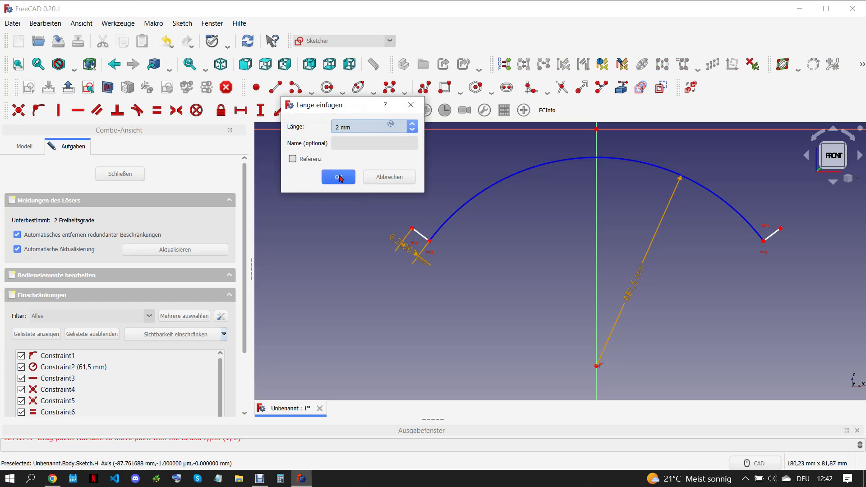
click(338, 176)
scroll(547, 255, down, 1)
scroll(546, 255, down, 1)
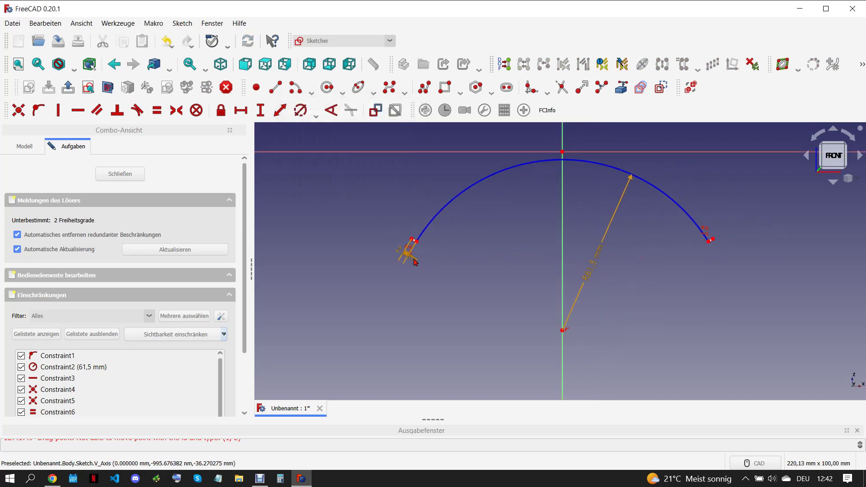
click(52, 478)
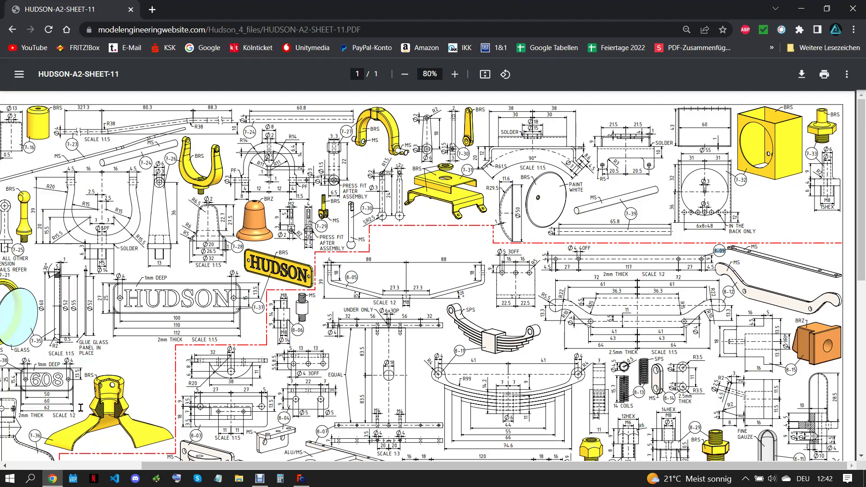
Start a centre-point arc placed on the main arc's existing centre.
click(301, 478)
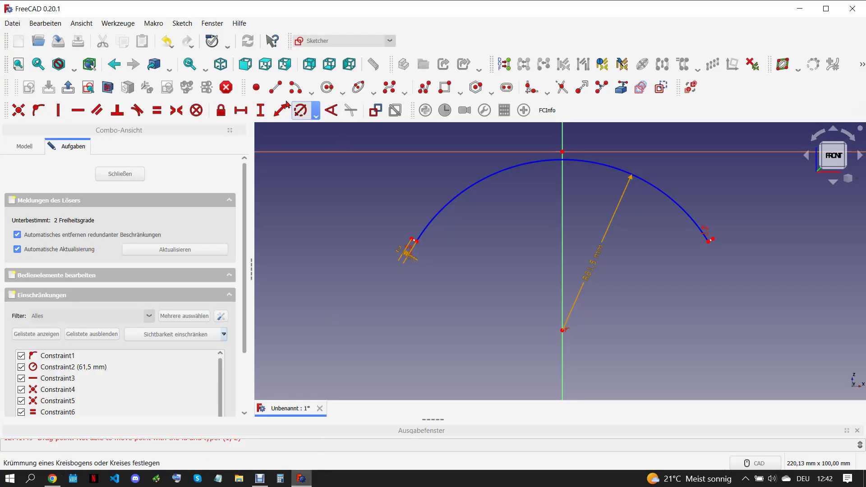
click(295, 87)
scroll(514, 241, up, 1)
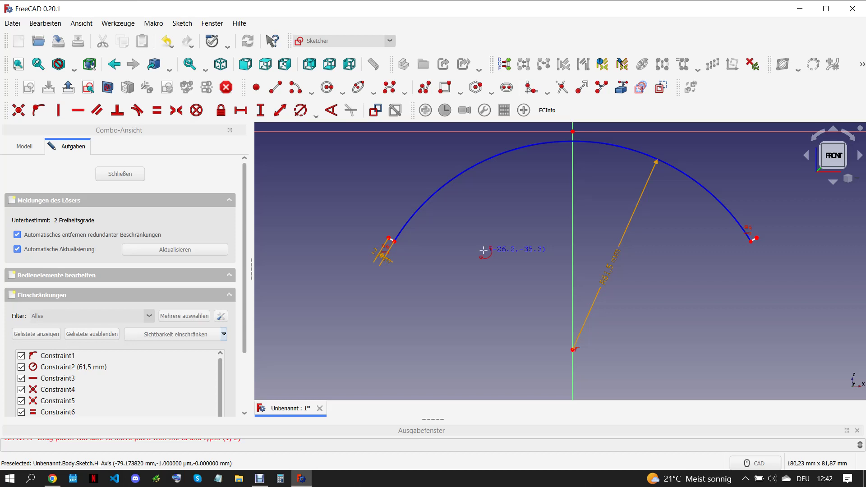
click(577, 349)
scroll(424, 214, up, 3)
scroll(361, 245, up, 2)
click(349, 251)
scroll(360, 232, down, 3)
scroll(360, 232, down, 3)
click(480, 316)
Set the new arc's start point and end it at the angled line's endpoint.
scroll(602, 225, up, 4)
click(604, 232)
scroll(601, 228, up, 1)
click(623, 273)
scroll(647, 254, down, 4)
scroll(647, 254, down, 1)
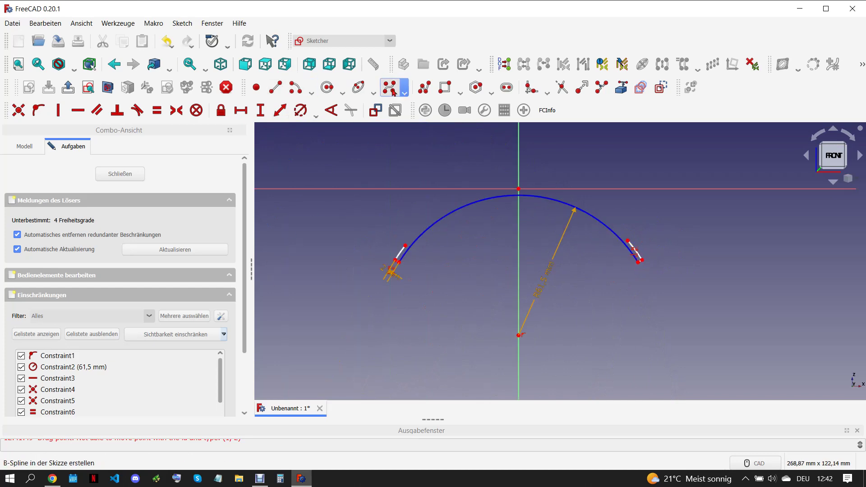
Draw a rectangle over the arc and delete its bottom edge to form the frame.
click(445, 87)
scroll(451, 216, up, 1)
scroll(444, 217, up, 2)
click(377, 184)
click(775, 246)
click(690, 246)
key(Delete)
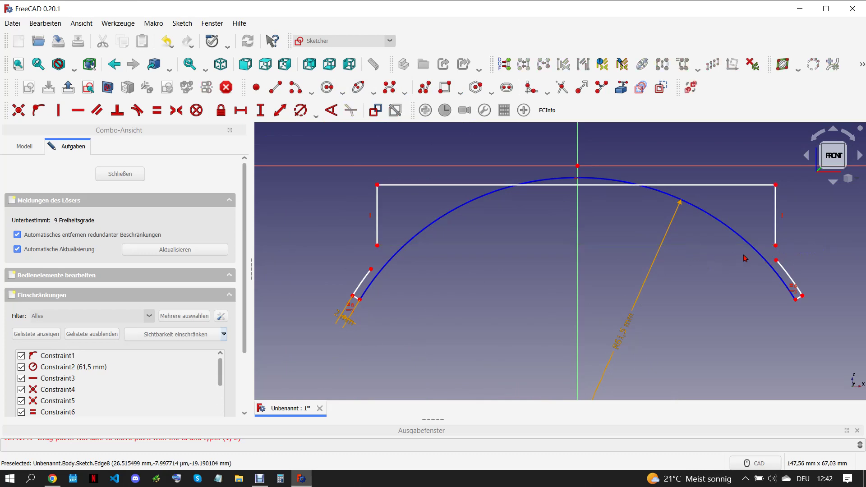
Make both frame corners coincident with the angled lines' endpoints.
click(775, 245)
click(776, 260)
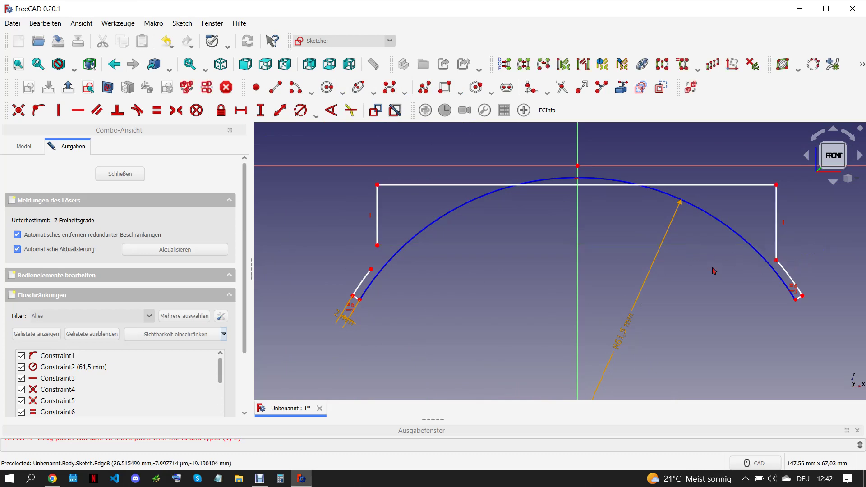
key(c)
click(371, 269)
click(377, 245)
key(c)
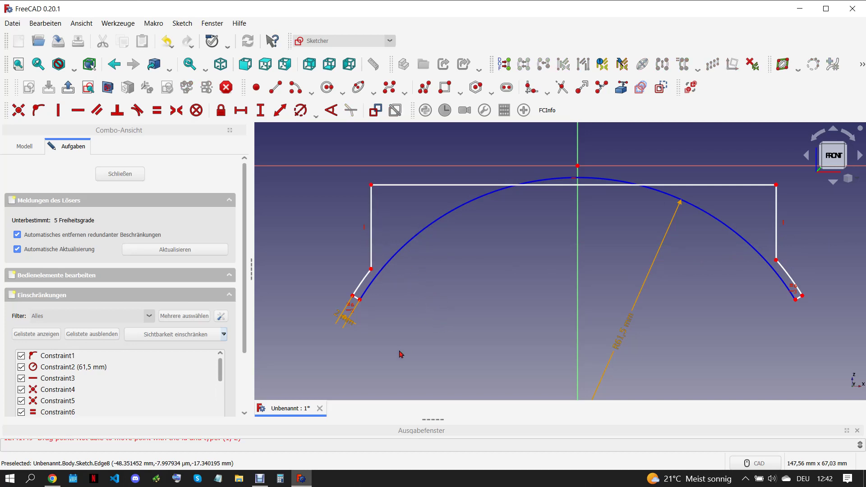
Make the two vertical frame sides equal, then view the reference drawing PDF.
click(776, 223)
click(371, 225)
key(e)
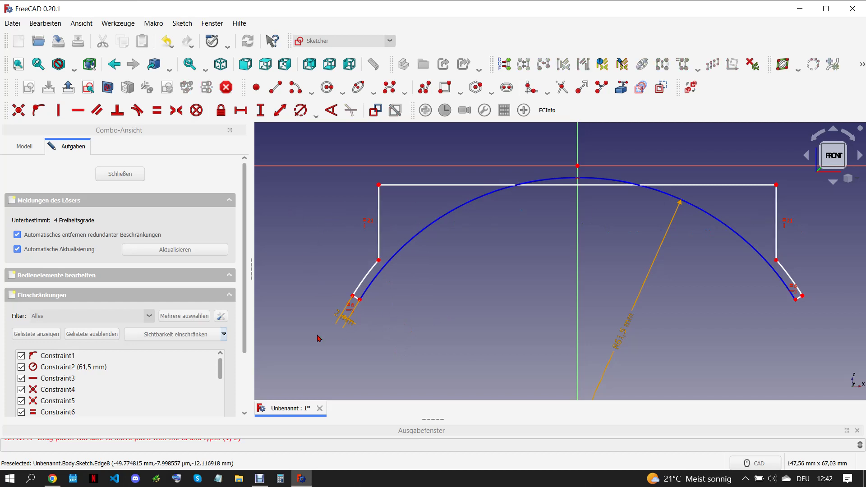
click(52, 479)
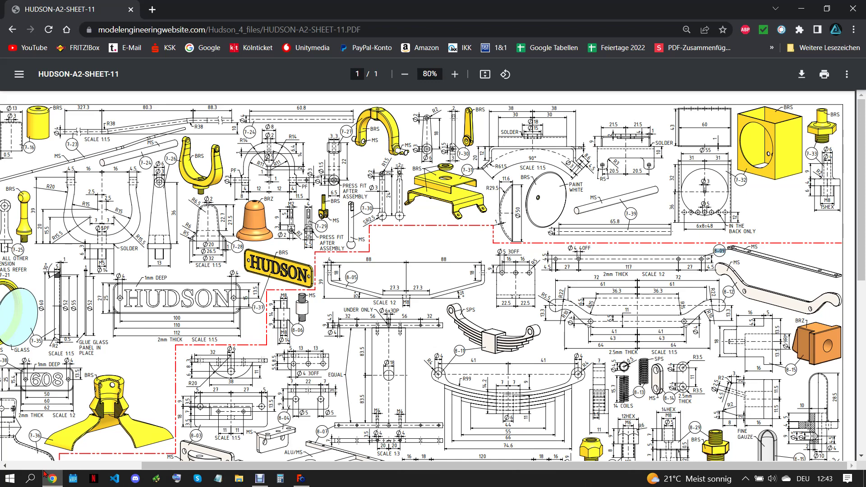
Set a 38 mm horizontal distance to the frame's top-right corner.
click(302, 479)
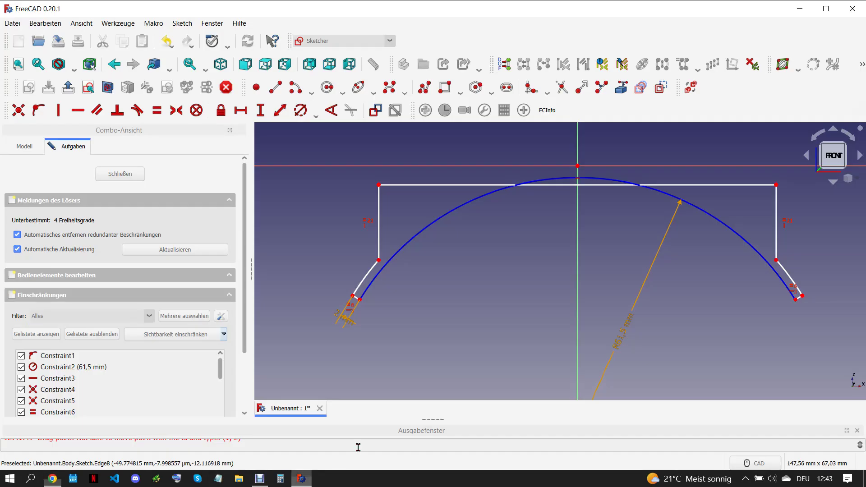
click(775, 184)
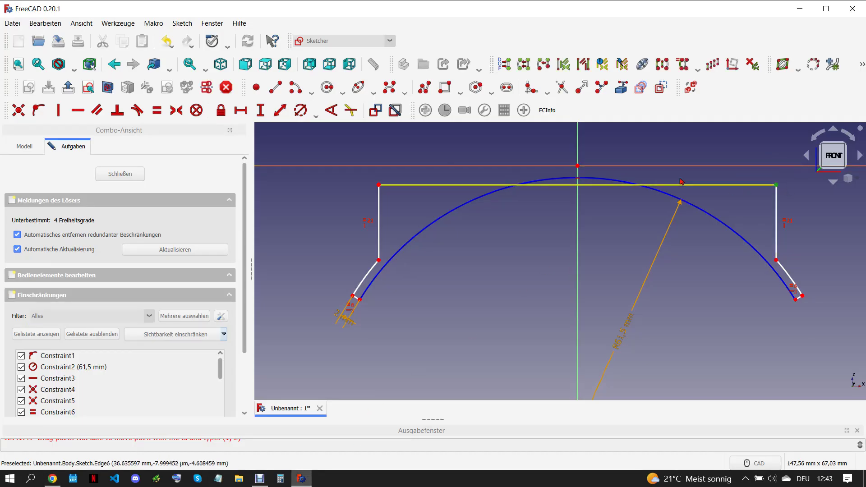
click(240, 110)
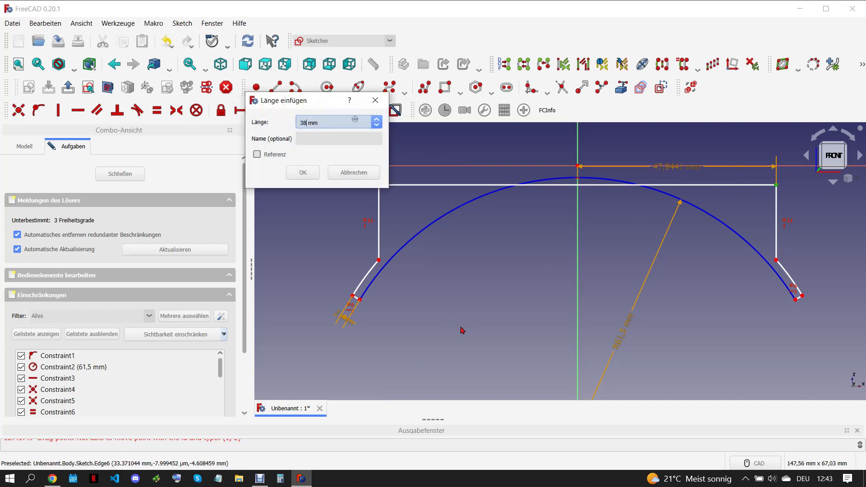
key(Return)
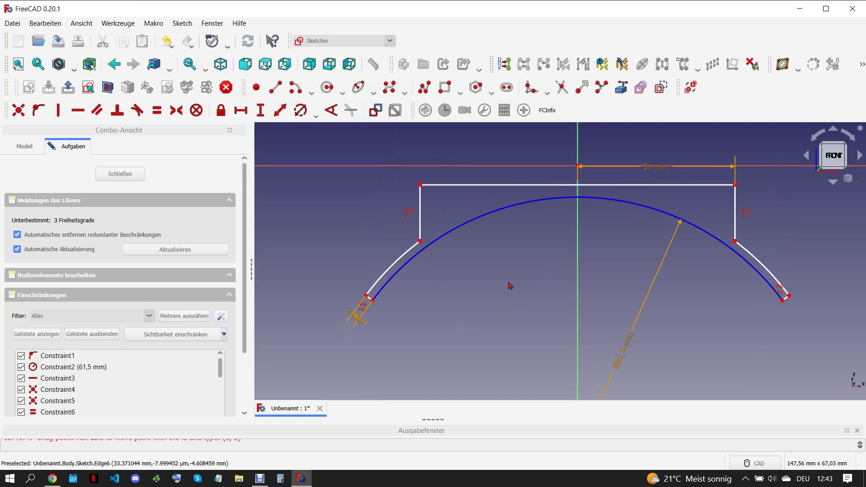
Give the right angled end line an 8,6 mm length, checking the drawing PDF.
click(789, 297)
click(735, 241)
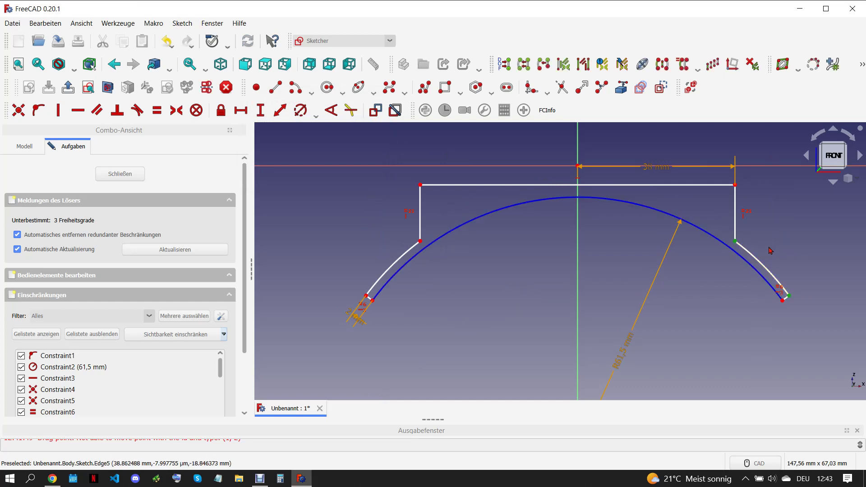
click(280, 110)
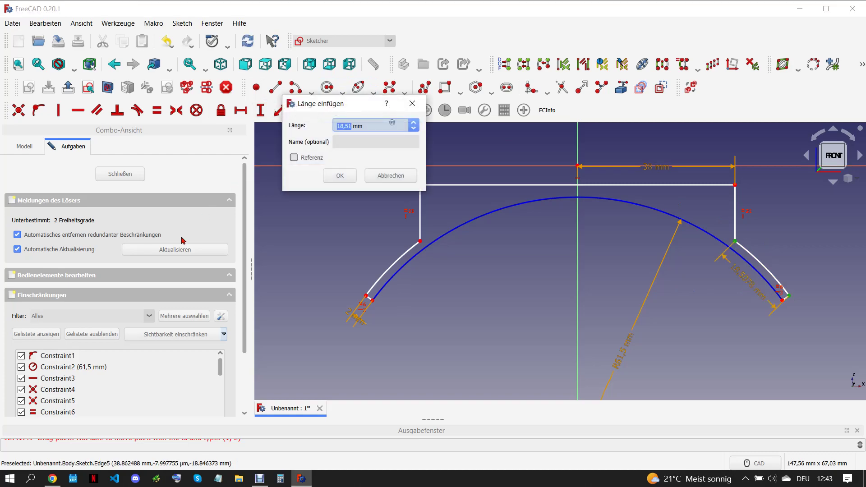
click(52, 478)
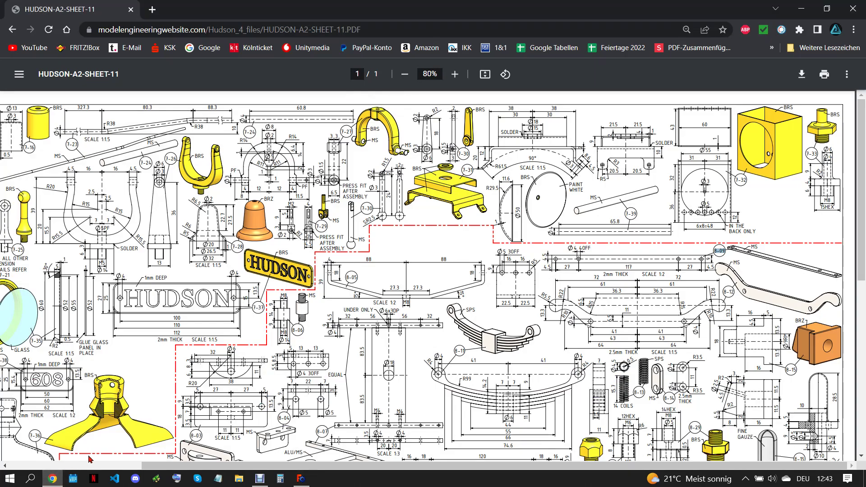
click(301, 478)
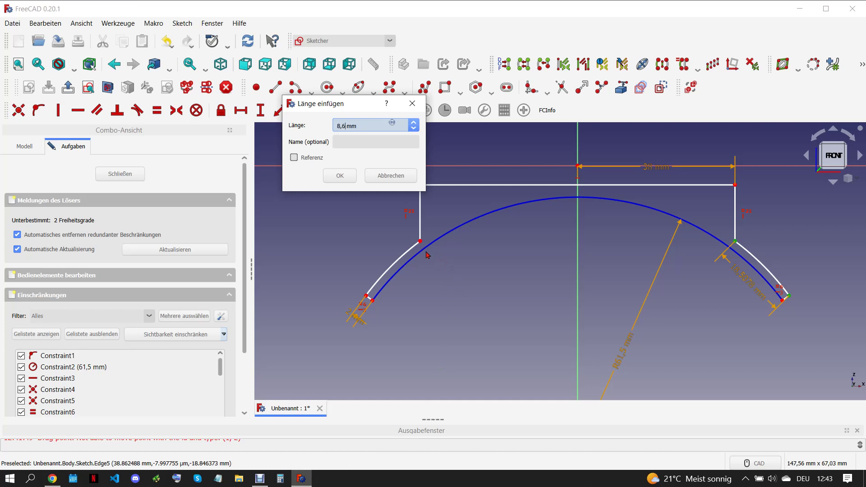
click(340, 176)
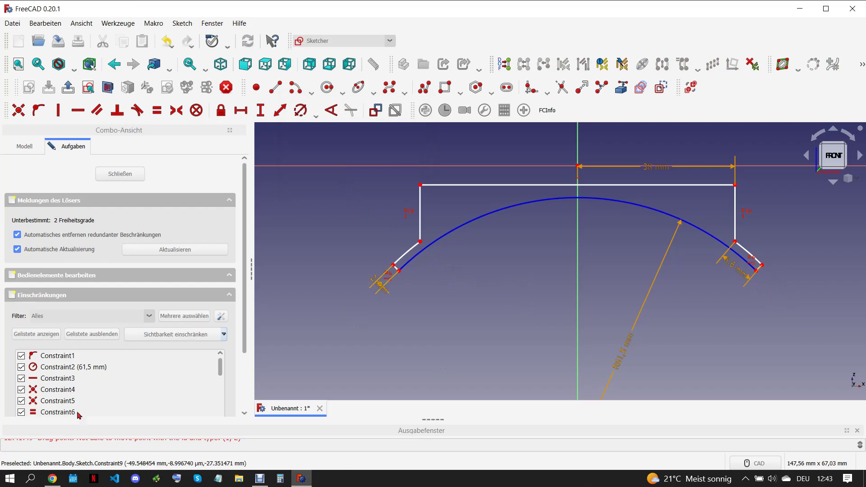
click(54, 477)
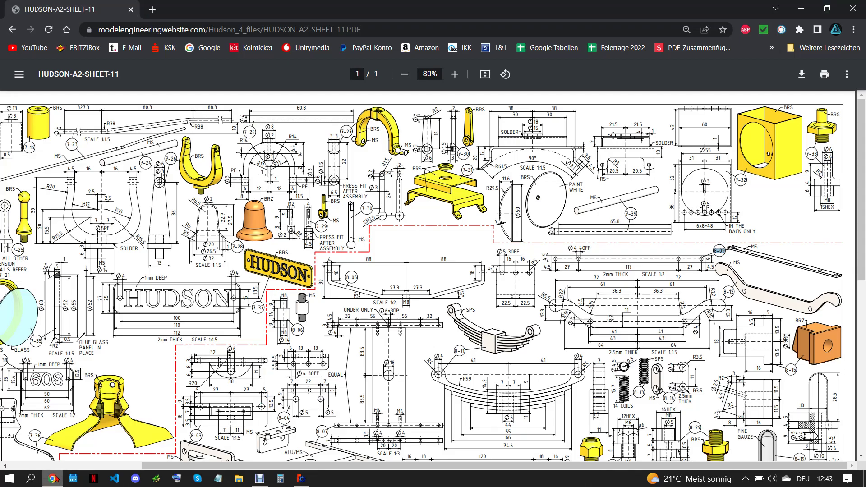
click(302, 479)
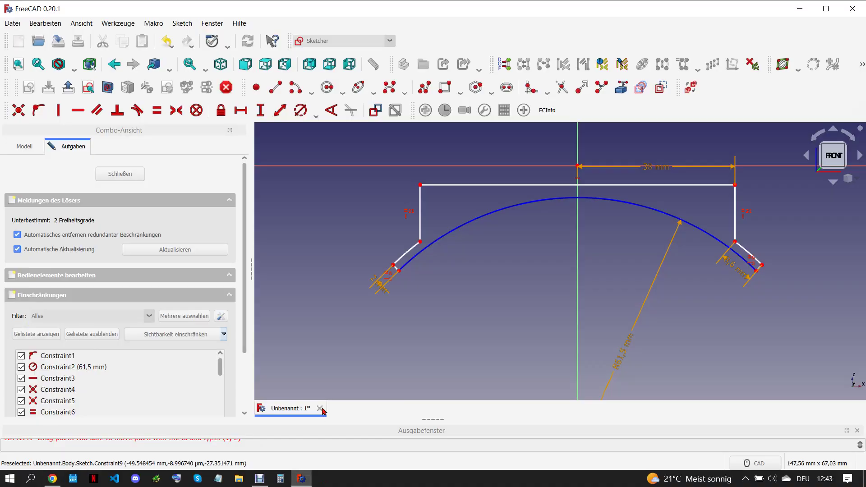
Add a 20 mm vertical distance at the left angled line's end and 12 mm to the left side.
click(401, 272)
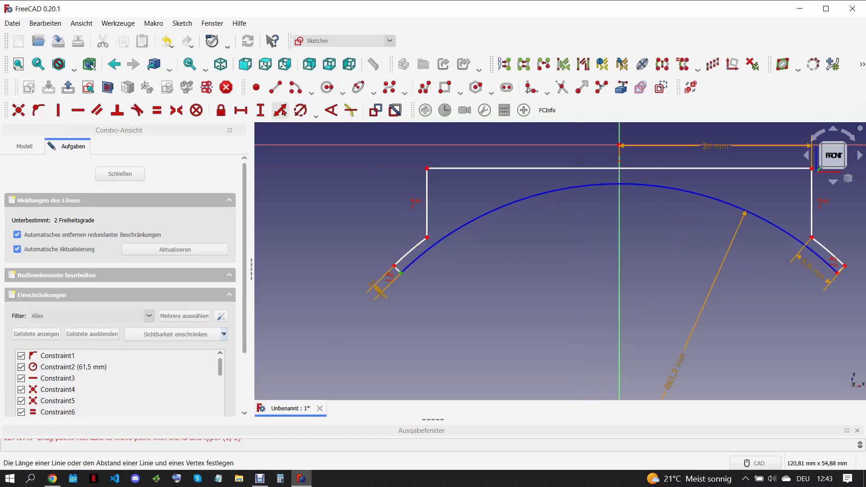
click(262, 110)
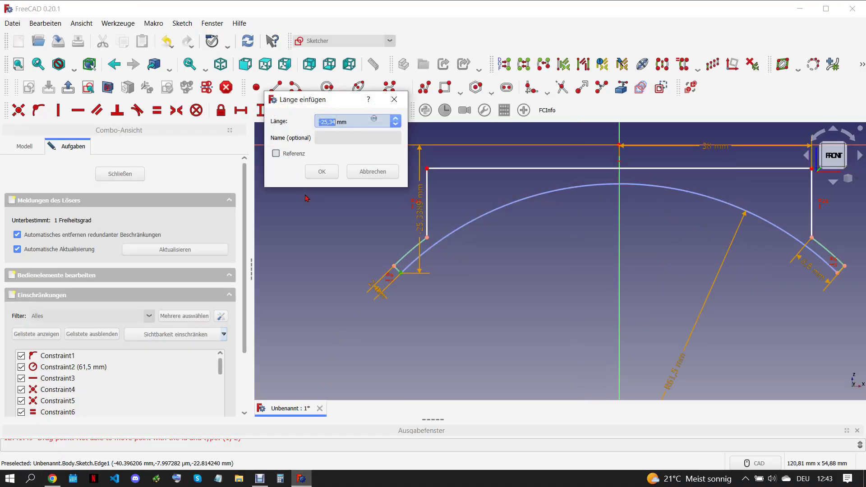
text(0)
key(Return)
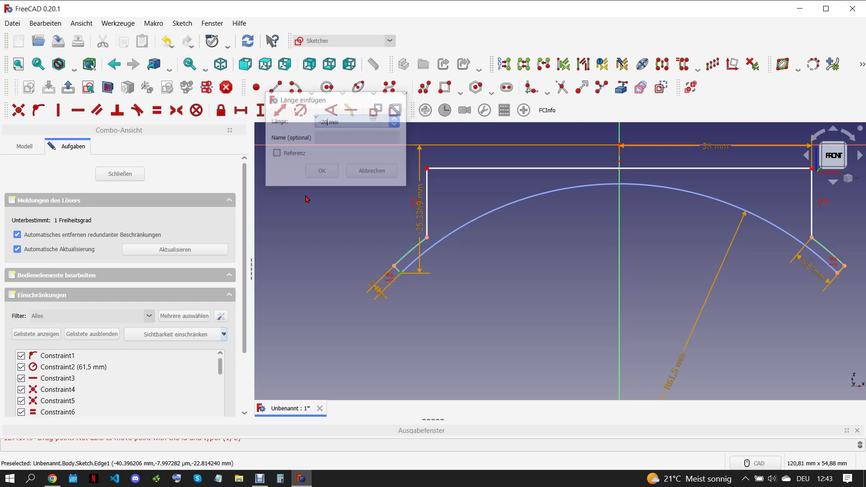
click(428, 194)
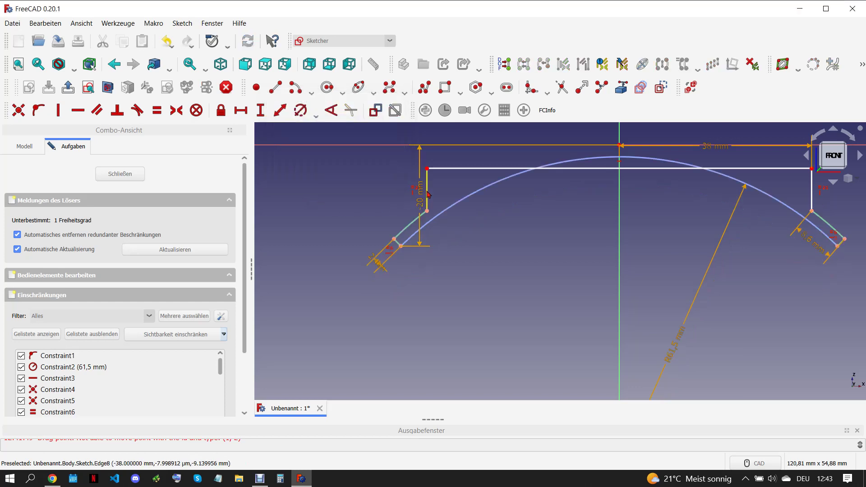
click(261, 110)
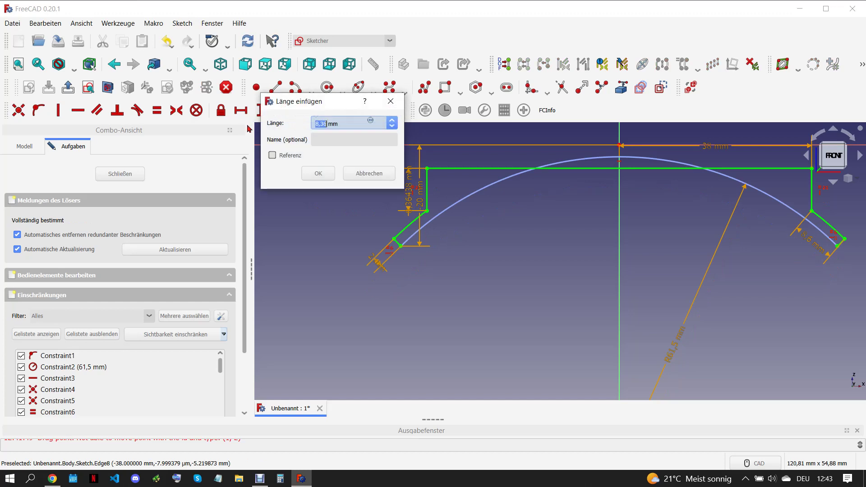
text(12)
click(321, 173)
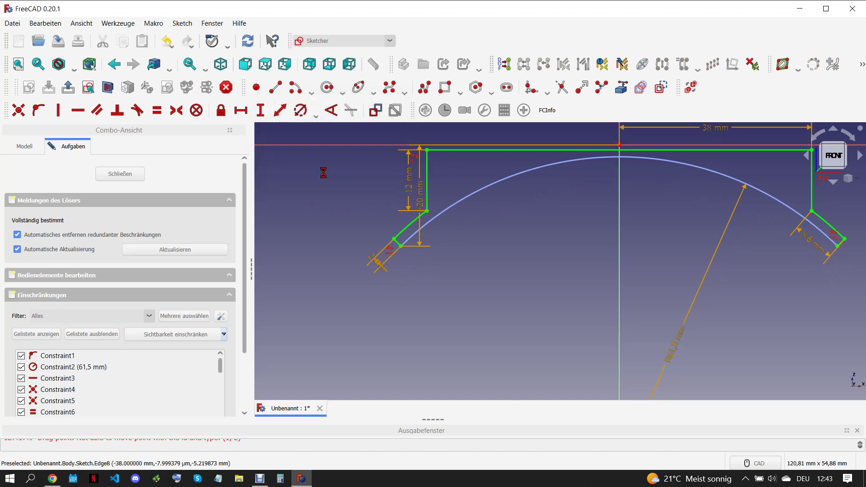
Drag the 2 mm and 8,6 mm labels clear of the angled end lines, glancing at the PDF.
scroll(325, 182, down, 1)
scroll(343, 201, up, 2)
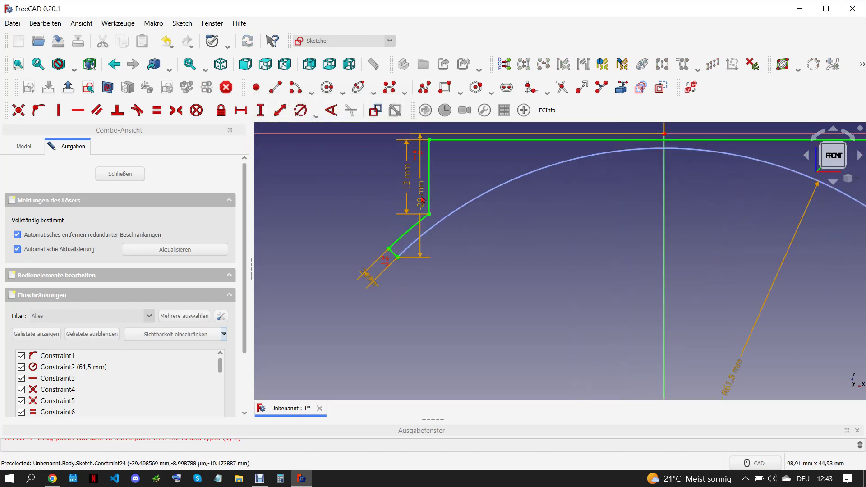
scroll(347, 205, down, 1)
scroll(443, 216, down, 1)
scroll(443, 216, up, 1)
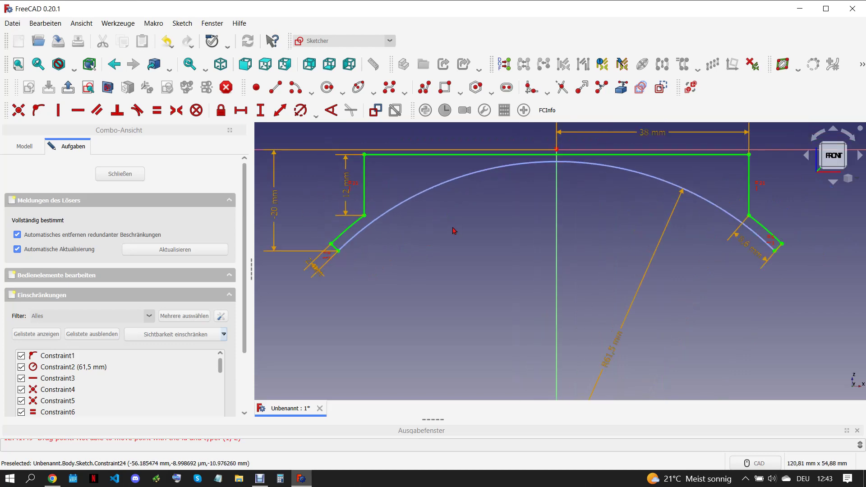
drag(359, 271, 438, 283)
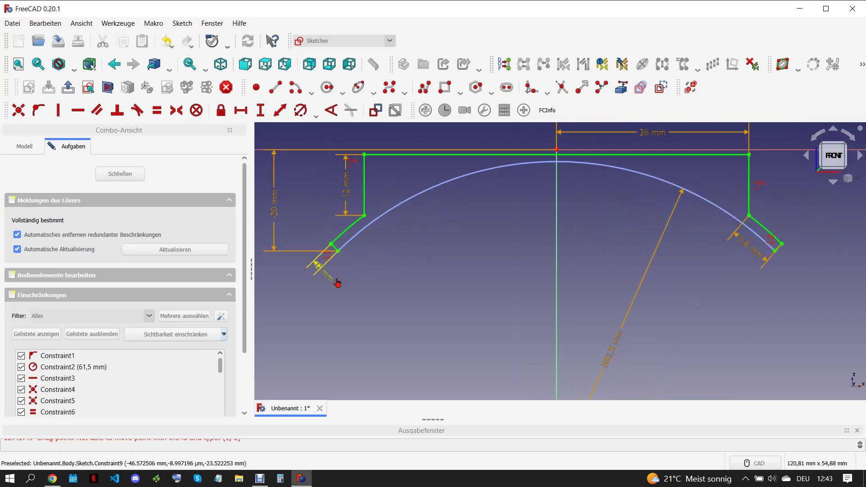
drag(761, 266, 777, 217)
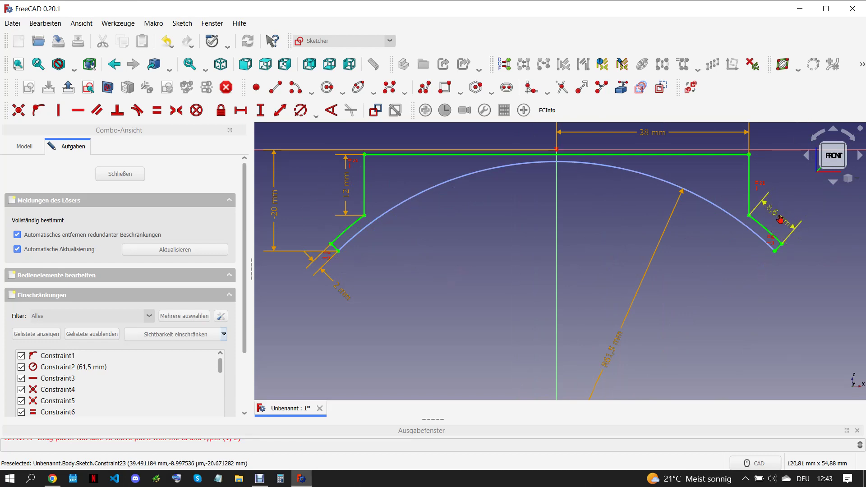
scroll(594, 264, down, 2)
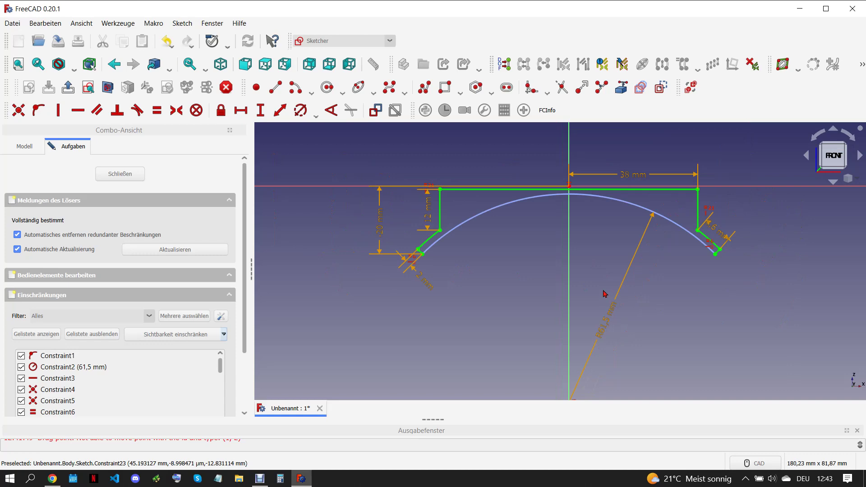
scroll(555, 263, up, 2)
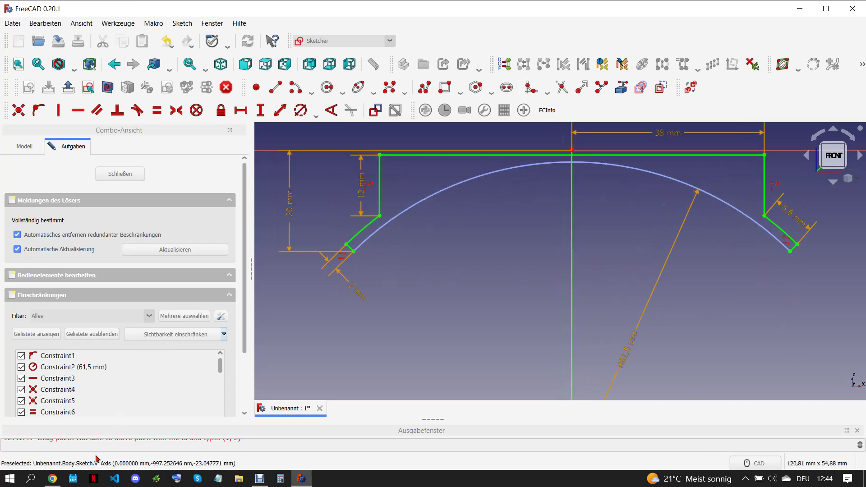
click(54, 479)
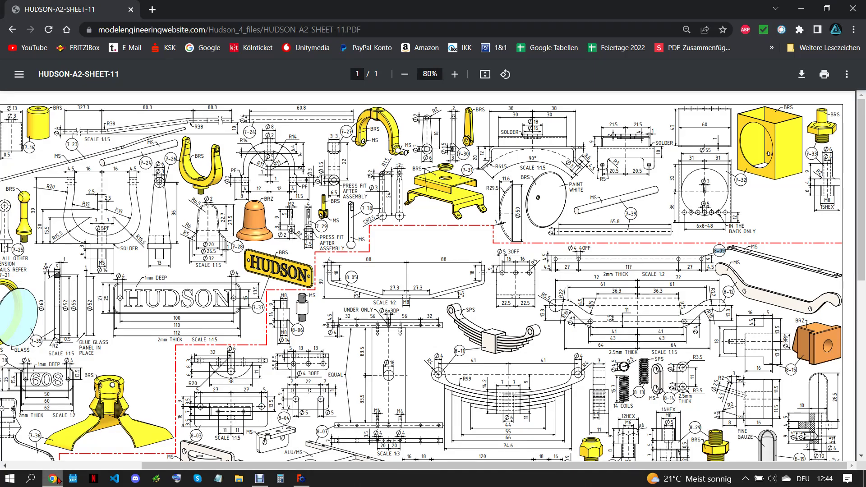
click(302, 479)
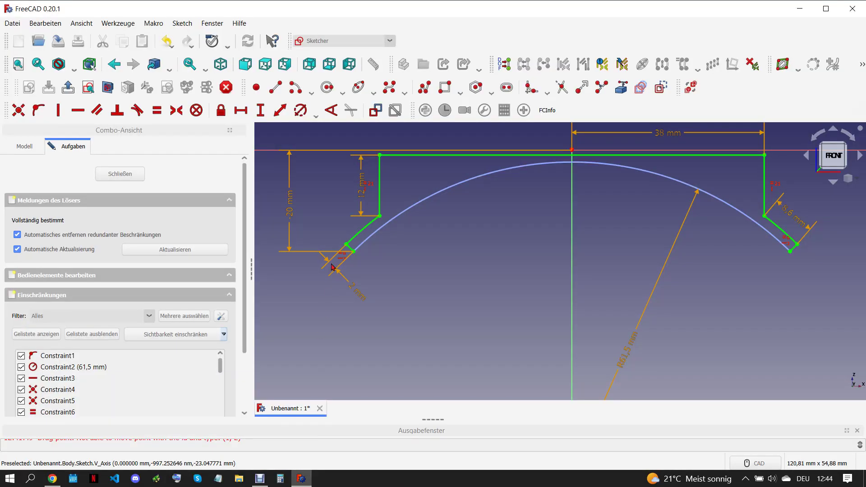
Draw two short arcs from the main arc's centre out to the left and right chamfer corners.
click(295, 87)
scroll(444, 142, down, 3)
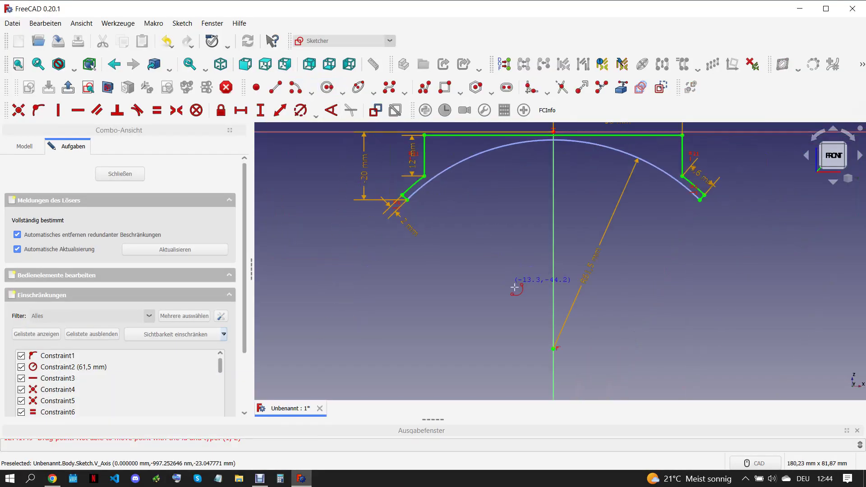
click(553, 349)
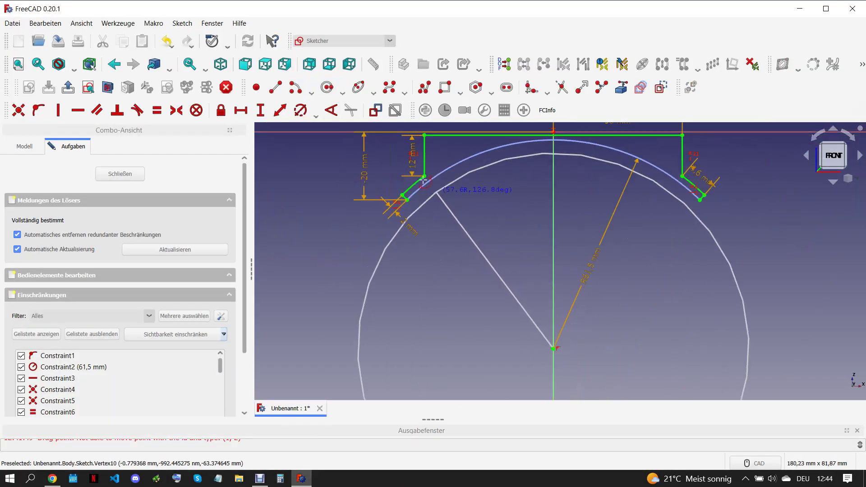
scroll(399, 218, up, 4)
click(383, 228)
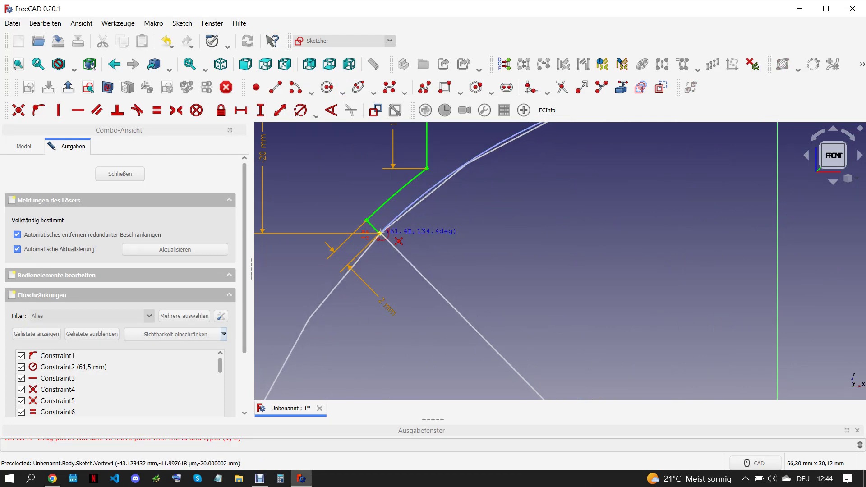
click(453, 176)
scroll(457, 176, down, 3)
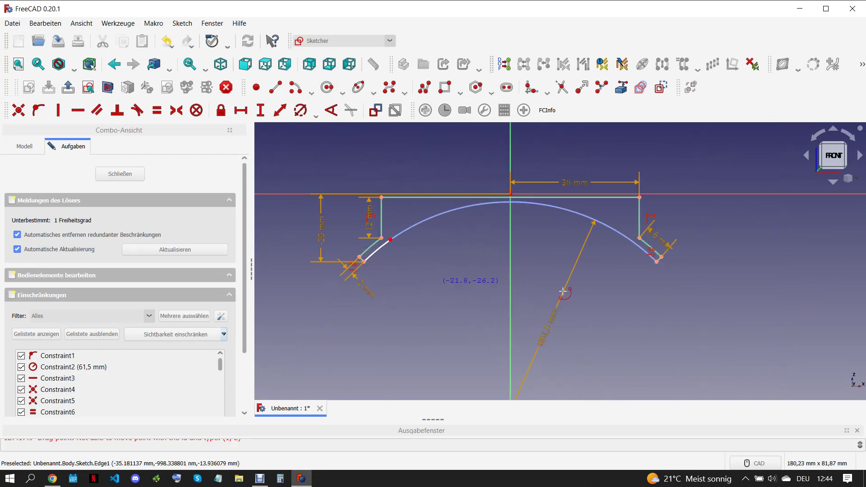
scroll(550, 357, down, 1)
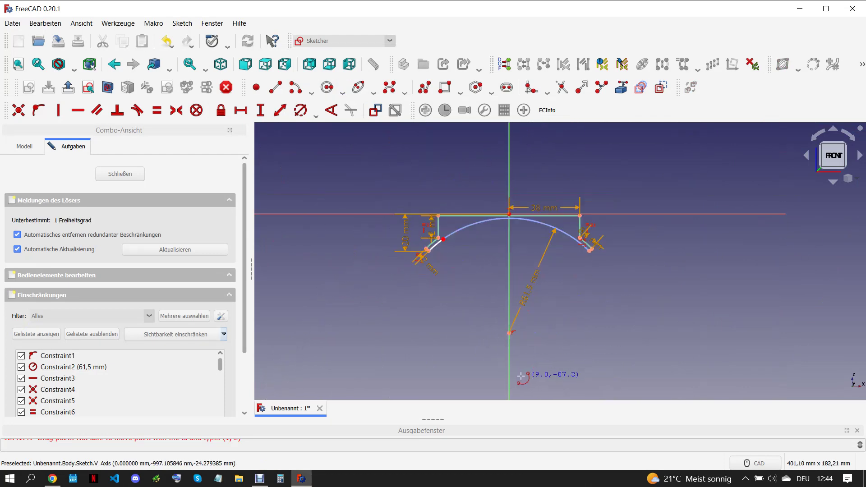
click(512, 329)
scroll(603, 210, up, 4)
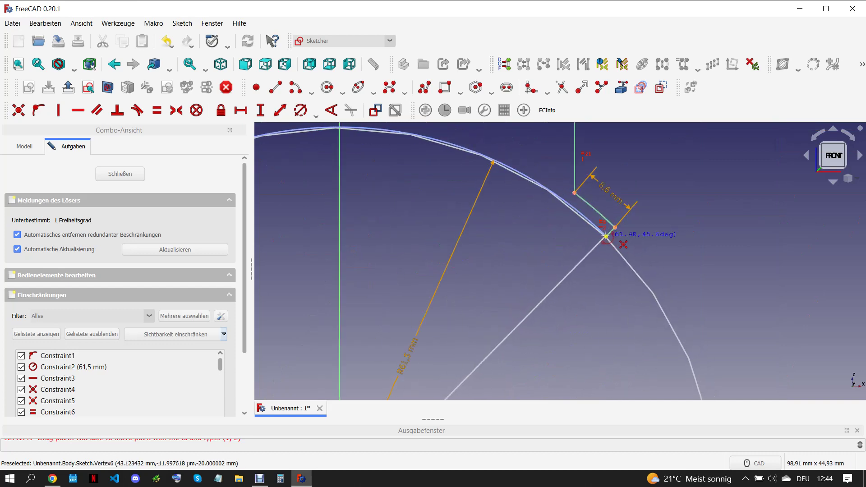
click(606, 237)
scroll(572, 252, down, 3)
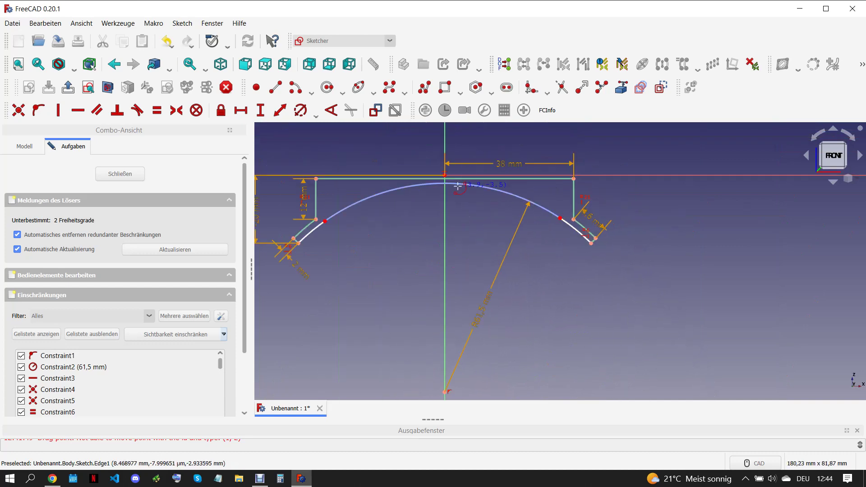
Draw a rectangle spanning across the arc between the frame sides.
click(445, 87)
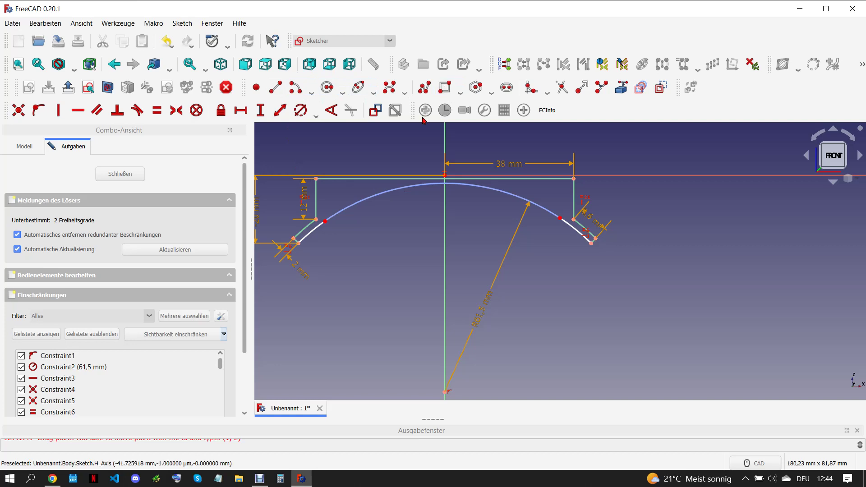
click(330, 184)
click(558, 242)
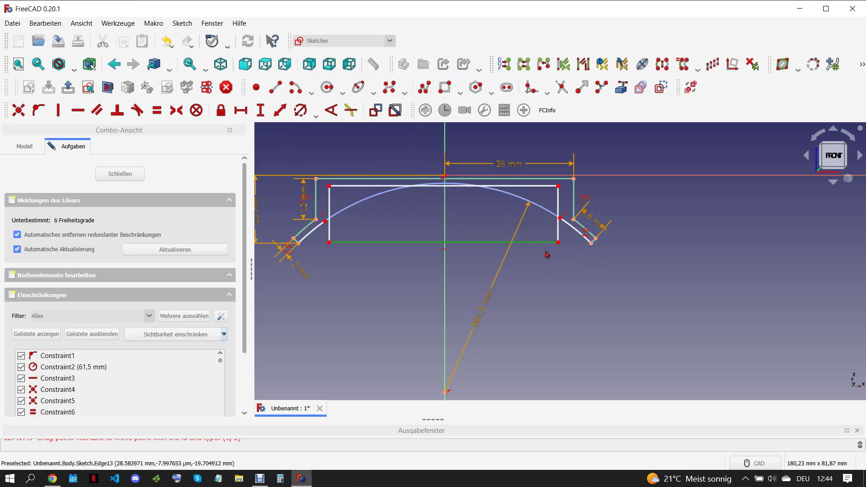
Delete the rectangle's bottom edge and attach both inner side ends onto the arc.
key(Delete)
scroll(555, 202, up, 2)
drag(564, 271, 567, 284)
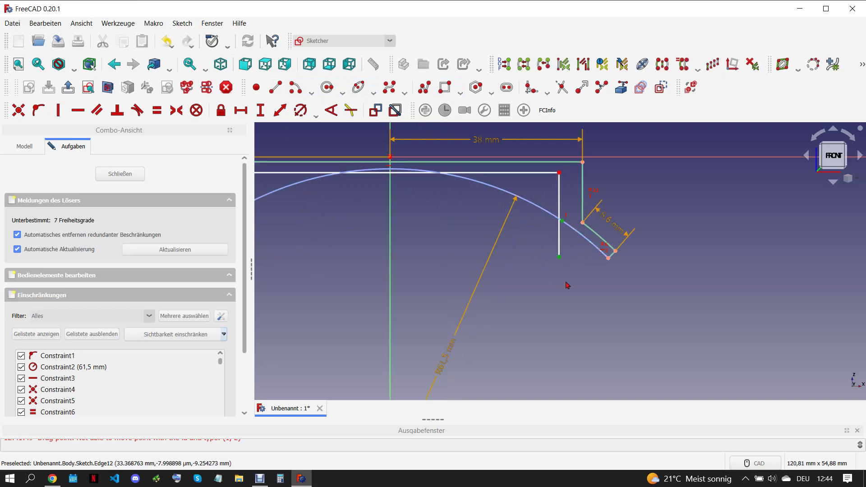
key(c)
scroll(567, 285, down, 5)
scroll(446, 271, up, 6)
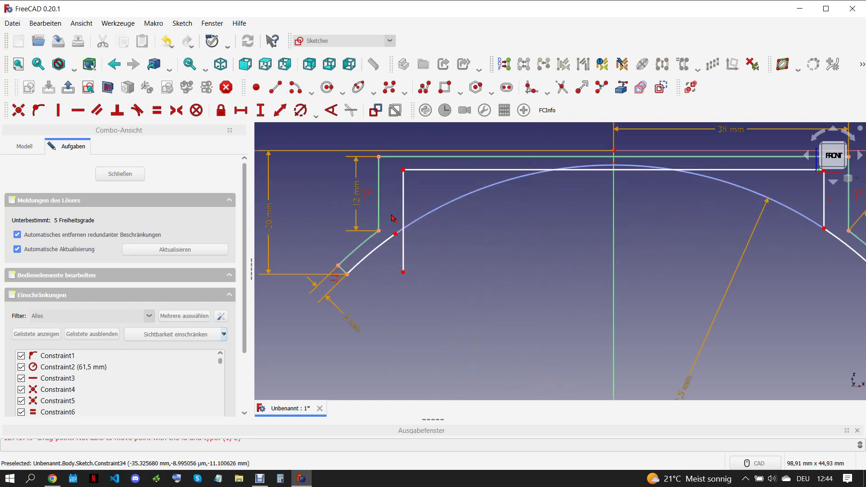
key(c)
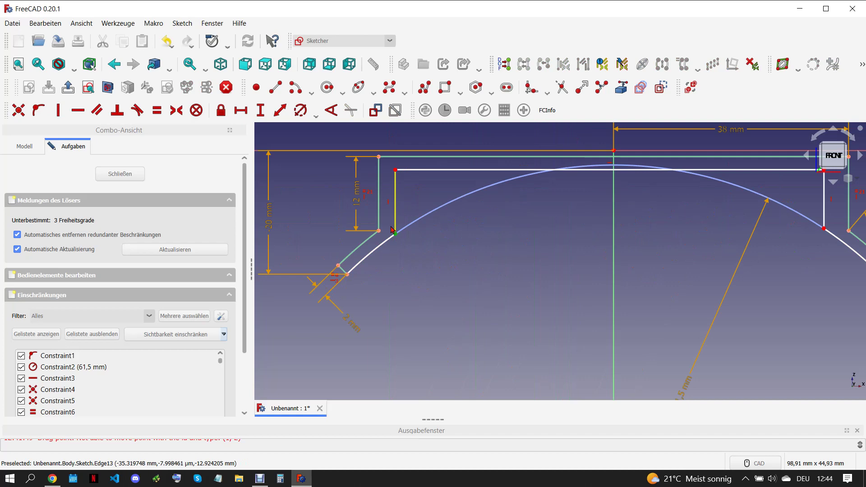
Give the inner frame's left line a 2 mm length and set a 2 mm gap on the right.
click(379, 216)
click(281, 111)
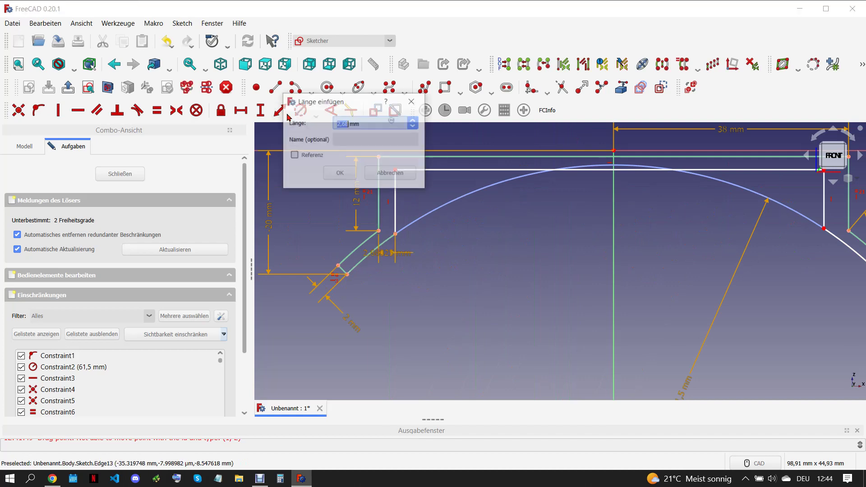
text(2)
click(339, 173)
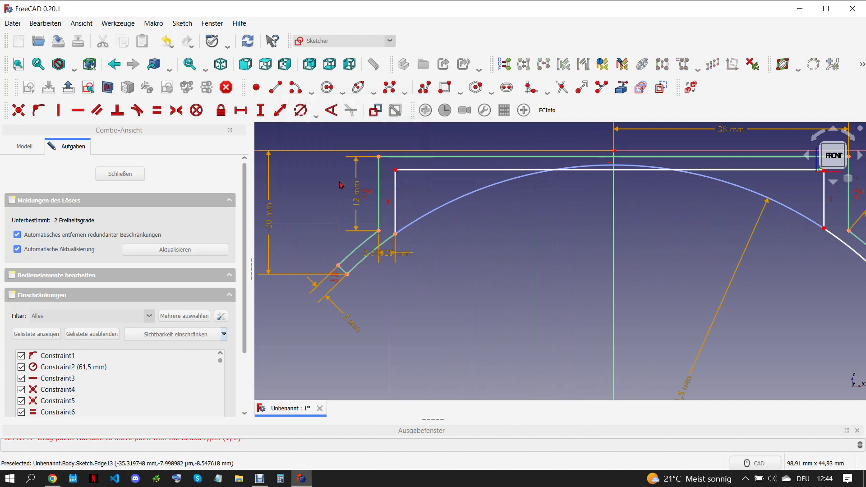
scroll(391, 252, down, 3)
scroll(710, 230, up, 3)
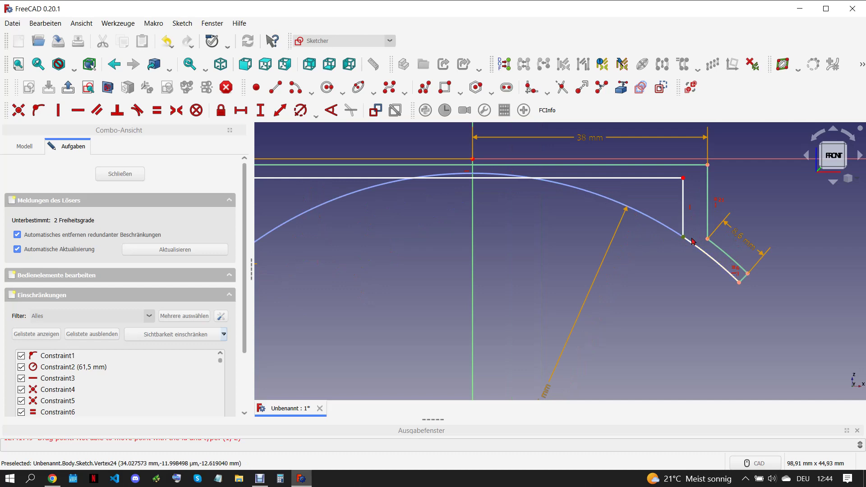
click(710, 228)
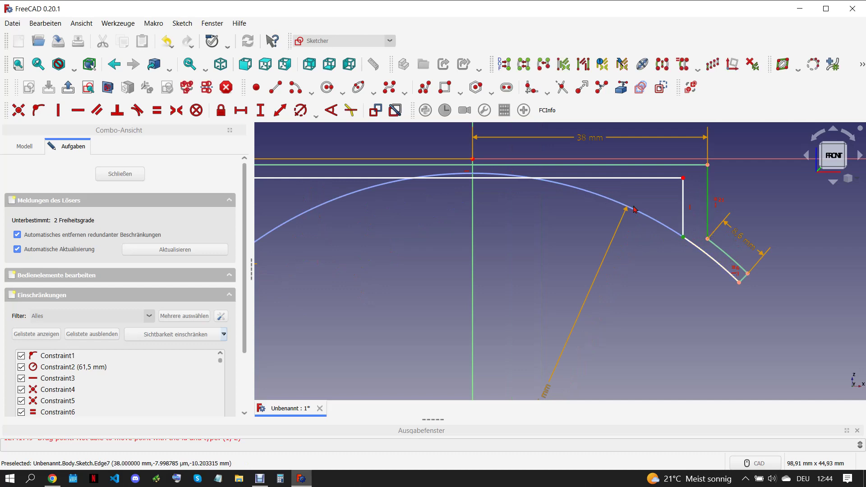
click(280, 110)
text(2)
click(332, 173)
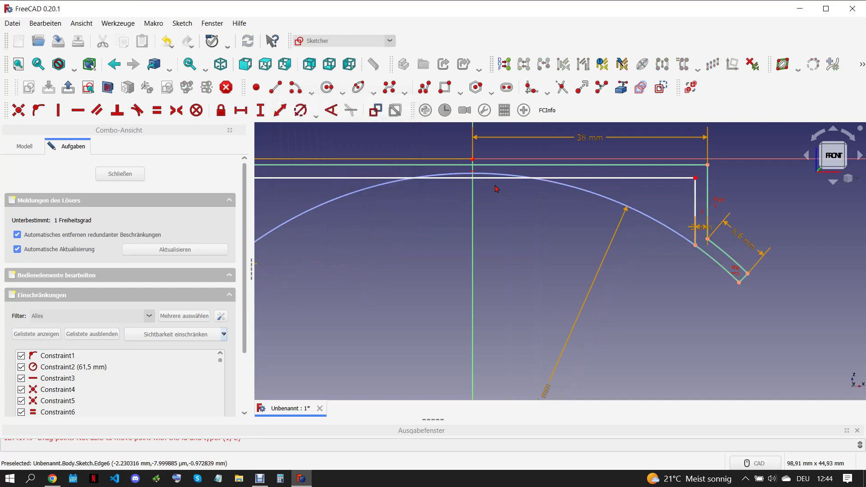
Try a distance between the inner and outer top lines, then cancel the redundant dimension.
click(542, 179)
click(519, 165)
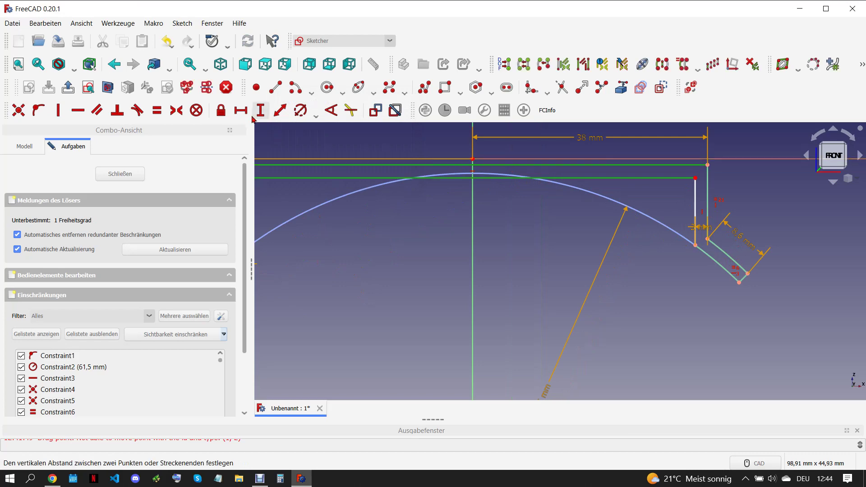
click(283, 110)
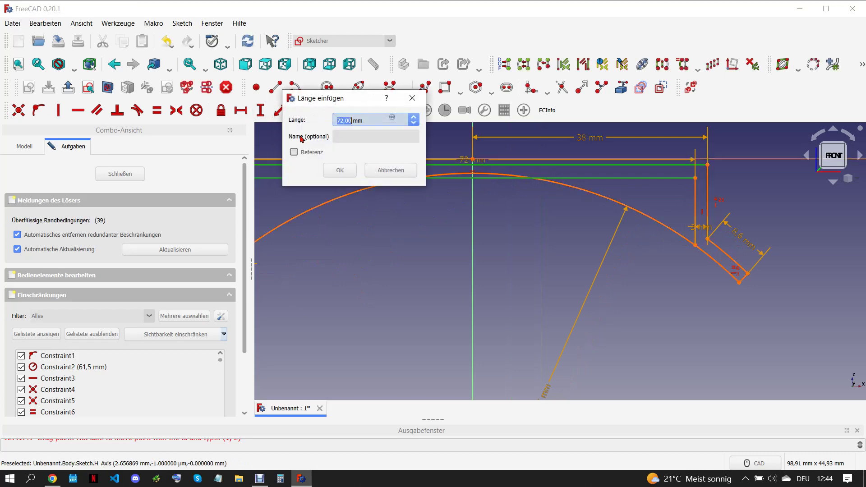
click(421, 100)
Set the inner frame's top-right corner 2 mm below the outer top line, then view the PDF.
click(695, 177)
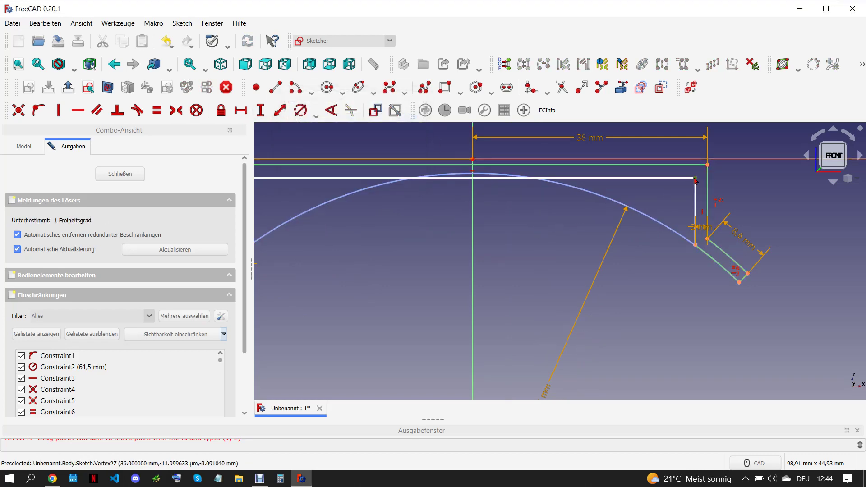
click(687, 165)
click(280, 110)
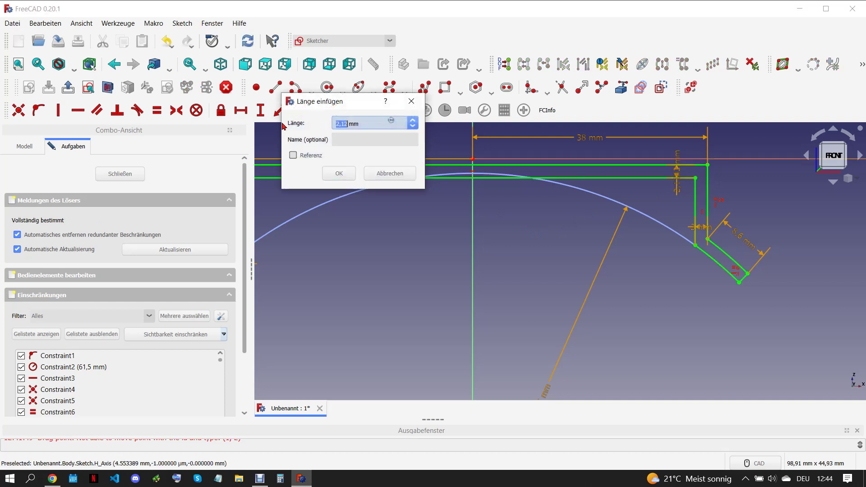
text(2)
click(339, 173)
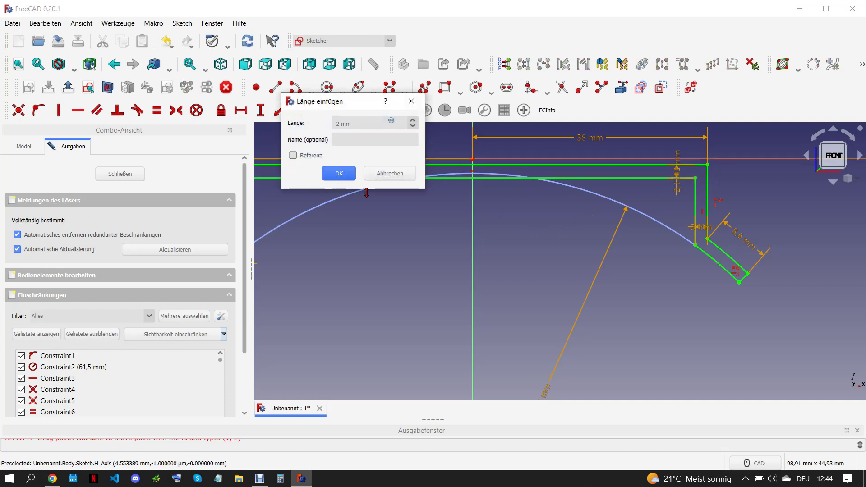
click(338, 174)
scroll(428, 257, down, 2)
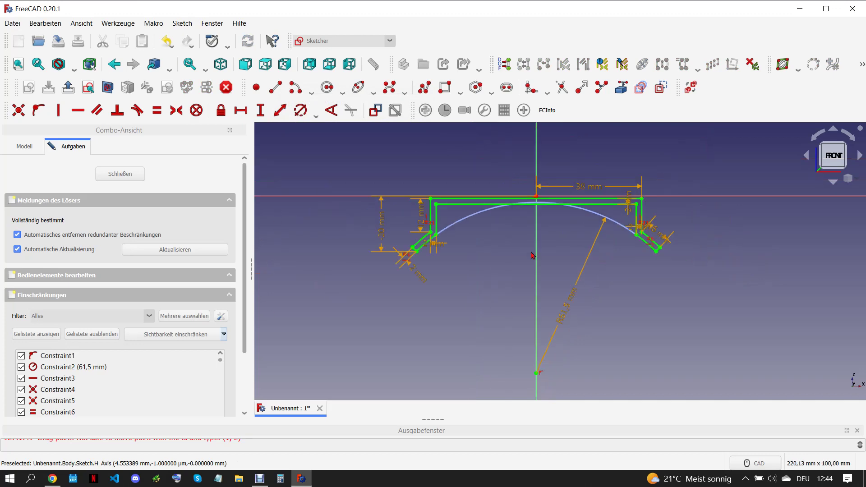
scroll(453, 261, up, 1)
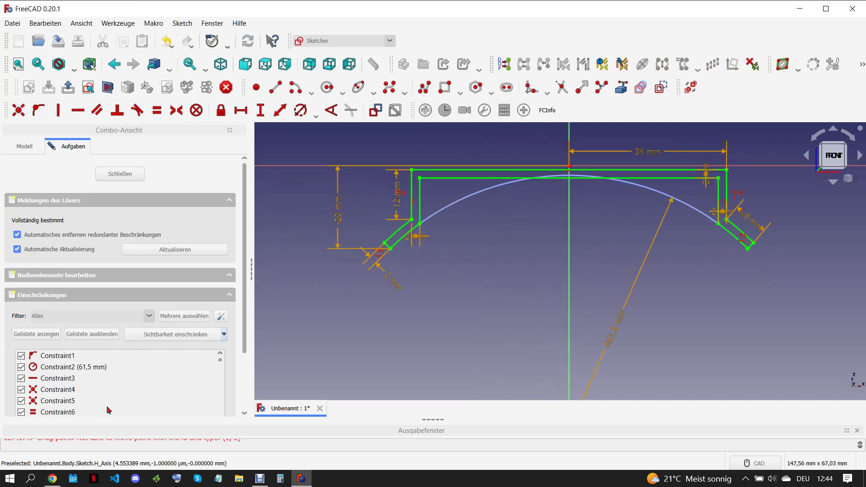
click(53, 478)
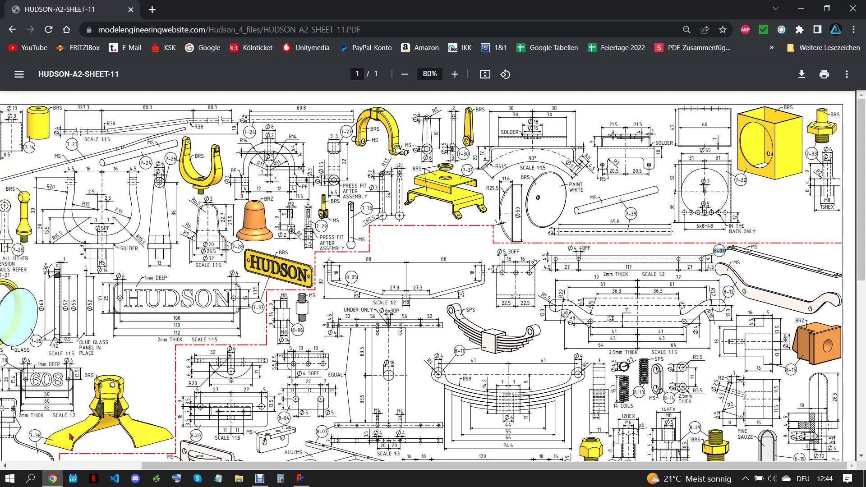
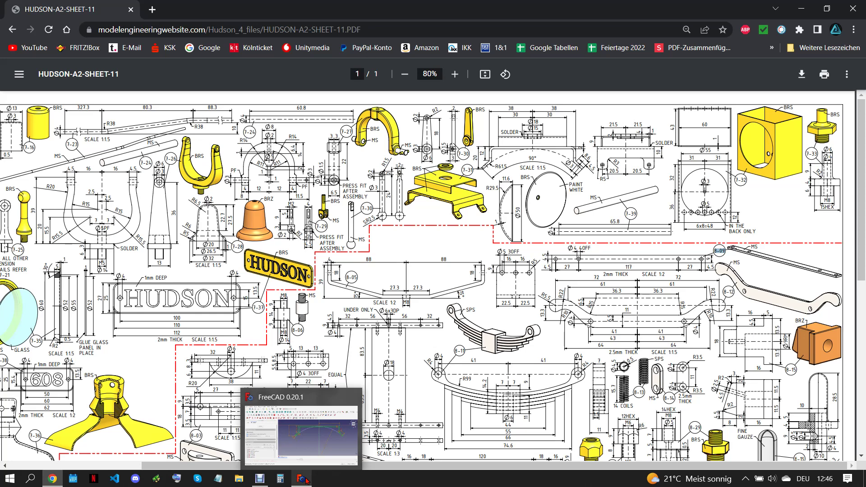
Close the bracket sketch and pad it 50 mm symmetrically about its sketch plane.
click(306, 480)
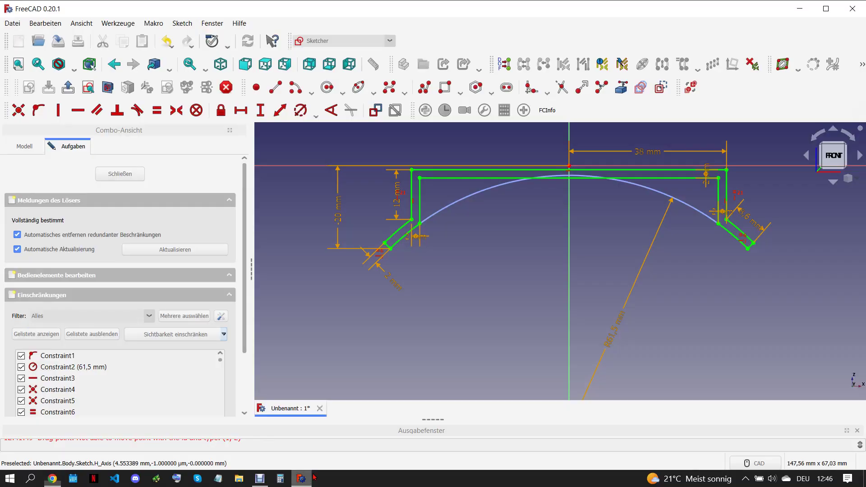
click(126, 175)
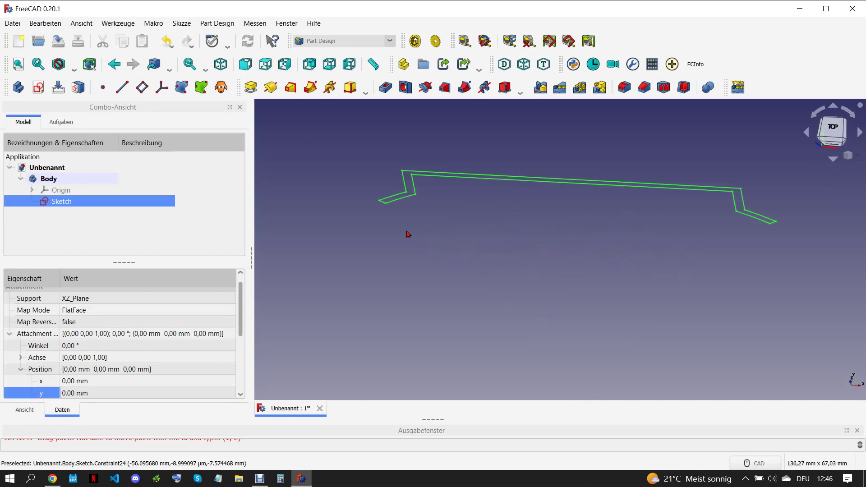
click(250, 87)
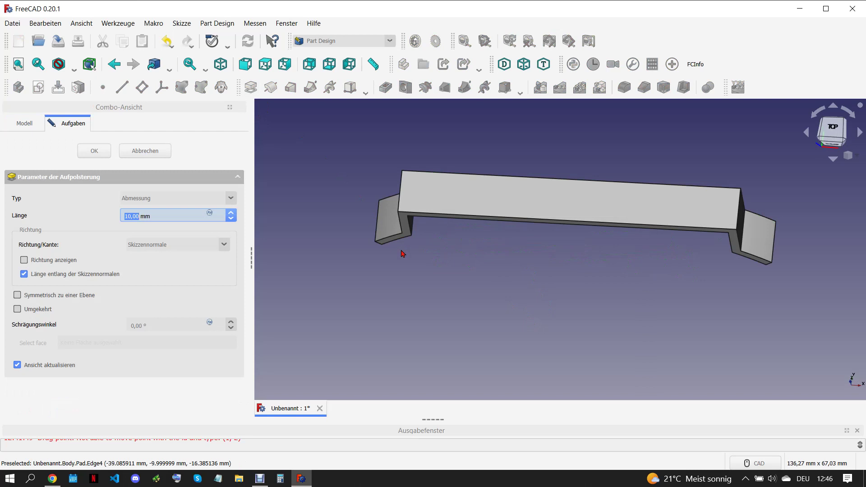
text(50)
click(17, 295)
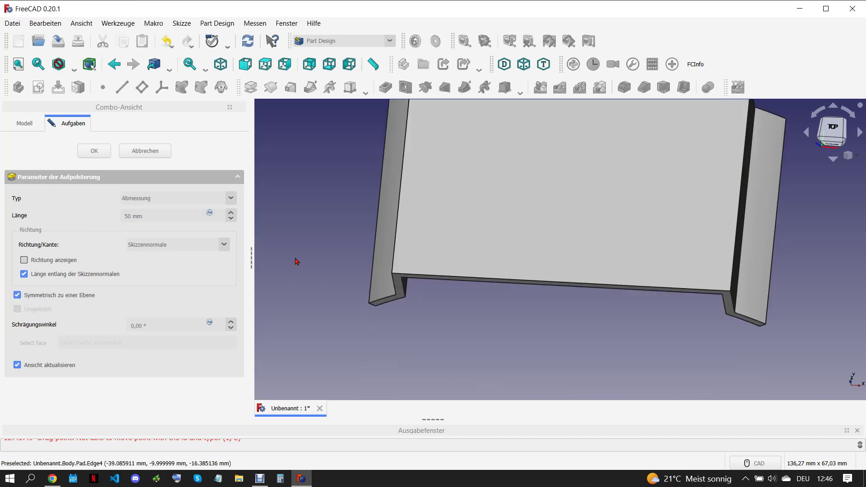
key(0)
scroll(515, 336, up, 3)
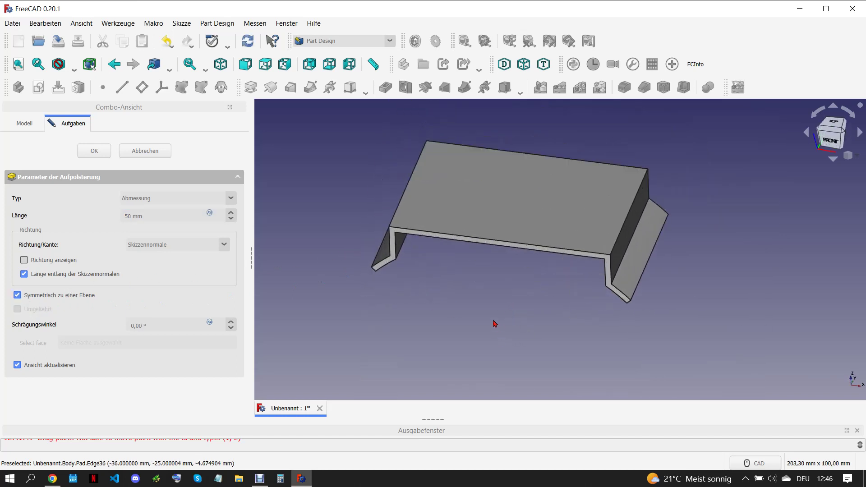
key(Return)
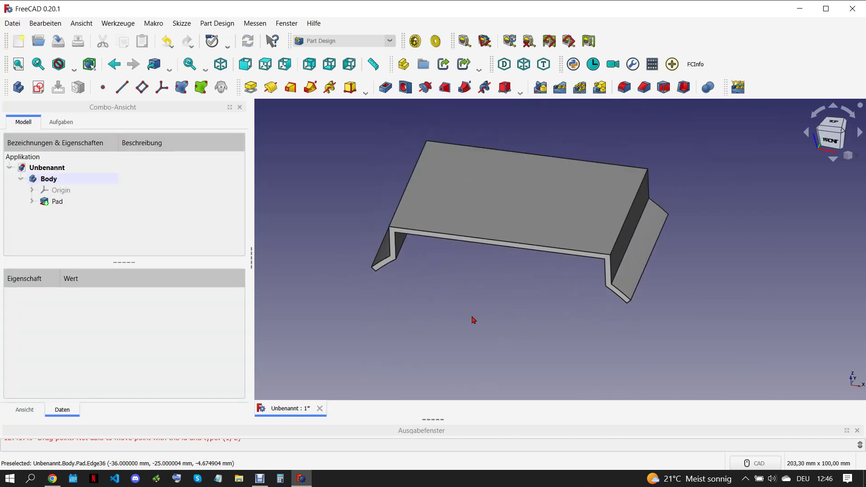
key(0)
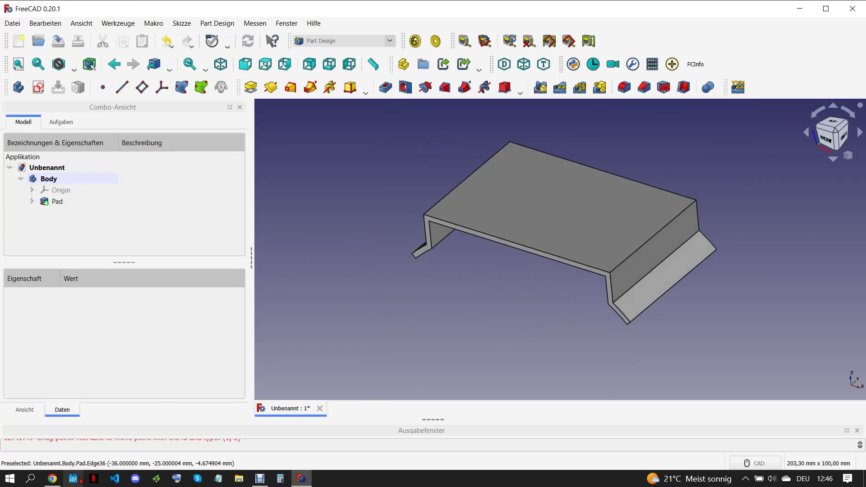
click(52, 478)
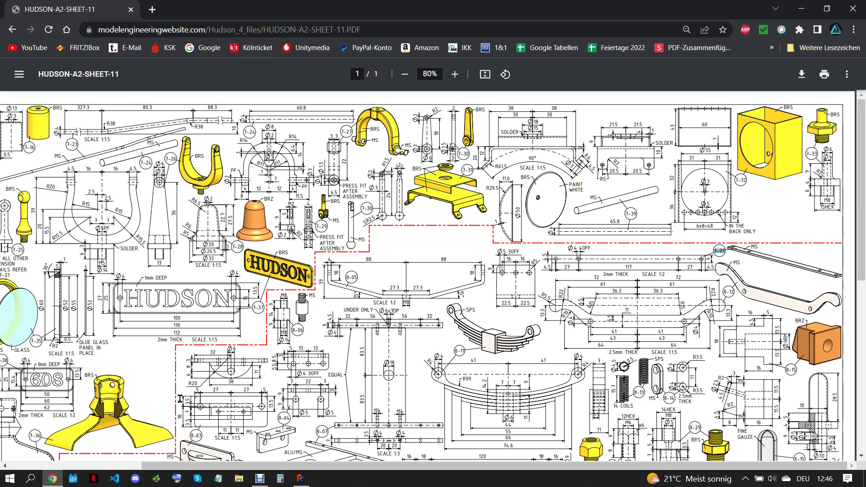
Return to FreeCAD and orbit the padded bracket to pick its large inner face.
click(301, 478)
mouse_move(539, 253)
middle_down()
mouse_move(619, 268)
mouse_move(608, 218)
middle_up()
scroll(440, 321, up, 3)
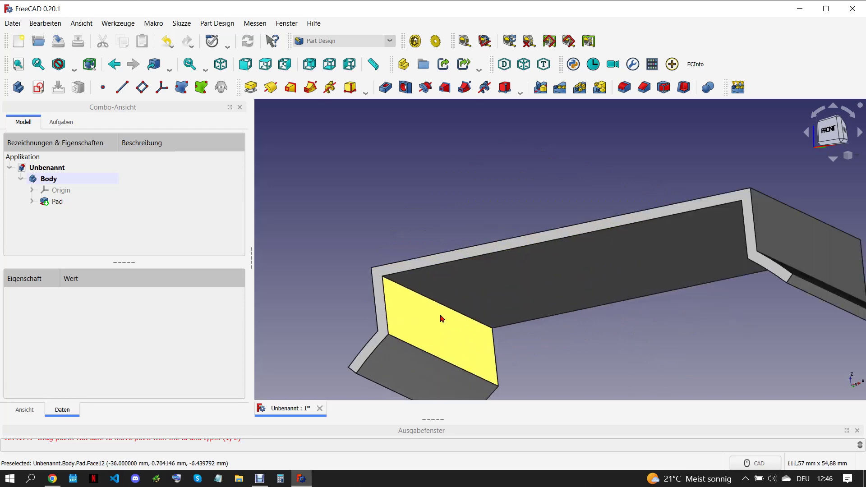
click(436, 303)
middle_drag(437, 303, 731, 194)
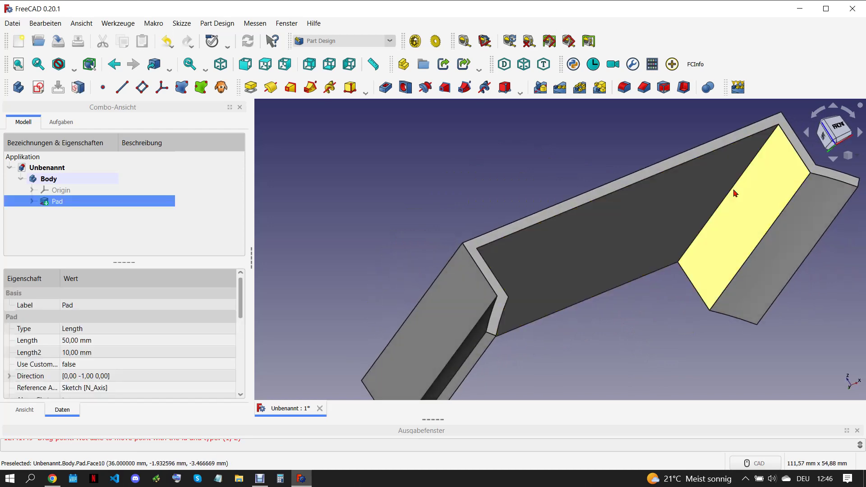
mouse_move(732, 192)
middle_down()
mouse_move(589, 269)
mouse_move(676, 242)
mouse_move(715, 216)
middle_up()
click(715, 216)
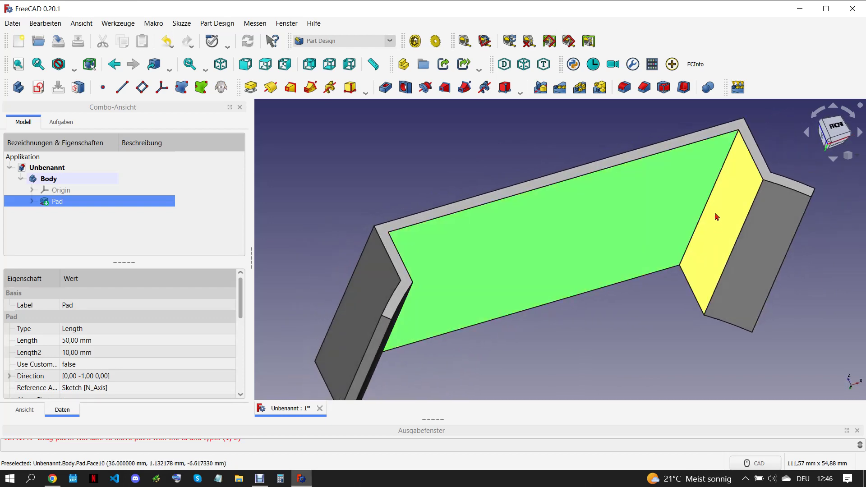
mouse_move(623, 226)
middle_down()
mouse_move(567, 239)
mouse_move(559, 258)
middle_up()
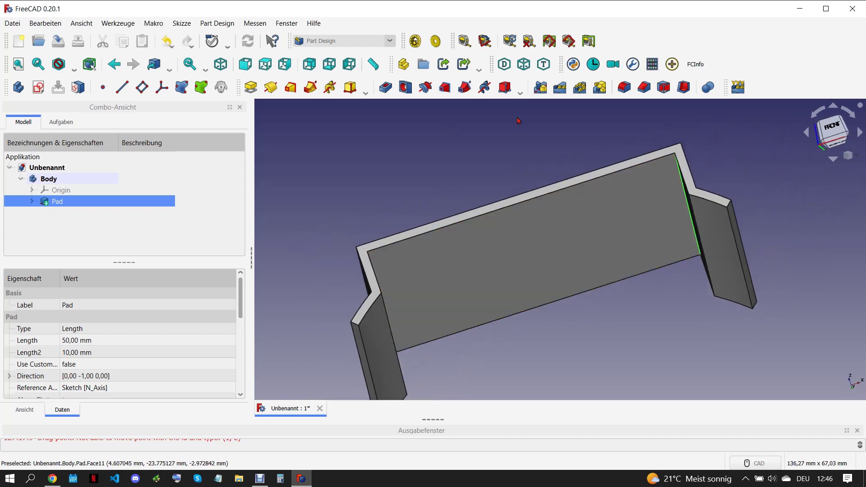
Round the selected bend edges with a 1 mm fillet.
click(626, 88)
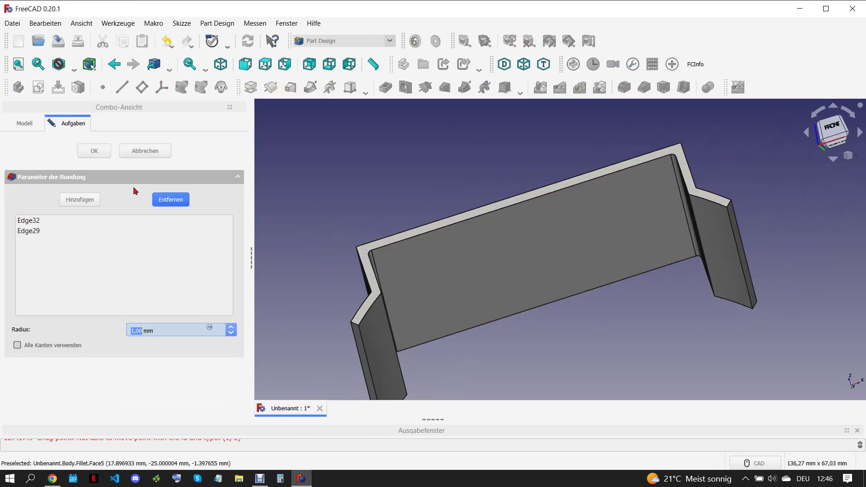
click(94, 151)
mouse_move(523, 207)
middle_down()
mouse_move(590, 294)
mouse_move(573, 317)
middle_up()
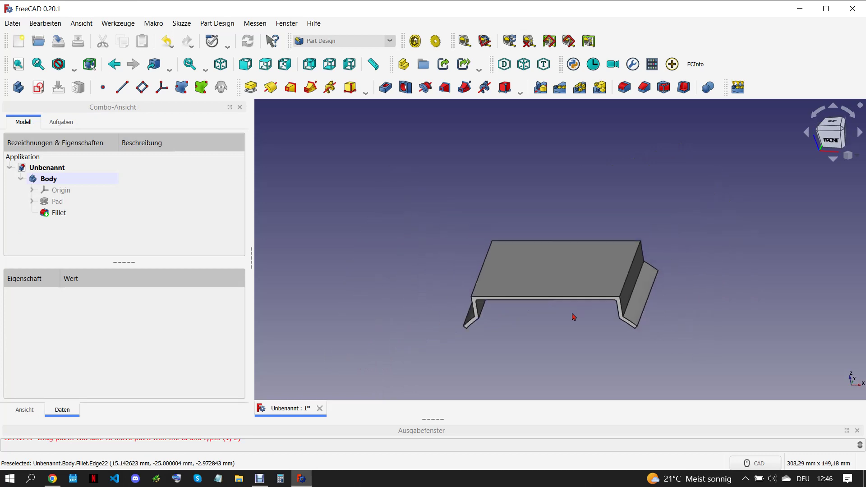
Fillet the two top outer bend edges with a 3 mm radius.
click(630, 270)
ctrl+click(477, 275)
click(624, 87)
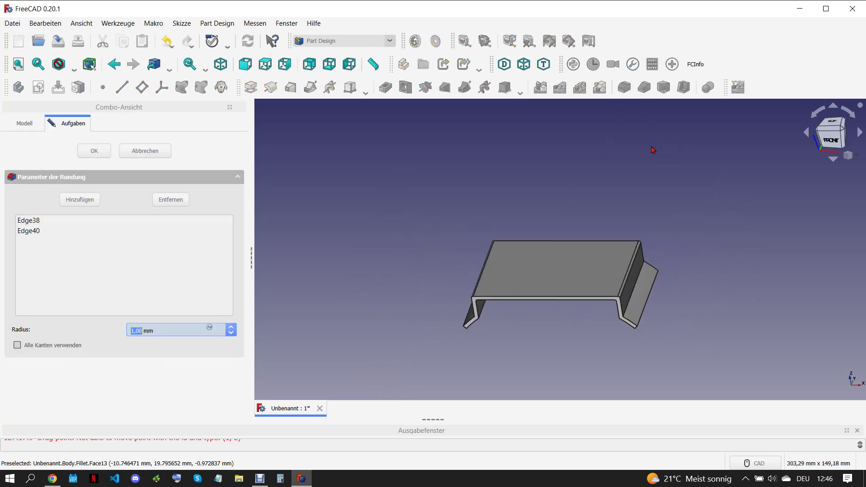
text(3)
middle_drag(469, 315, 598, 355)
click(93, 154)
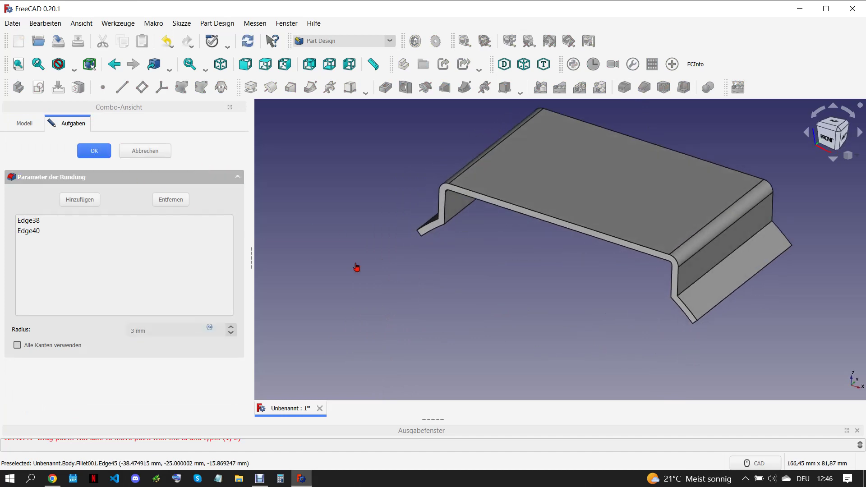
Compare the filleted bracket against the reference drawing PDF.
click(61, 473)
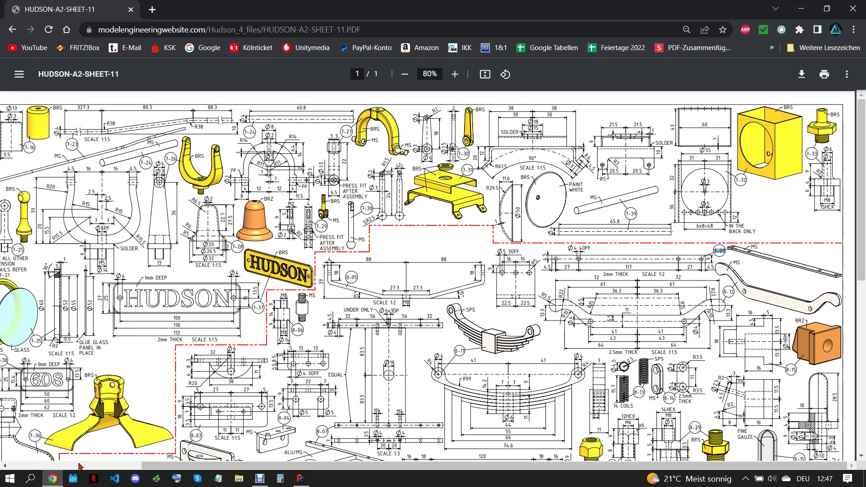
click(301, 478)
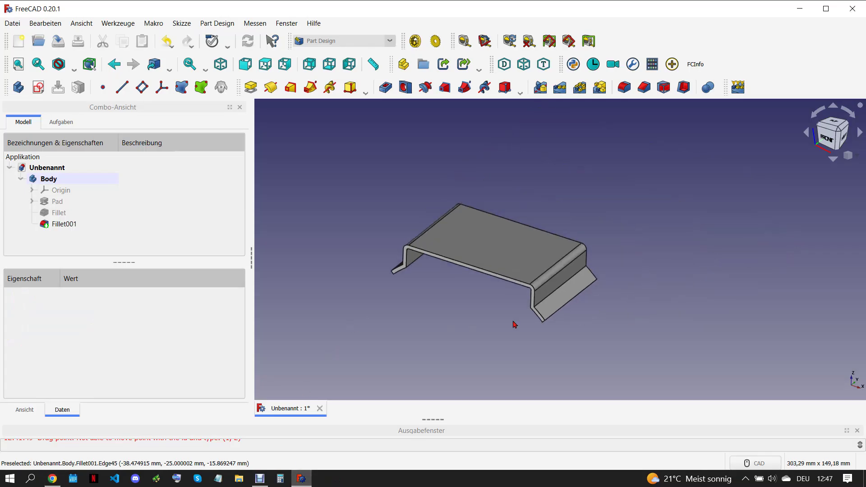
scroll(604, 311, up, 3)
scroll(633, 286, down, 1)
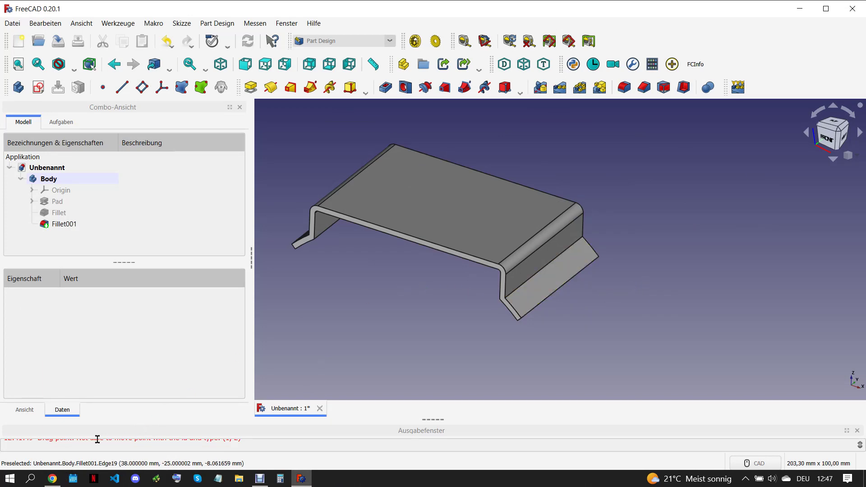
click(52, 478)
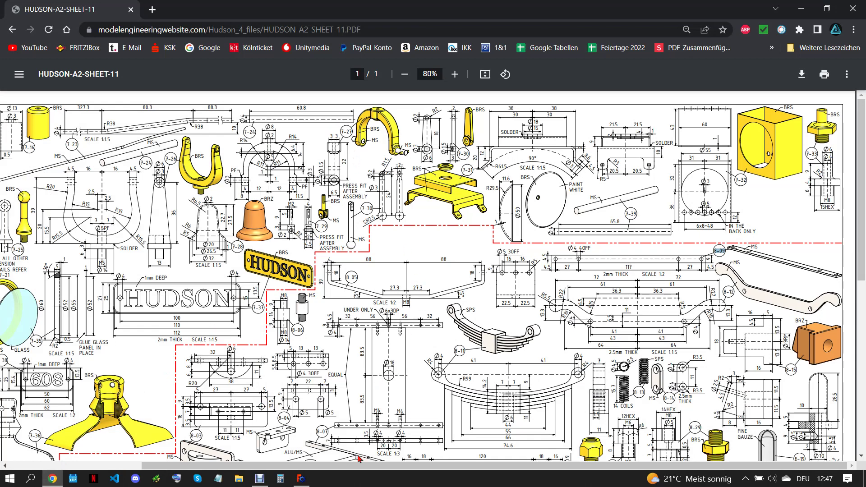
click(301, 478)
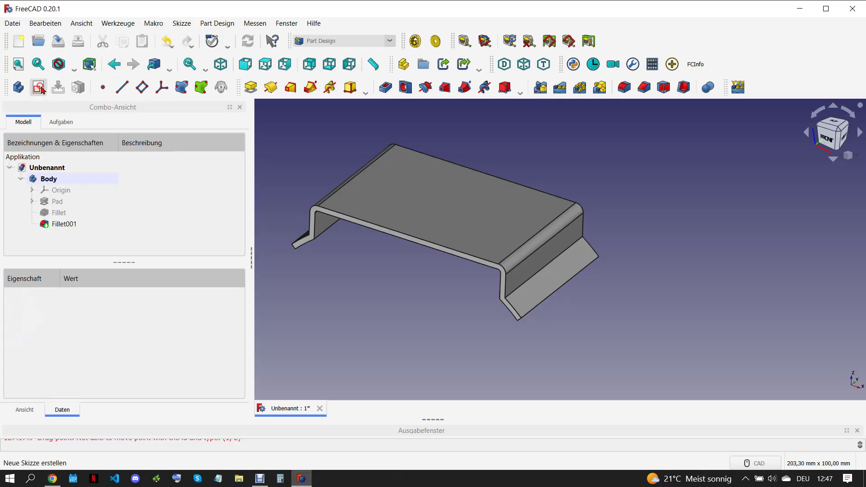
Start a sketch on the YZ plane and draw a rounded rectangle slot.
click(38, 87)
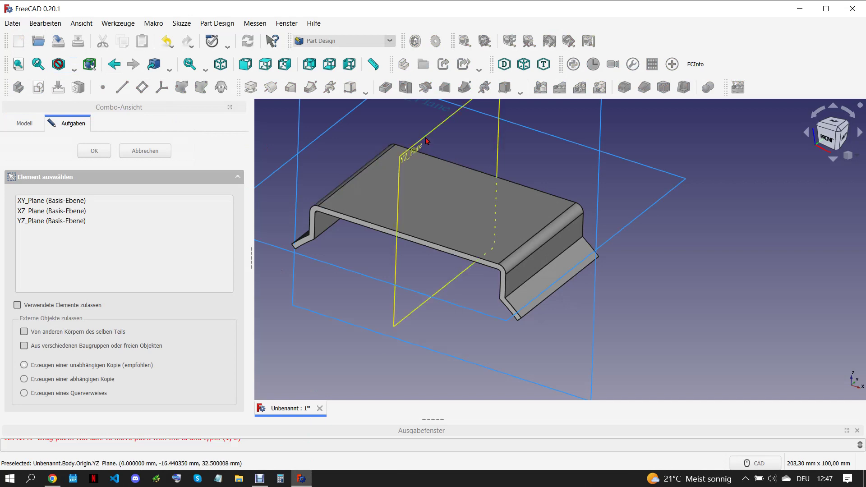
click(443, 138)
scroll(654, 306, up, 2)
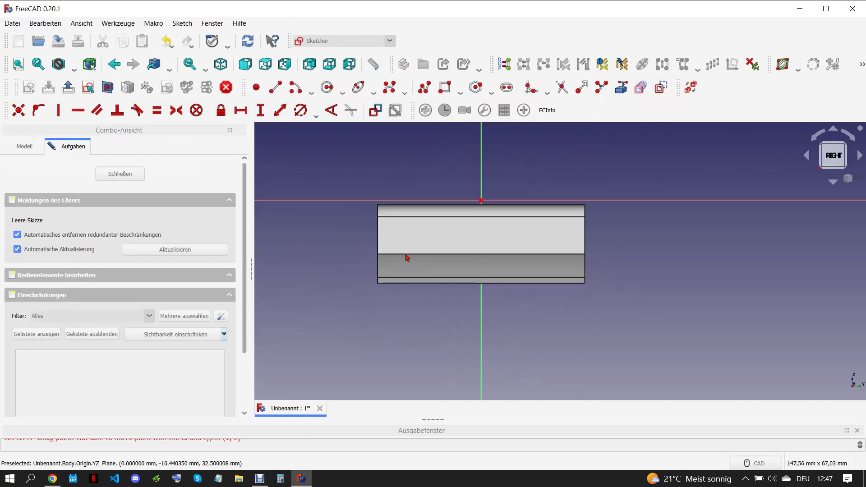
scroll(472, 309, up, 1)
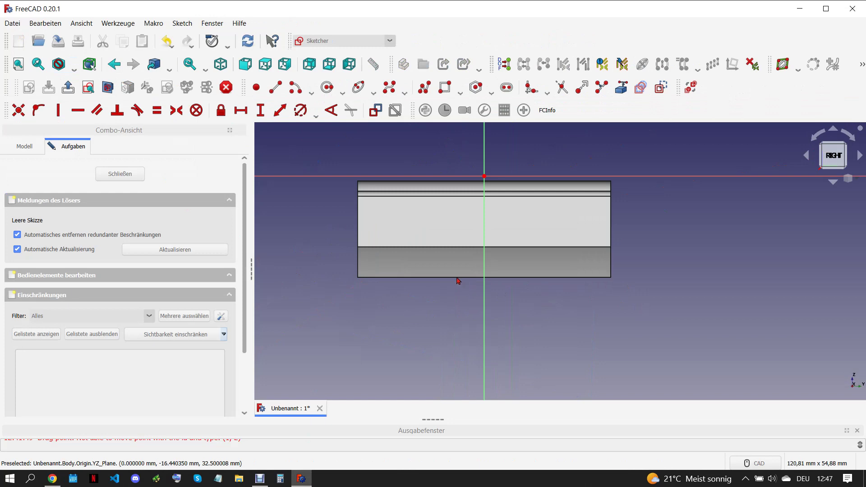
click(460, 92)
click(491, 128)
click(388, 225)
click(573, 307)
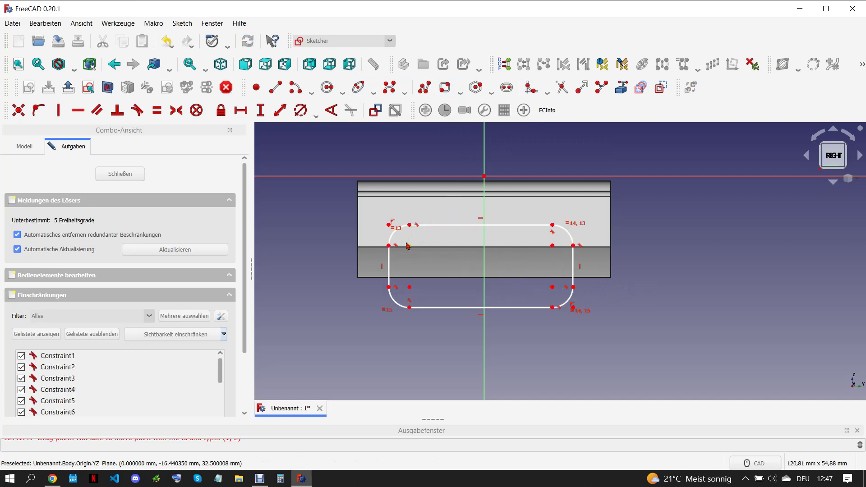
Give the slot 3 mm corner radii and make it symmetric about the vertical axis.
click(394, 231)
click(300, 110)
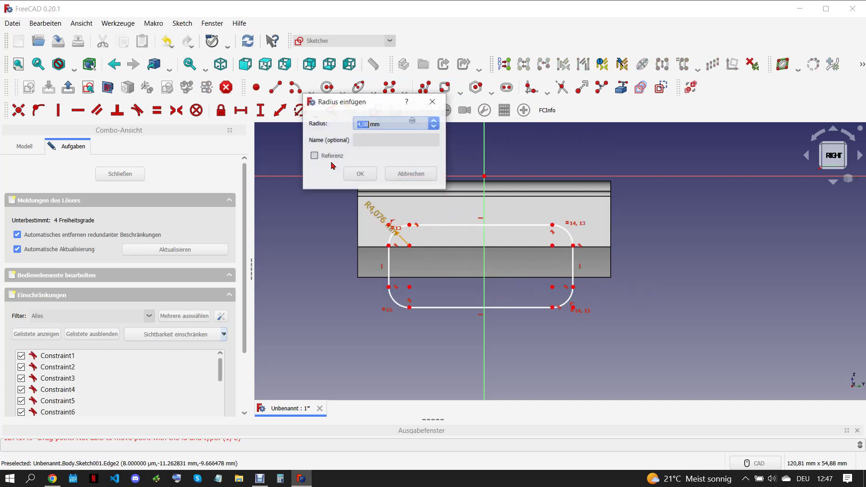
text(3)
click(359, 174)
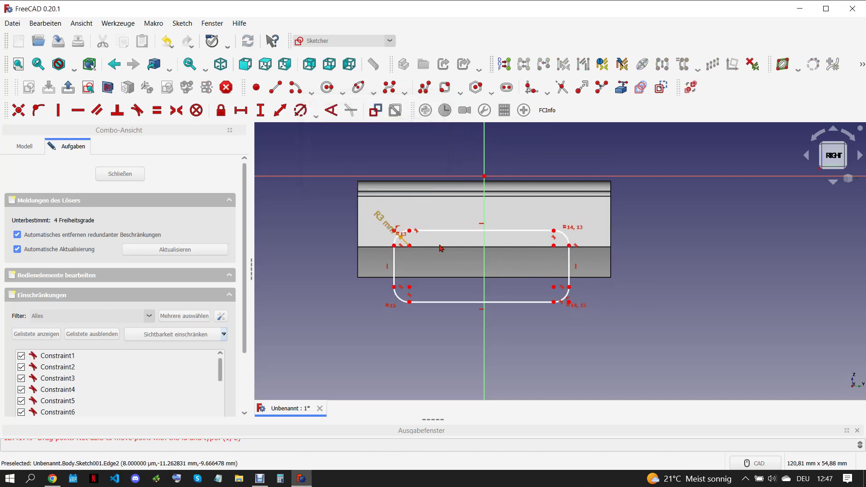
scroll(441, 248, up, 1)
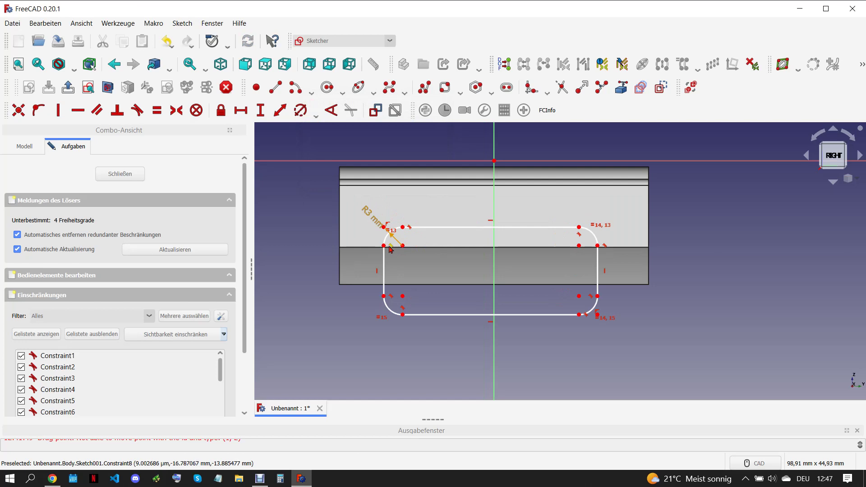
click(598, 245)
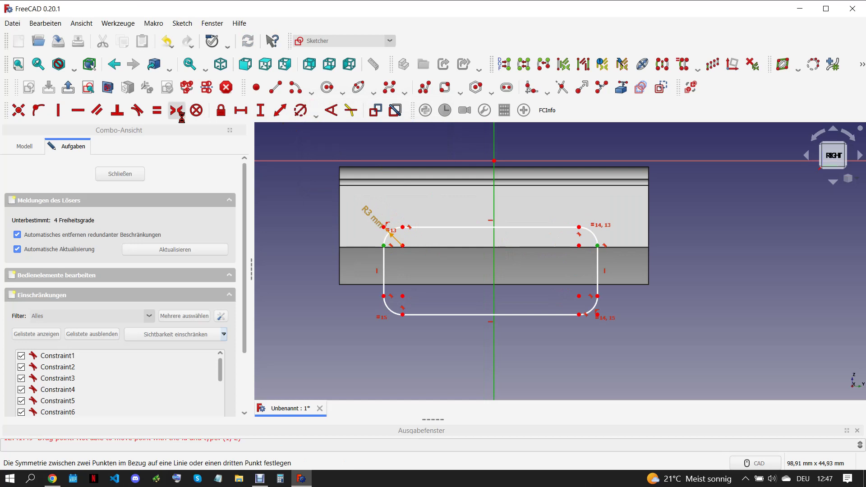
click(180, 114)
Reference the part's top edge and place the slot 10 mm below it.
click(659, 87)
click(632, 167)
right_click(611, 222)
click(582, 226)
click(604, 171)
text(10)
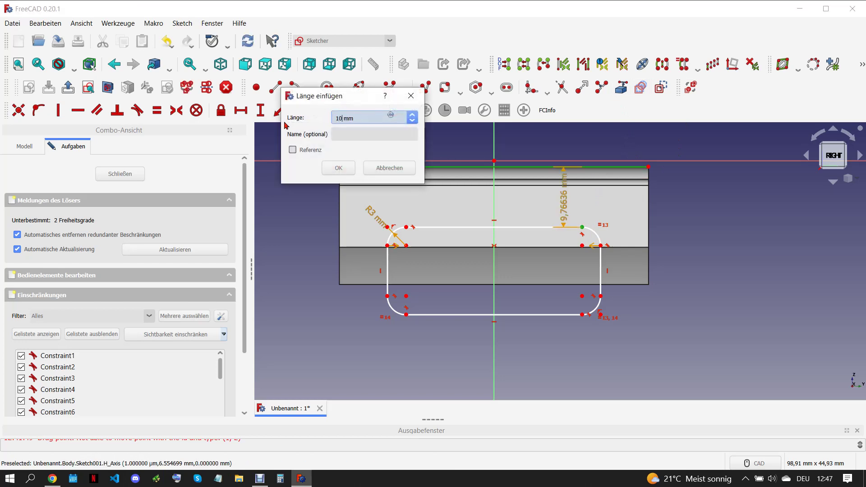
key(Return)
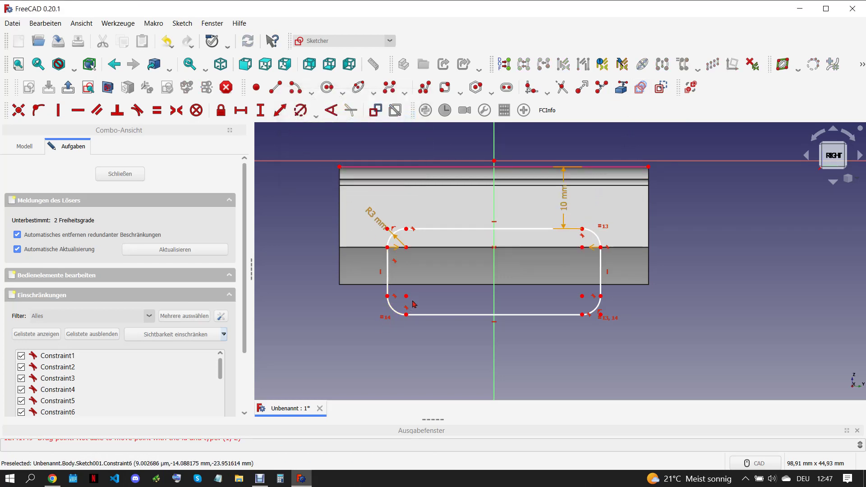
click(52, 478)
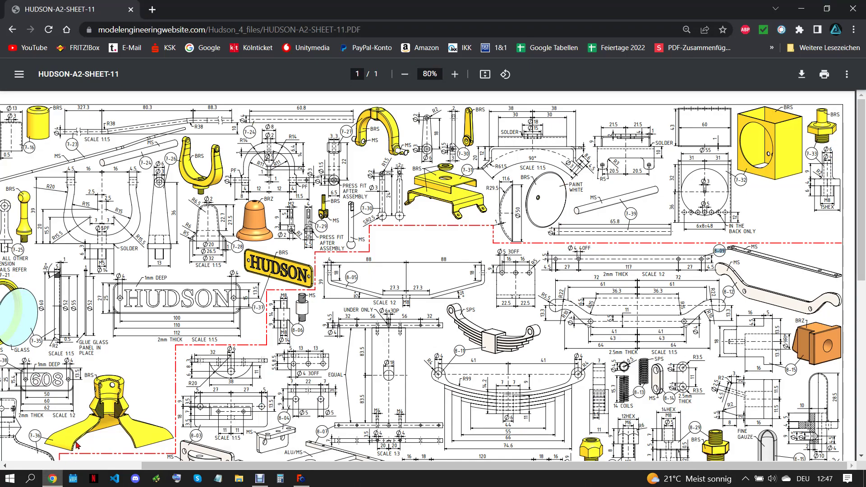
Draw two small circles on either side of the rounded slot.
click(301, 478)
scroll(326, 291, up, 2)
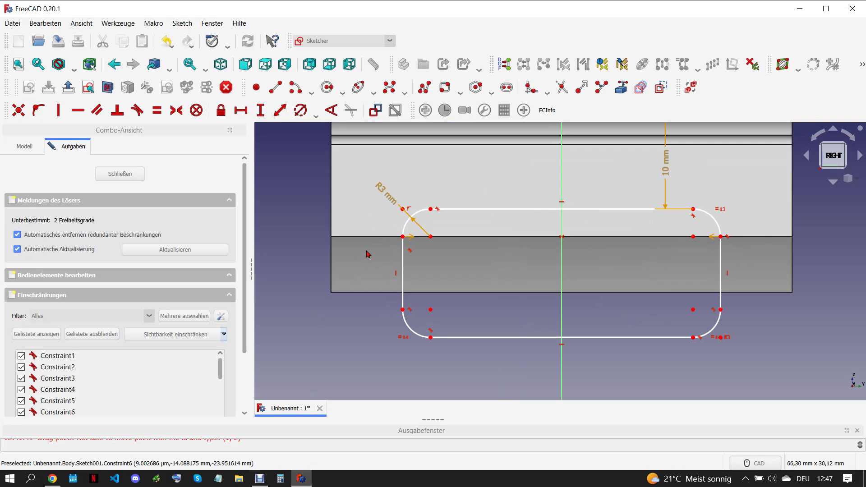
click(327, 87)
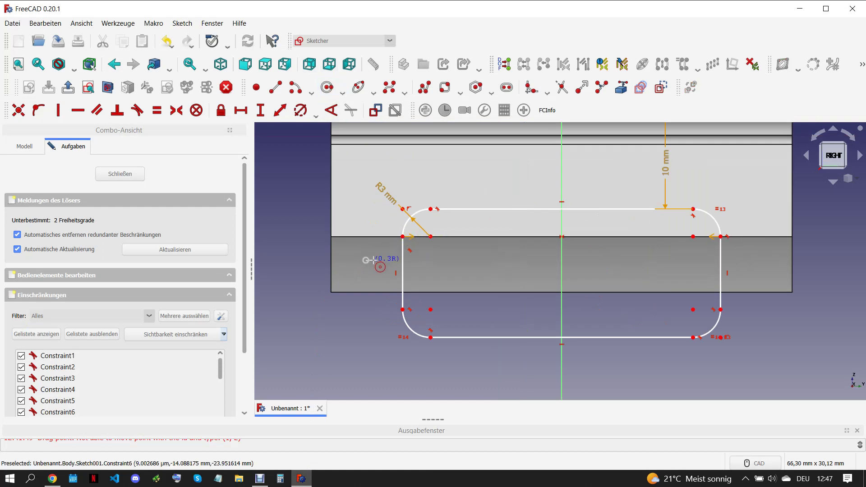
scroll(370, 261, down, 1)
scroll(393, 264, down, 1)
click(587, 262)
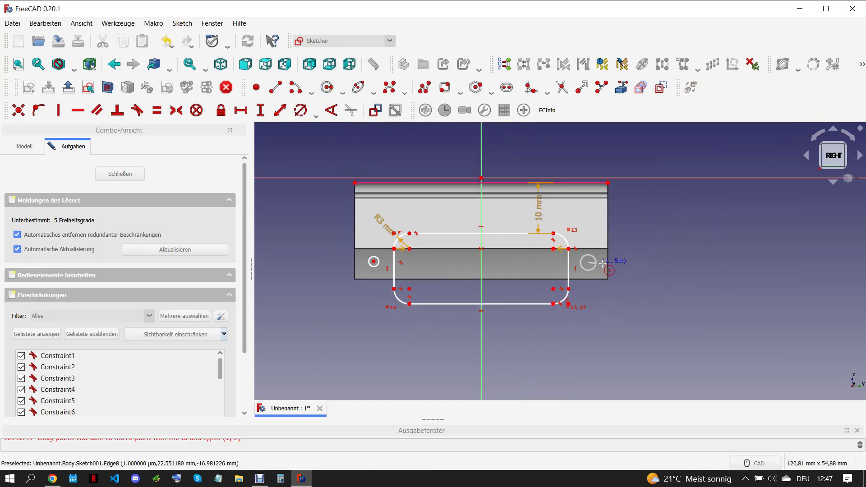
key(Escape)
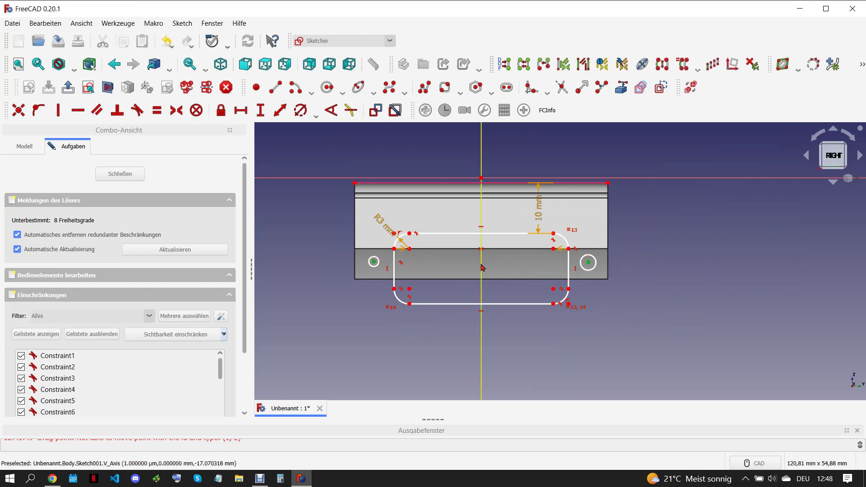
Make the circles symmetric about the vertical axis with equal 3 mm diameters.
click(176, 110)
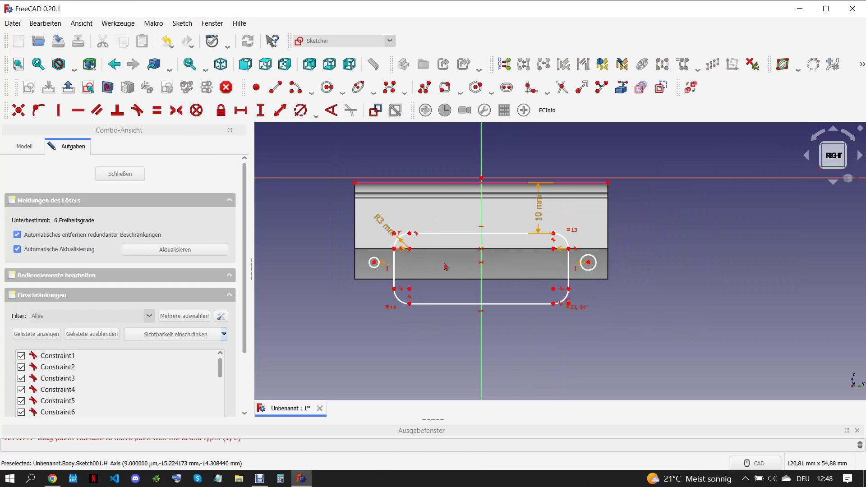
scroll(456, 276, up, 1)
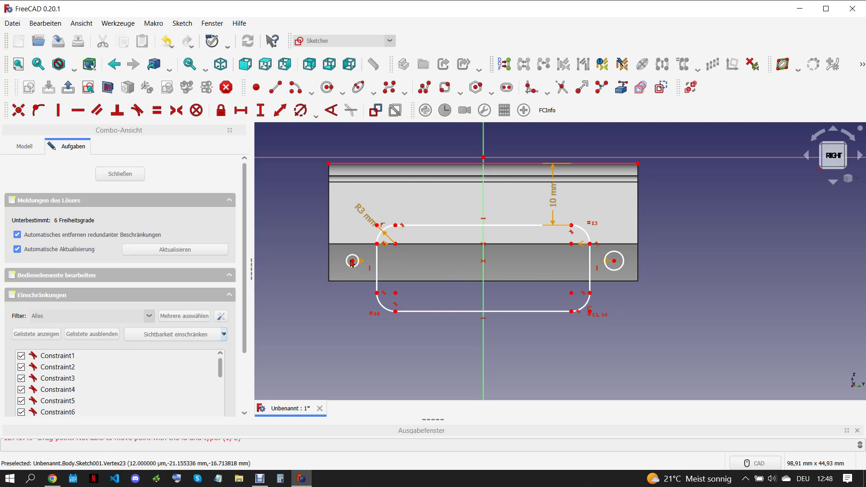
click(620, 255)
click(358, 257)
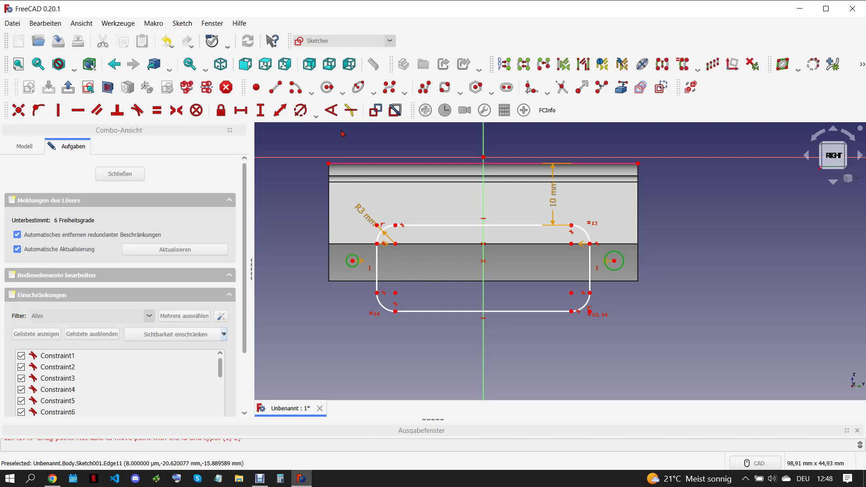
click(300, 110)
text(3)
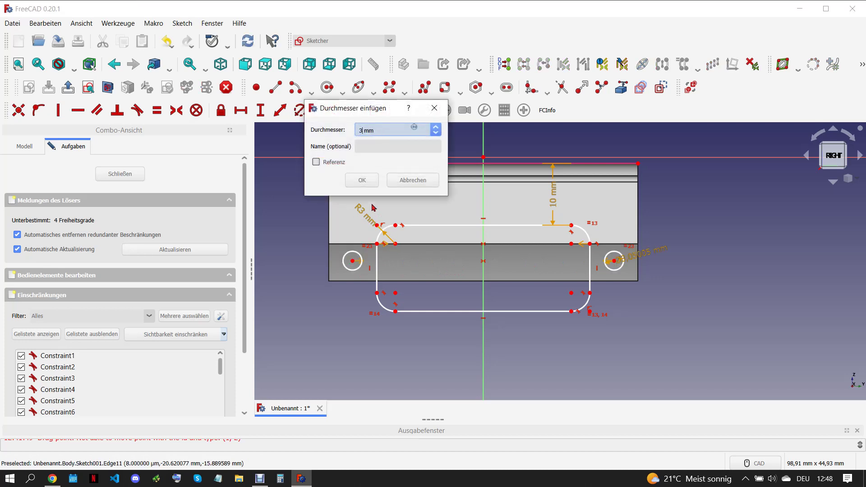
click(361, 180)
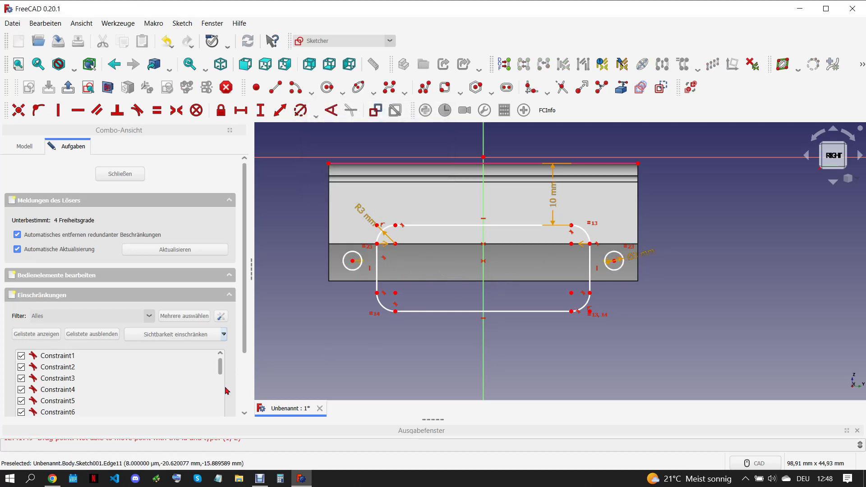
Check the reference drawing and pick the circle centre for dimensioning.
click(59, 477)
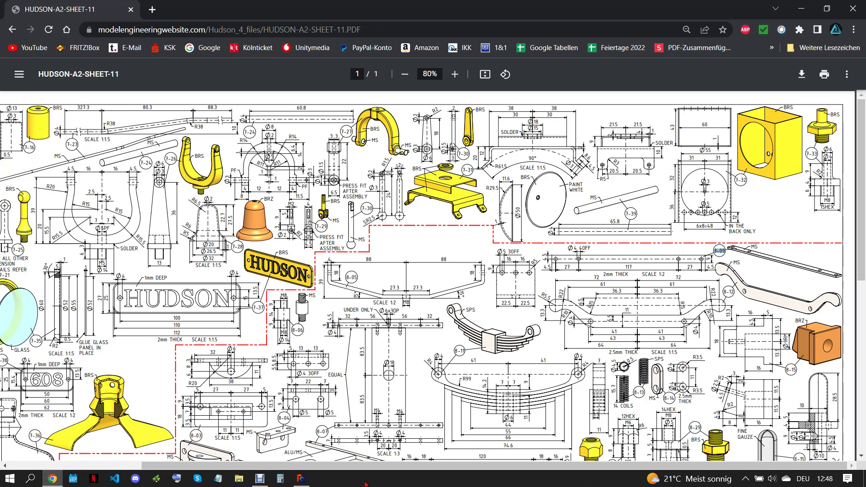
click(309, 480)
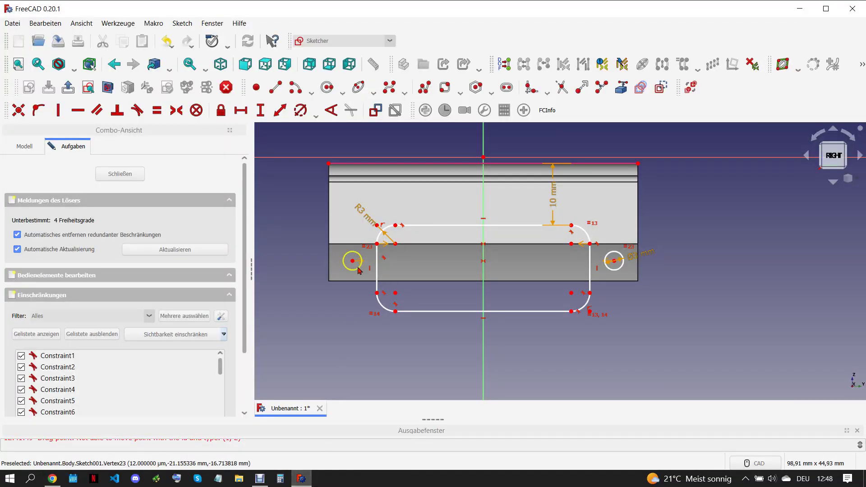
click(53, 479)
click(301, 478)
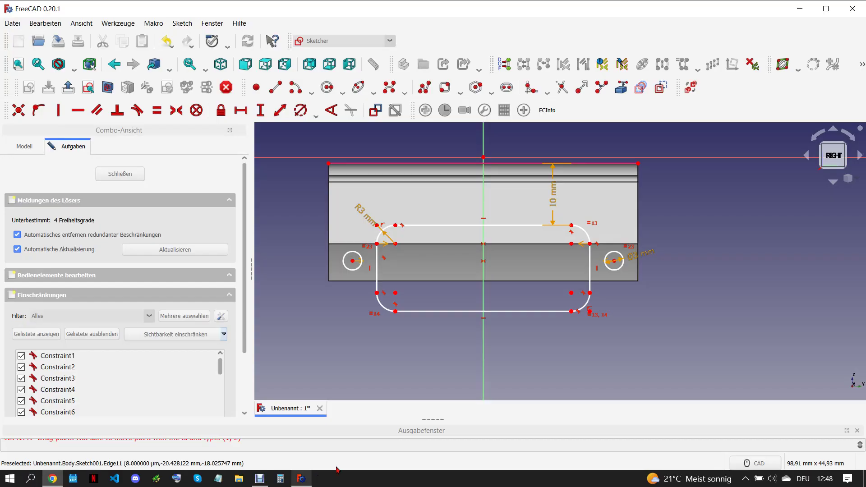
click(614, 261)
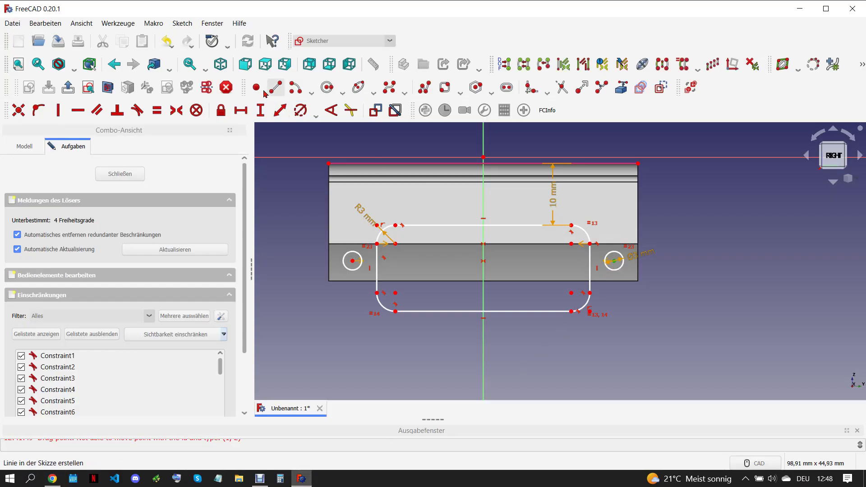
Set the circle centre 20,5 mm horizontally from the centre line and narrow the slot.
click(241, 110)
text(20,5)
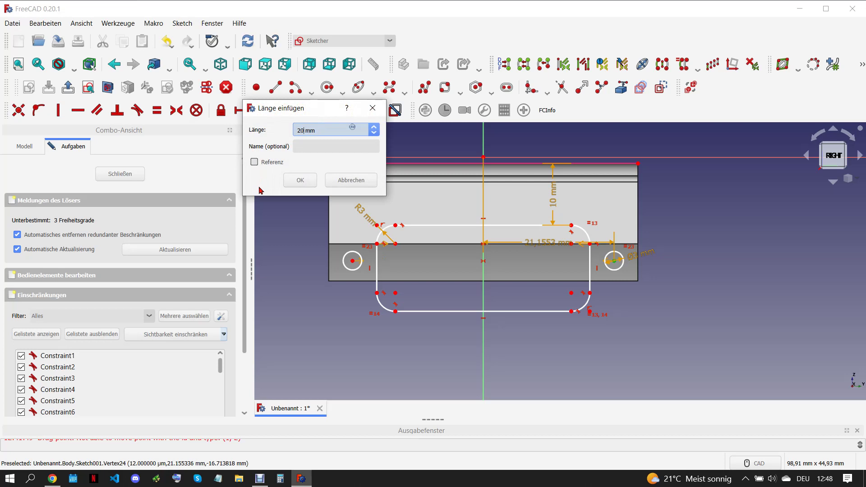
click(304, 181)
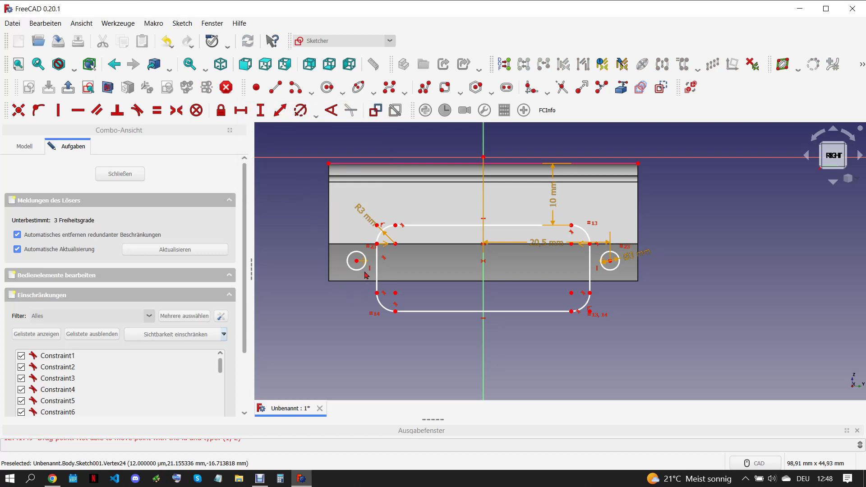
drag(378, 295, 382, 296)
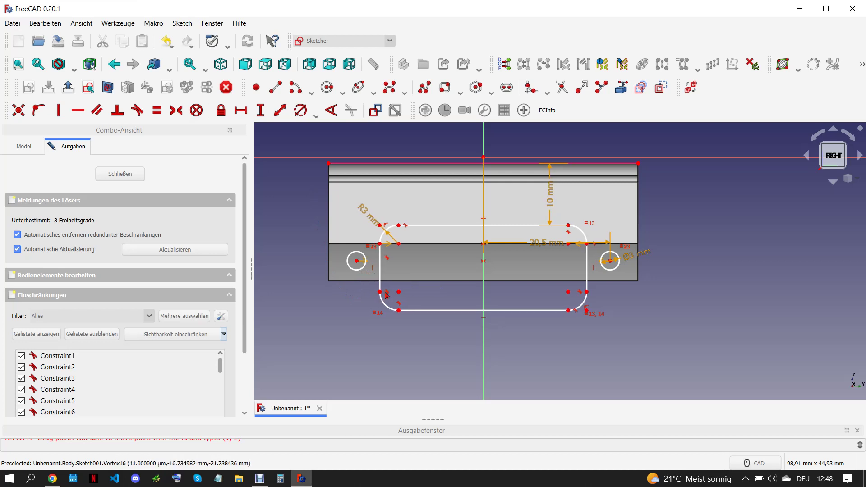
Link the body's right edge as external geometry and place a point on it.
click(621, 87)
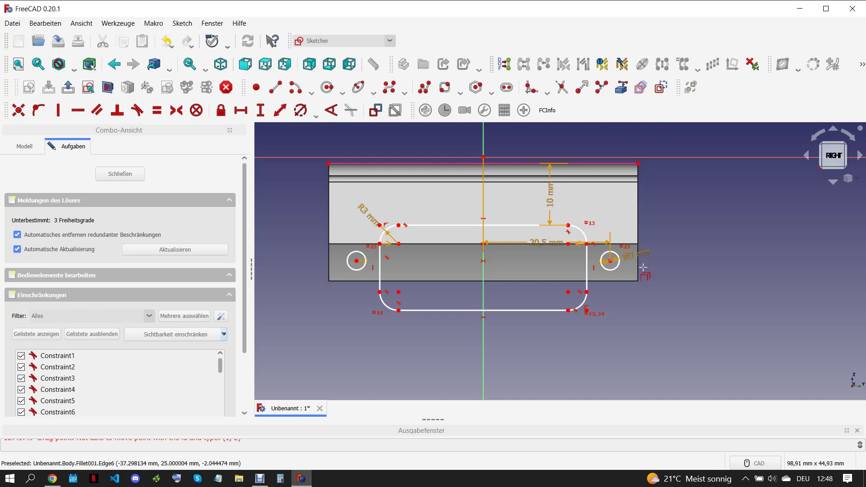
click(637, 271)
scroll(653, 267, up, 2)
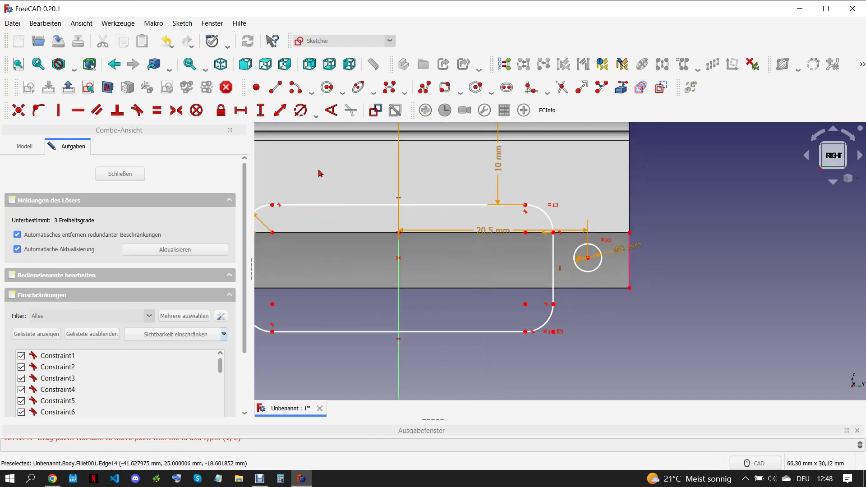
click(256, 87)
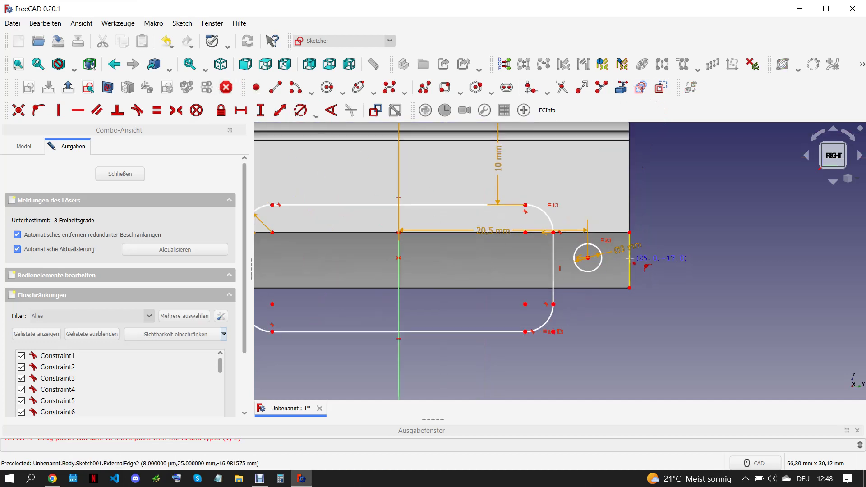
click(553, 258)
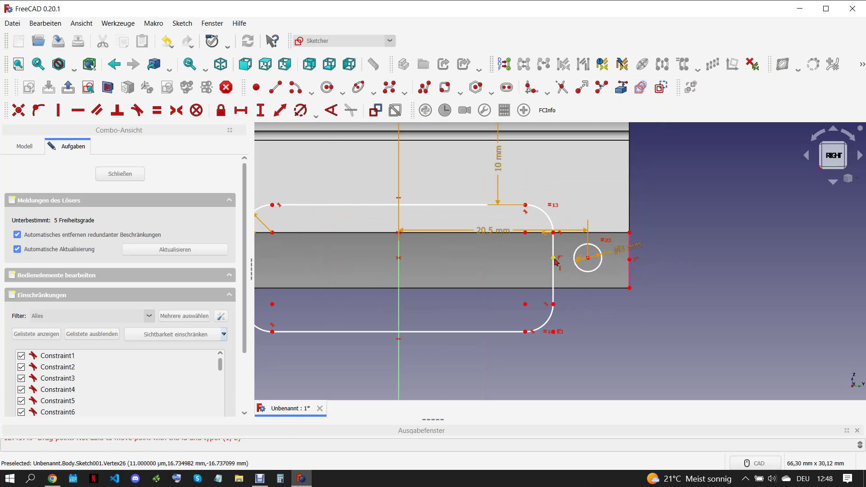
right_click(596, 266)
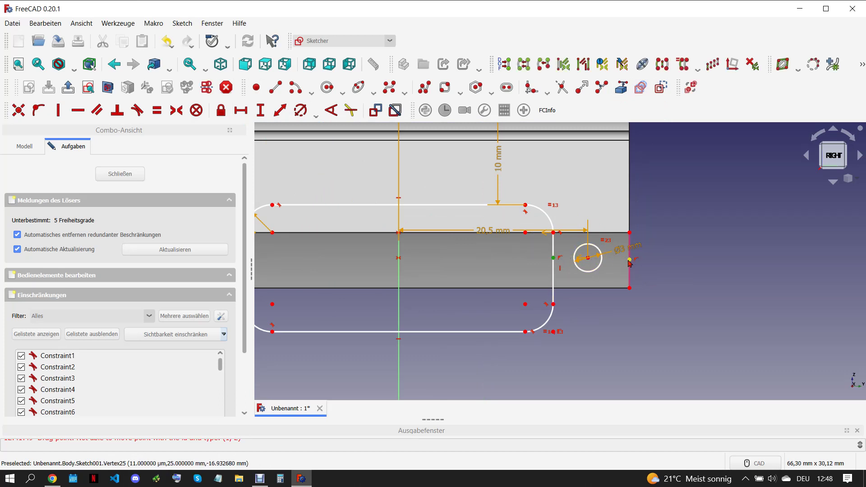
Constrain the circle centre symmetric and horizontally aligned with the right edge point.
click(587, 258)
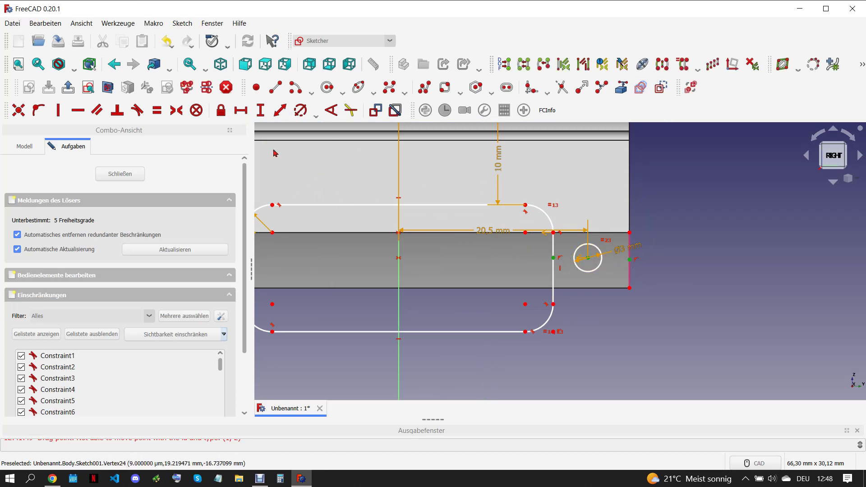
click(176, 110)
click(626, 262)
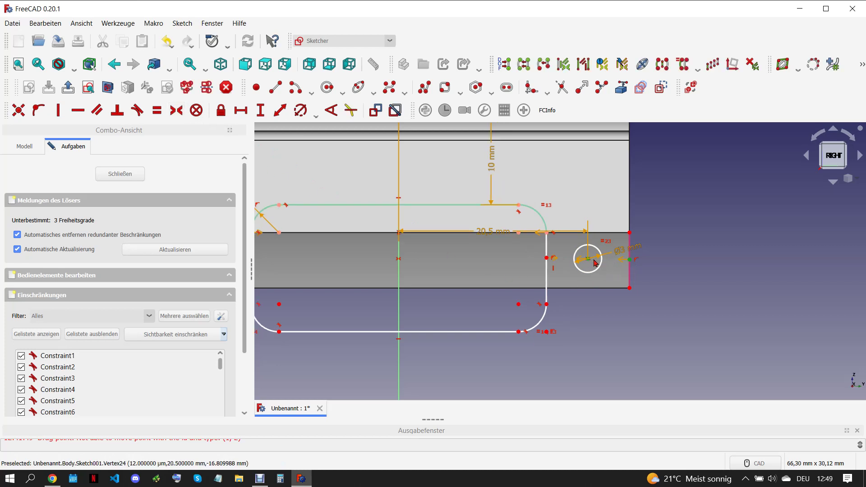
key(h)
scroll(547, 286, down, 2)
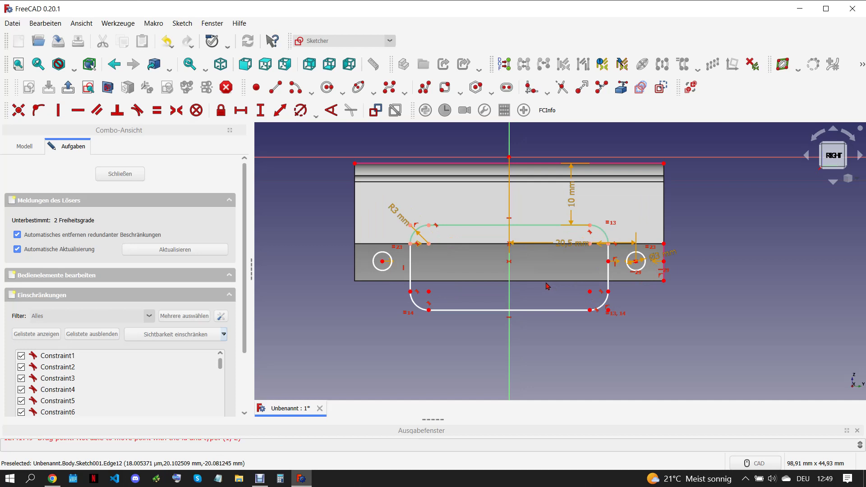
scroll(571, 284, up, 1)
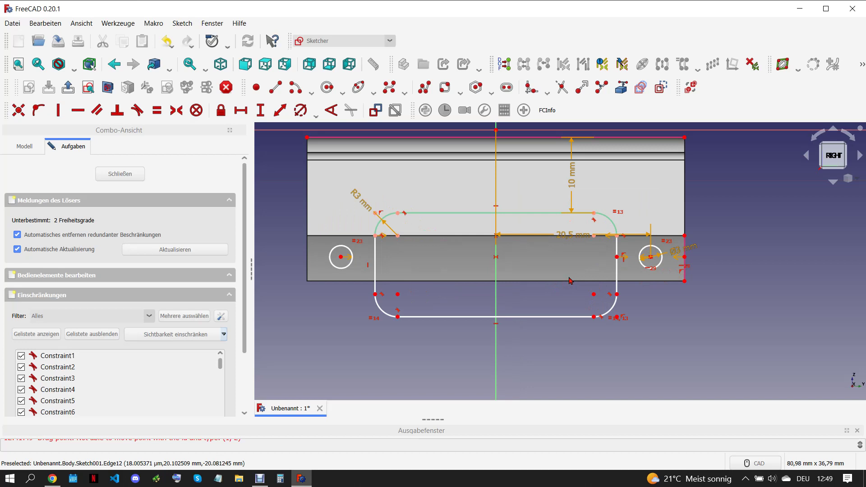
click(683, 281)
Discard a redundant 9 mm dimension and convert both small circles to construction geometry.
click(617, 275)
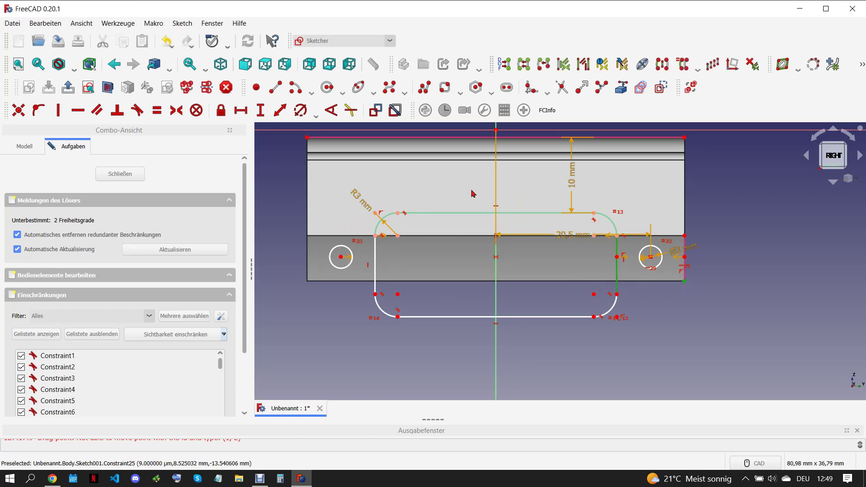
click(278, 110)
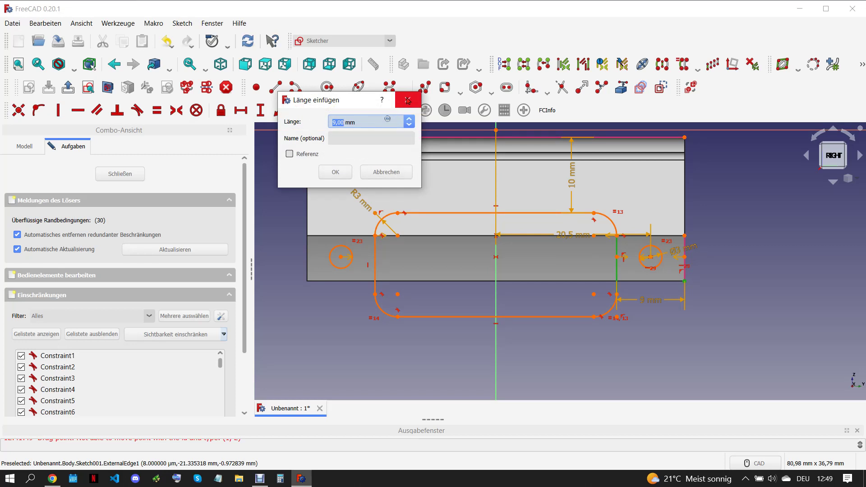
click(407, 100)
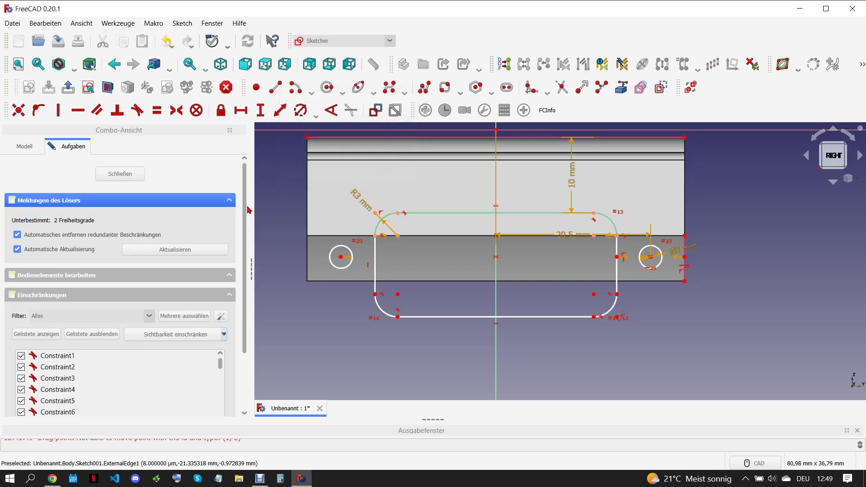
click(340, 247)
click(650, 247)
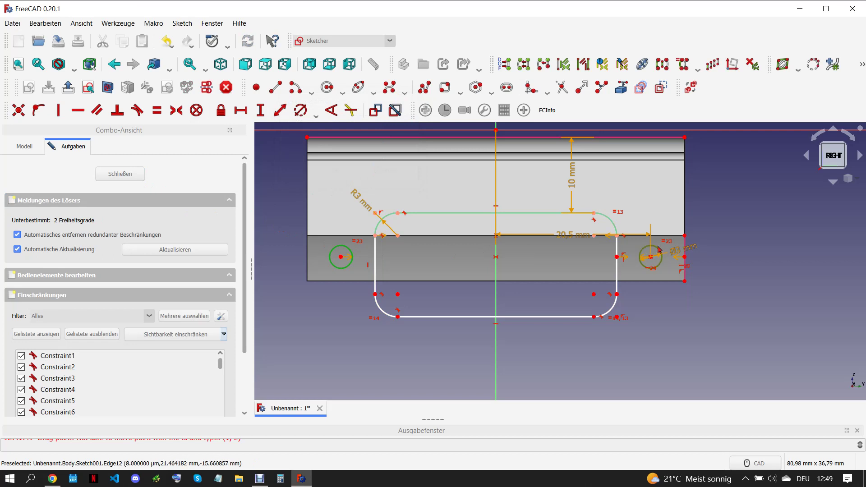
click(690, 88)
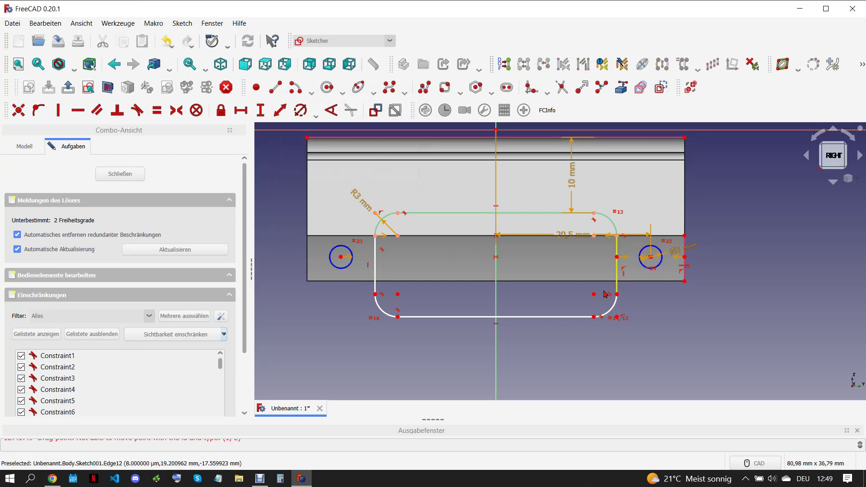
Add a 7,77 mm vertical distance and lock the circle centre at -16,81 mm.
click(376, 264)
click(260, 110)
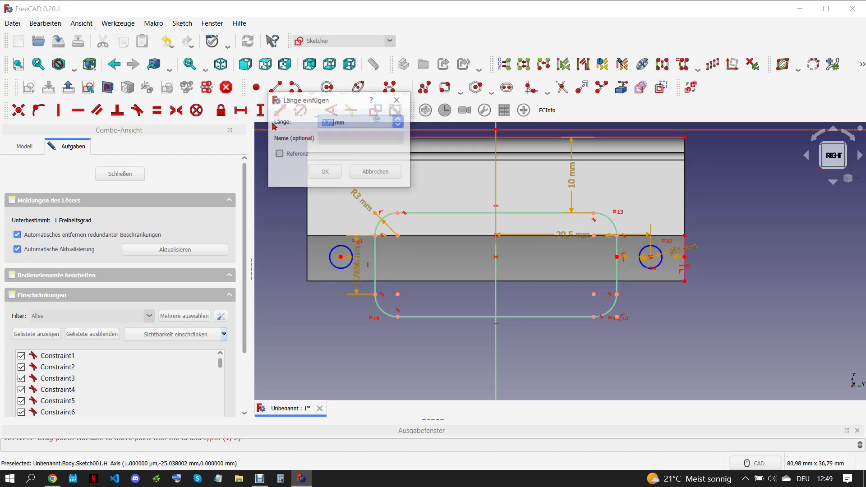
click(335, 172)
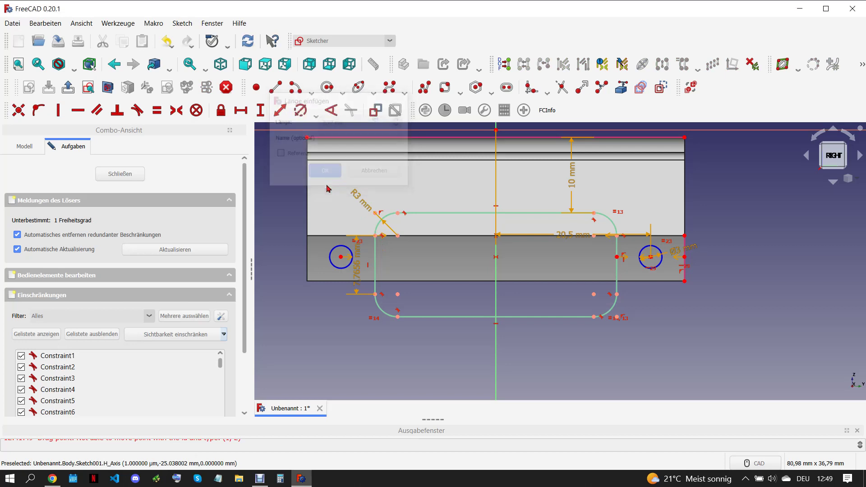
click(341, 257)
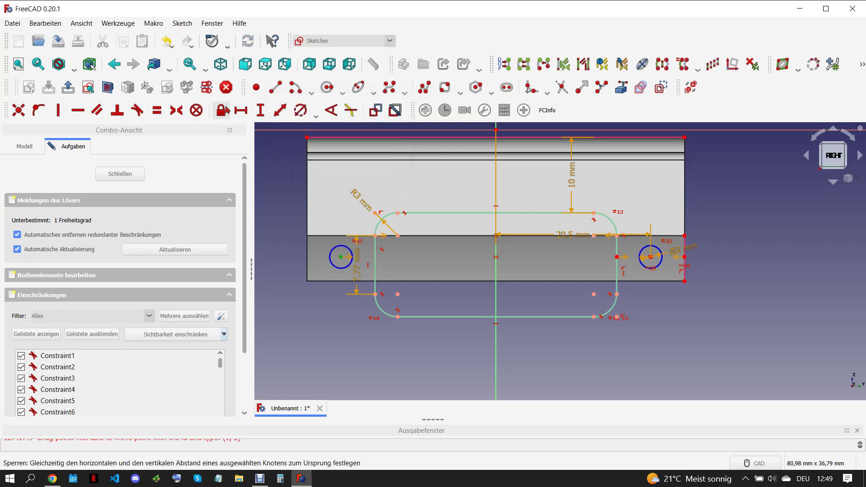
click(260, 110)
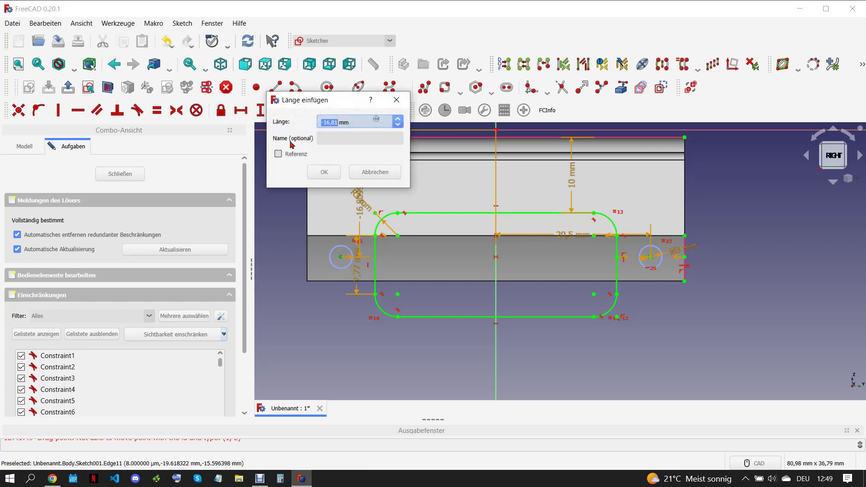
click(326, 173)
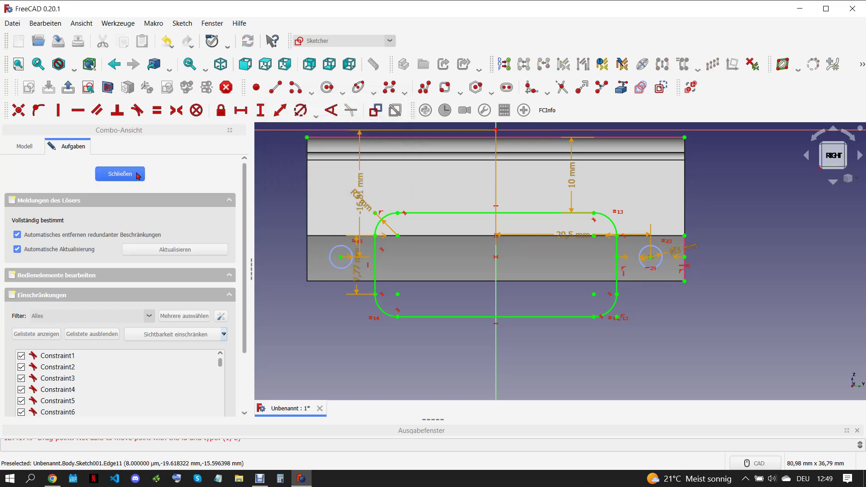
key(Escape)
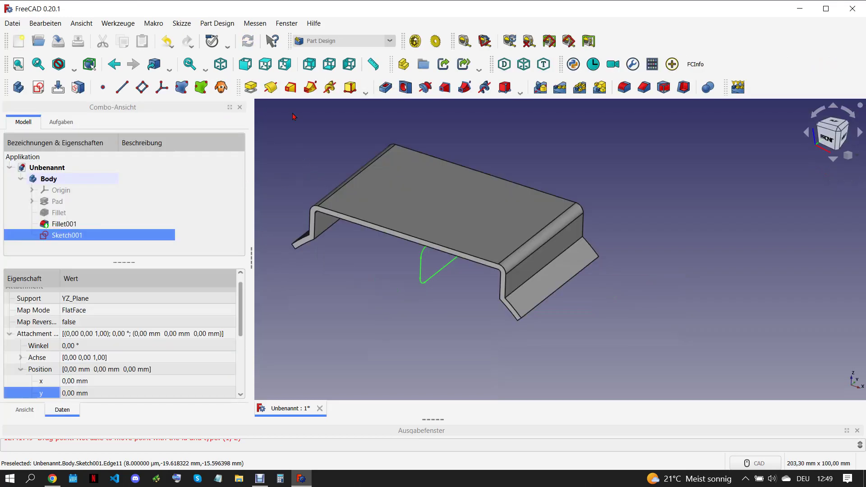
Cut a symmetric through-all Pocket from Sketch001 into the bracket.
click(386, 87)
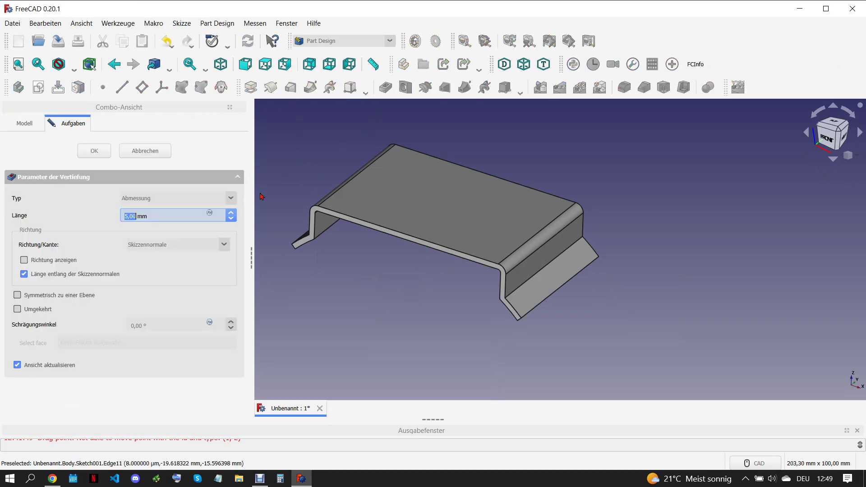
click(17, 295)
click(158, 198)
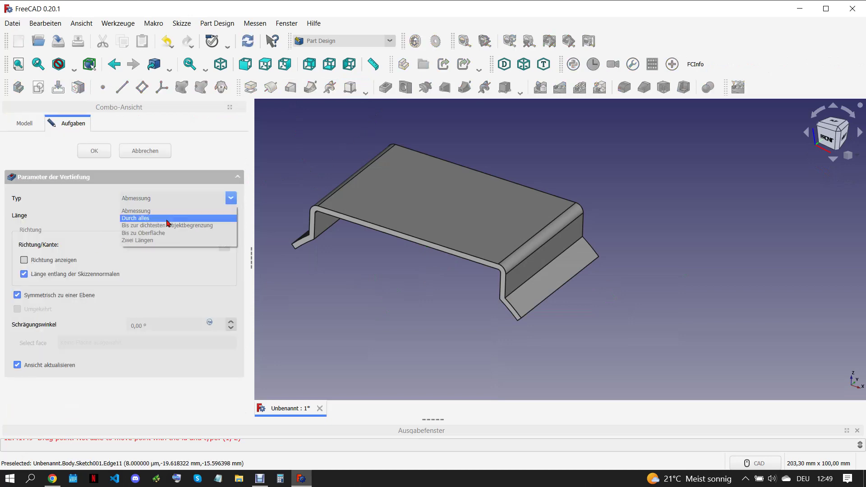
click(161, 219)
click(100, 155)
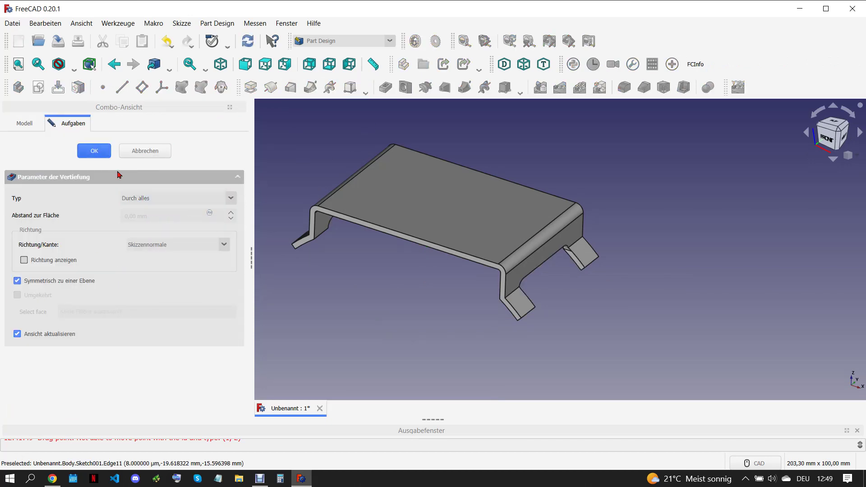
Orbit the pocketed bracket and select the tab end and notch edges for rounding.
scroll(536, 312, up, 3)
middle_drag(522, 232, 489, 246)
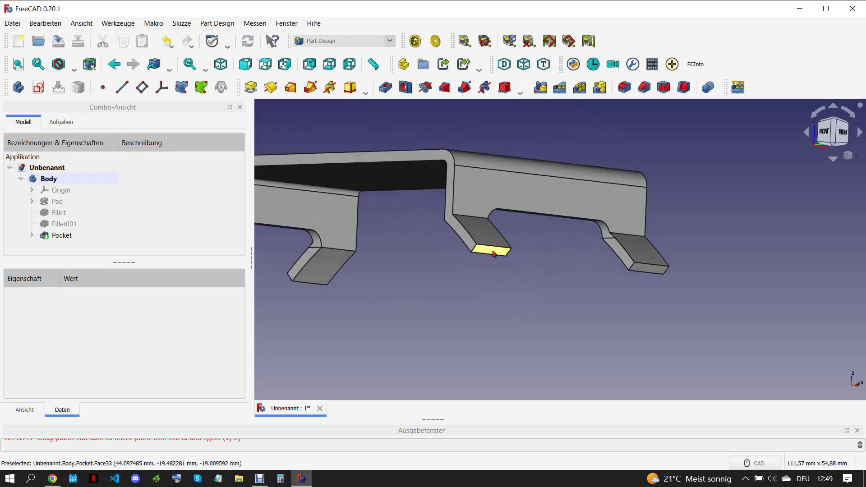
scroll(466, 250, up, 2)
click(491, 256)
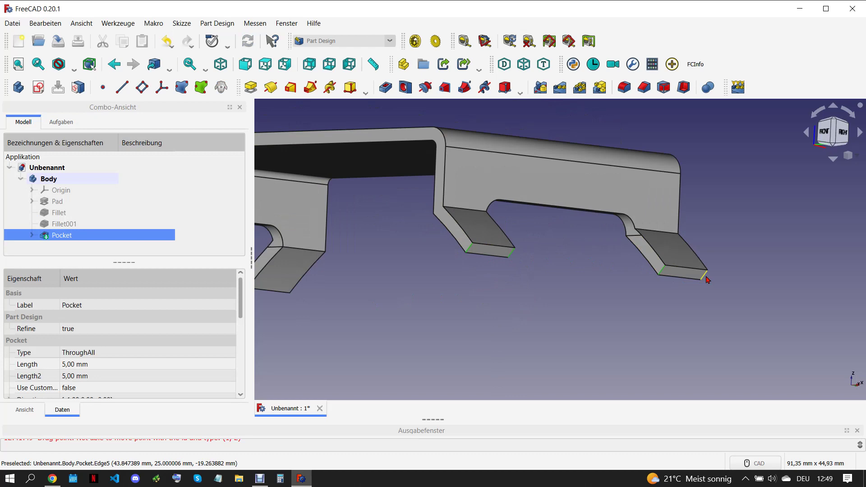
scroll(672, 285, down, 2)
middle_drag(673, 286, 348, 293)
scroll(316, 282, up, 3)
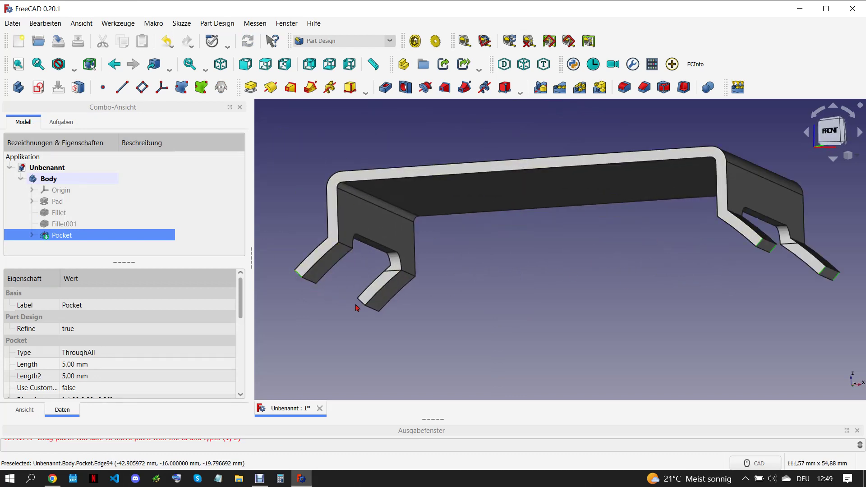
middle_drag(429, 251, 432, 266)
scroll(435, 273, down, 3)
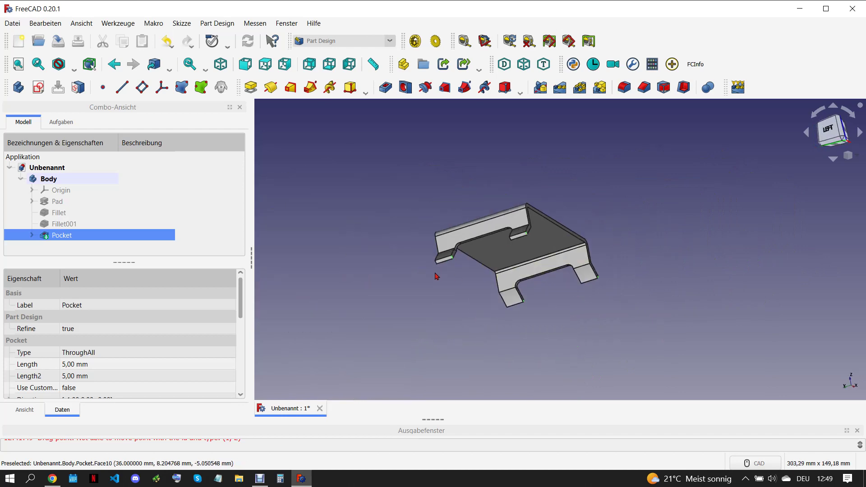
scroll(436, 261, up, 4)
click(438, 247)
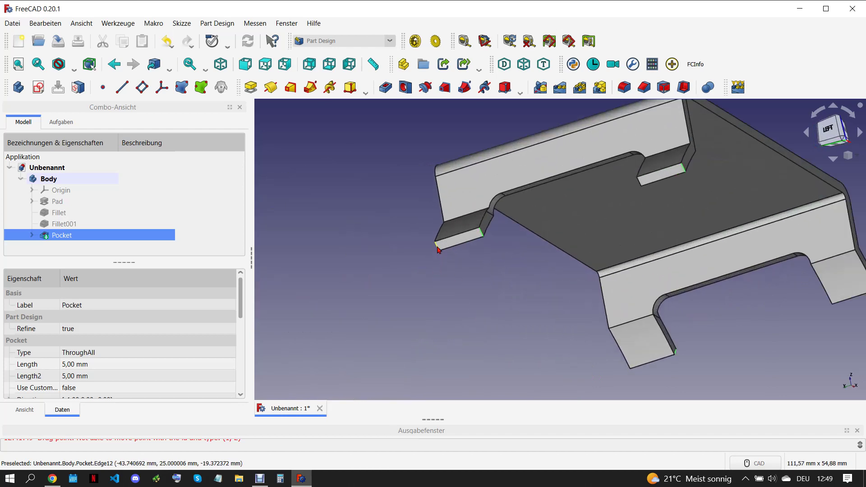
click(639, 185)
click(624, 88)
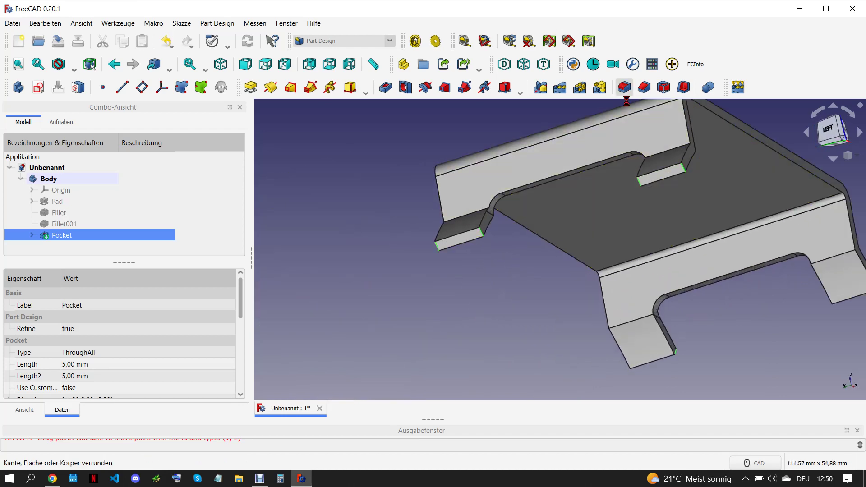
Round the eight tab-end edges with a 4 mm radius fillet (Fillet002).
scroll(186, 328, up, 1)
scroll(186, 328, up, 1)
scroll(185, 327, up, 1)
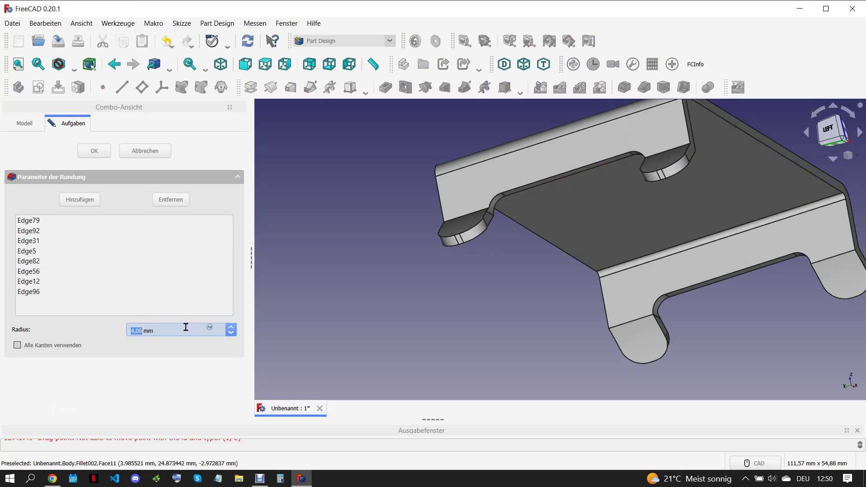
click(96, 156)
mouse_move(383, 286)
middle_down()
mouse_move(523, 299)
mouse_move(537, 274)
mouse_move(539, 296)
mouse_move(516, 300)
mouse_move(543, 286)
mouse_move(572, 303)
middle_up()
scroll(516, 300, down, 5)
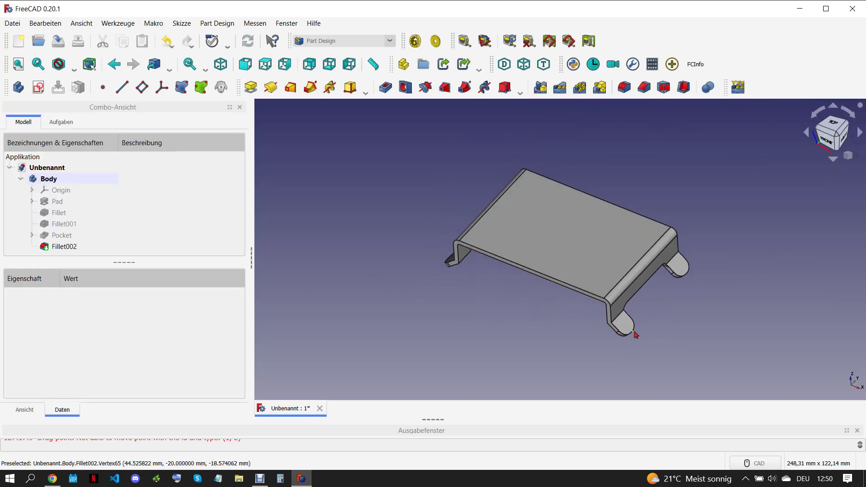
click(38, 87)
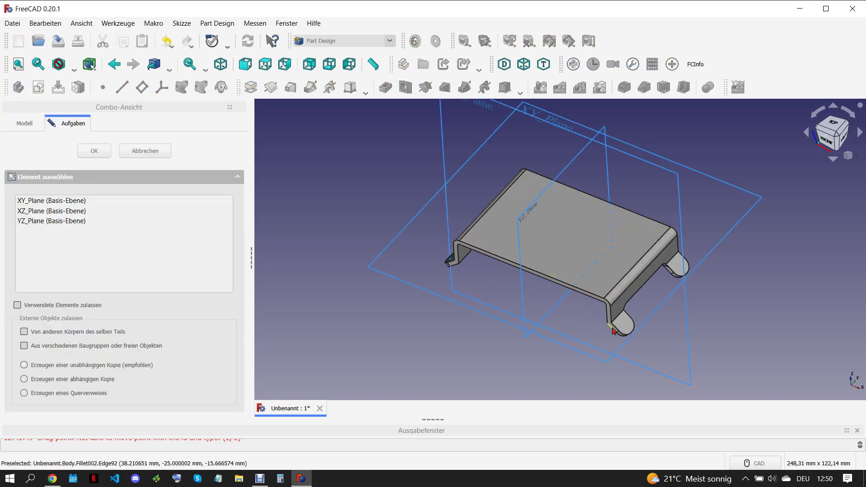
Start a sketch on the bracket's tab face and draw a line across the angled leg.
click(145, 150)
scroll(658, 344, up, 5)
click(572, 318)
click(44, 89)
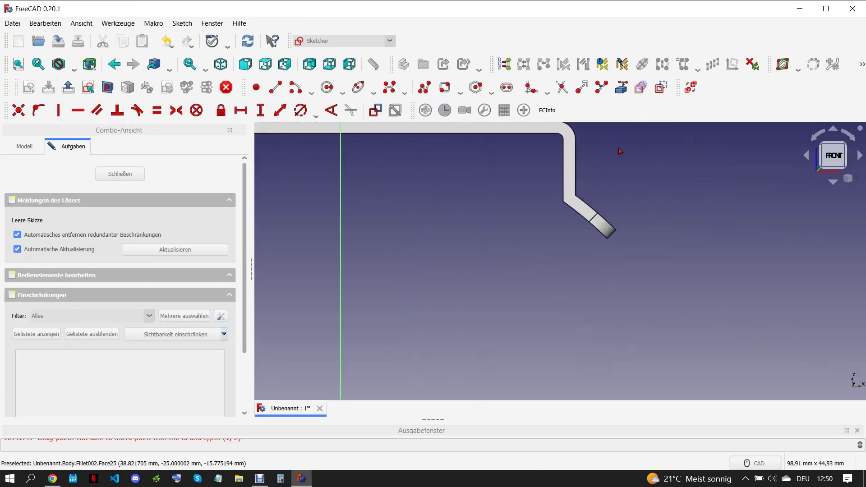
click(275, 87)
click(621, 187)
click(545, 274)
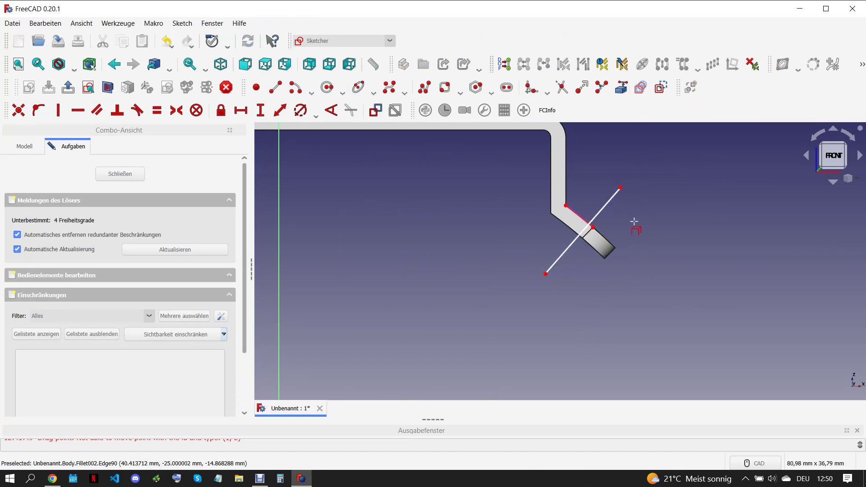
Make the line perpendicular to the angled leg edge, 4,5 mm from its upper endpoint.
scroll(611, 224, up, 1)
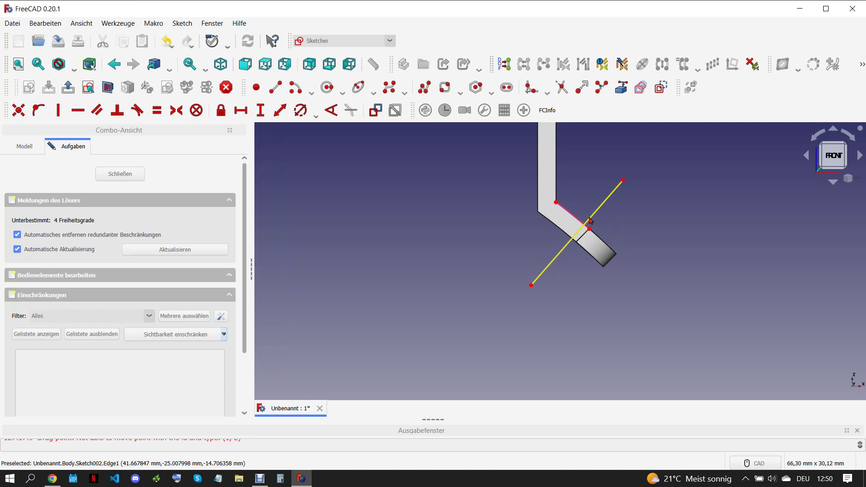
click(587, 222)
click(581, 224)
click(117, 110)
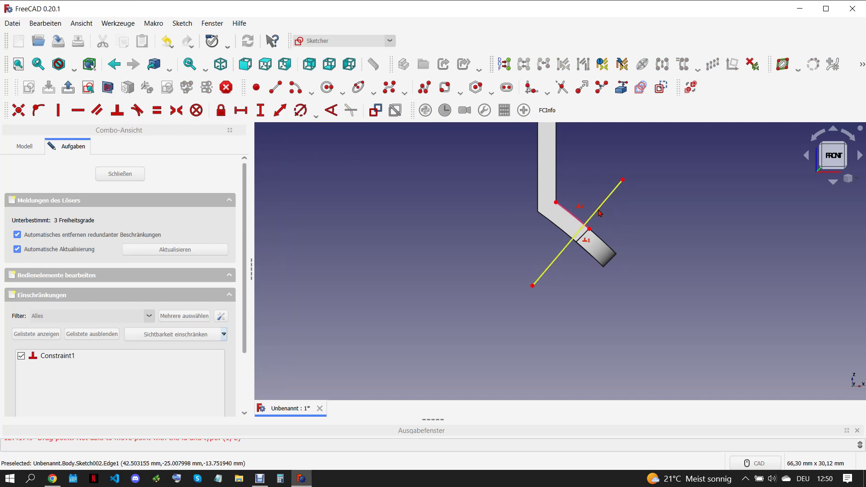
drag(597, 215, 598, 216)
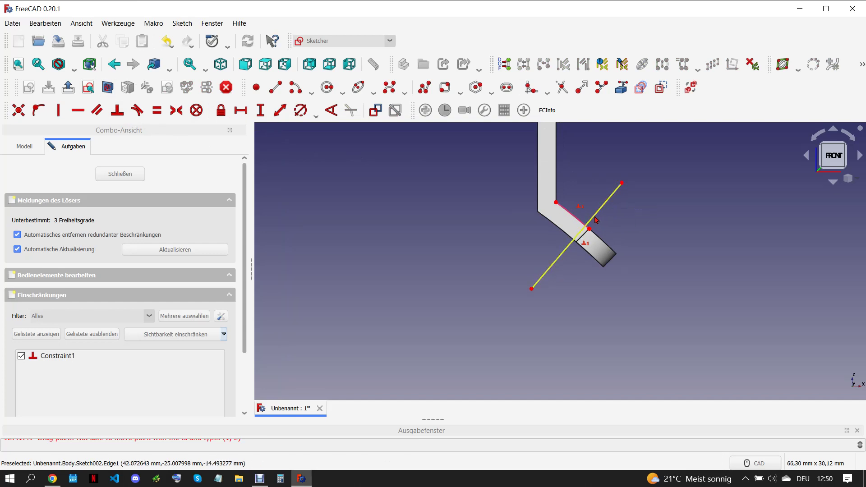
click(604, 203)
click(555, 202)
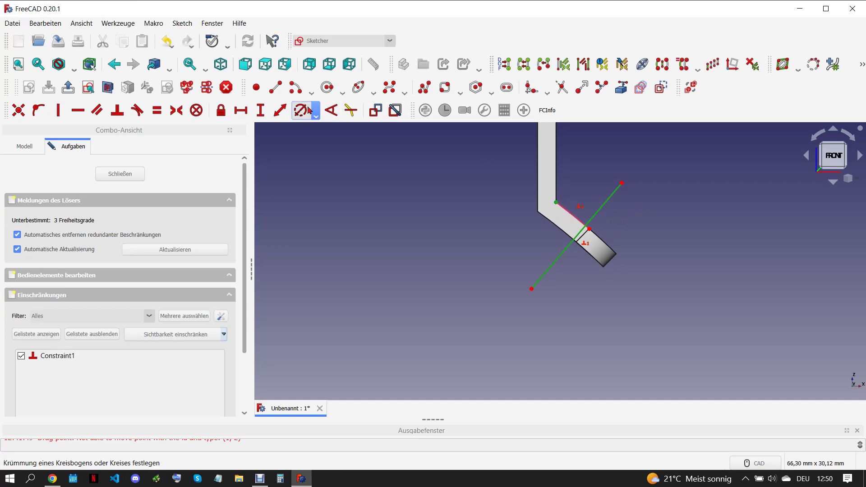
click(279, 110)
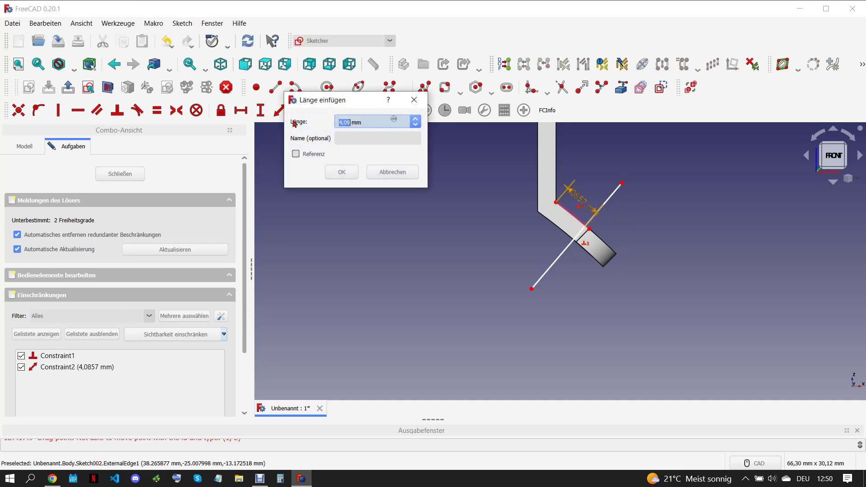
text(4,5)
click(342, 171)
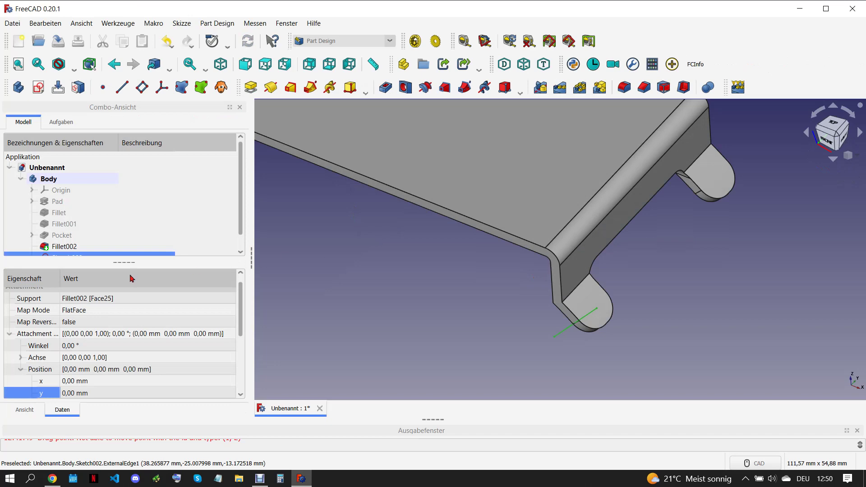
Shift Sketch002's attachment offset in z to -4,50 mm, centring its line in the tab.
scroll(145, 390, down, 1)
click(103, 372)
text(-3)
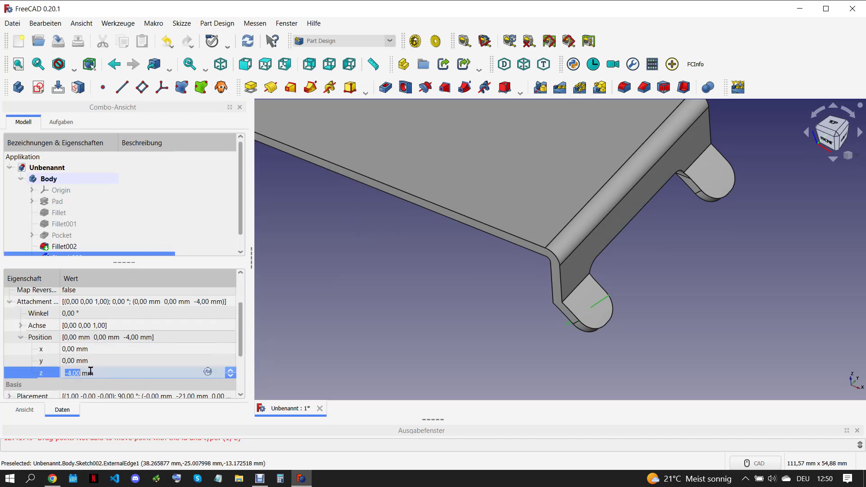
click(75, 373)
click(365, 323)
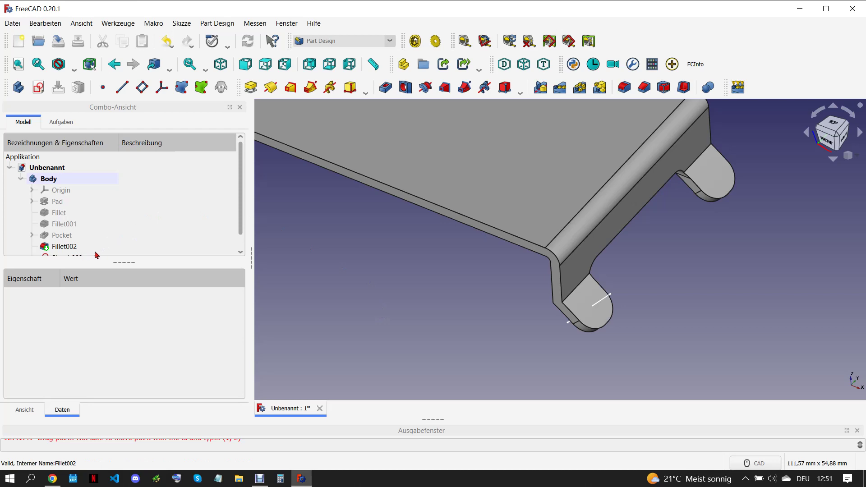
scroll(122, 248, down, 1)
click(338, 40)
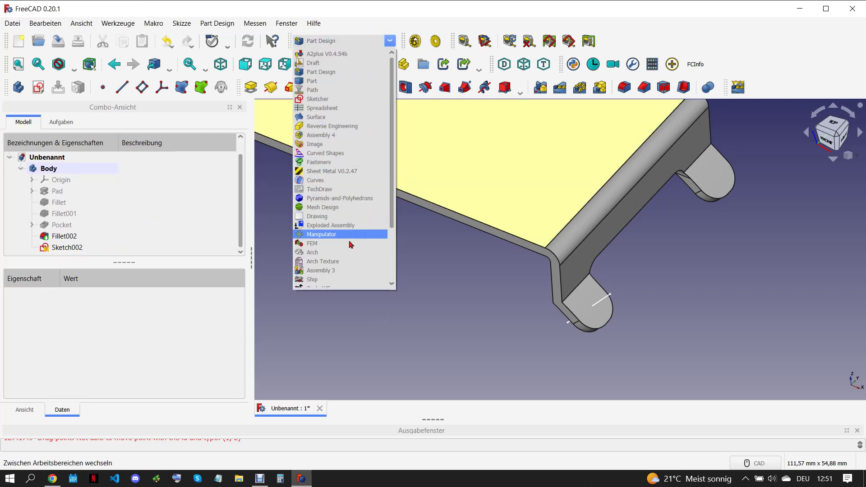
In the Arch workbench, downgrade Sketch002 to an edge and convert it to a wire.
click(338, 252)
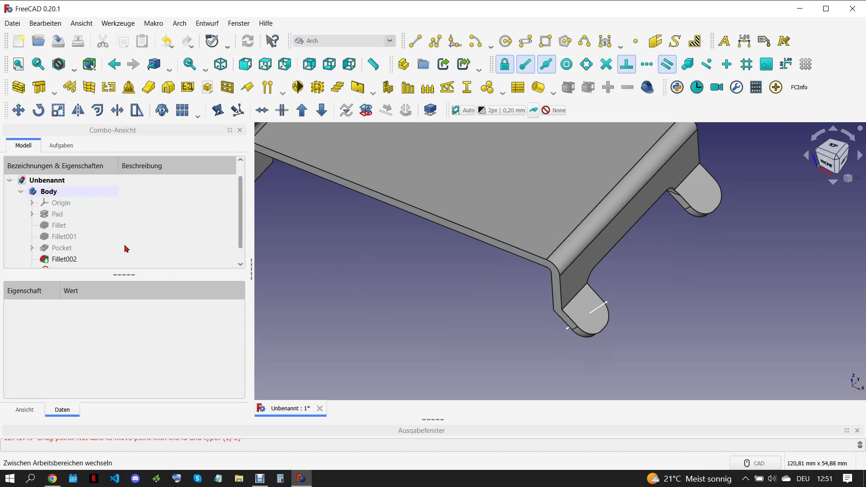
scroll(140, 251, down, 1)
click(75, 259)
click(322, 111)
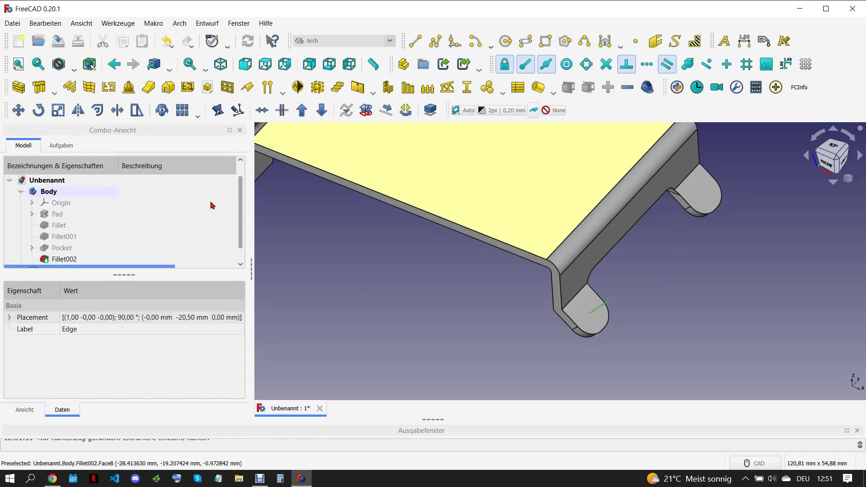
click(340, 109)
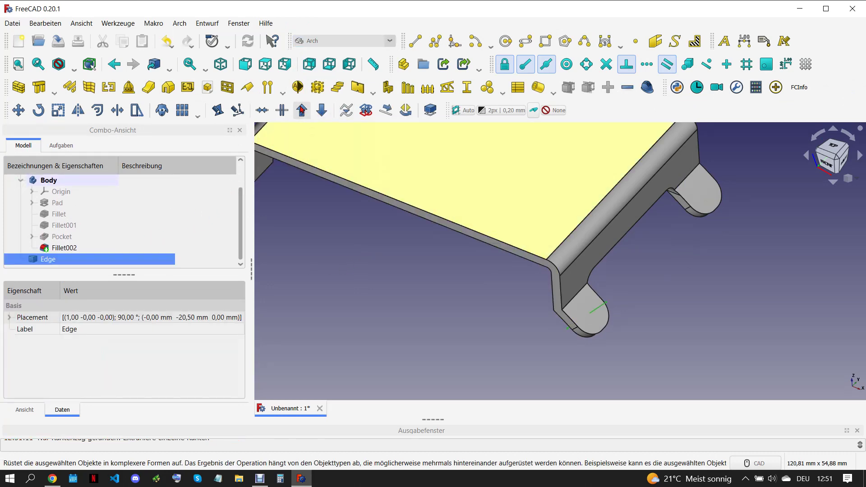
Build an Arch Pipe along the line and set its diameter to 3 mm.
click(46, 258)
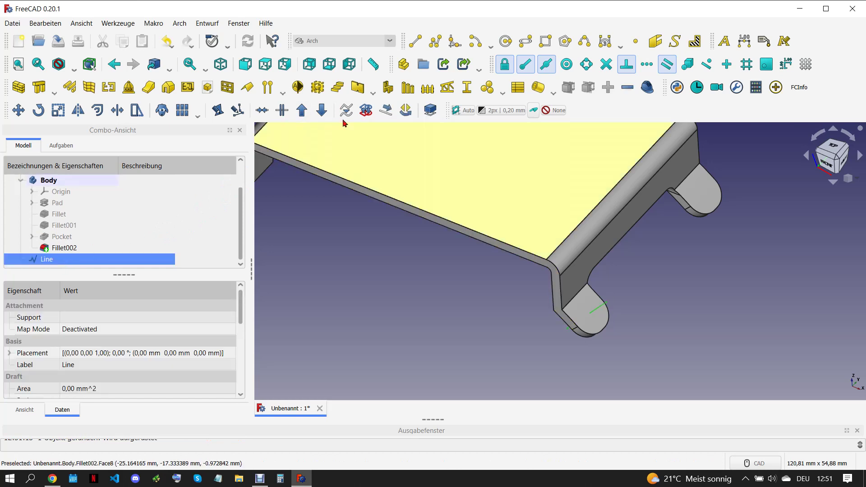
click(537, 87)
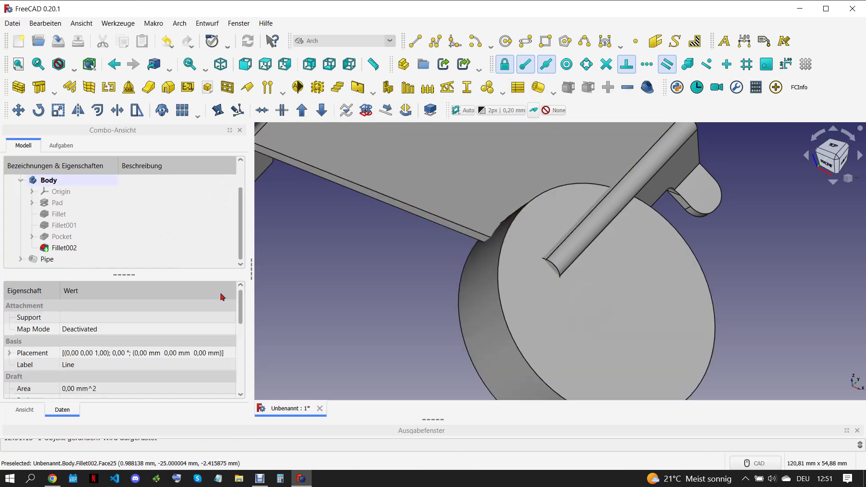
click(130, 259)
scroll(131, 290, down, 1)
scroll(135, 341, down, 3)
scroll(134, 373, down, 3)
scroll(134, 372, down, 2)
double_click(116, 338)
text(5)
click(347, 305)
scroll(494, 269, down, 3)
scroll(494, 269, down, 2)
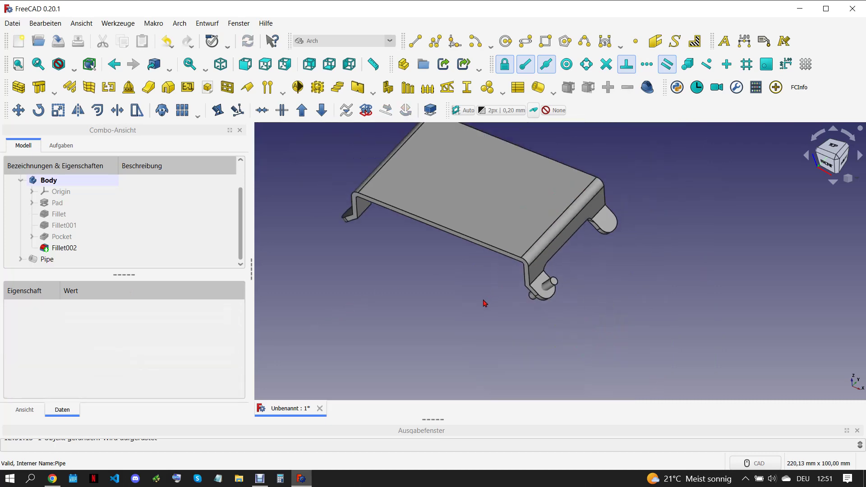
click(68, 258)
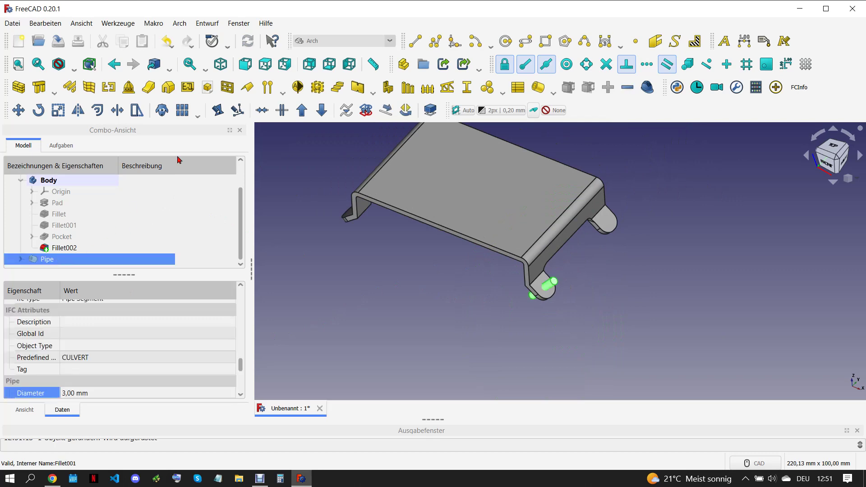
In the Part workbench, mirror the pipe across the XZ plane.
click(329, 41)
click(334, 85)
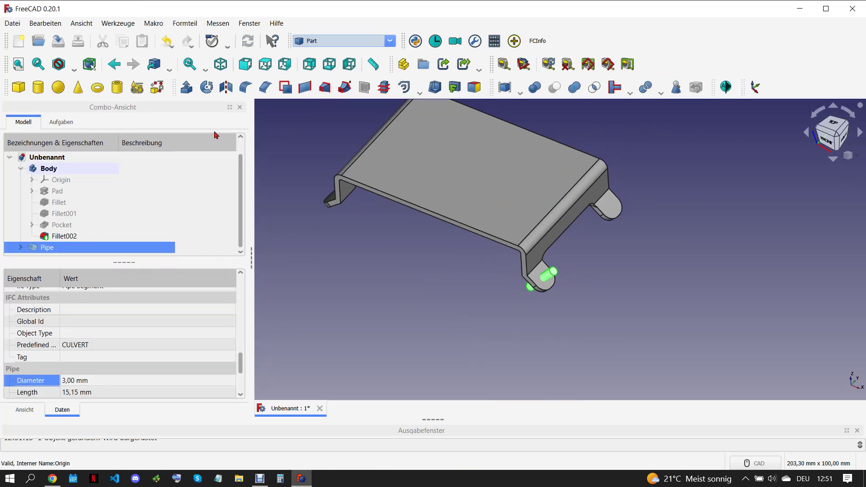
click(227, 87)
click(164, 310)
click(161, 332)
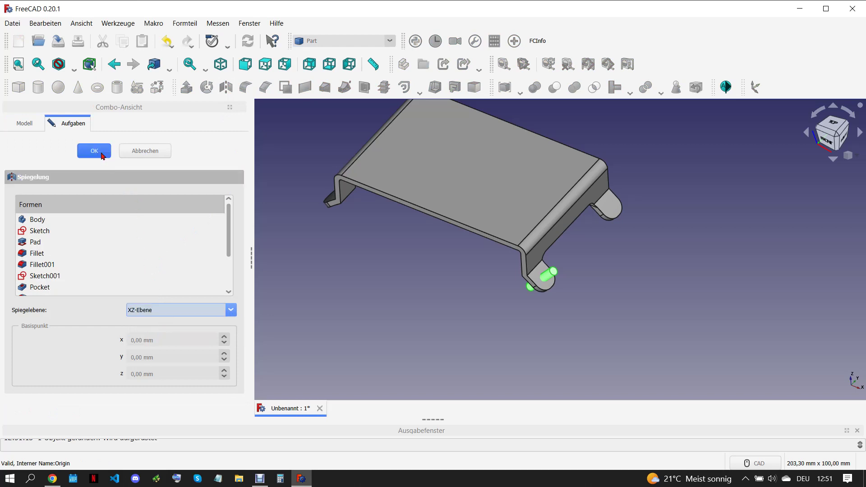
click(95, 151)
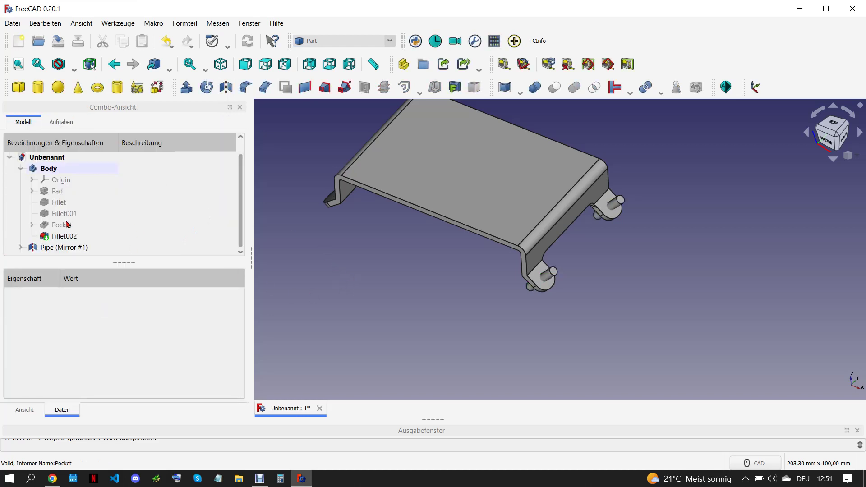
Mirror the mirrored pipe pair across the YZ plane to pin all four tabs.
click(20, 247)
click(63, 236)
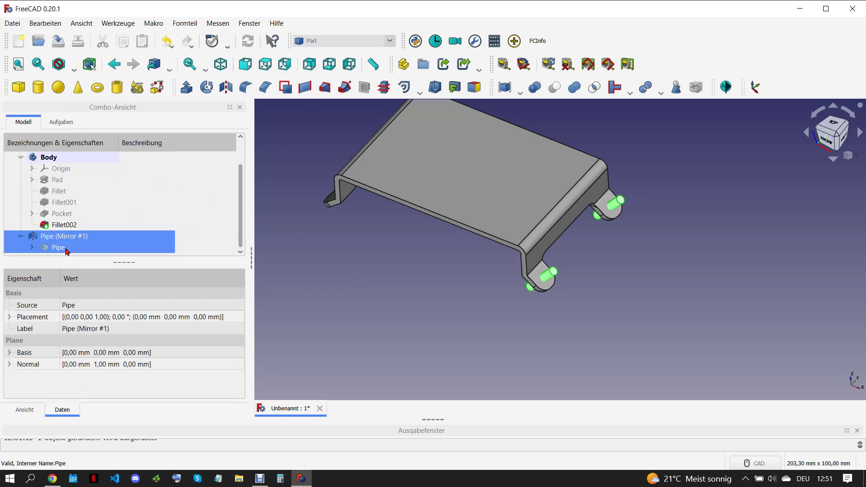
click(226, 87)
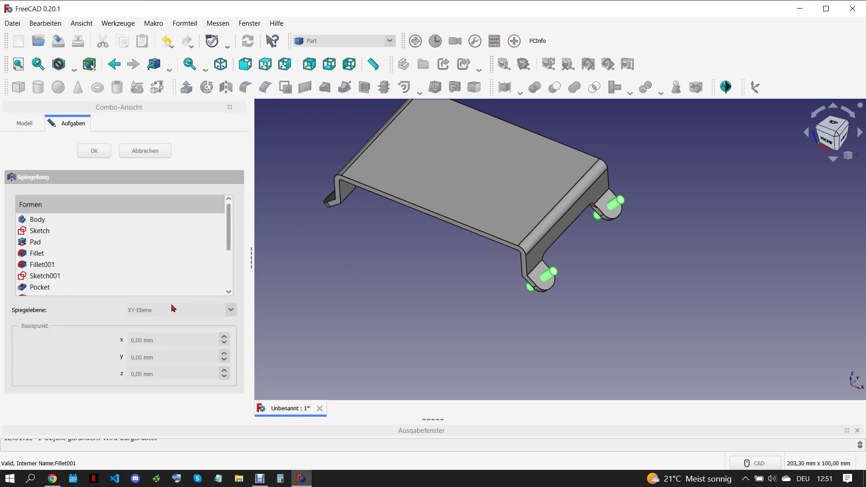
click(179, 311)
click(160, 333)
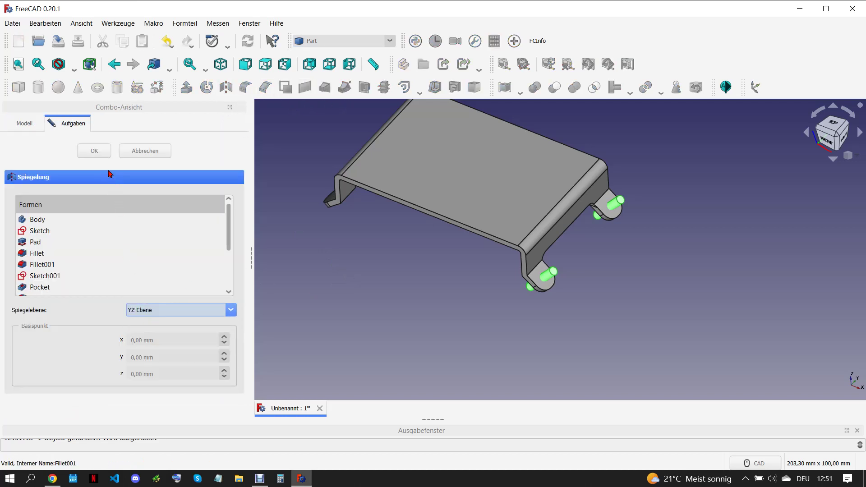
click(97, 156)
click(464, 301)
mouse_move(463, 301)
middle_down()
mouse_move(549, 309)
mouse_move(492, 310)
middle_up()
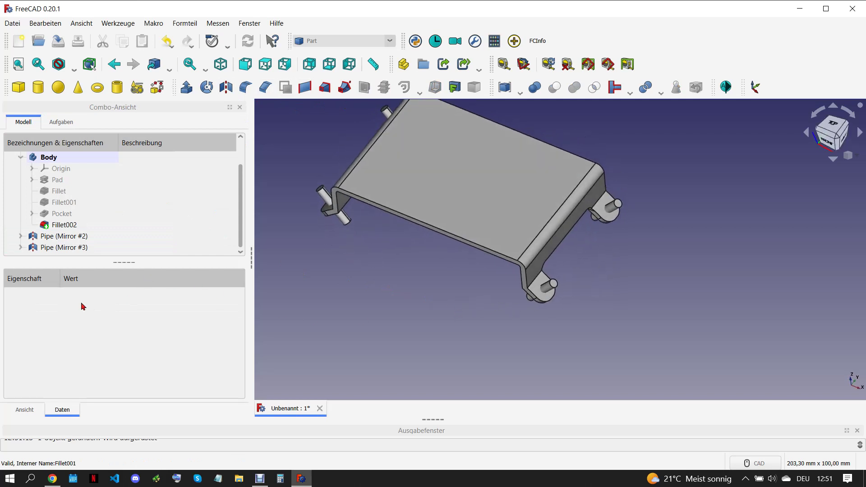
click(21, 235)
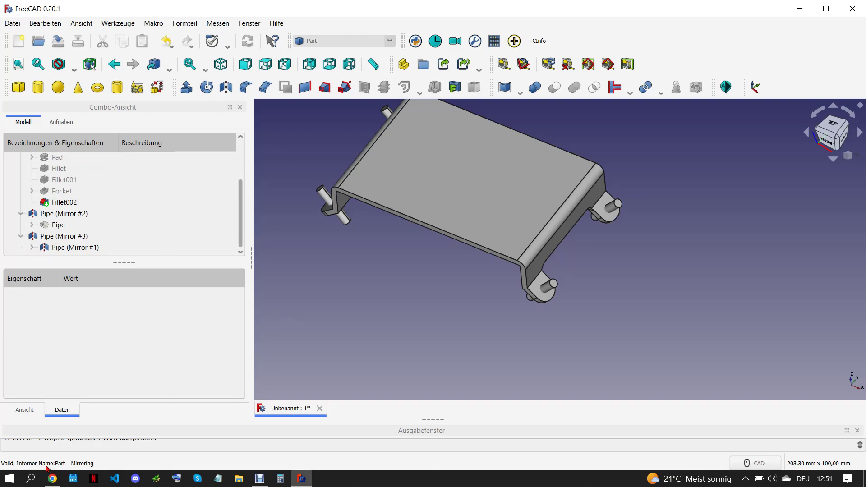
click(52, 478)
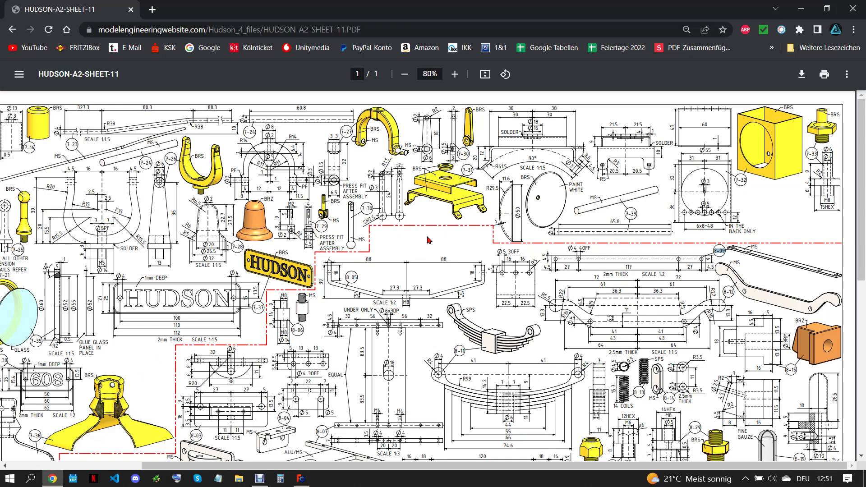
click(301, 478)
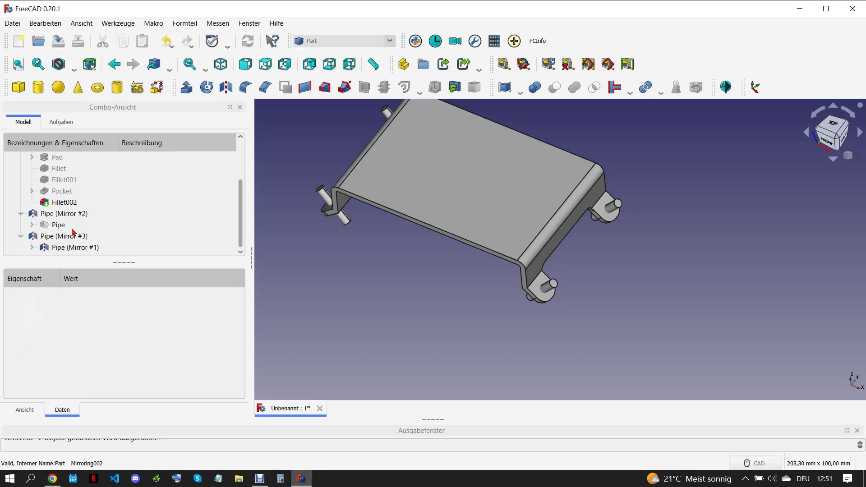
Combine the mirrored pipes into one Compound.
click(80, 213)
shift+click(86, 247)
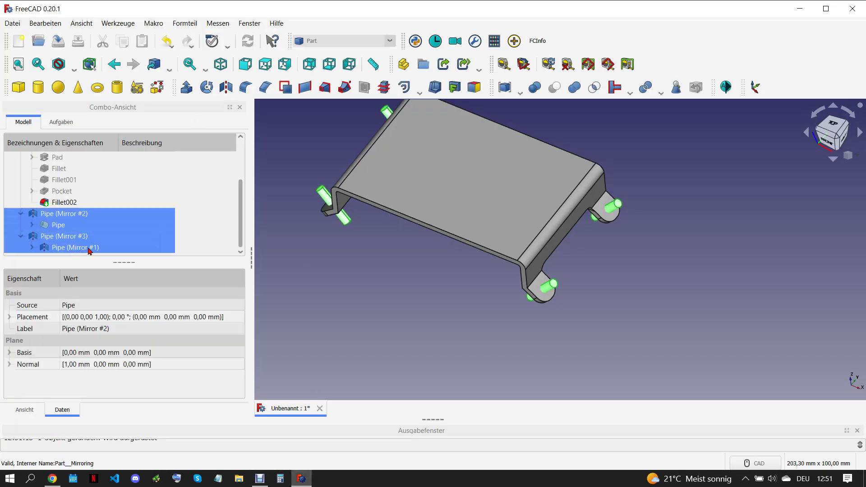
click(504, 87)
Boolean-cut the Compound from the bracket body to bore the pin holes.
click(77, 171)
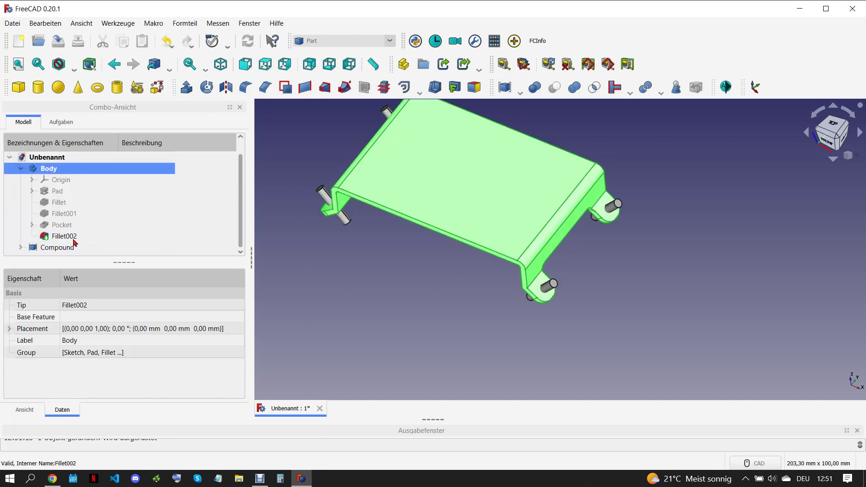
ctrl+click(70, 249)
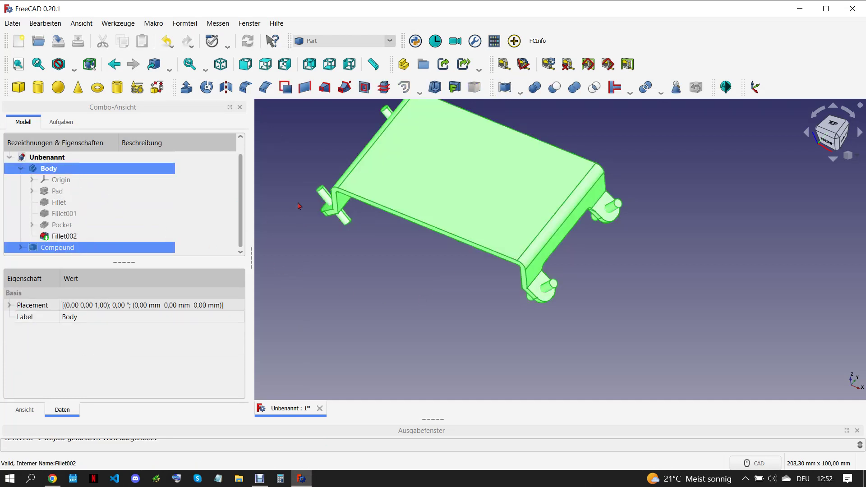
click(554, 87)
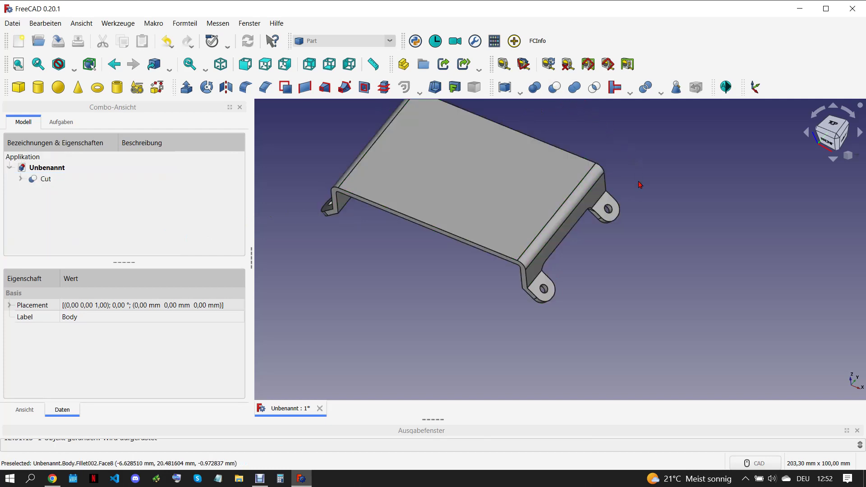
click(570, 336)
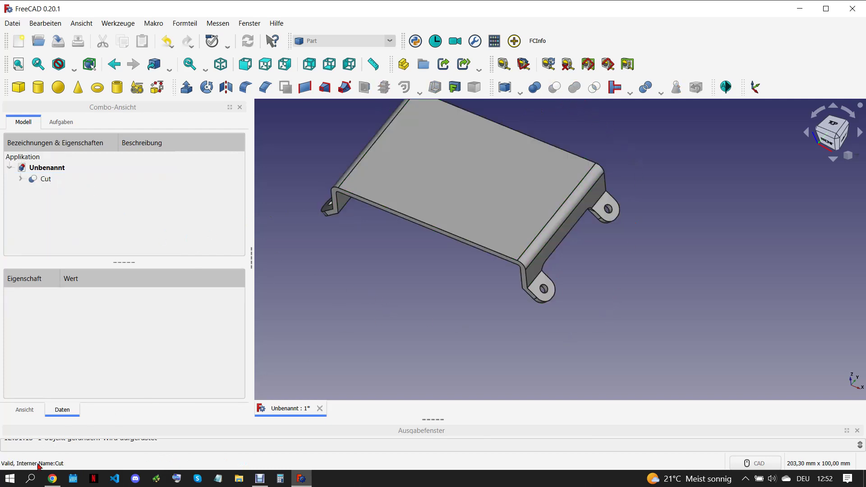
click(60, 474)
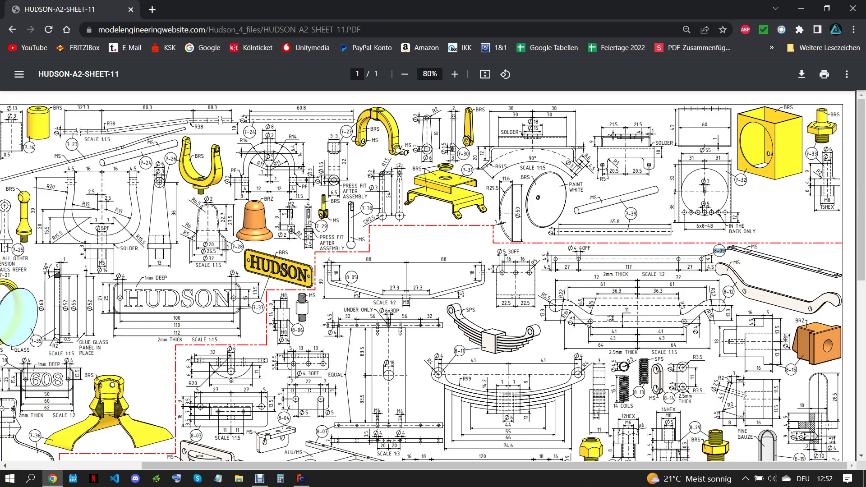
Return from the HUDSON-A2-SHEET-11 drawing to the FreeCAD model.
click(301, 478)
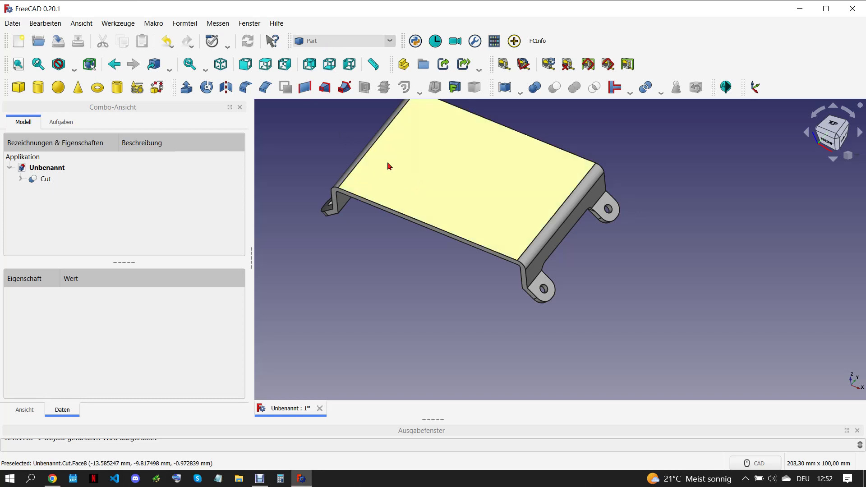
In Part Design, create Body001 with a datum plane on the bracket's top face.
click(338, 41)
click(329, 70)
click(23, 125)
click(18, 87)
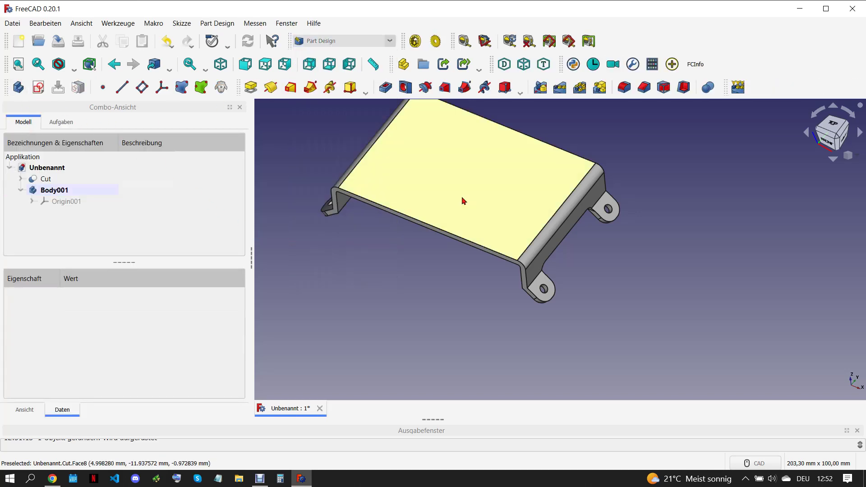
click(461, 199)
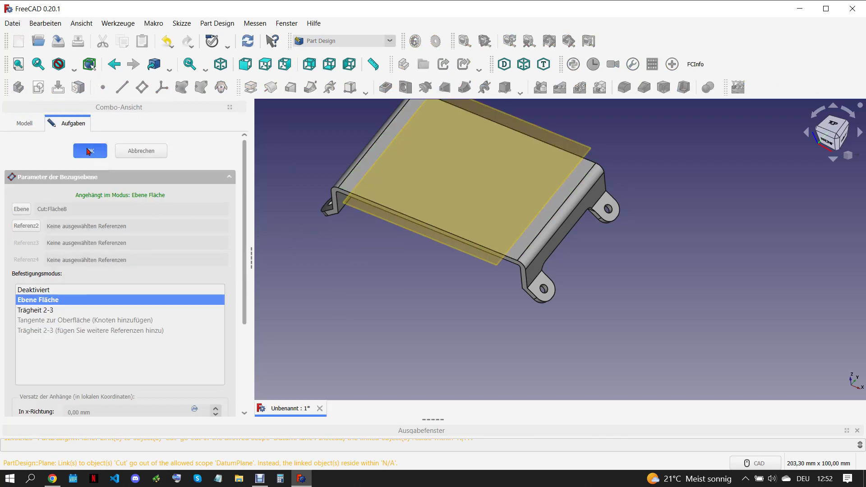
click(90, 151)
click(482, 298)
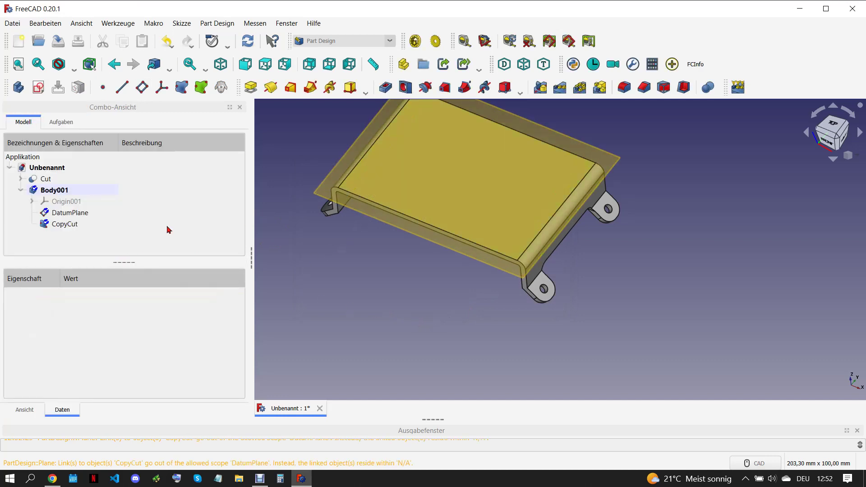
Detach the datum plane's attachment, accept the incompatible-references warning, and recompute.
double_click(70, 215)
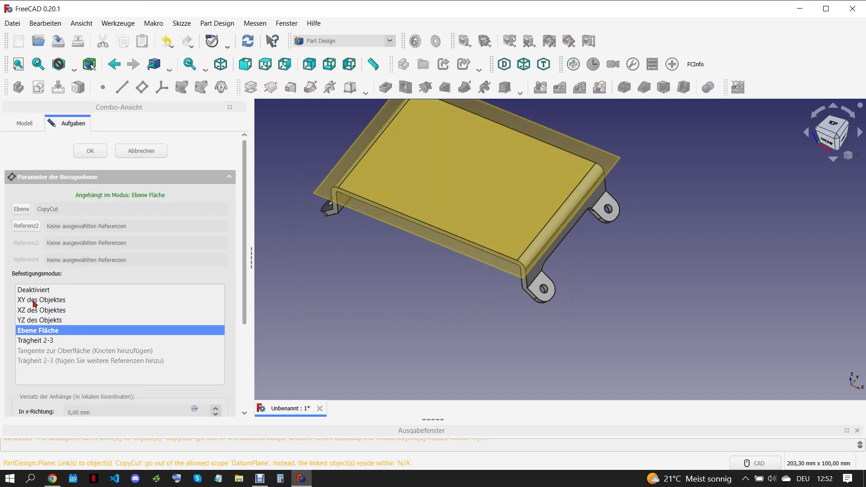
click(40, 291)
click(90, 150)
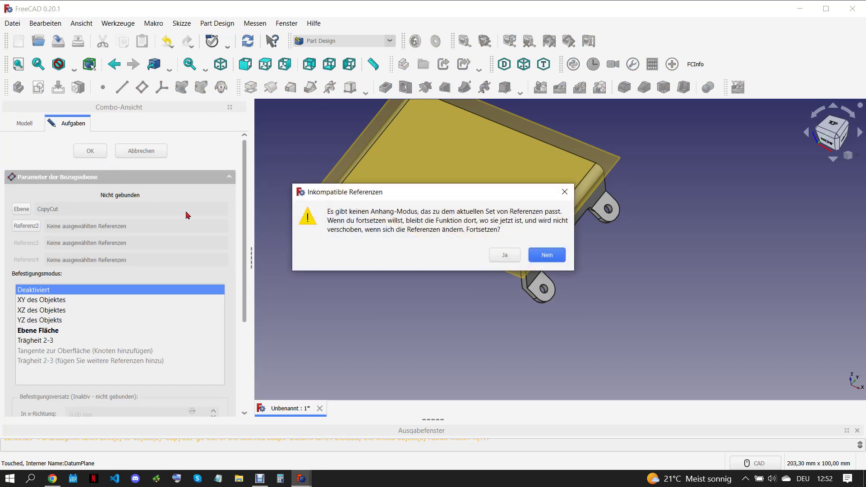
click(504, 255)
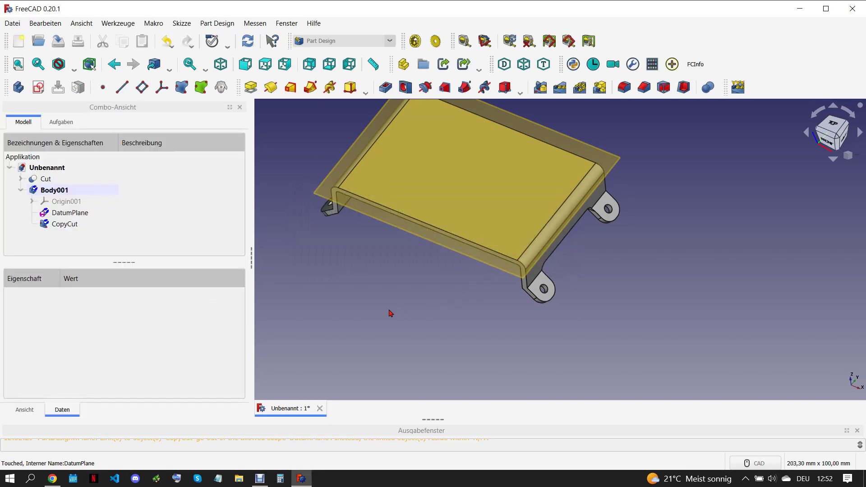
key(ctrl+r)
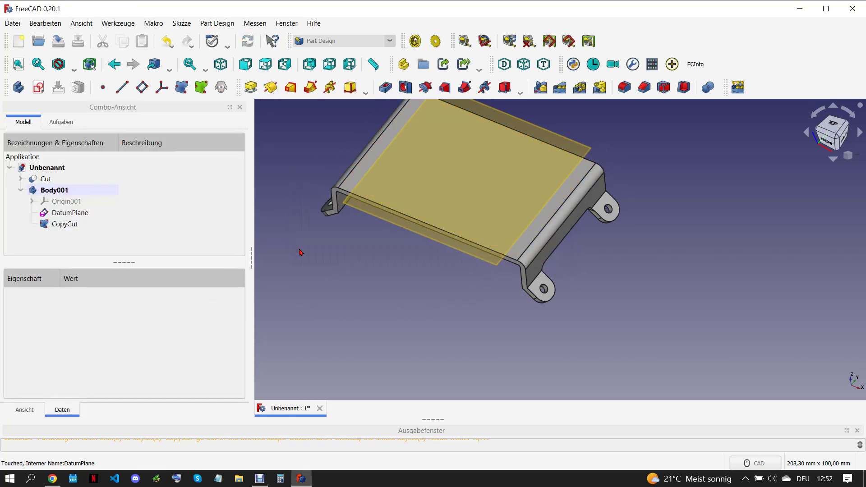
click(432, 228)
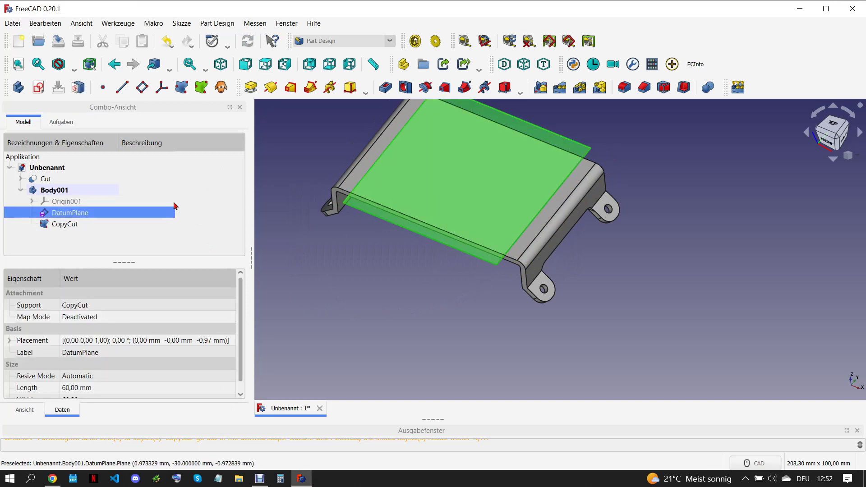
Sketch a rectangle on the datum plane, symmetric about the origin.
click(39, 88)
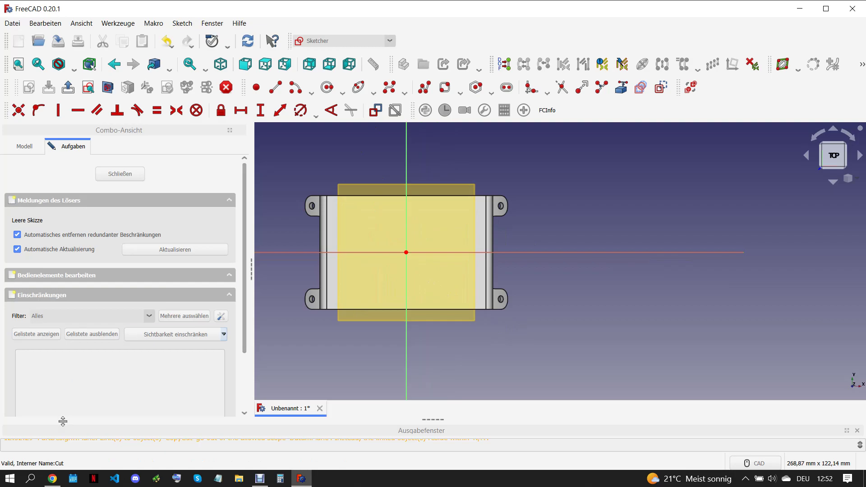
click(52, 478)
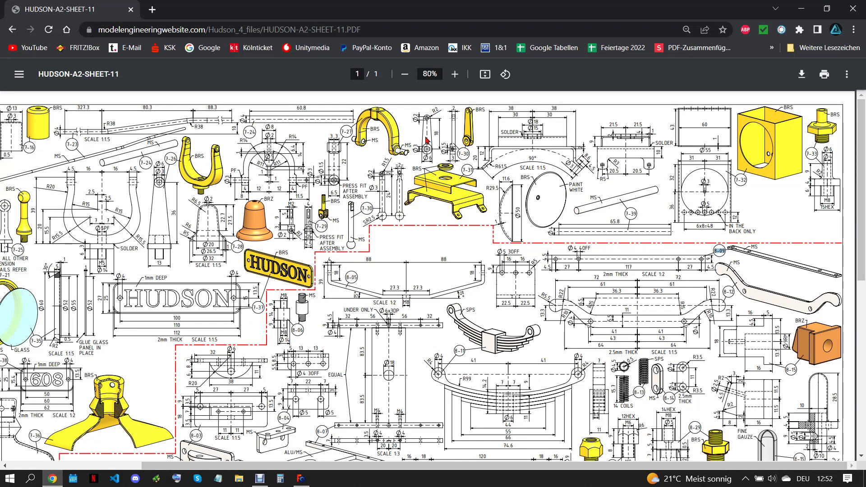
click(301, 477)
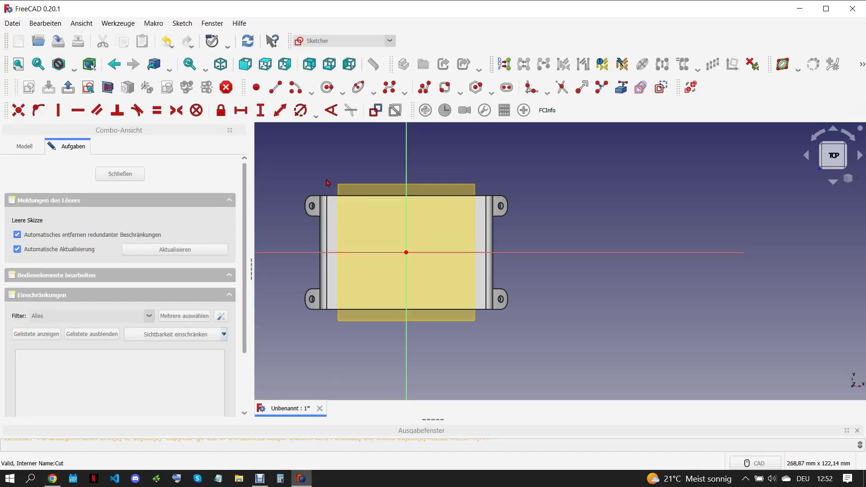
click(461, 94)
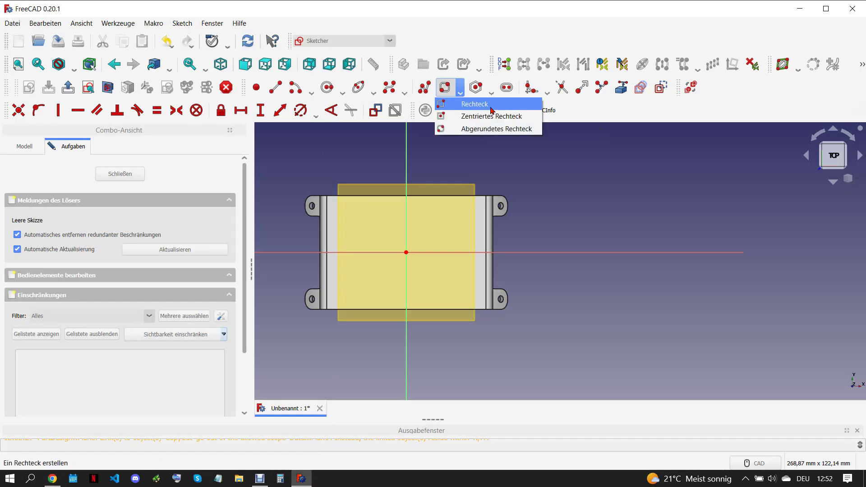
click(464, 106)
click(405, 252)
click(448, 287)
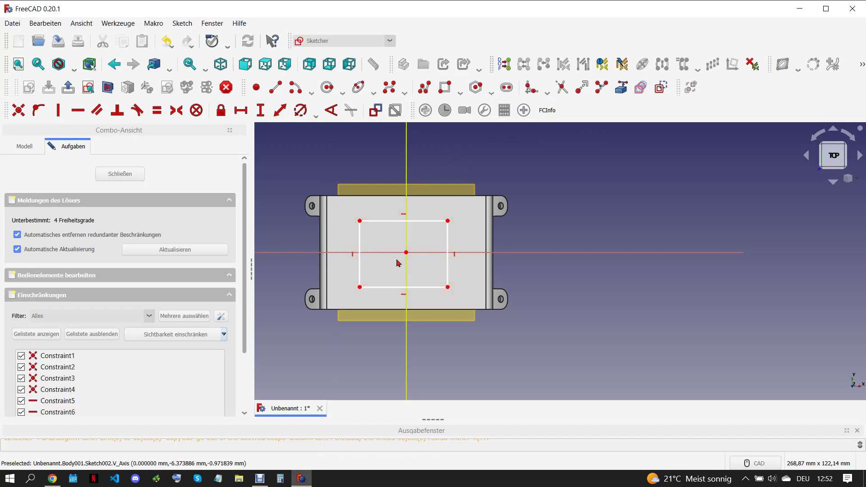
click(448, 287)
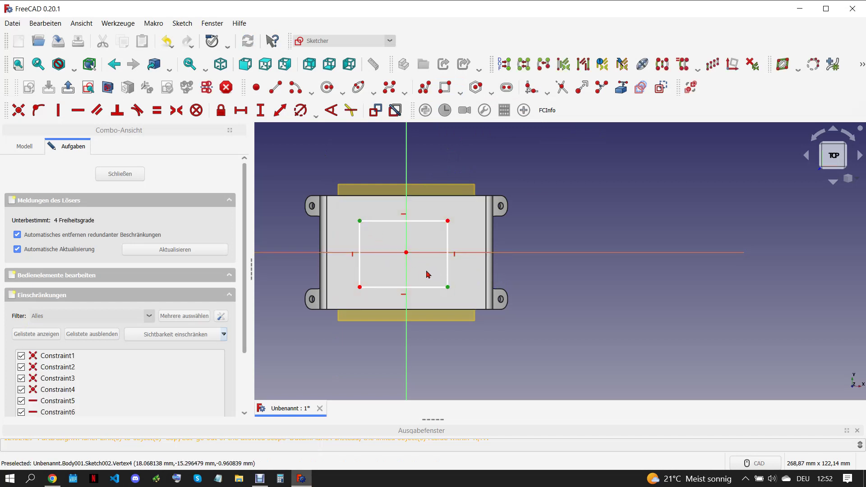
click(406, 252)
click(176, 110)
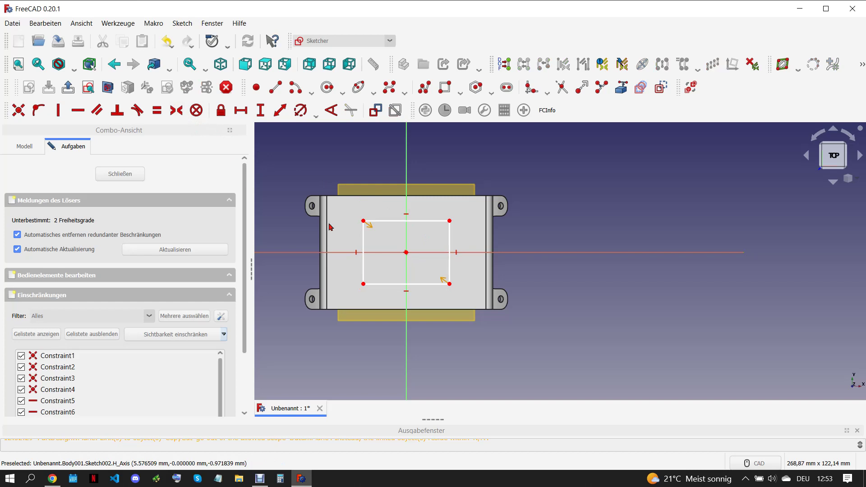
Constrain the rectangle with a 21,5 mm vertical distance and 60 mm width.
click(363, 222)
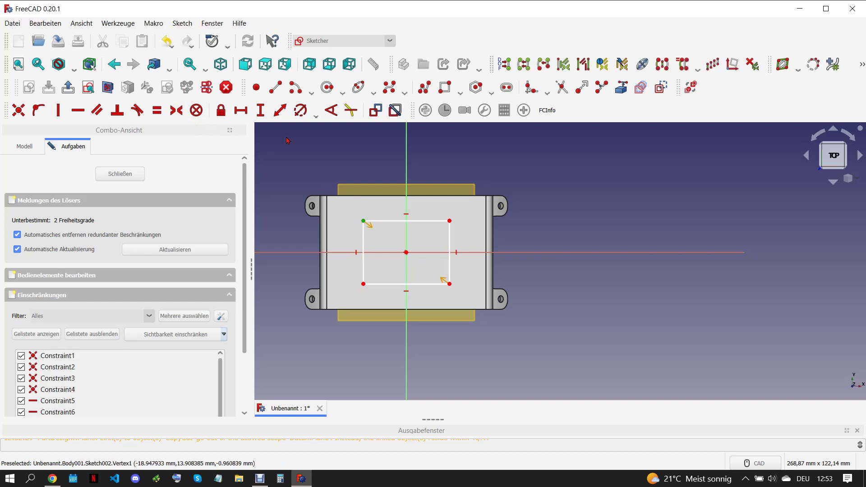
click(260, 110)
text(21,5)
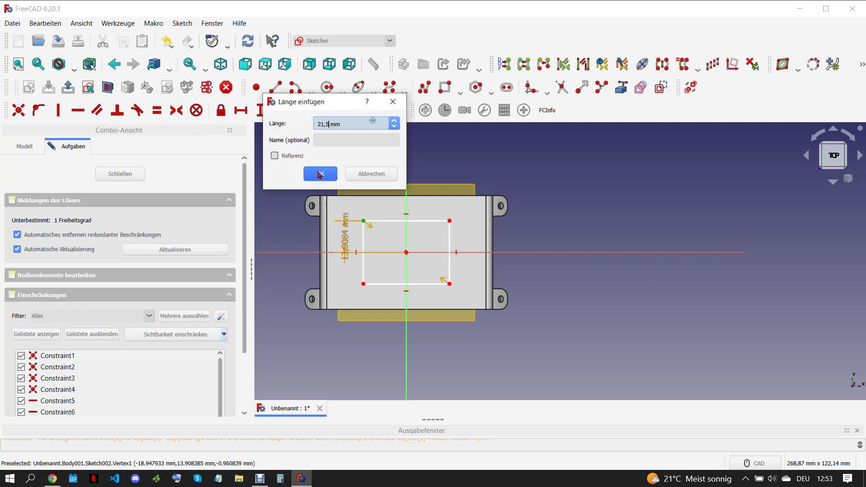
click(320, 173)
click(434, 206)
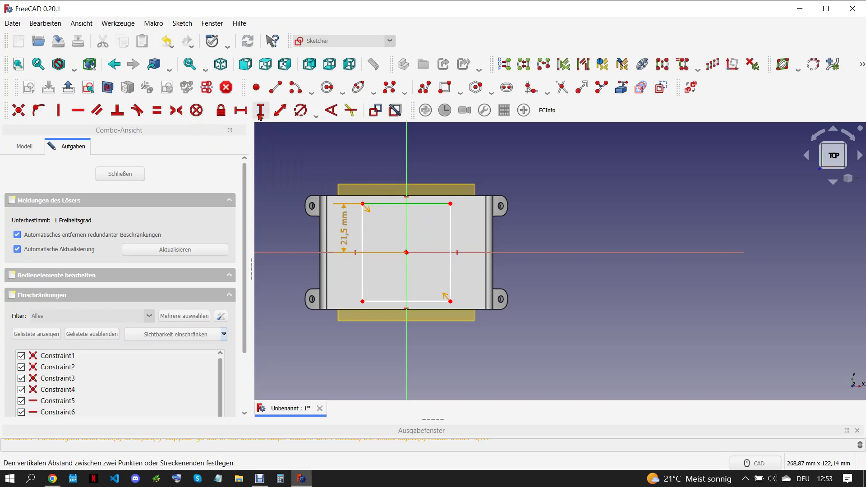
click(280, 110)
text(60)
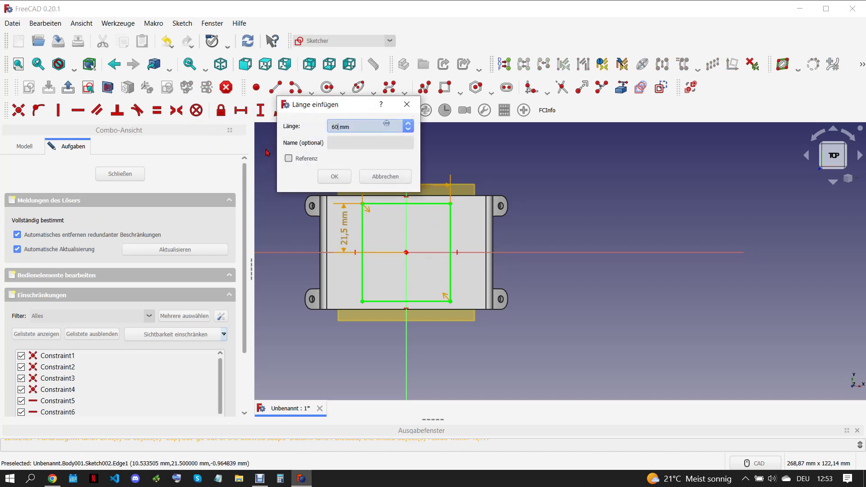
key(Return)
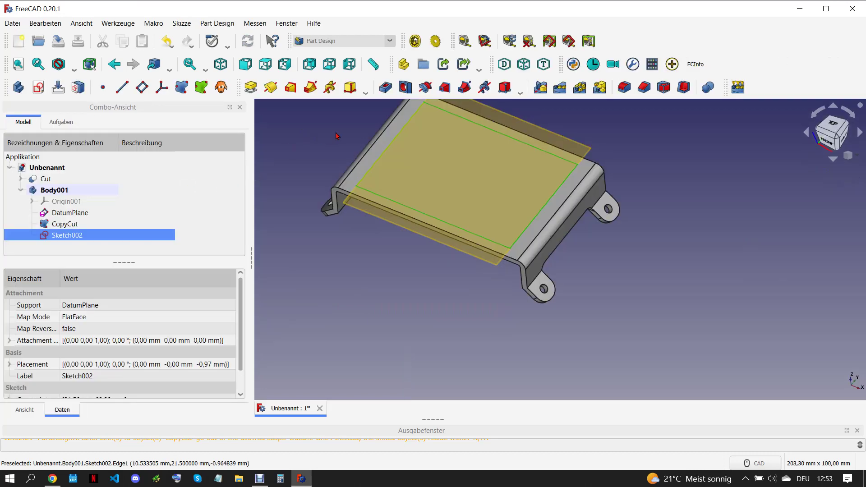
Pad the rectangle sketch 9 mm into a solid block.
click(251, 87)
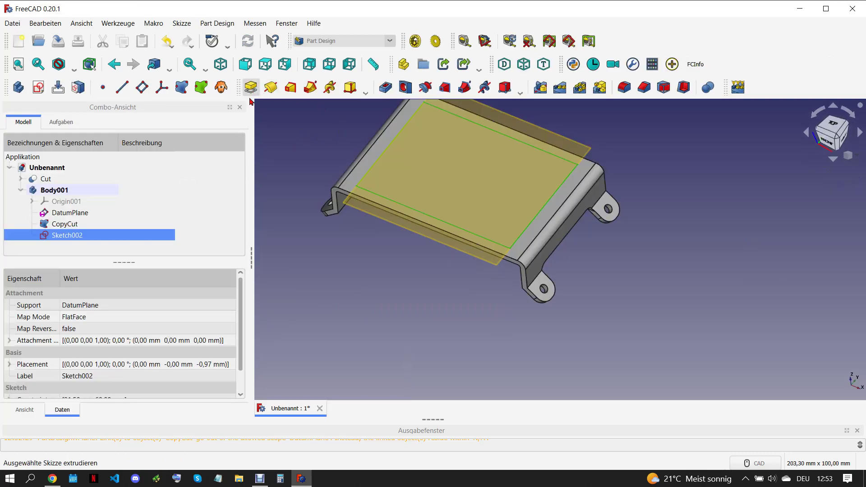
text(9)
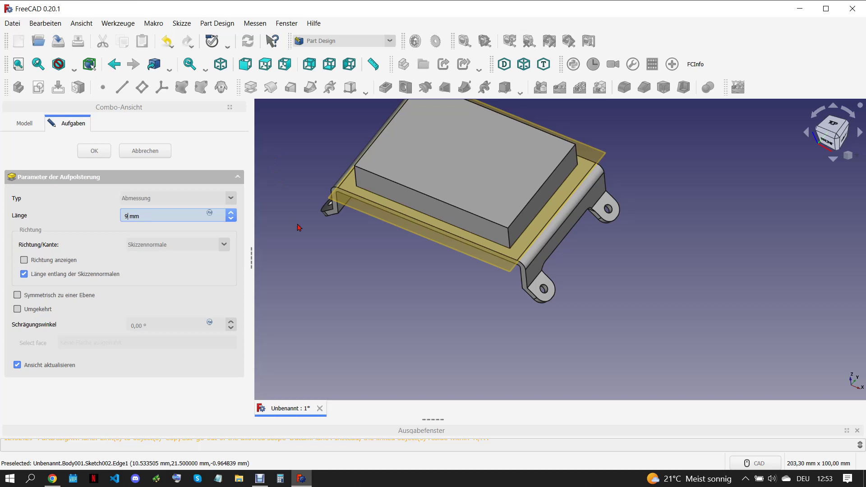
key(Return)
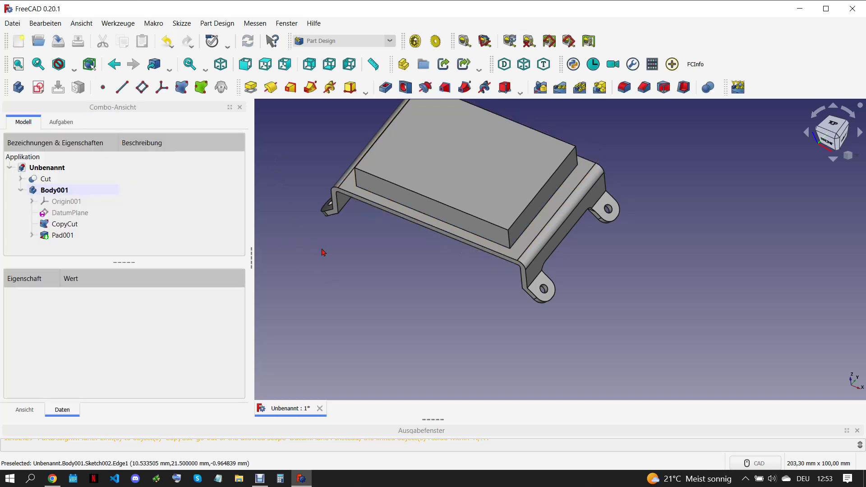
middle_drag(391, 261, 454, 213)
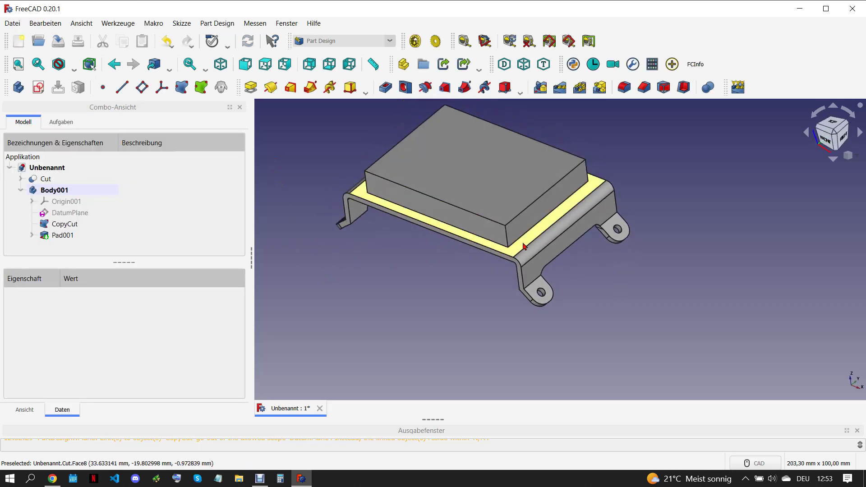
Hollow the block into a 1 mm inward-walled shell with open faces, hiding Cut meanwhile.
click(70, 180)
key(space)
click(527, 211)
mouse_move(470, 237)
middle_down()
mouse_move(474, 205)
mouse_move(453, 195)
mouse_move(449, 280)
middle_up()
ctrl+click(468, 271)
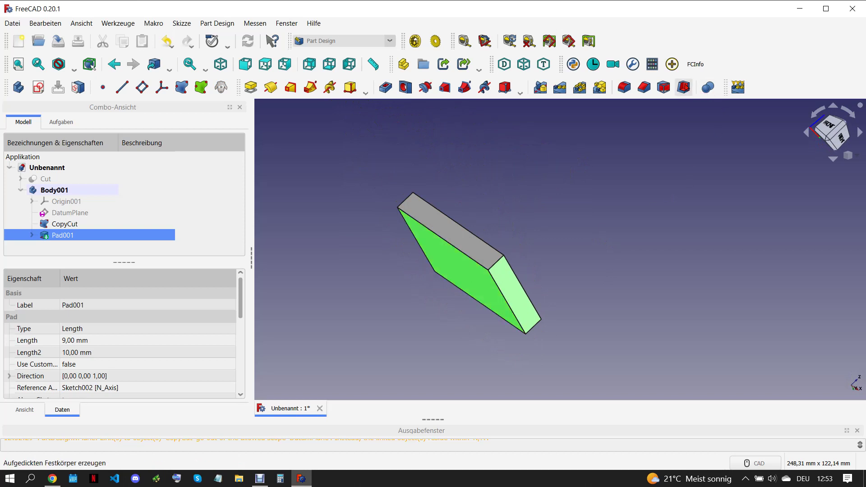
click(683, 87)
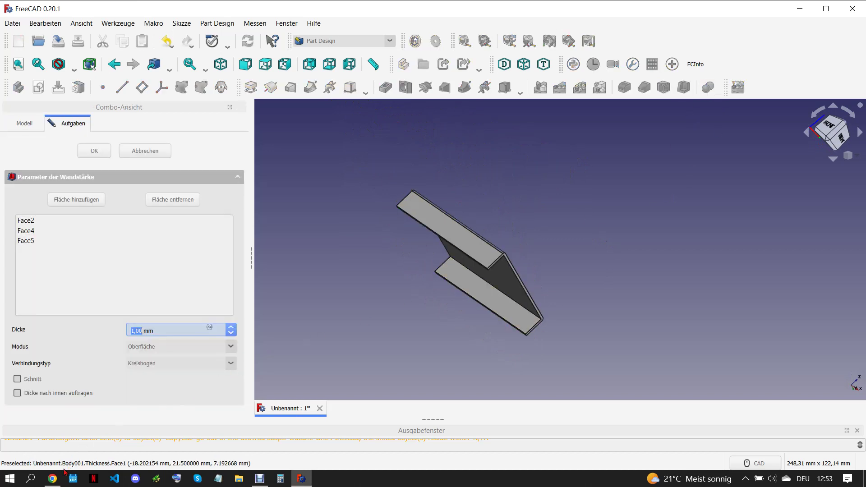
click(53, 477)
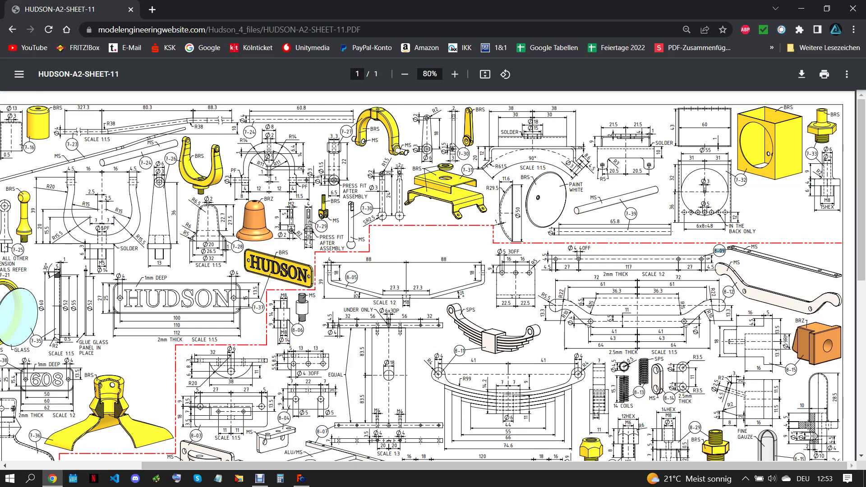
click(301, 478)
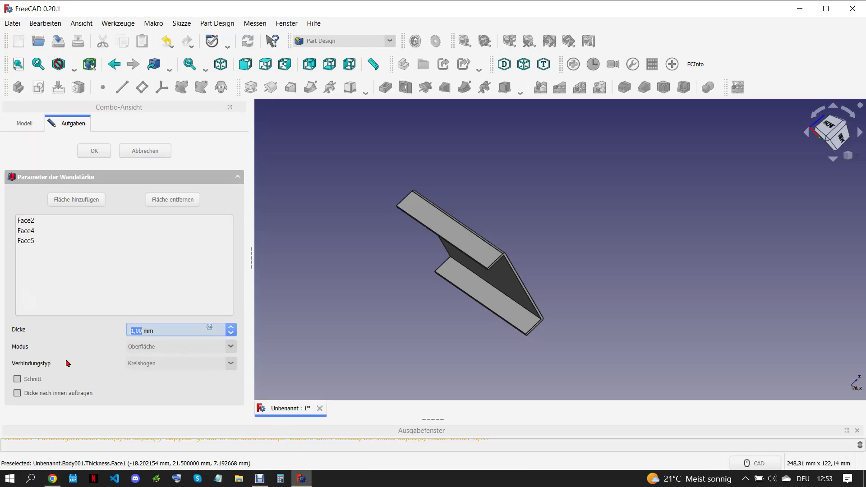
click(17, 393)
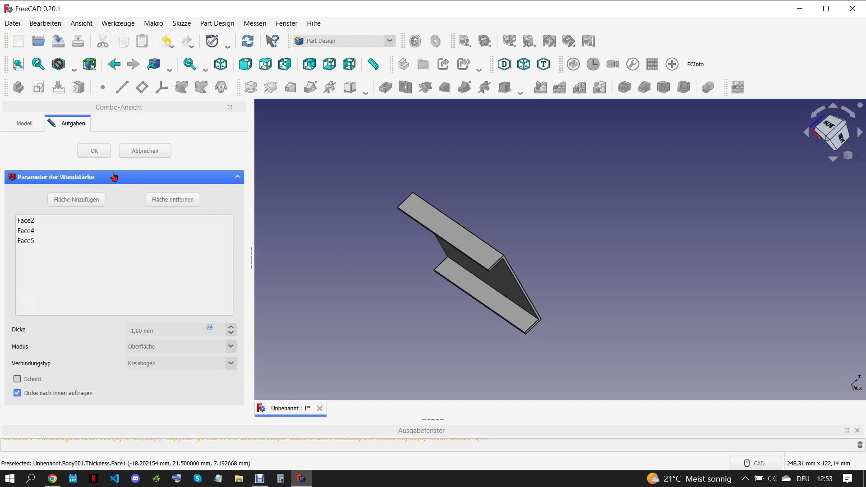
middle_drag(419, 292, 409, 330)
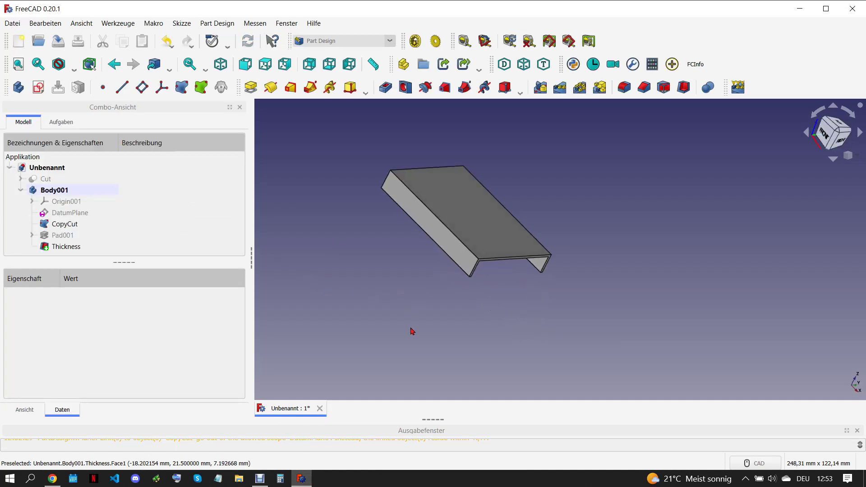
scroll(410, 331, down, 3)
click(79, 177)
key(space)
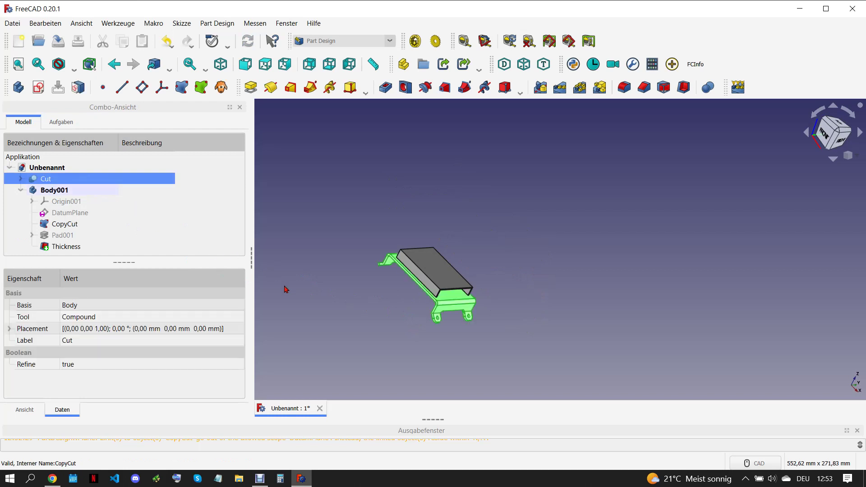
Round the cover's top edge with a 1 mm fillet, then start a sketch on its top face.
key(0)
middle_drag(332, 213, 363, 256)
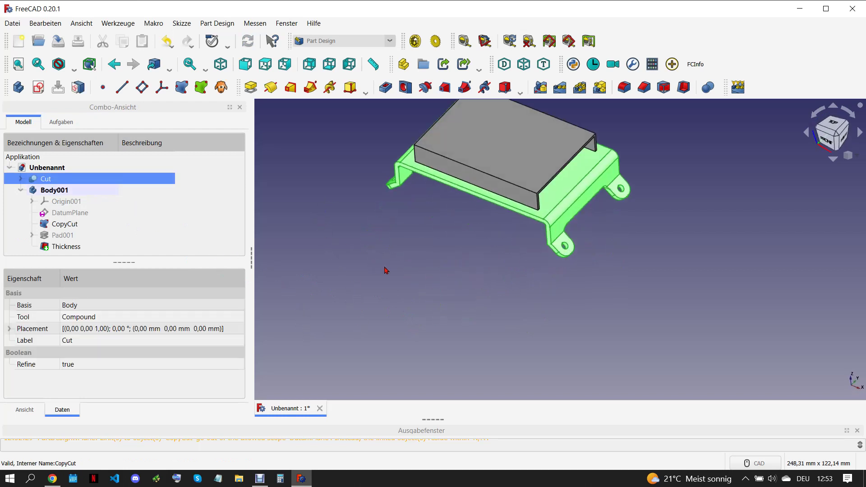
click(58, 481)
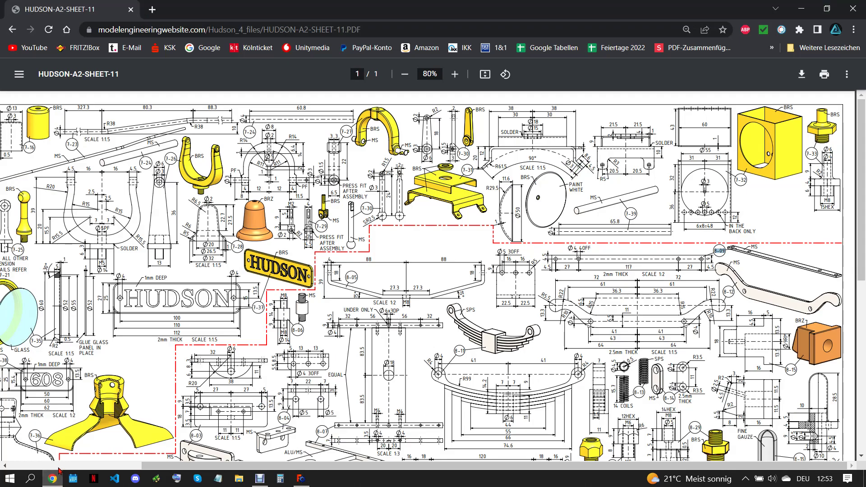
click(301, 477)
scroll(518, 148, up, 2)
scroll(444, 235, down, 2)
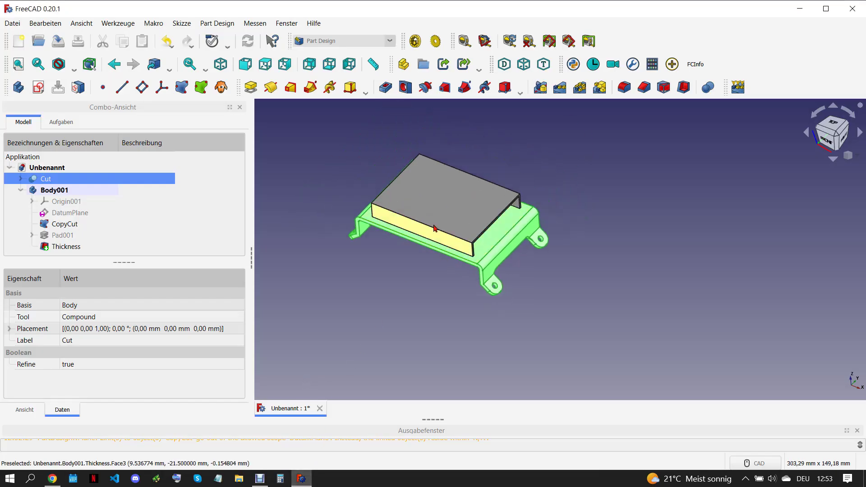
click(444, 235)
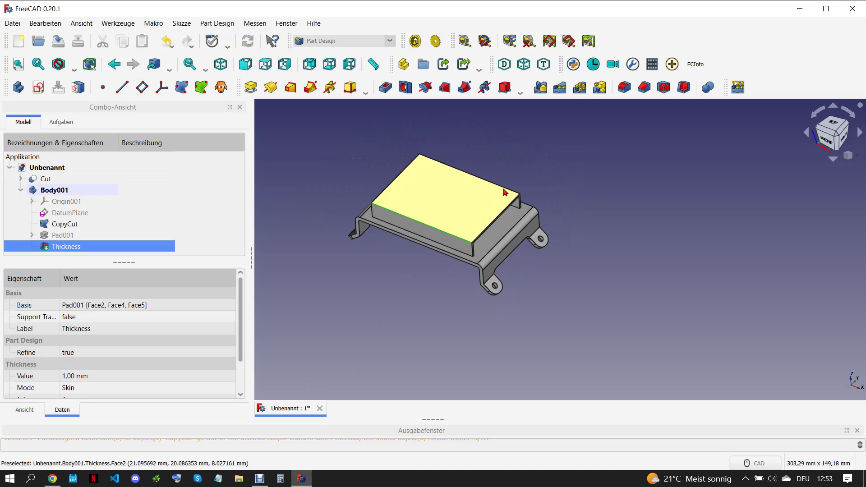
click(631, 94)
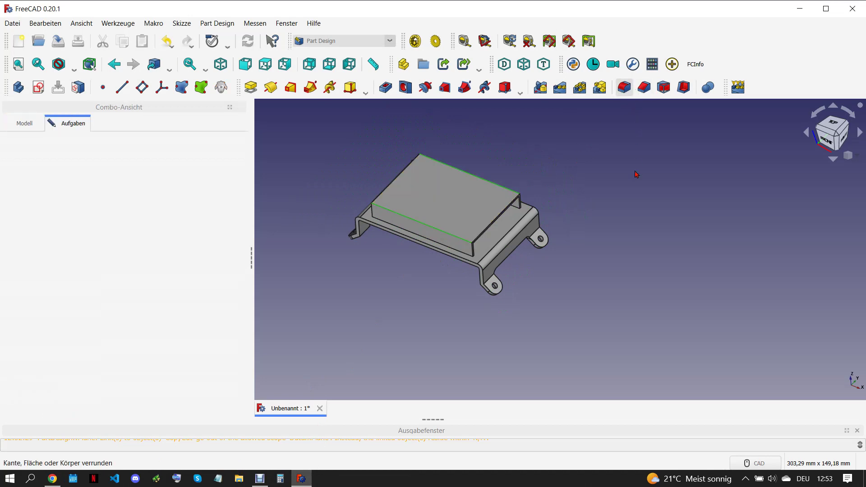
click(104, 154)
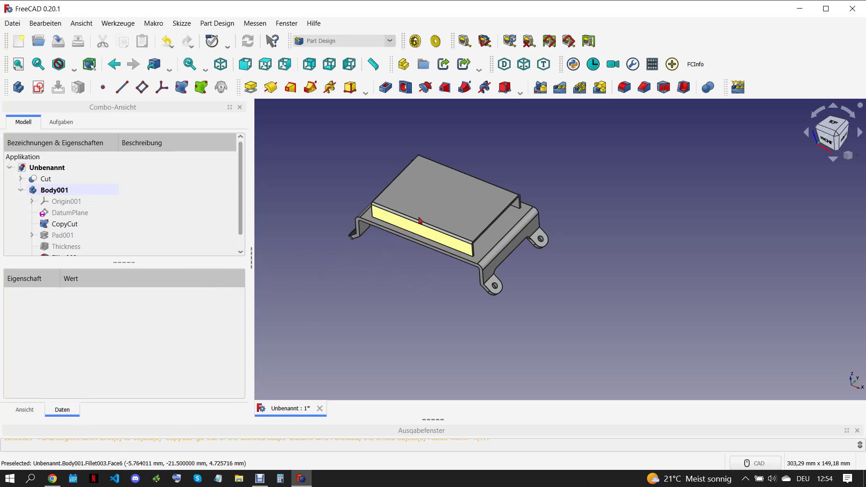
click(433, 199)
click(39, 93)
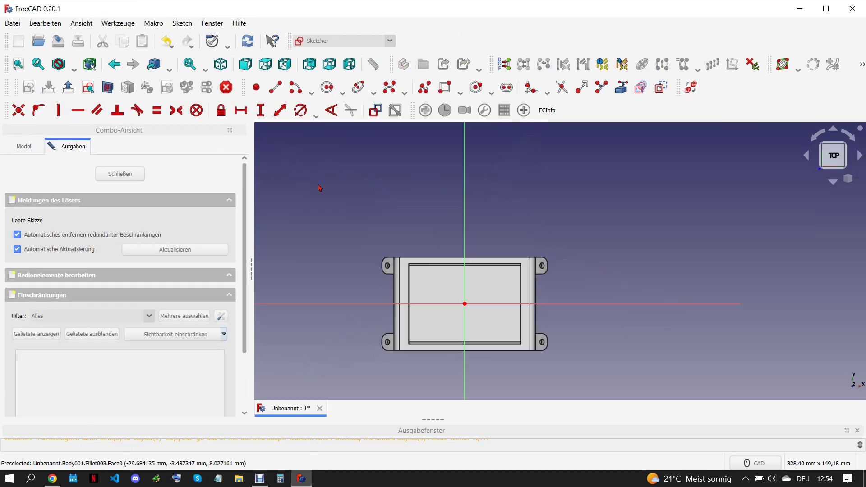
After checking the reference drawing, sketch a 15 mm circle at the cover-top origin and start a Pocket from it.
click(53, 479)
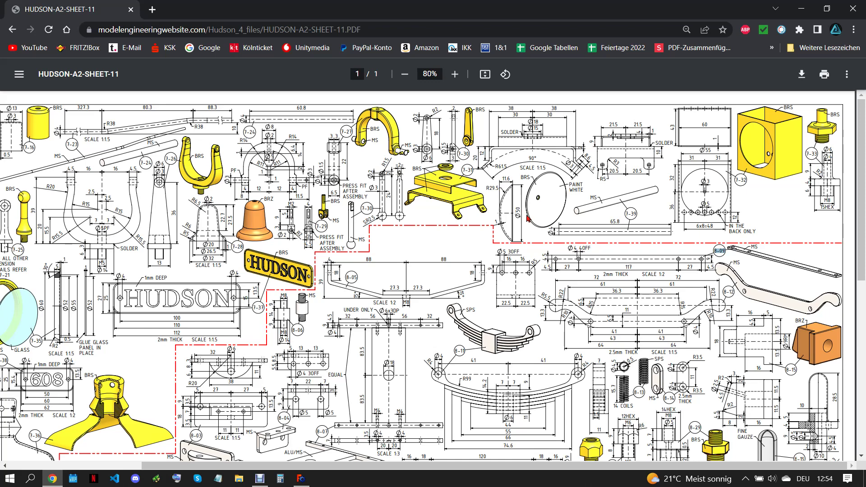
click(301, 478)
click(329, 91)
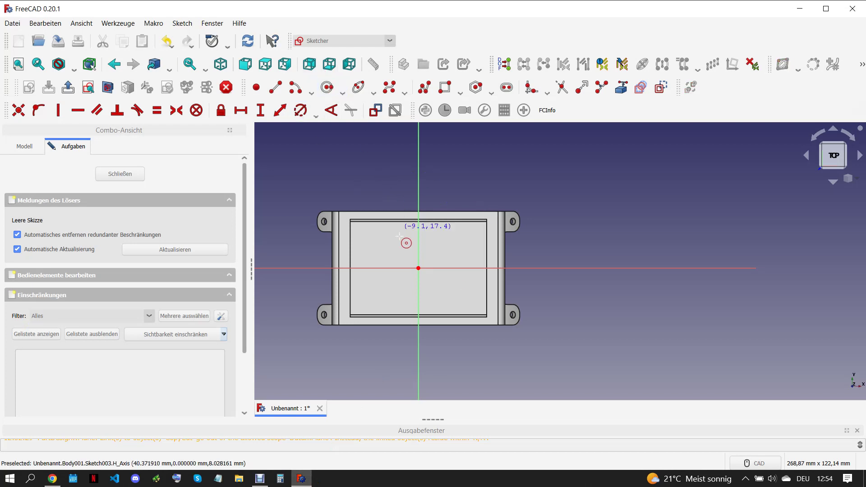
click(418, 268)
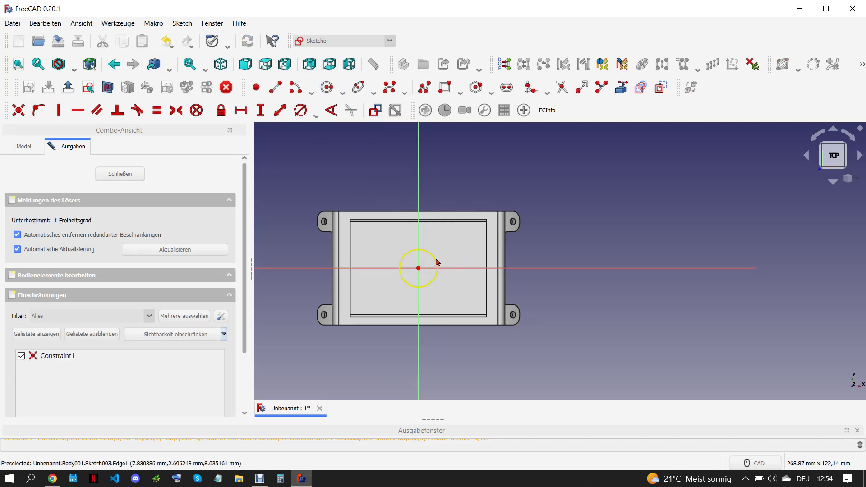
text(15)
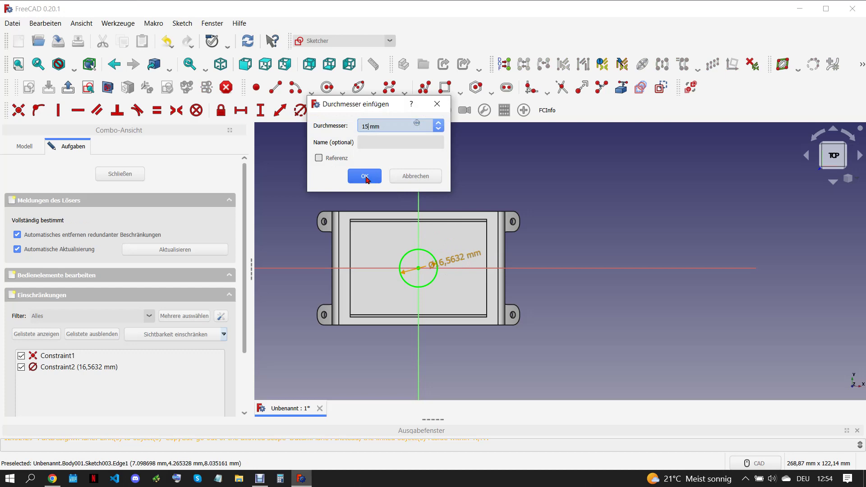
click(366, 177)
click(112, 178)
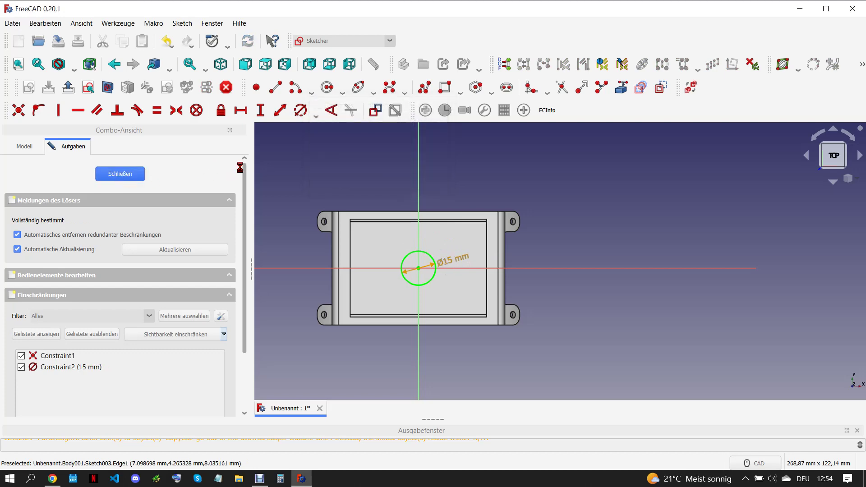
click(385, 87)
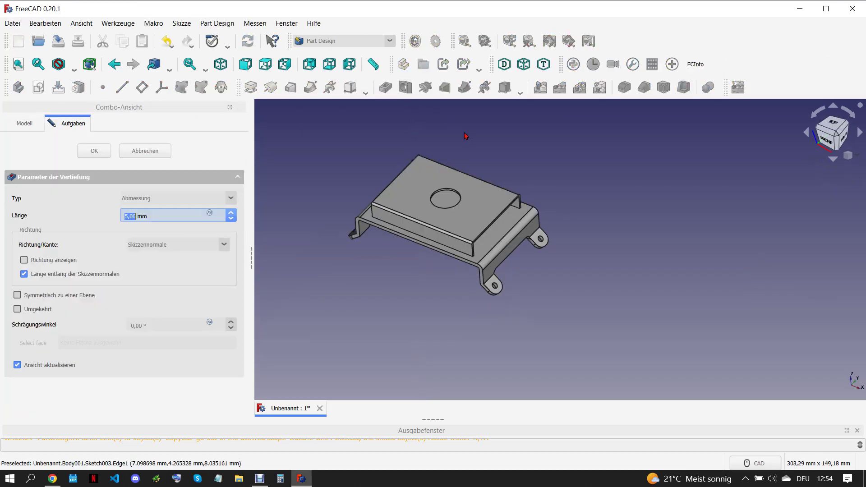
Accept the hole pocket, create Body002, and add an unattached datum plane on the hole's circular edge.
key(Return)
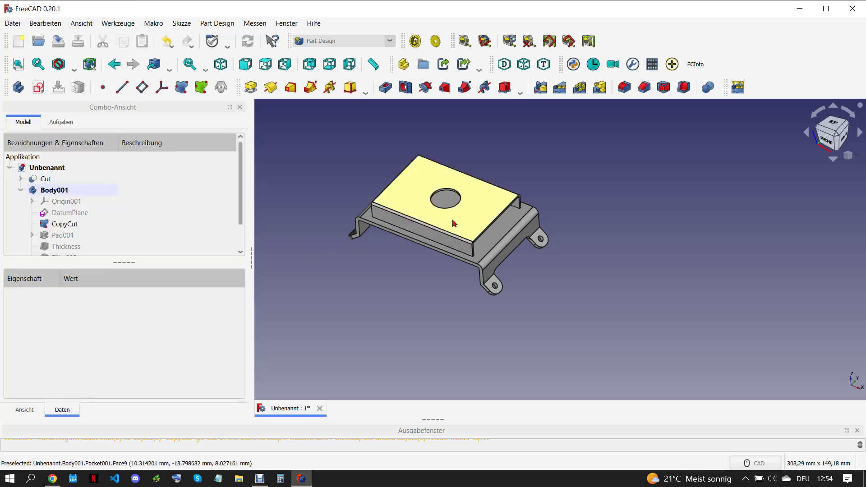
click(18, 87)
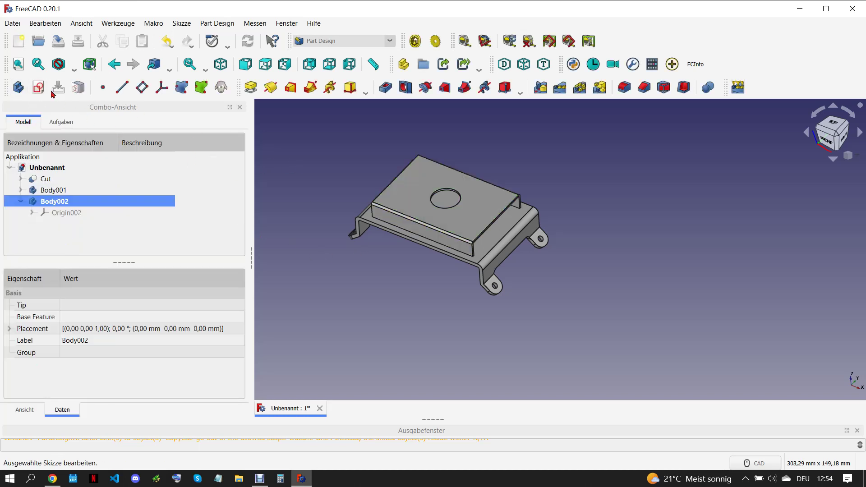
click(455, 207)
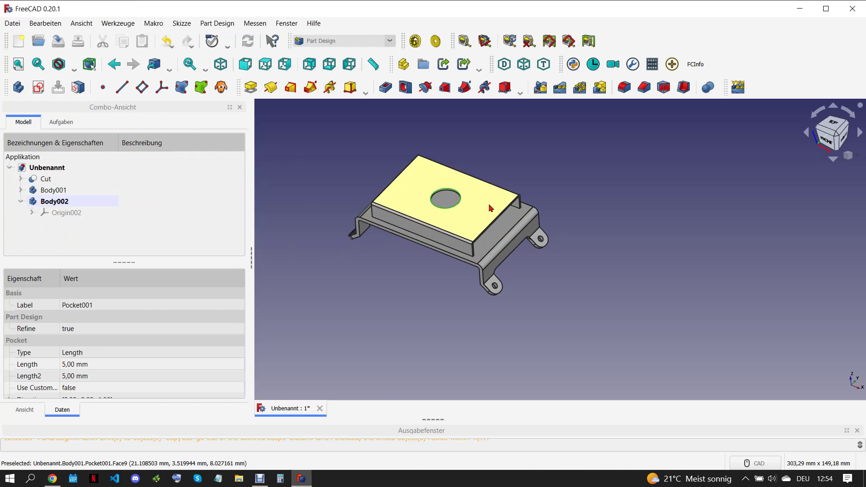
click(141, 87)
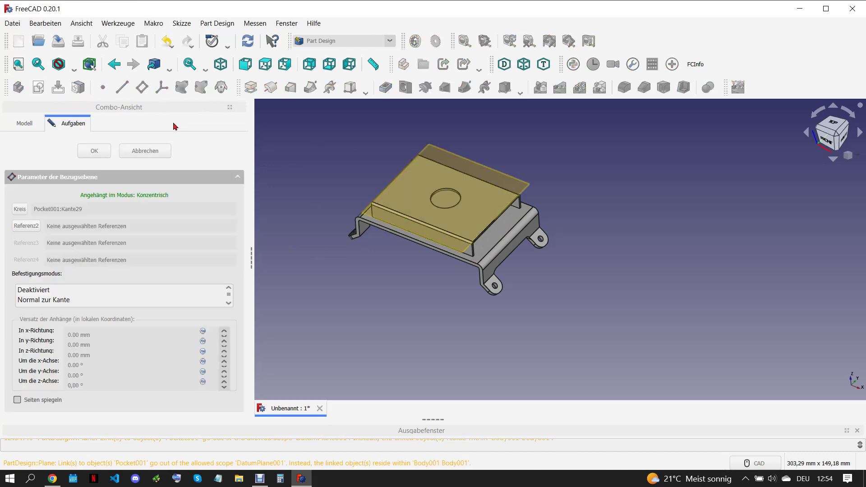
click(41, 292)
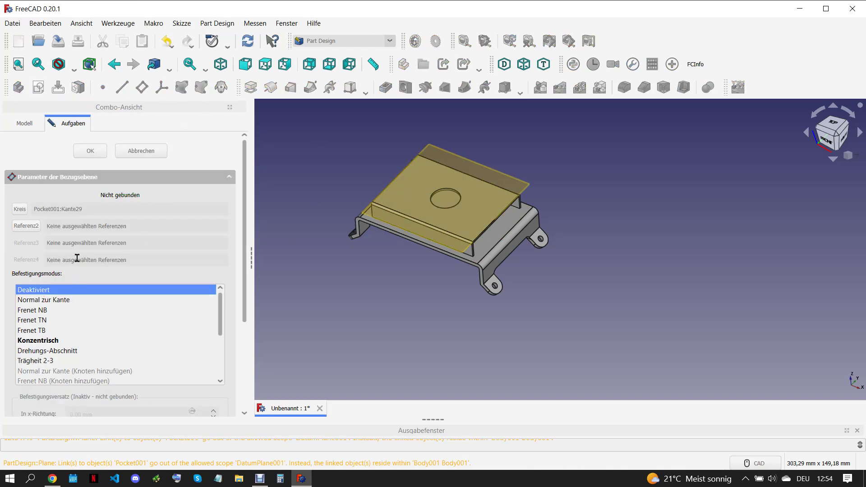
Confirm the datum plane, keeping an independent copy of the referenced geometry.
click(90, 150)
click(504, 255)
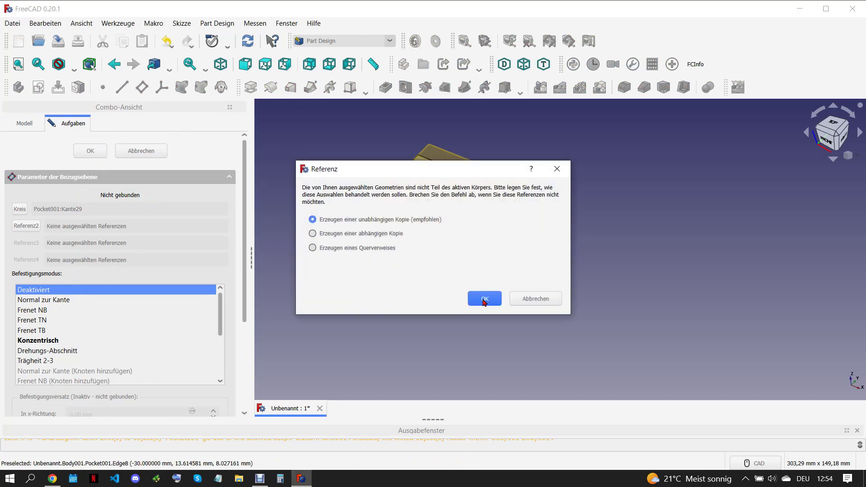
click(484, 298)
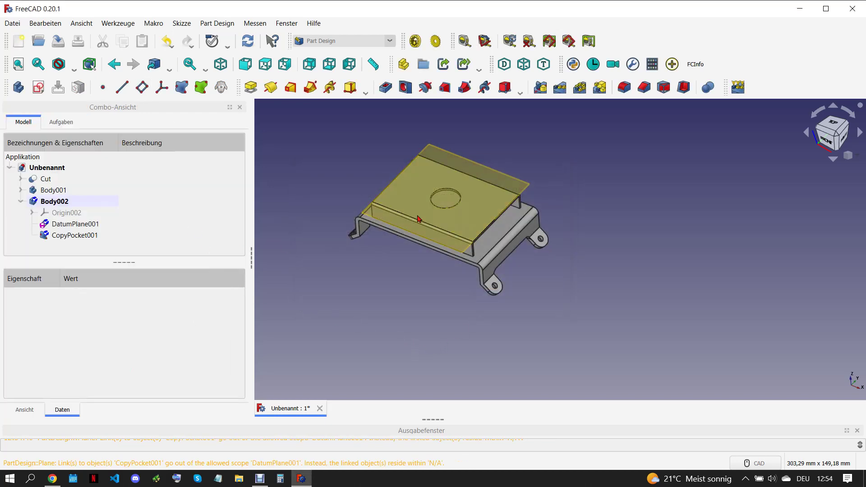
Sketch a 15 mm diameter circle centred on the datum plane's origin.
click(399, 231)
click(38, 87)
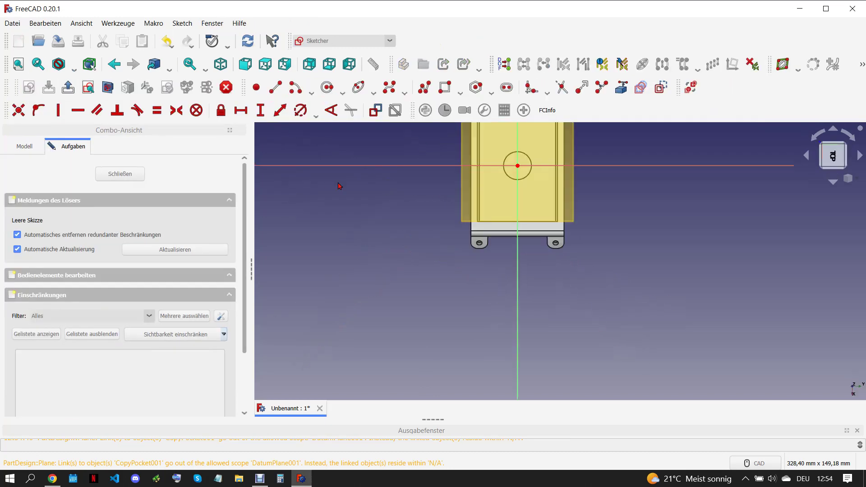
scroll(515, 162, up, 5)
click(327, 87)
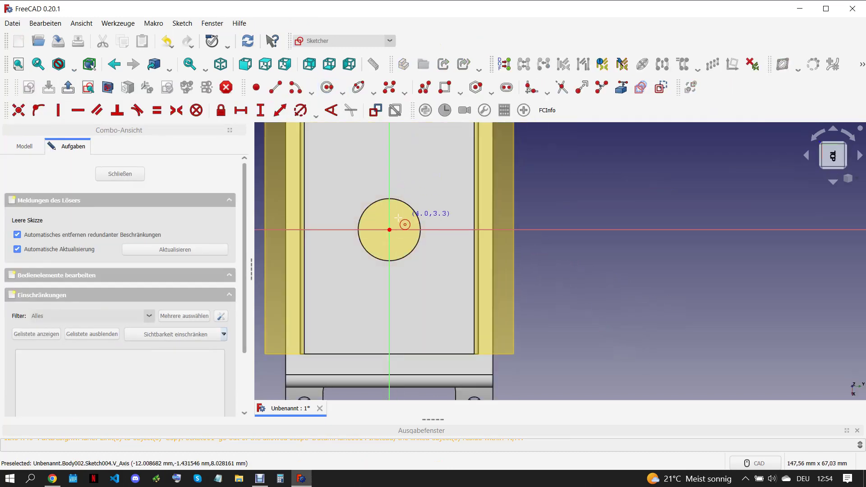
click(390, 229)
click(403, 216)
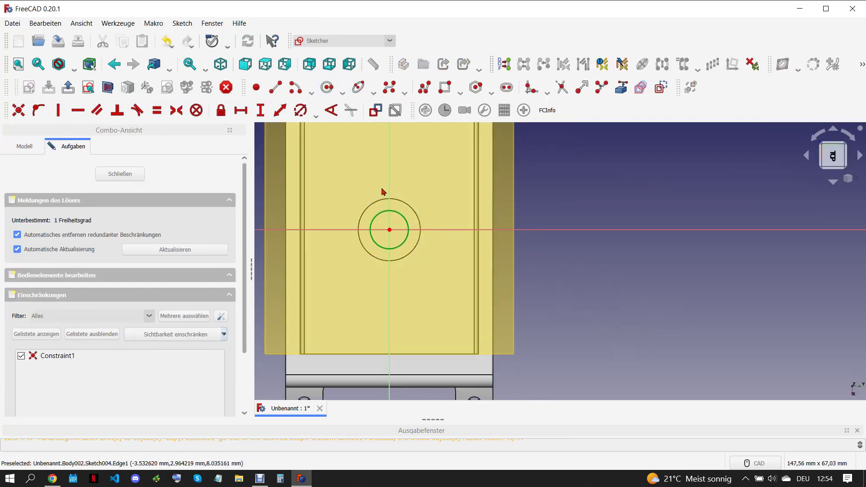
click(301, 111)
text(5)
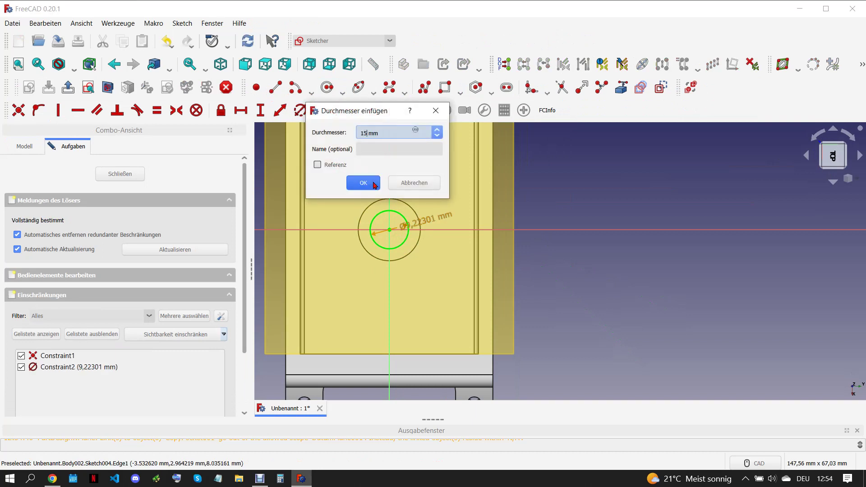
click(363, 183)
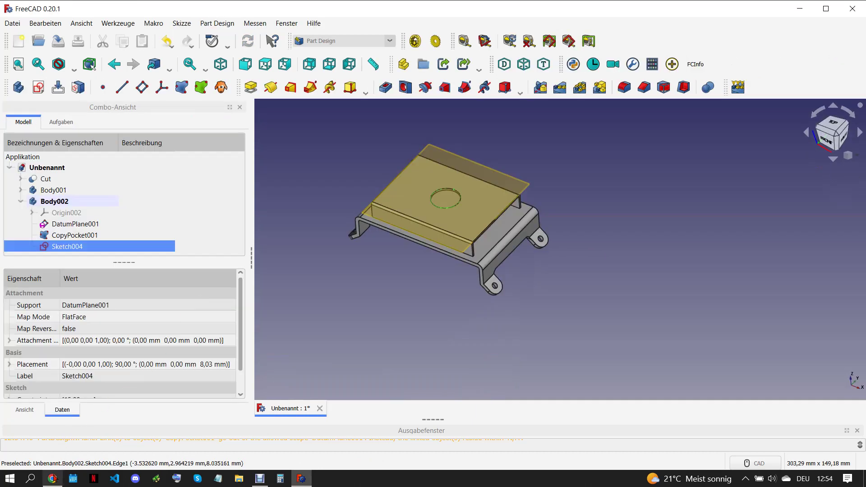
Pad the circle 2 mm, reversed down into the cover's hole.
click(53, 477)
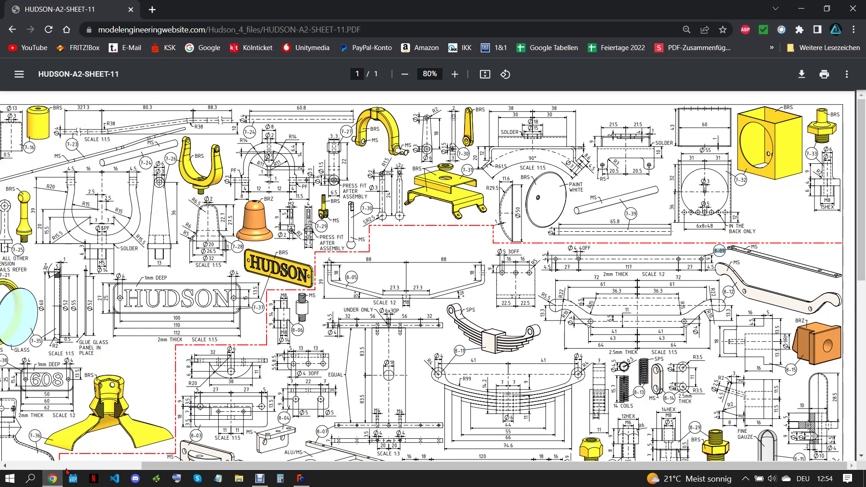
click(301, 478)
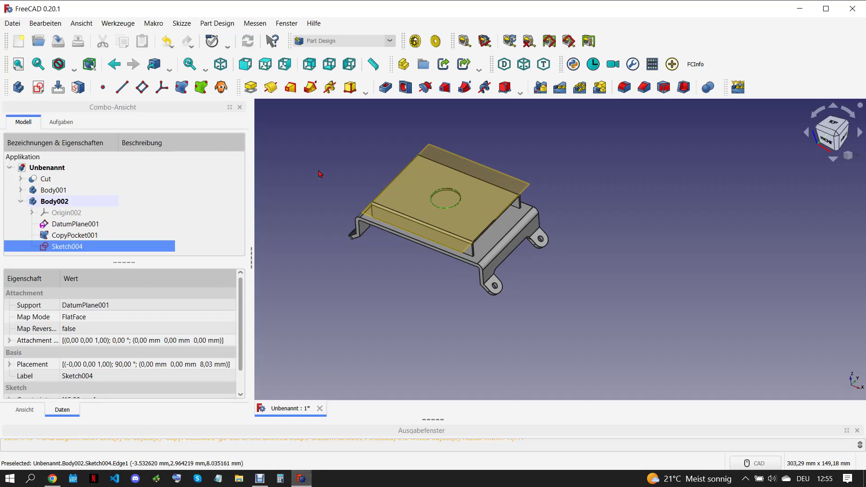
click(250, 87)
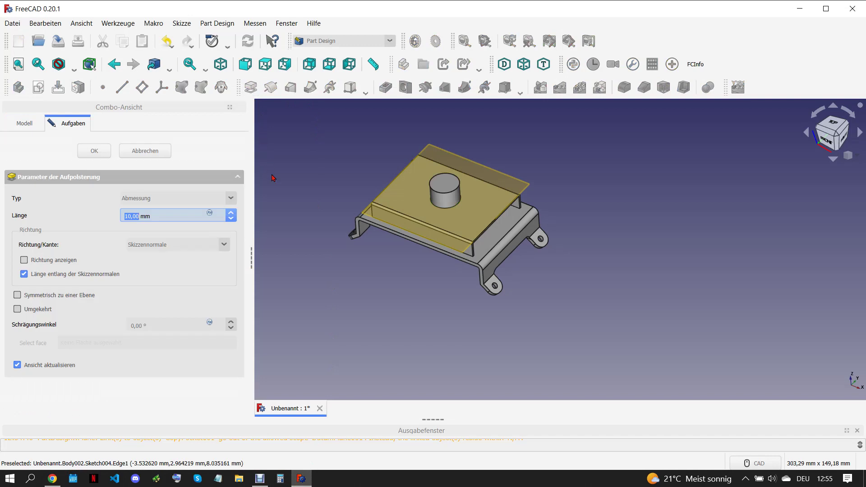
click(18, 309)
key(Return)
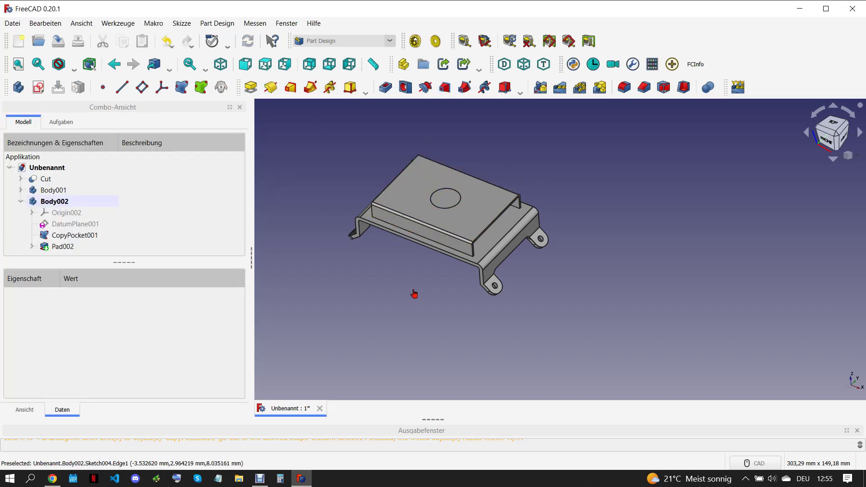
scroll(444, 196, up, 2)
Sketch an 18 mm diameter circle centred on the new pad's top face.
click(445, 199)
click(49, 83)
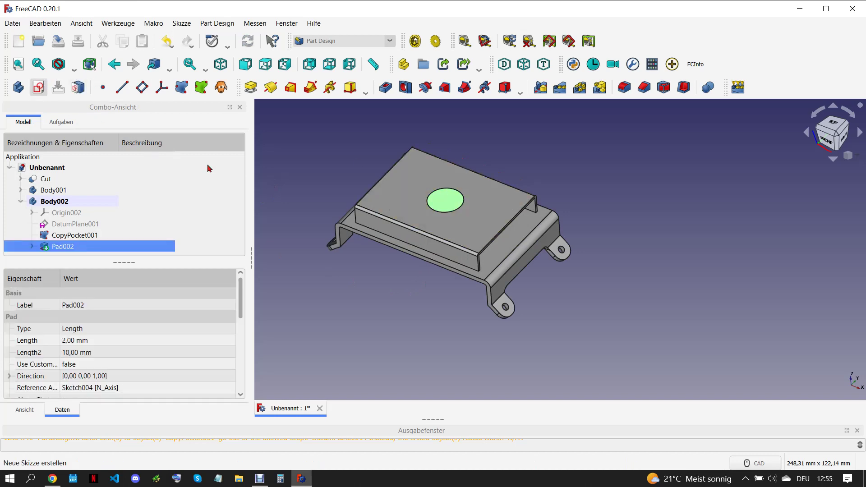
click(328, 88)
click(412, 197)
click(449, 189)
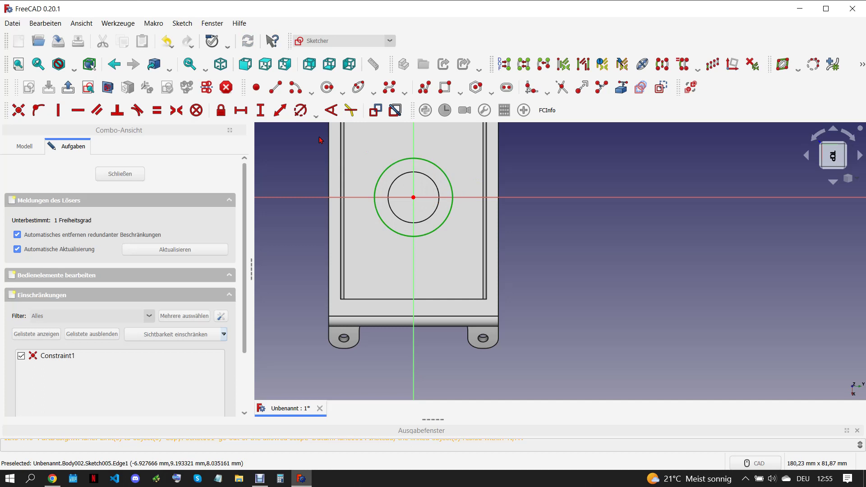
click(300, 110)
text(18)
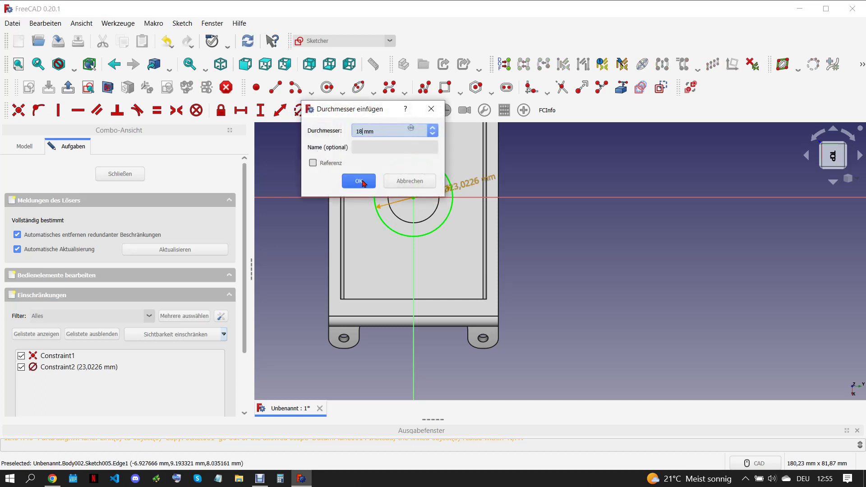
click(359, 181)
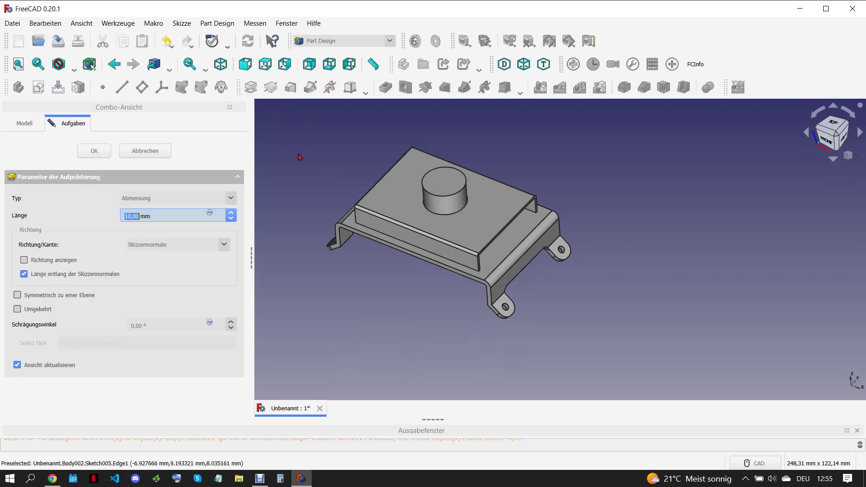
text(2)
Pad the 18 mm circle 2 mm into a raised disc, then compare with the reference drawing.
click(323, 163)
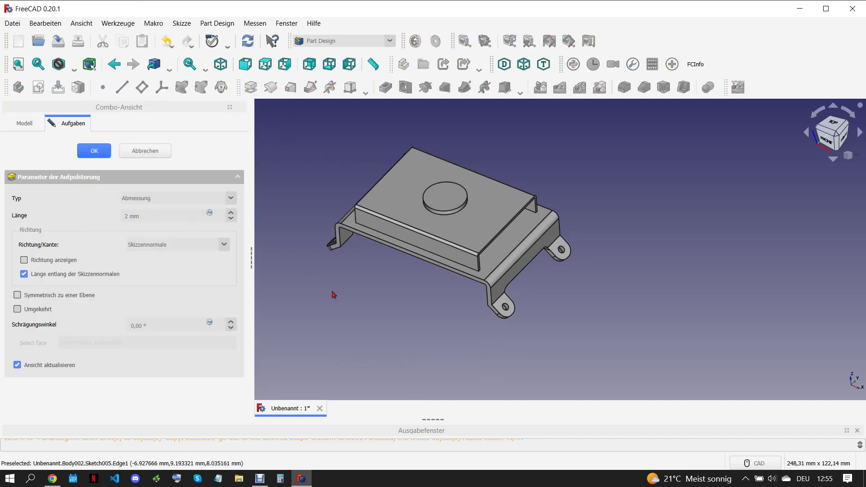
key(Return)
key(alt+Tab)
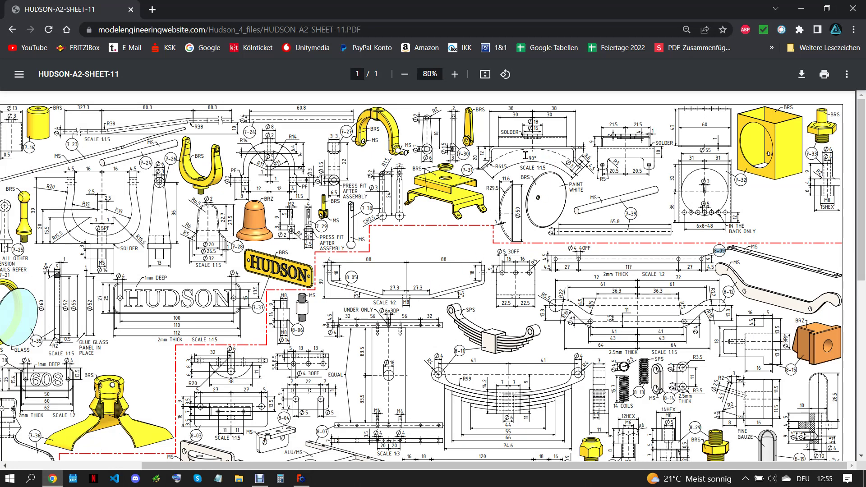
click(299, 479)
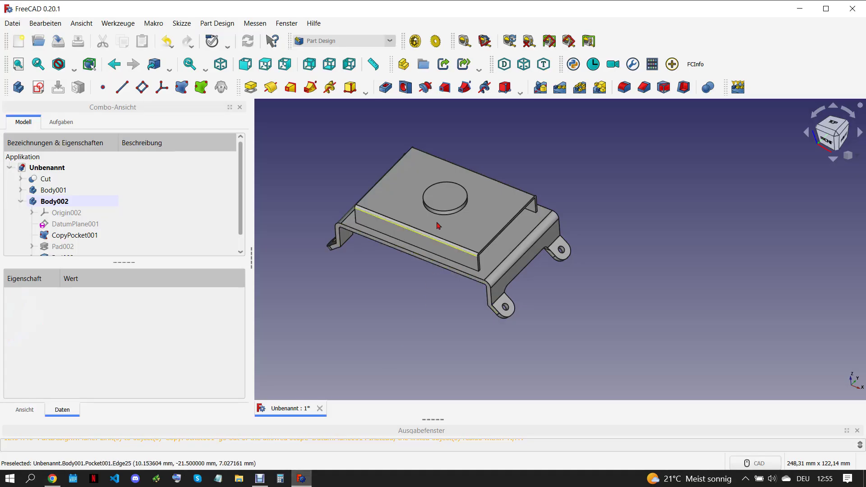
Draw a centred circle on the disc's top face, briefly viewing the model as hidden lines.
click(445, 197)
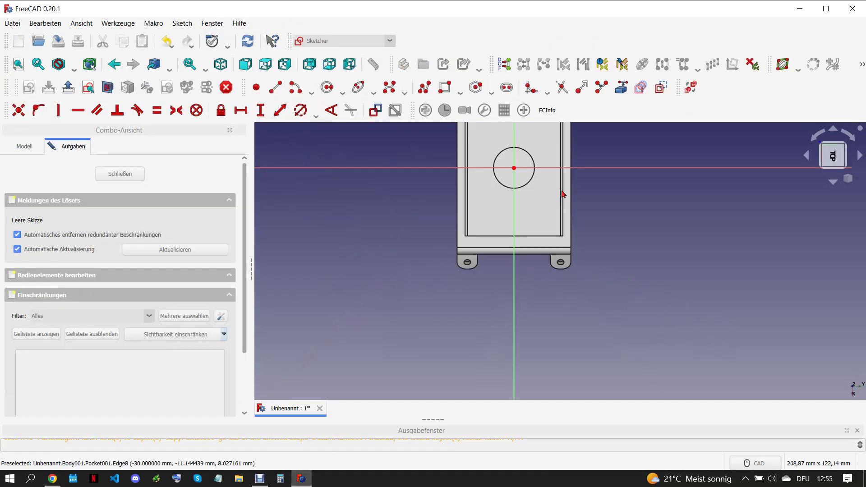
click(327, 87)
click(448, 174)
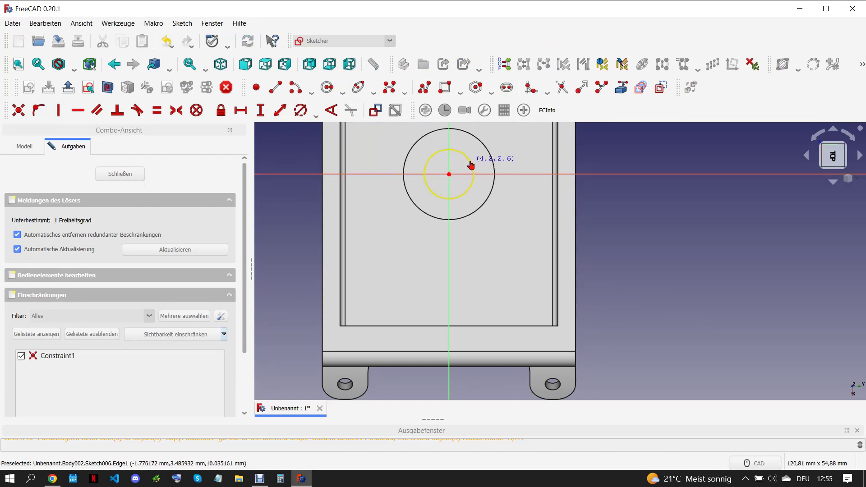
click(77, 71)
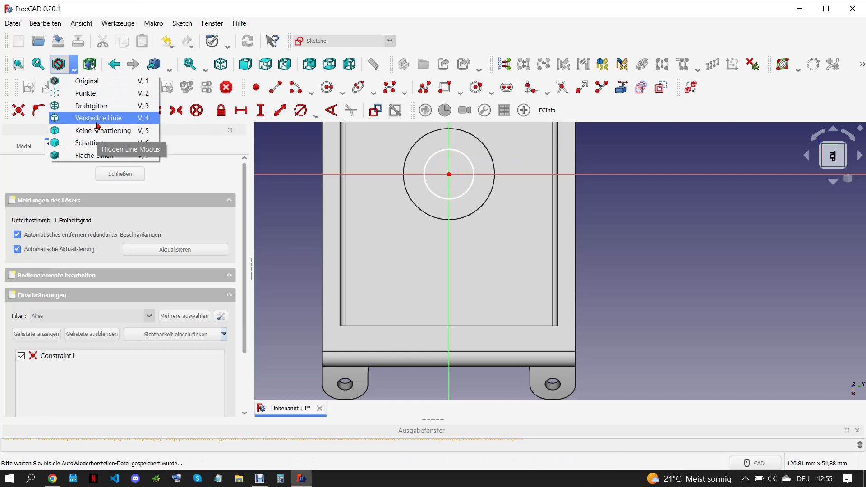
click(109, 111)
scroll(466, 164, up, 3)
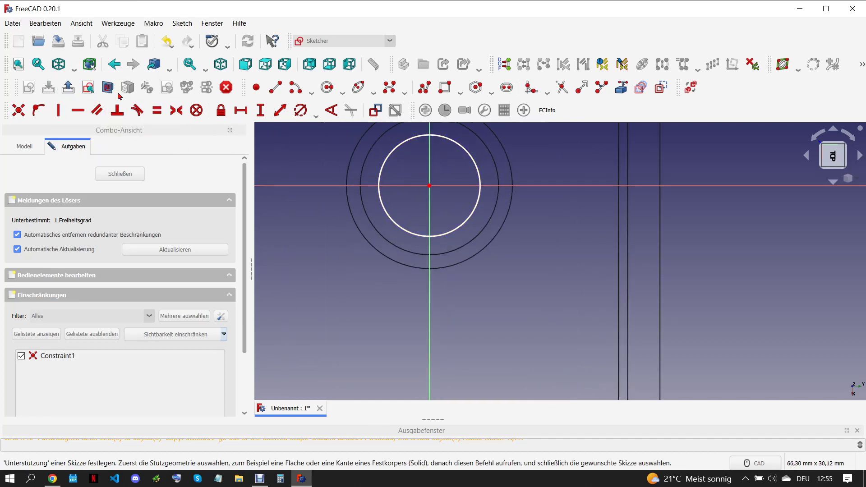
click(75, 70)
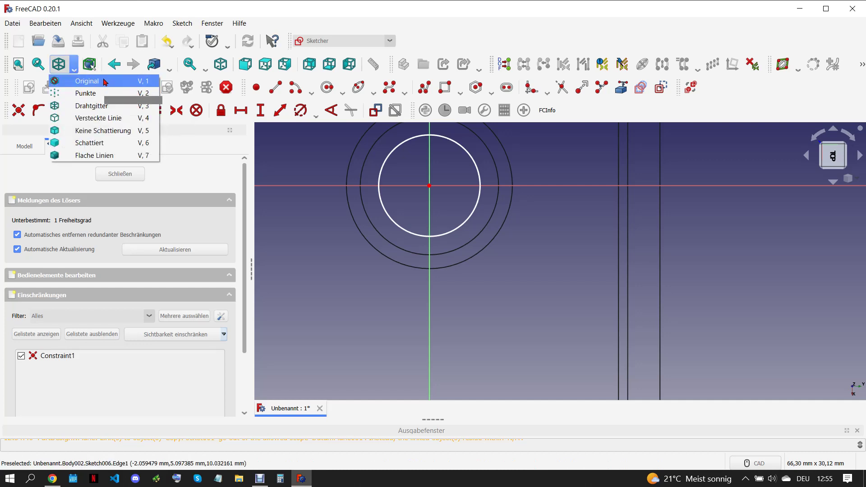
click(90, 81)
Give the circle a 12 mm diameter and pocket it Through all to bore the boss.
click(478, 172)
click(300, 110)
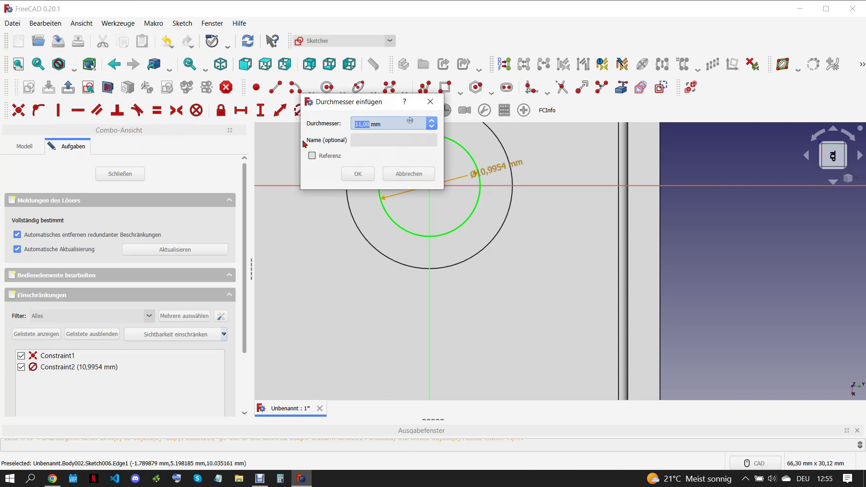
click(359, 174)
key(Escape)
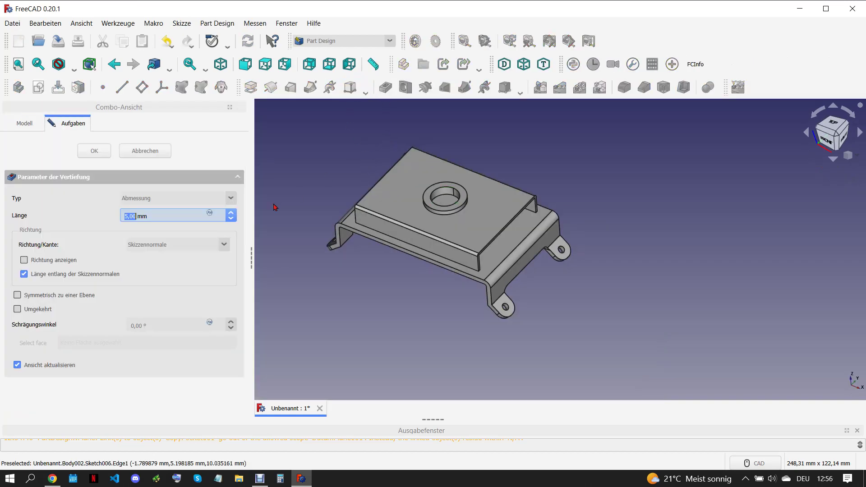
click(202, 203)
click(167, 215)
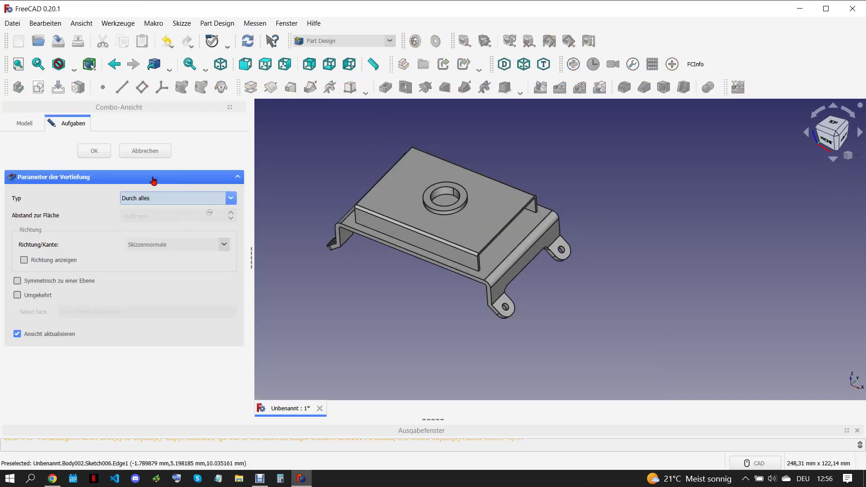
middle_drag(465, 298, 423, 296)
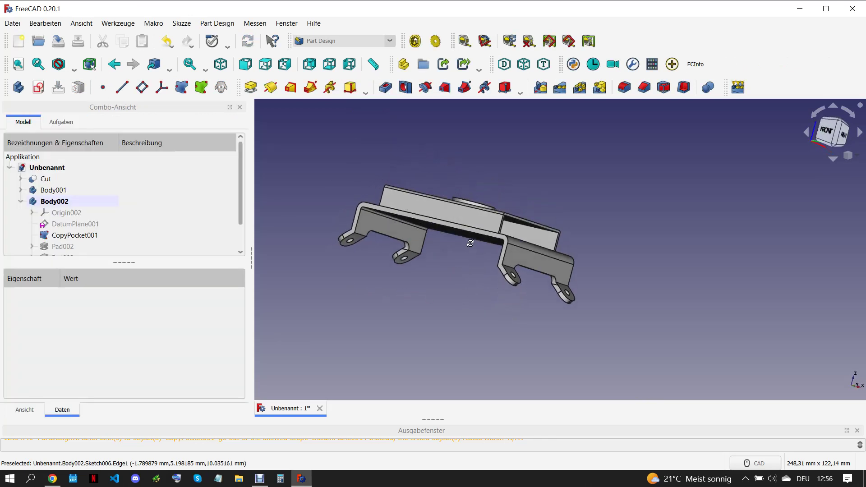
Combine Cut, Body001 and Body002 into Compound001 using the Part workbench.
click(21, 201)
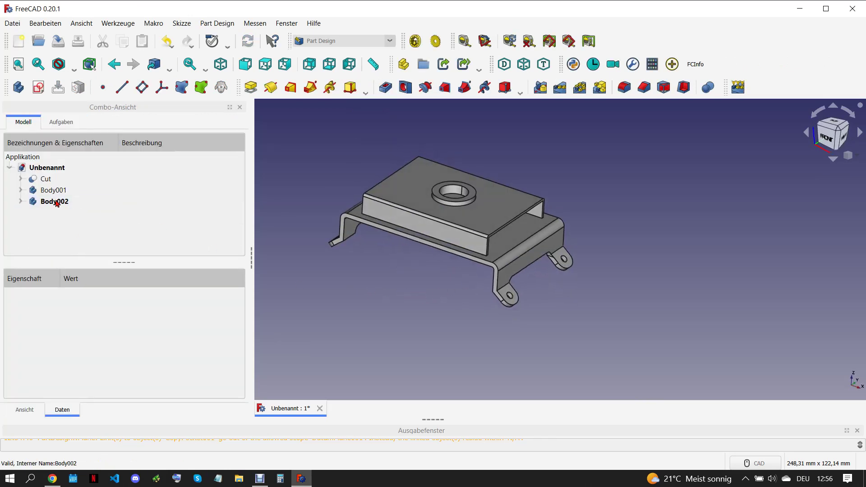
click(46, 178)
shift+click(81, 204)
click(343, 40)
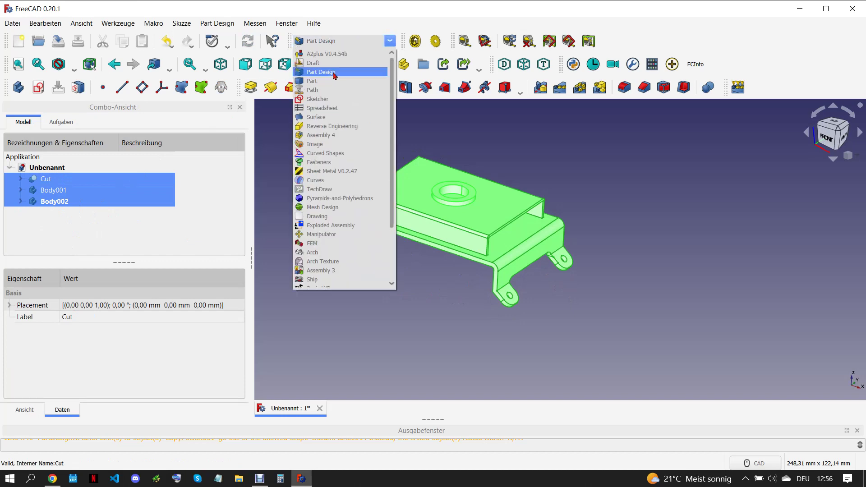
click(332, 83)
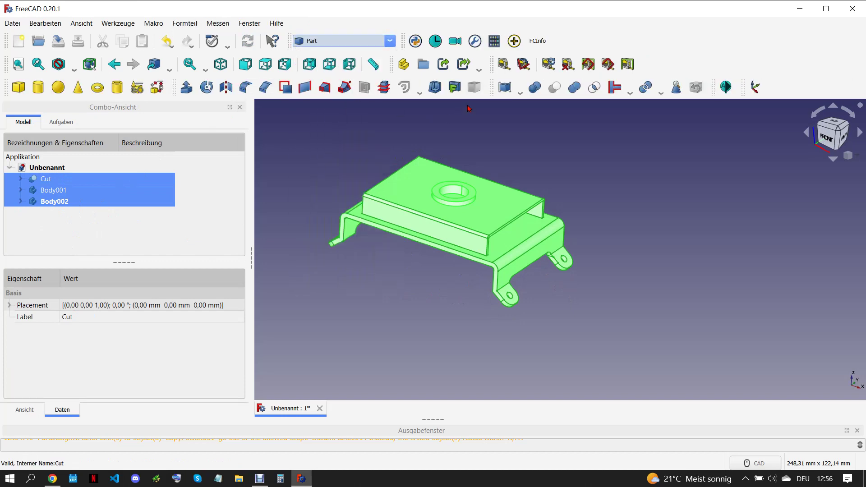
click(505, 87)
Set Compound001's face colour to yellow in its display properties.
right_click(75, 179)
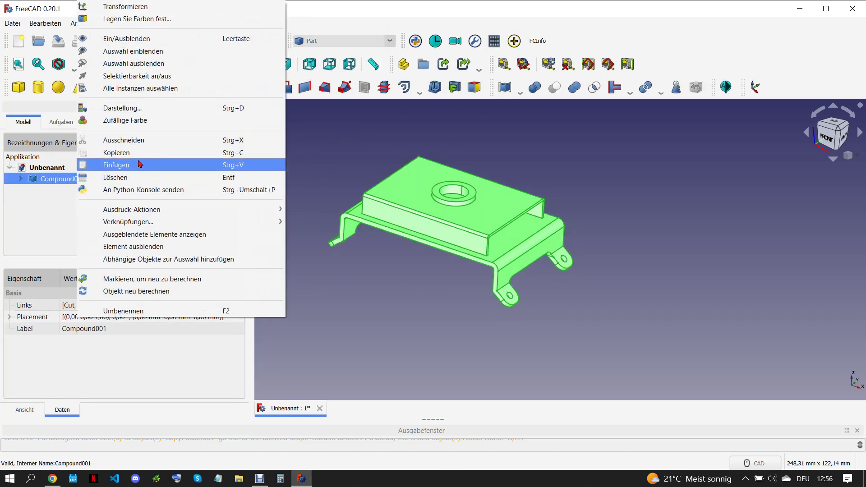
click(117, 108)
click(173, 261)
click(318, 291)
click(526, 349)
click(428, 358)
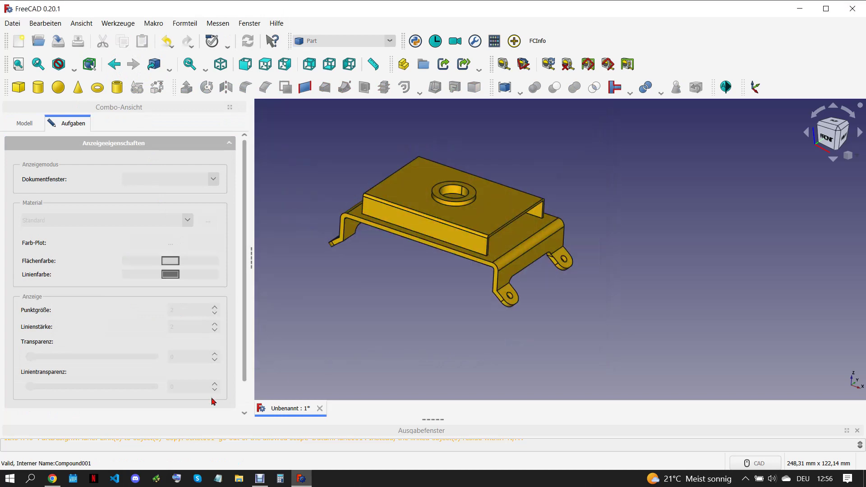
scroll(164, 383, down, 2)
click(119, 397)
middle_drag(423, 317, 385, 329)
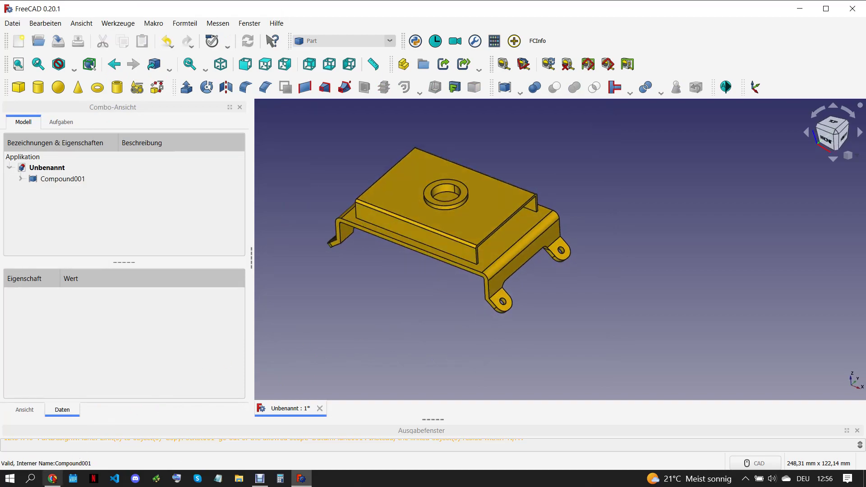
Copy the part number 7-31 from the reference drawing.
click(53, 478)
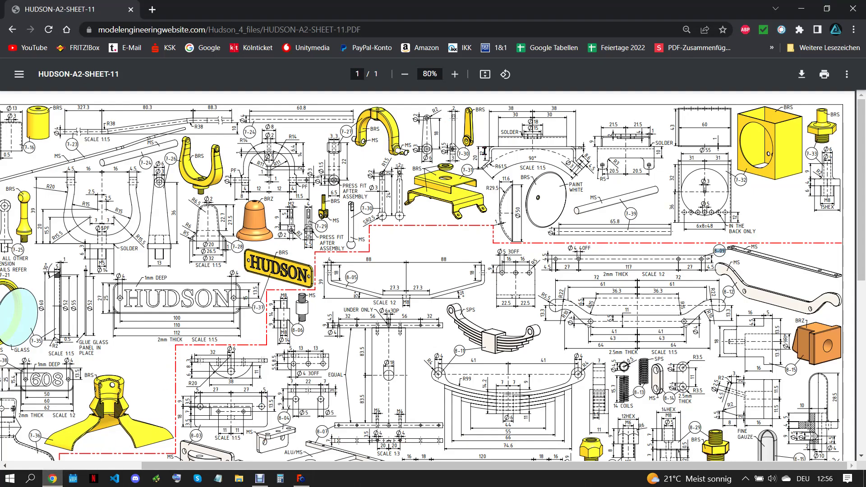
right_click(468, 169)
click(491, 178)
click(301, 478)
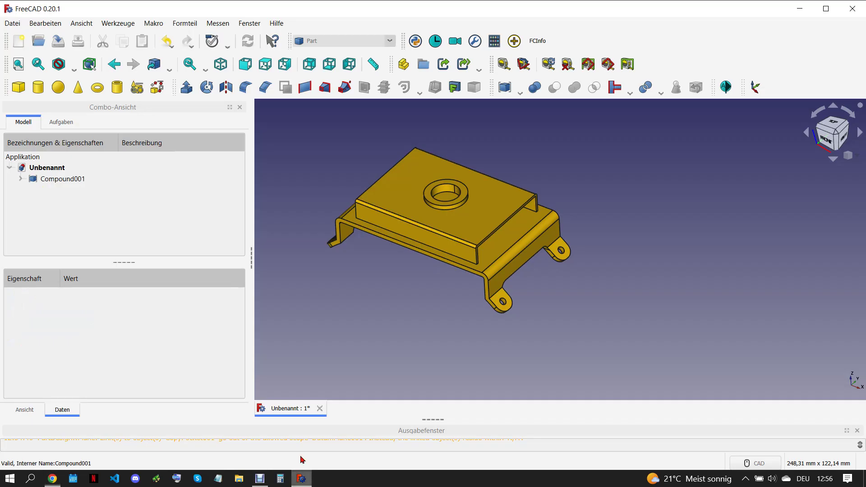
Save the document under the pasted name 7-31 via Save As.
click(18, 27)
click(27, 114)
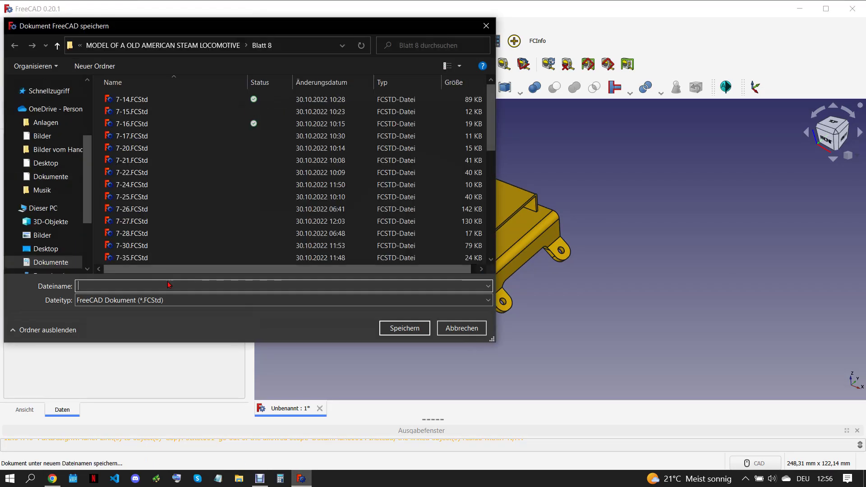
right_click(168, 284)
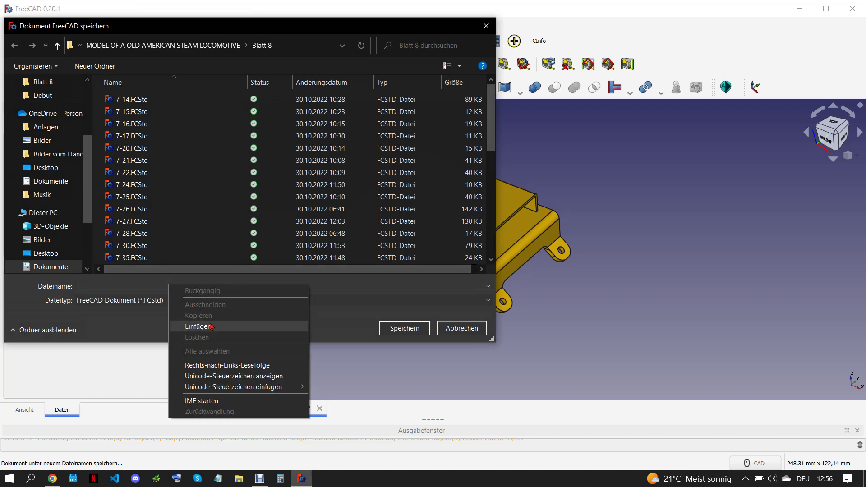
click(198, 323)
click(410, 330)
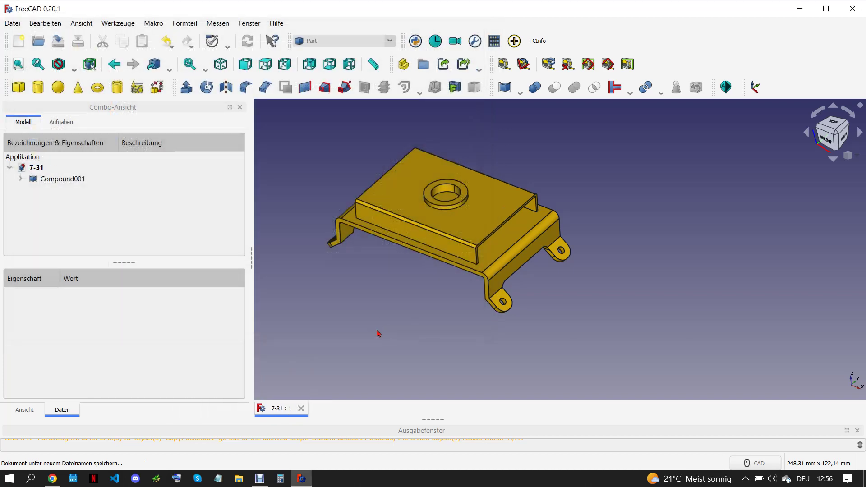
click(260, 483)
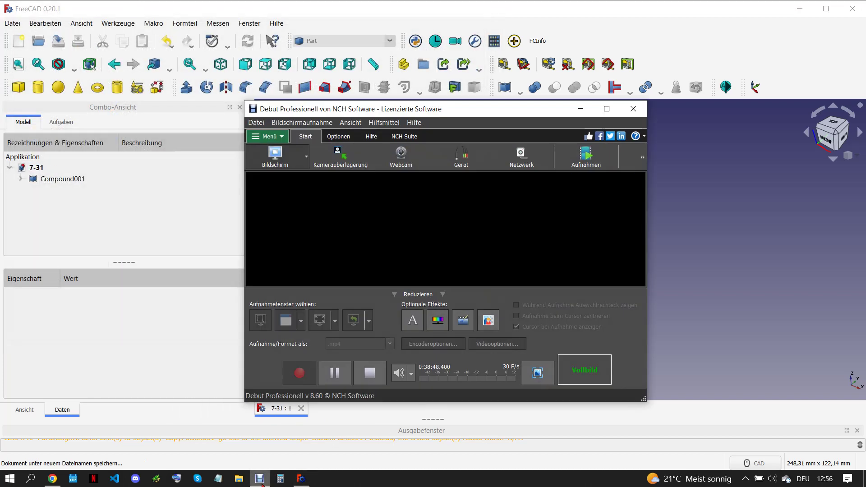